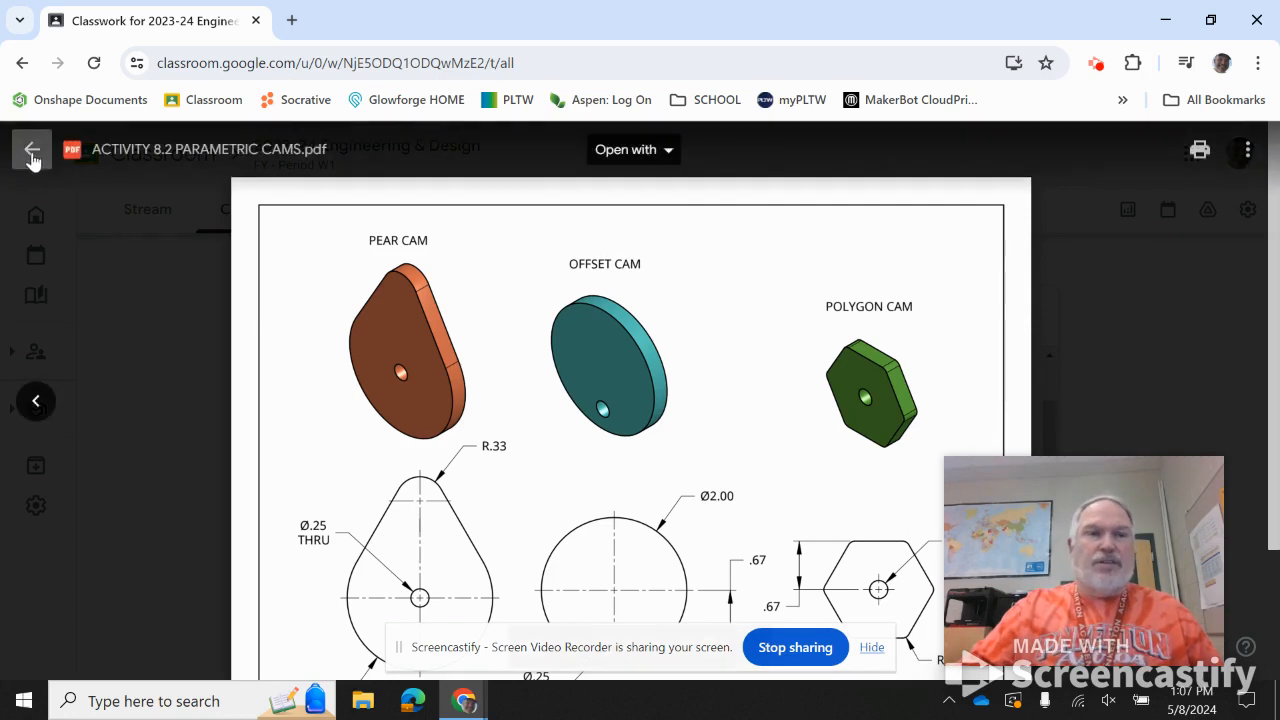
Close the parametric cams PDF preview and open the Onshape documents page in a new browser tab
left_click(33, 155)
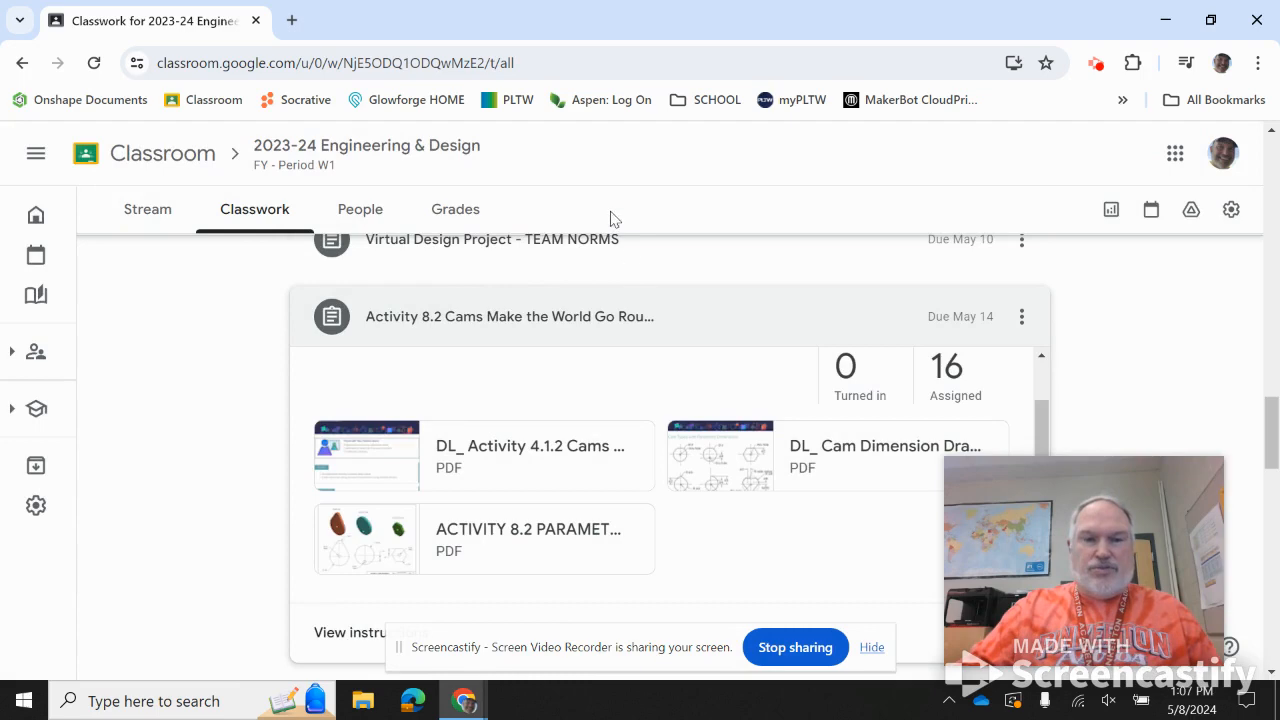
mouse_move(480, 706)
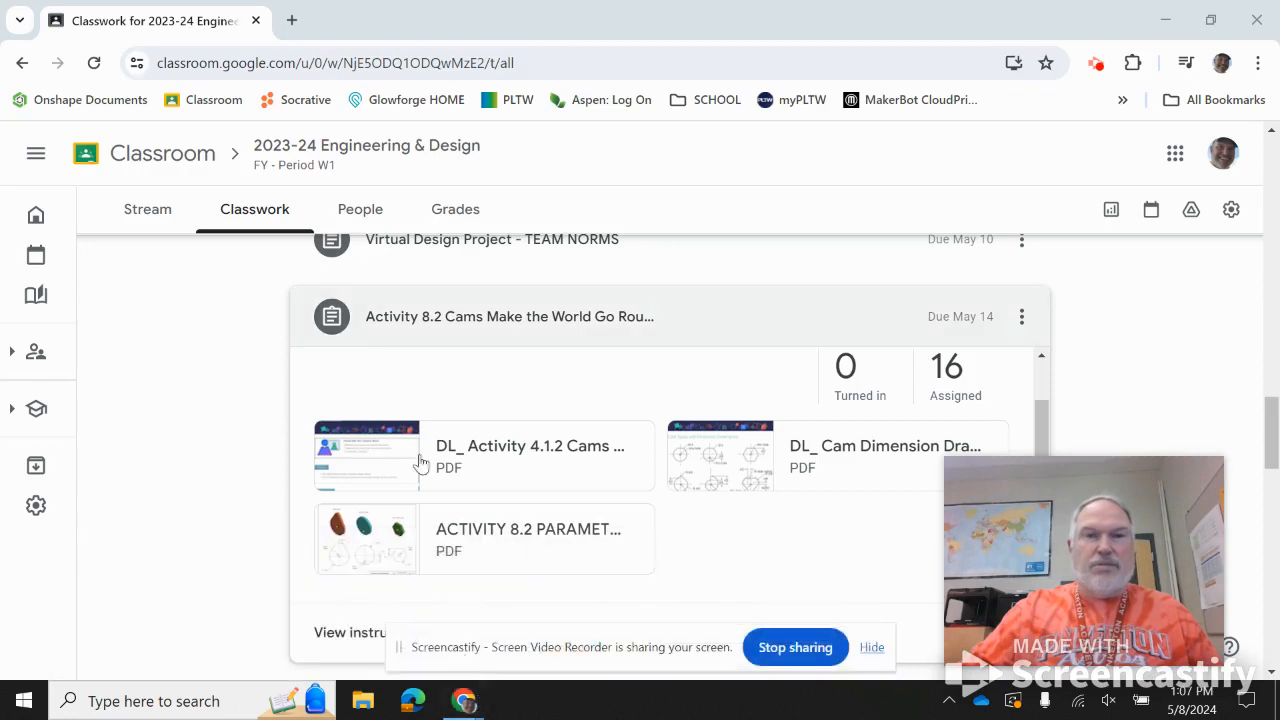
left_click(291, 22)
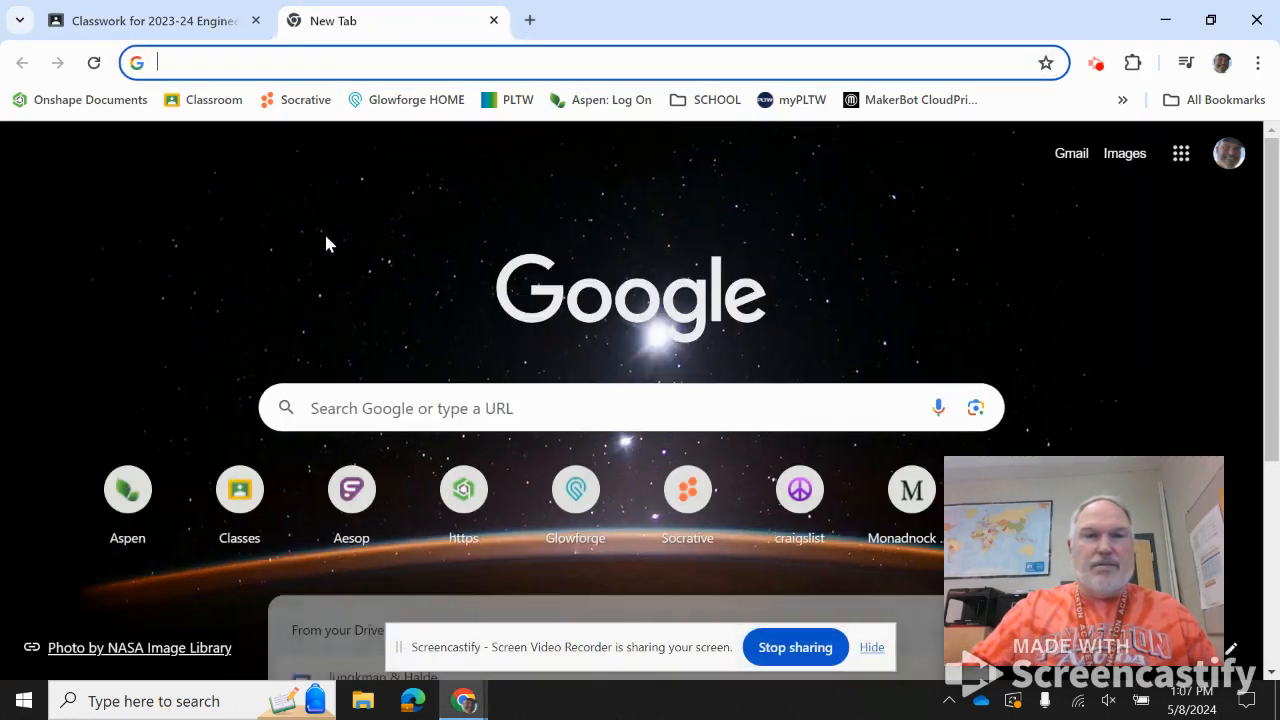
left_click(77, 104)
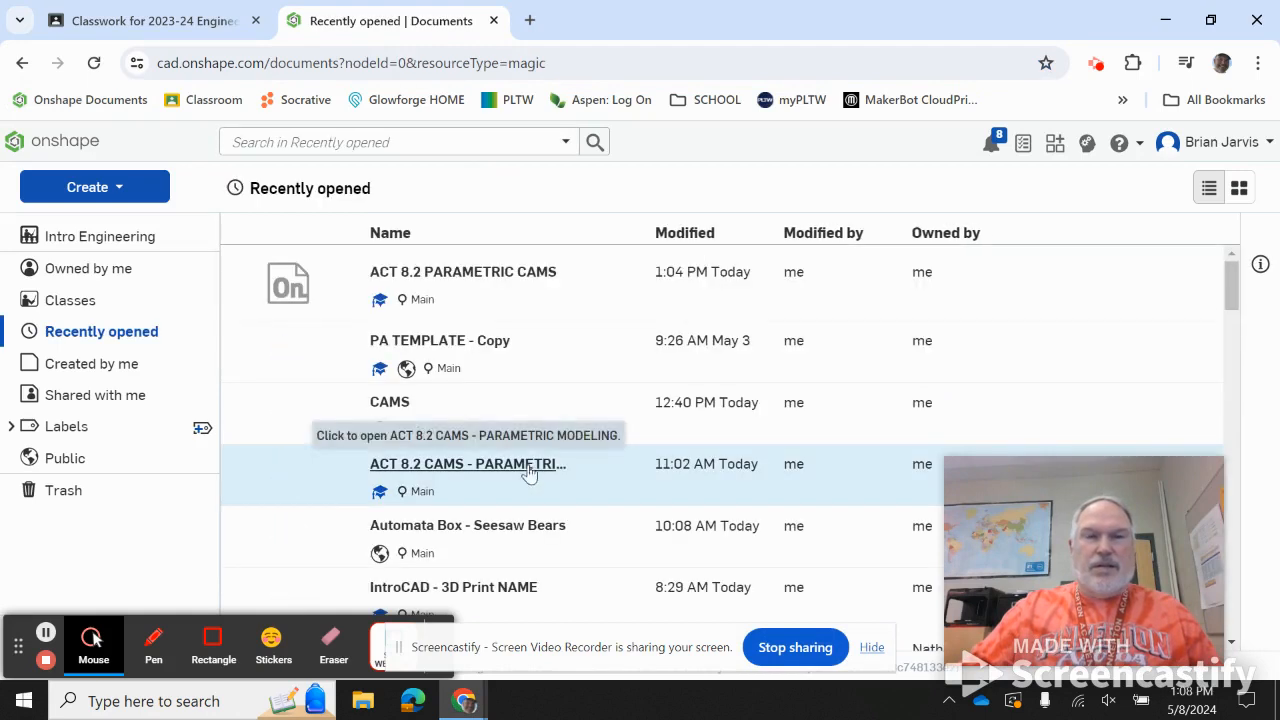
Open the ACT 8.2 PARAMETRIC CAMS document from the owned documents and dismiss the Windows Update notification
left_click(73, 276)
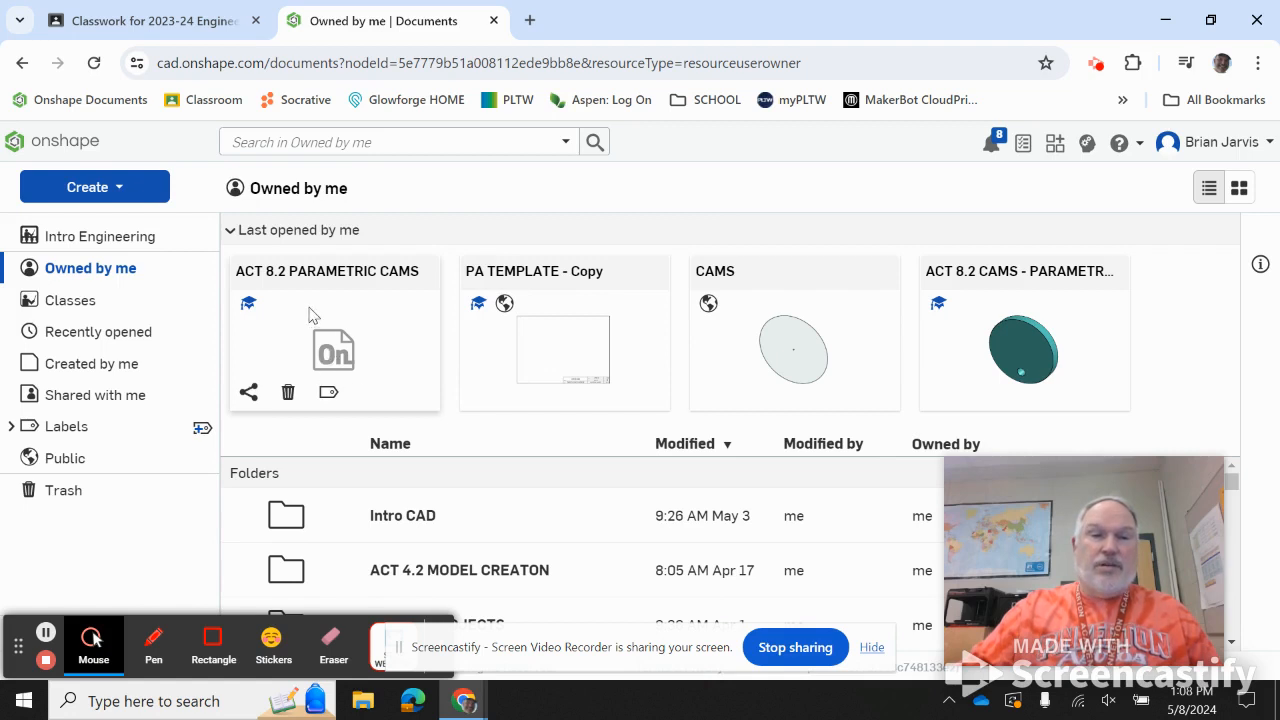
left_click(343, 309)
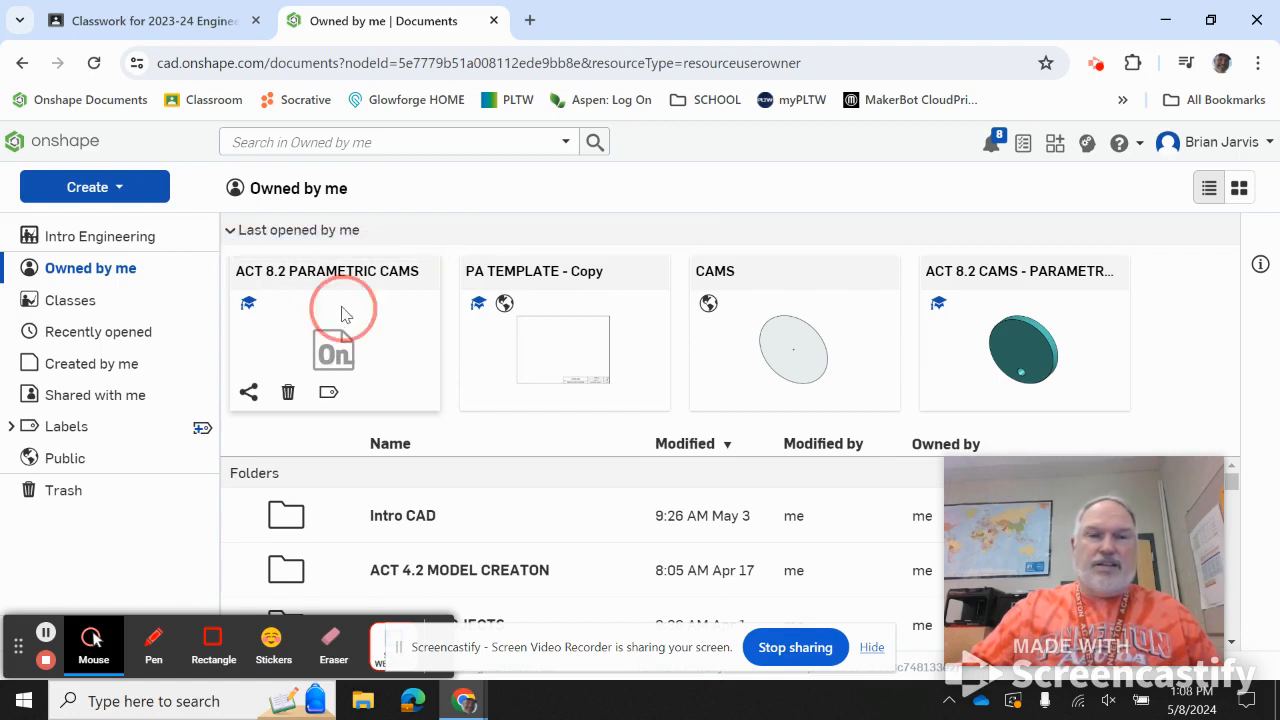
double_click(366, 348)
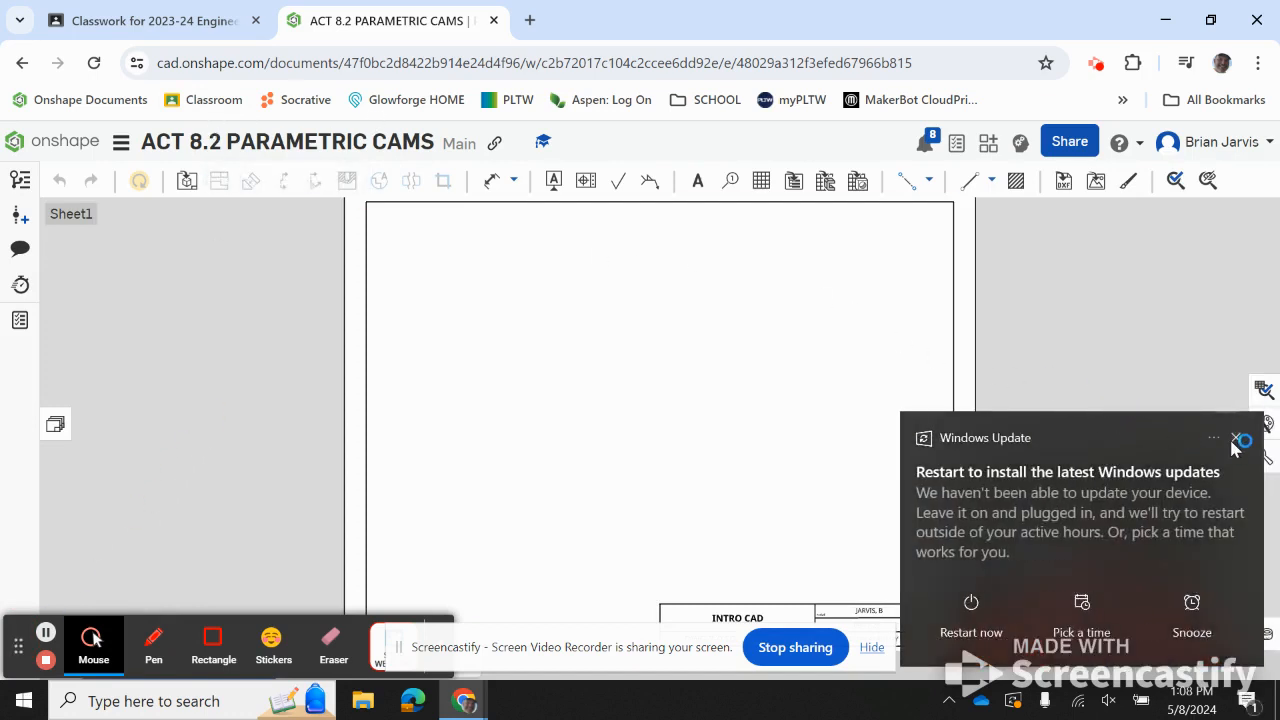
left_click(1236, 437)
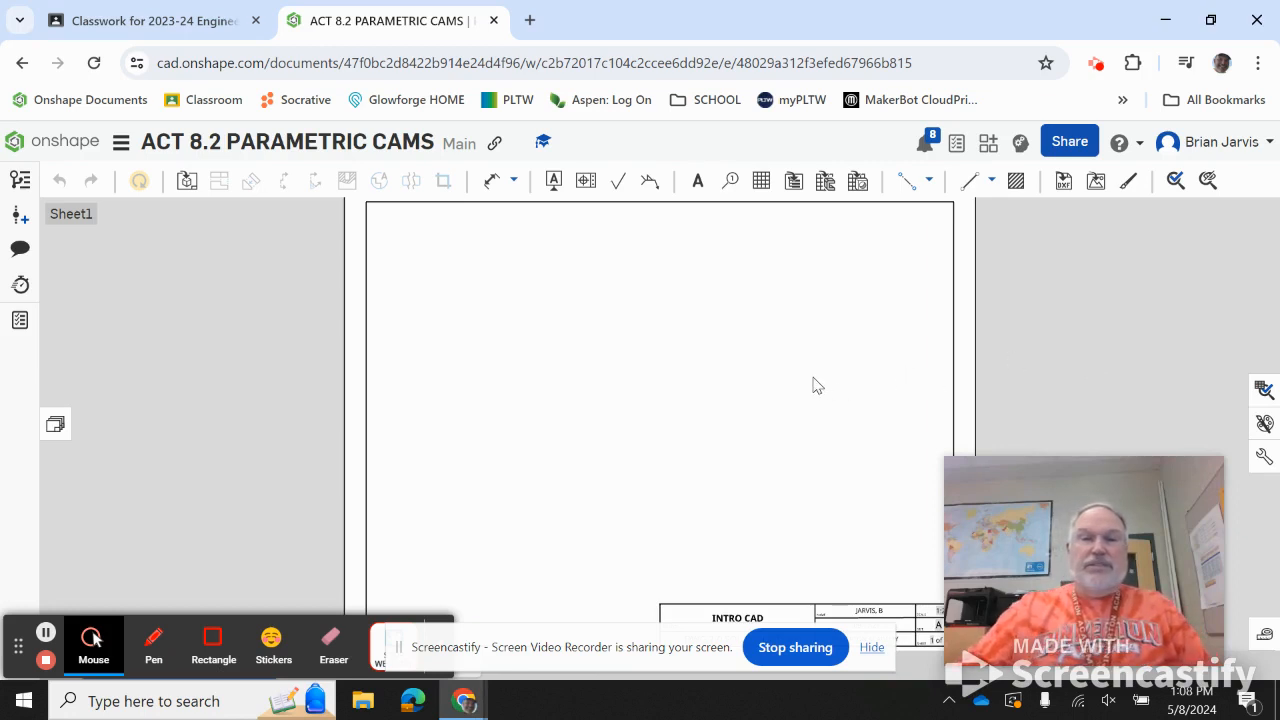
Create a new Part Studio in the ACT 8.2 PARAMETRIC CAMS document
scroll(808, 378, "down", 3)
scroll(810, 379, "up", 2)
scroll(808, 380, "down", 1)
middle_click_drag(777, 375, 653, 374)
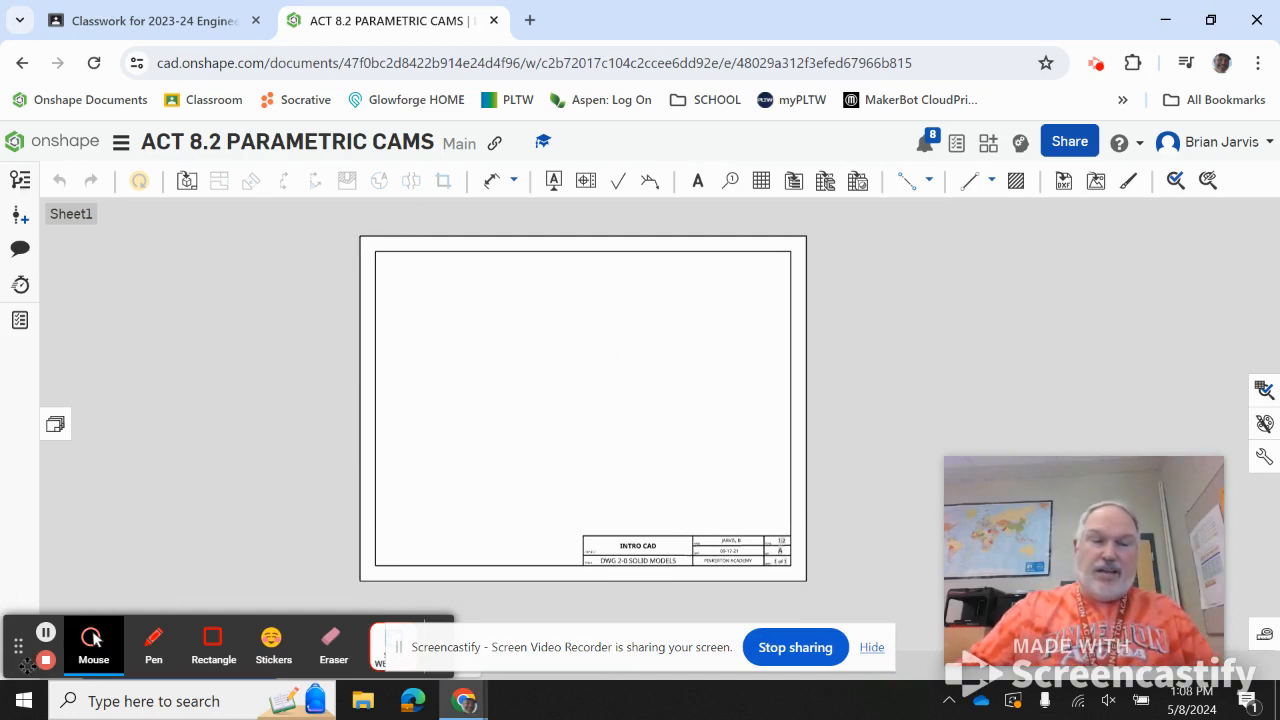
left_click_drag(24, 650, 25, 602)
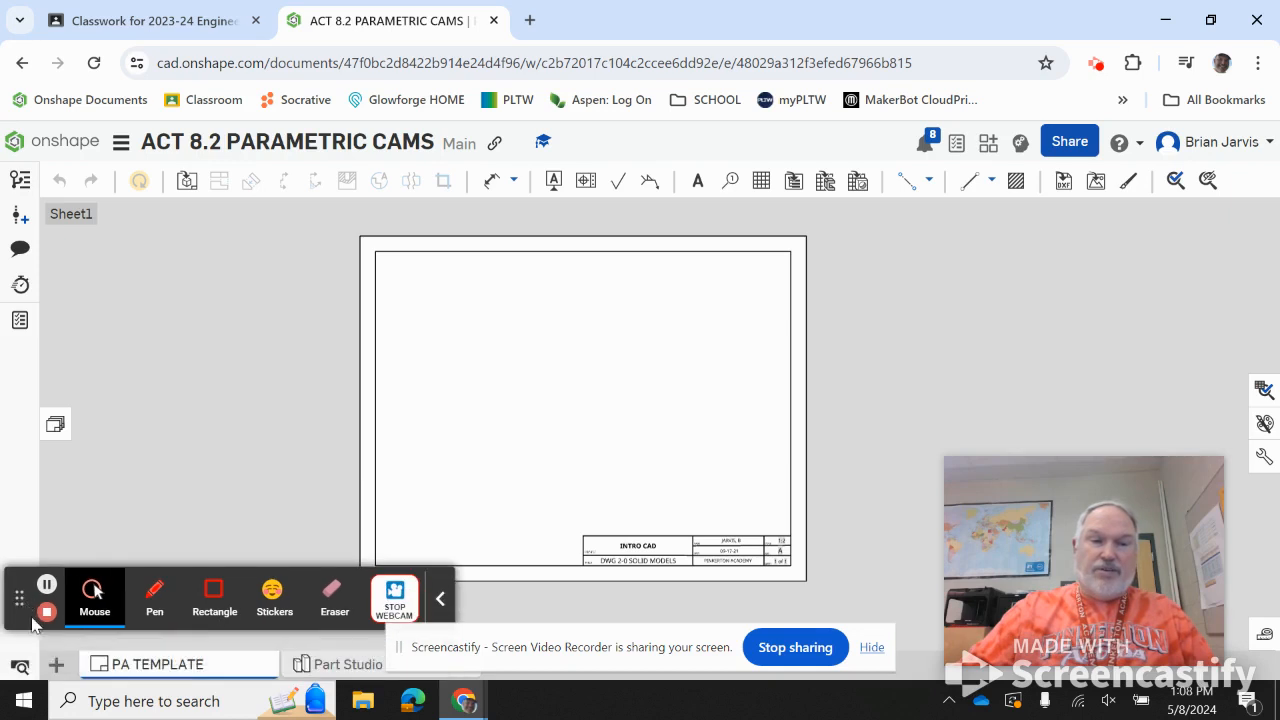
left_click(54, 664)
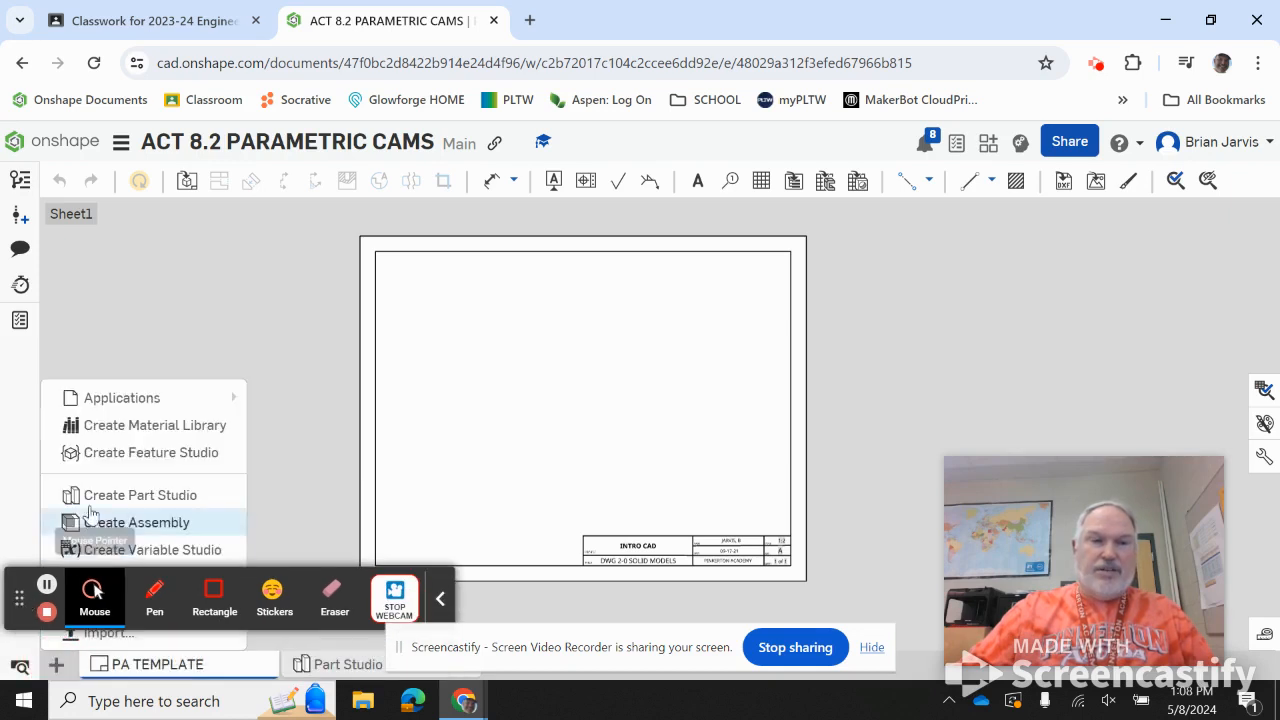
left_click(110, 497)
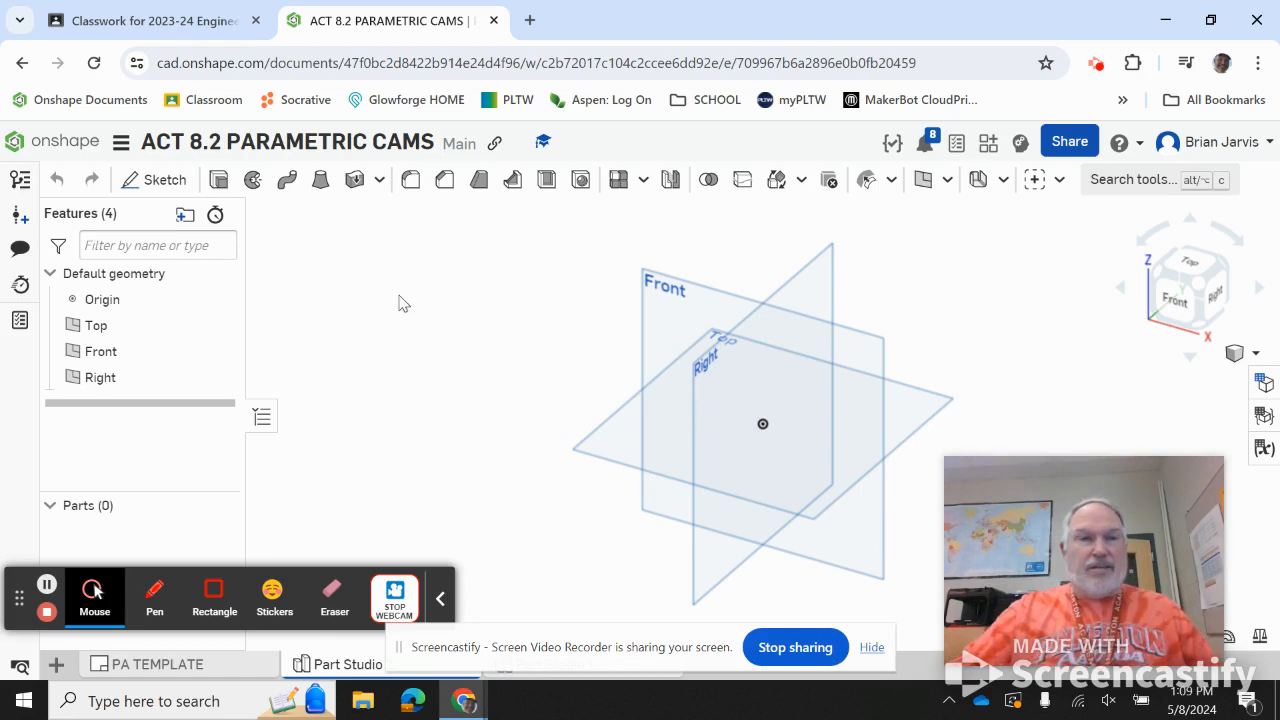
Start a sketch on the Front plane and hide the Top, Front and Right default planes
left_click(163, 179)
left_click(681, 292)
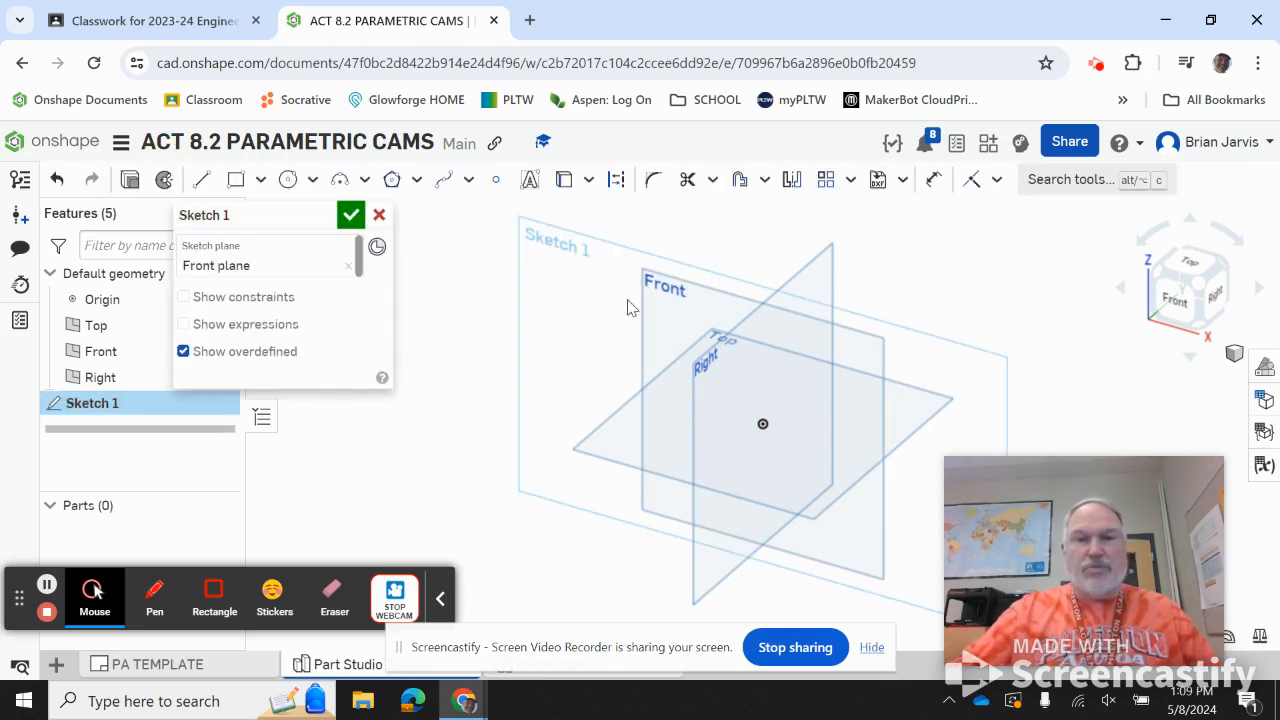
left_click_drag(257, 217, 352, 233)
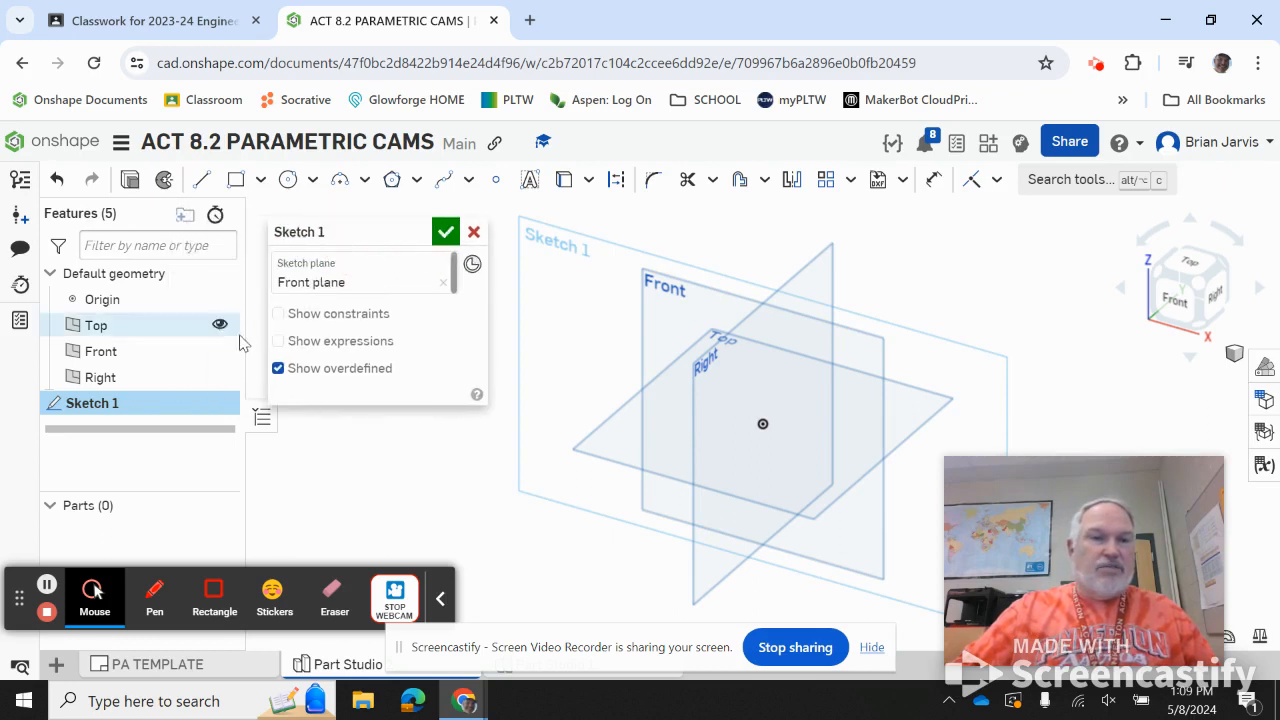
left_click(219, 324)
left_click(219, 350)
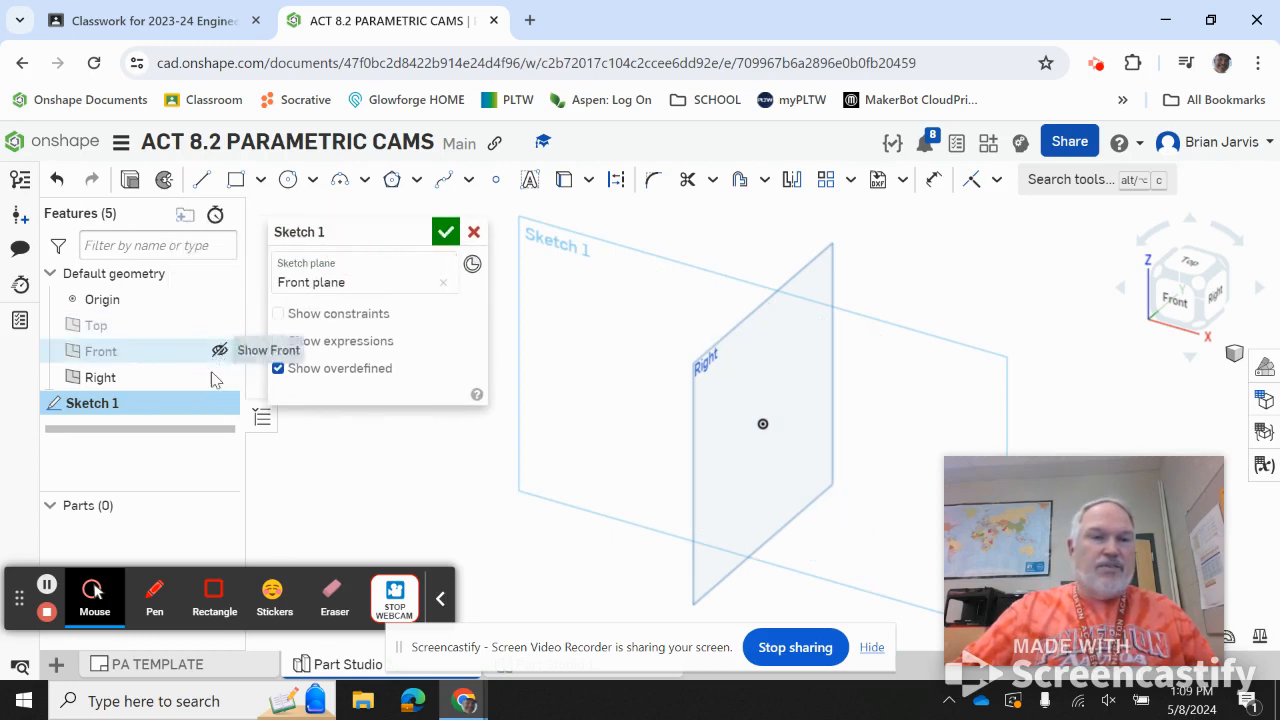
left_click(219, 376)
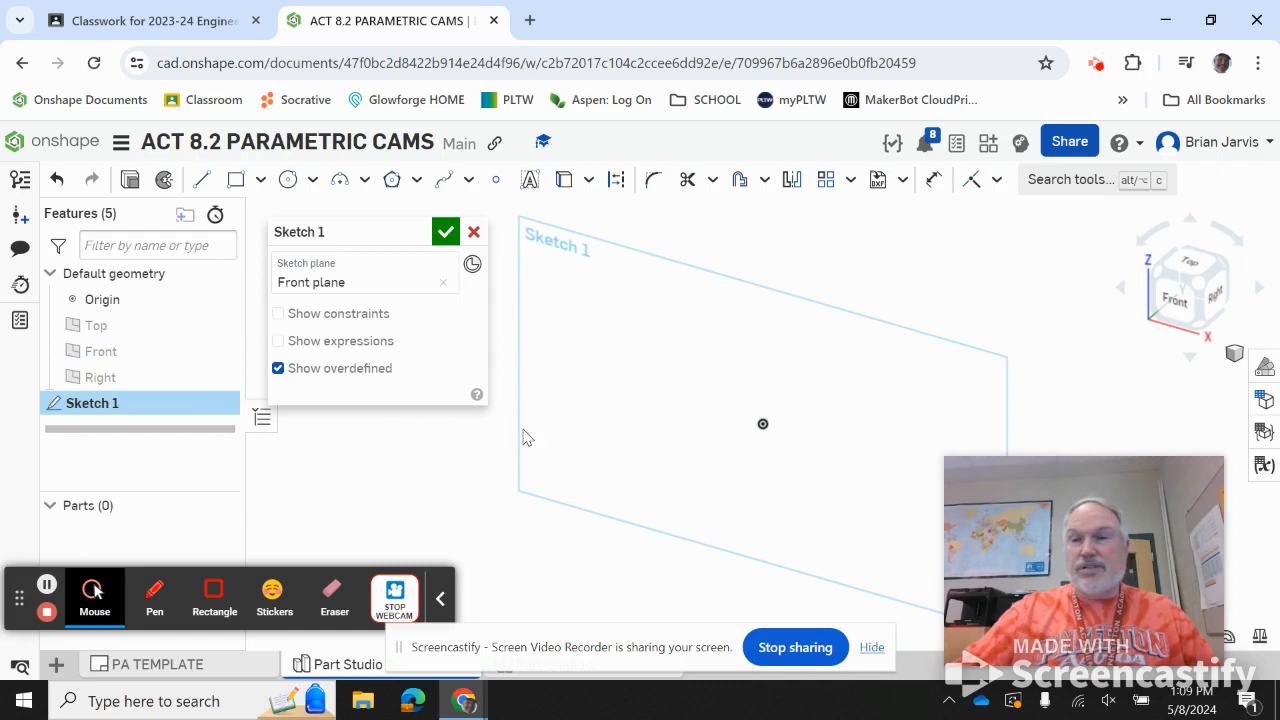
left_click(1175, 299)
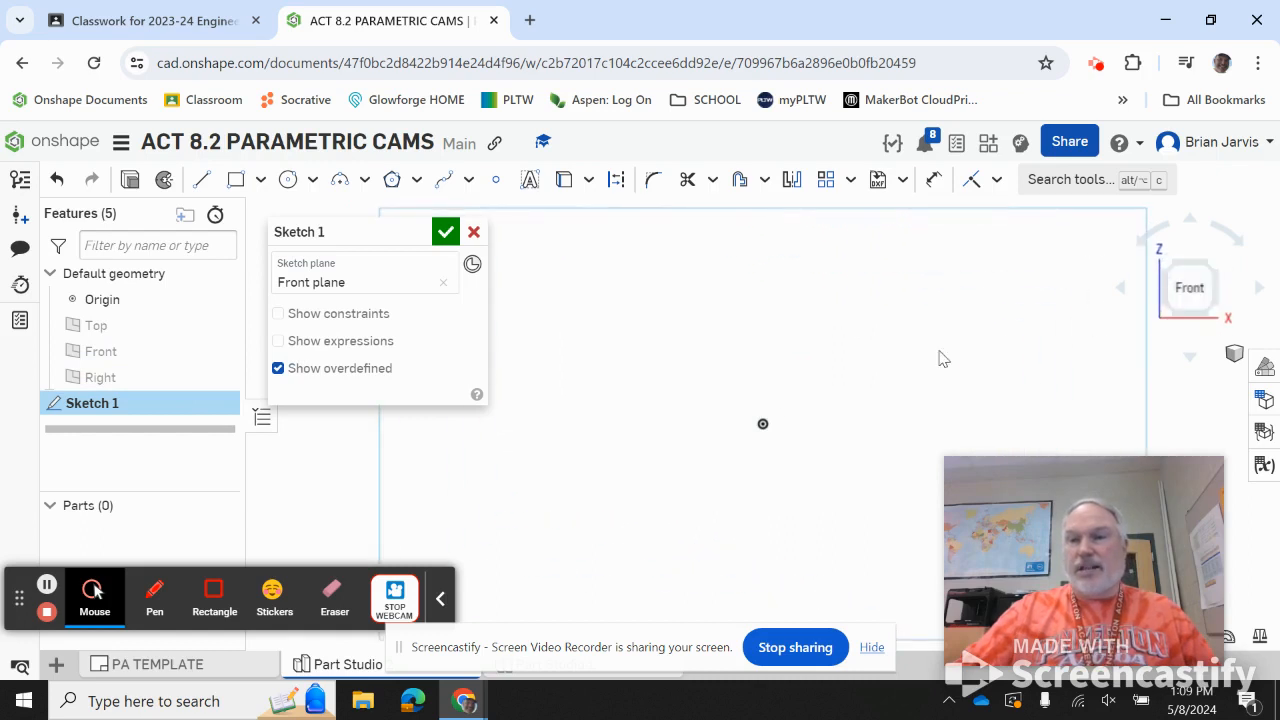
Sketch a center point circle about 1.67 in in diameter, centered on the origin
left_click(289, 180)
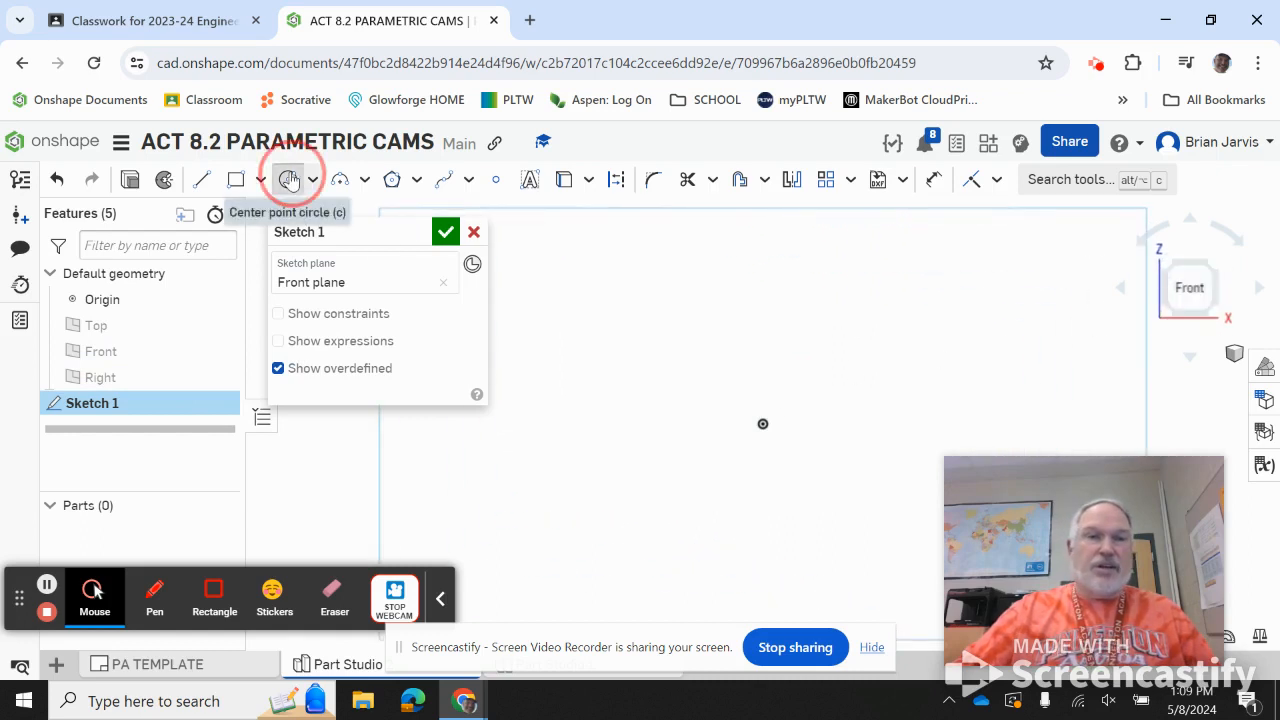
left_click(762, 424)
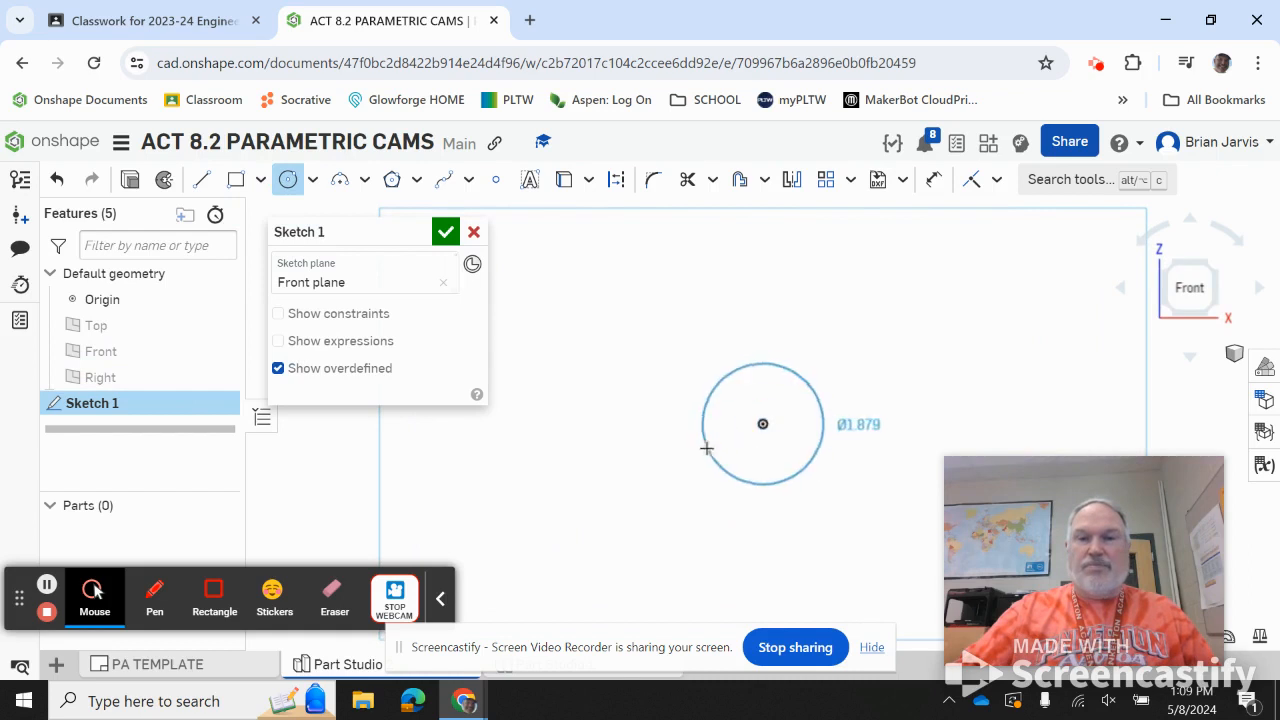
left_click(716, 450)
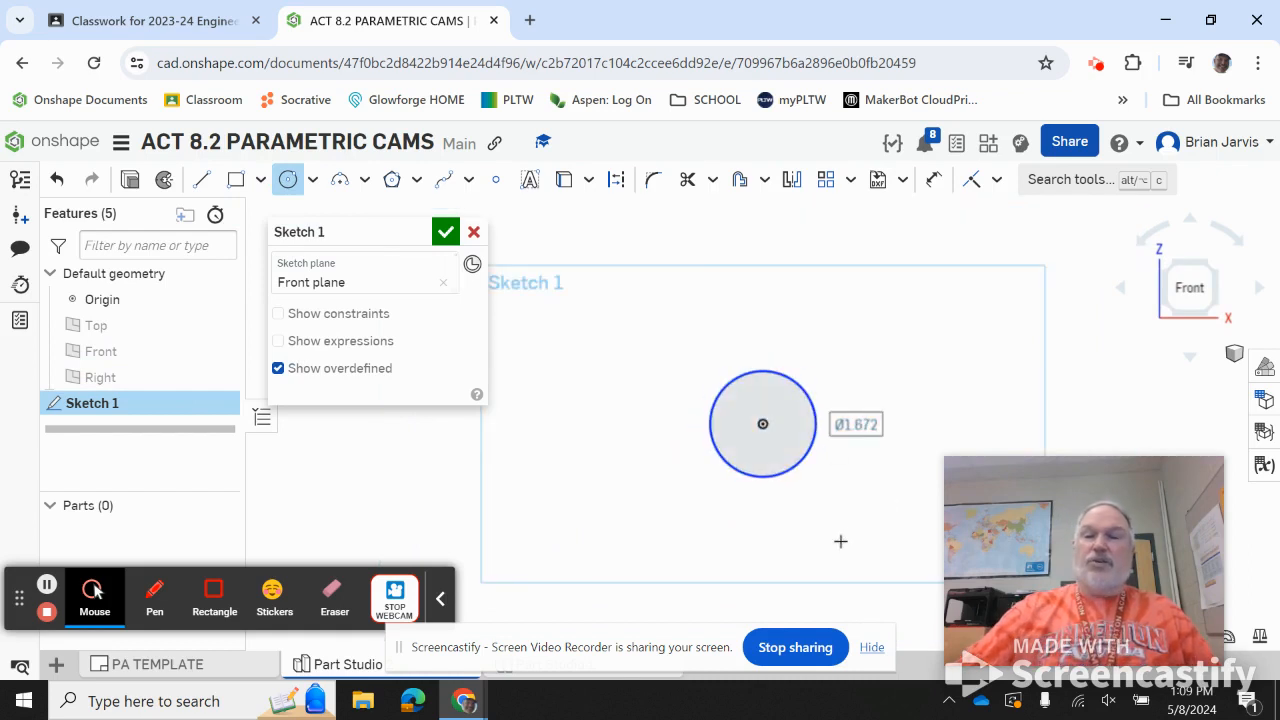
middle_click_drag(830, 468, 754, 380)
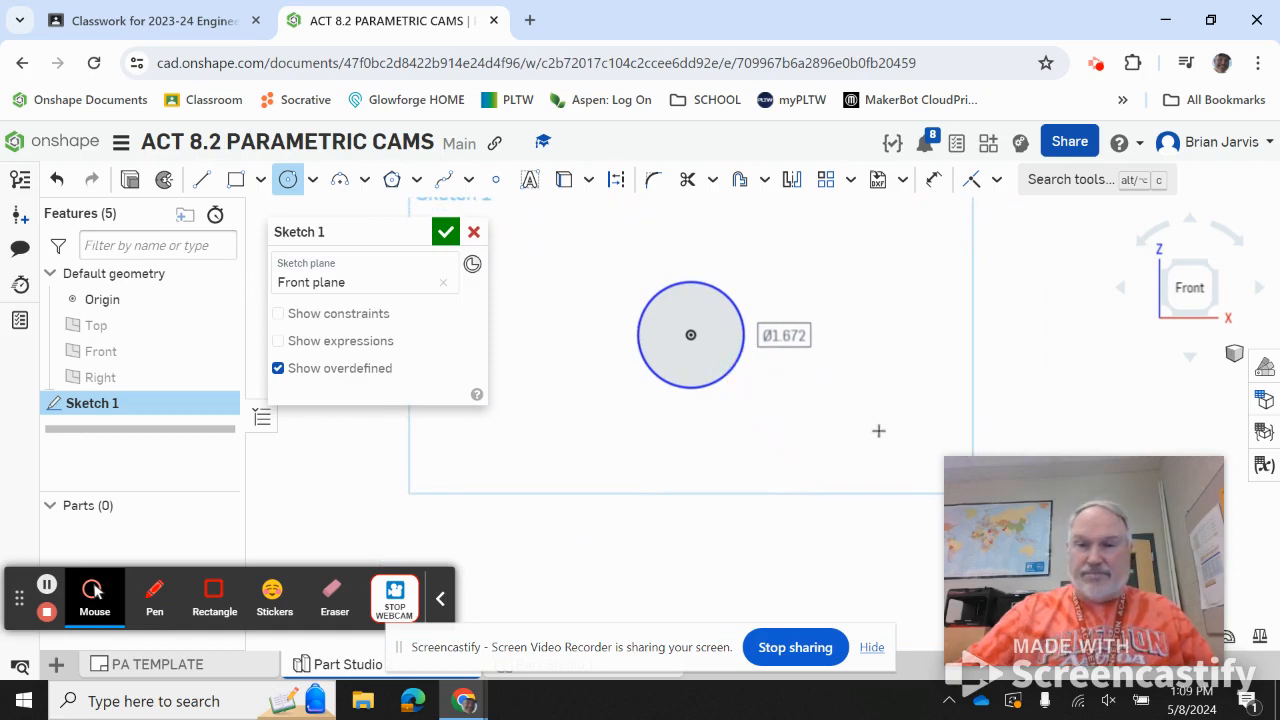
Add a variable named nonimaldia to the Part Studio's variable table
left_click_drag(1122, 475, 1071, 505)
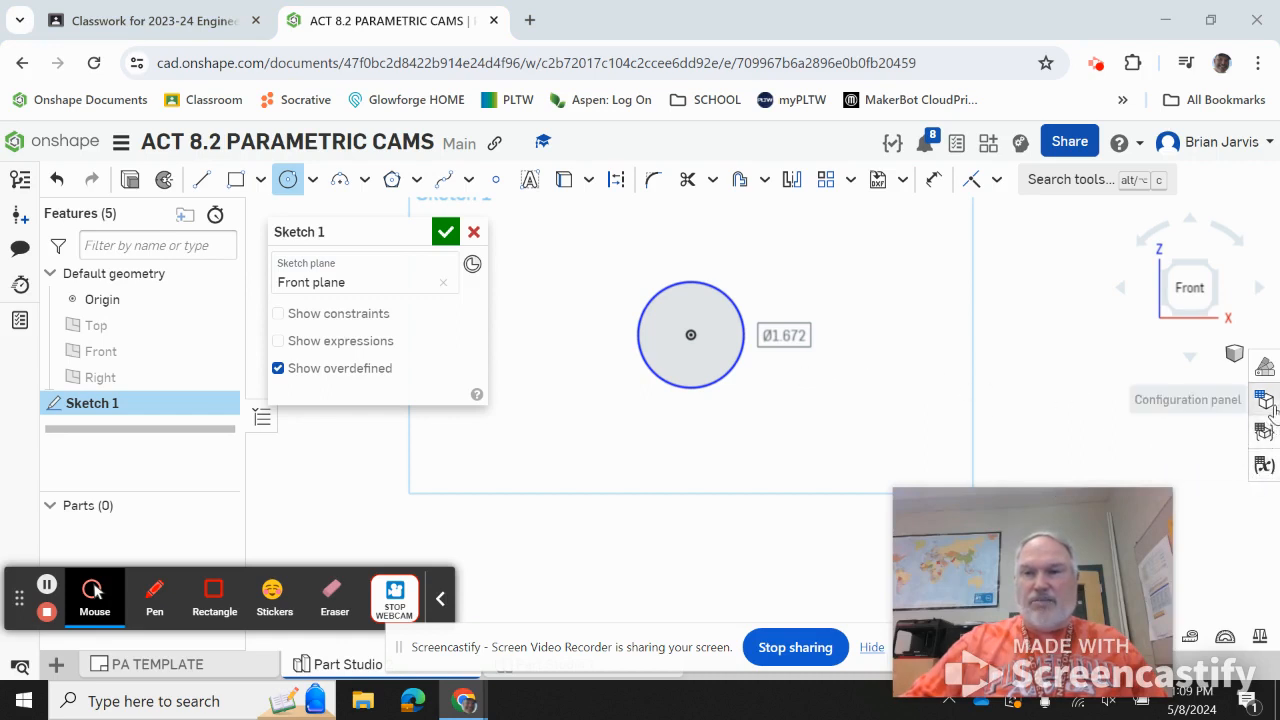
left_click(1264, 466)
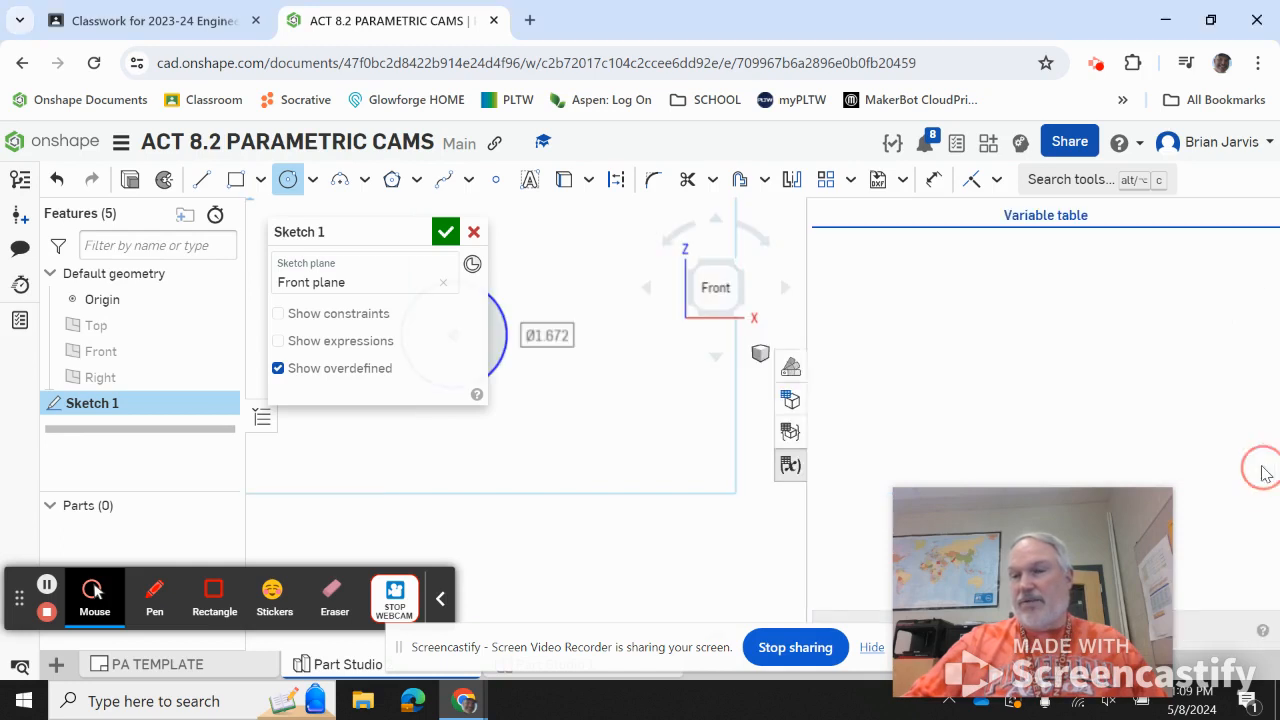
left_click_drag(1008, 499, 594, 530)
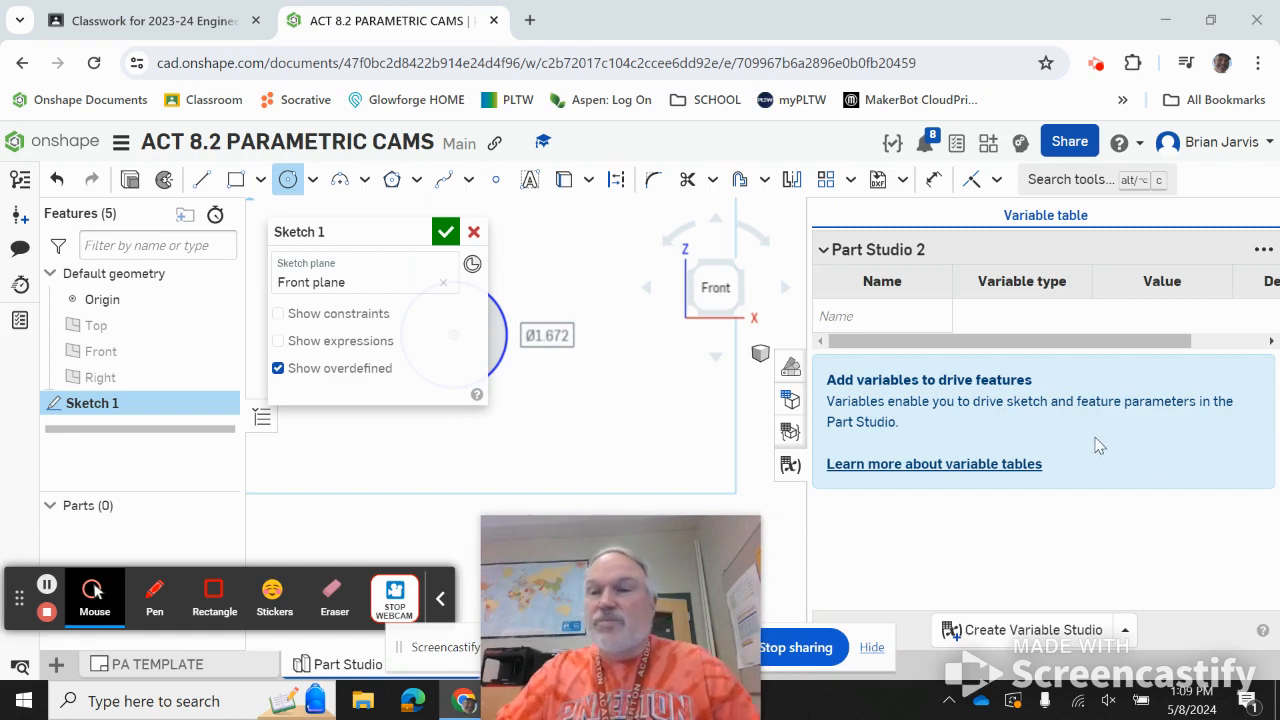
left_click(1072, 226)
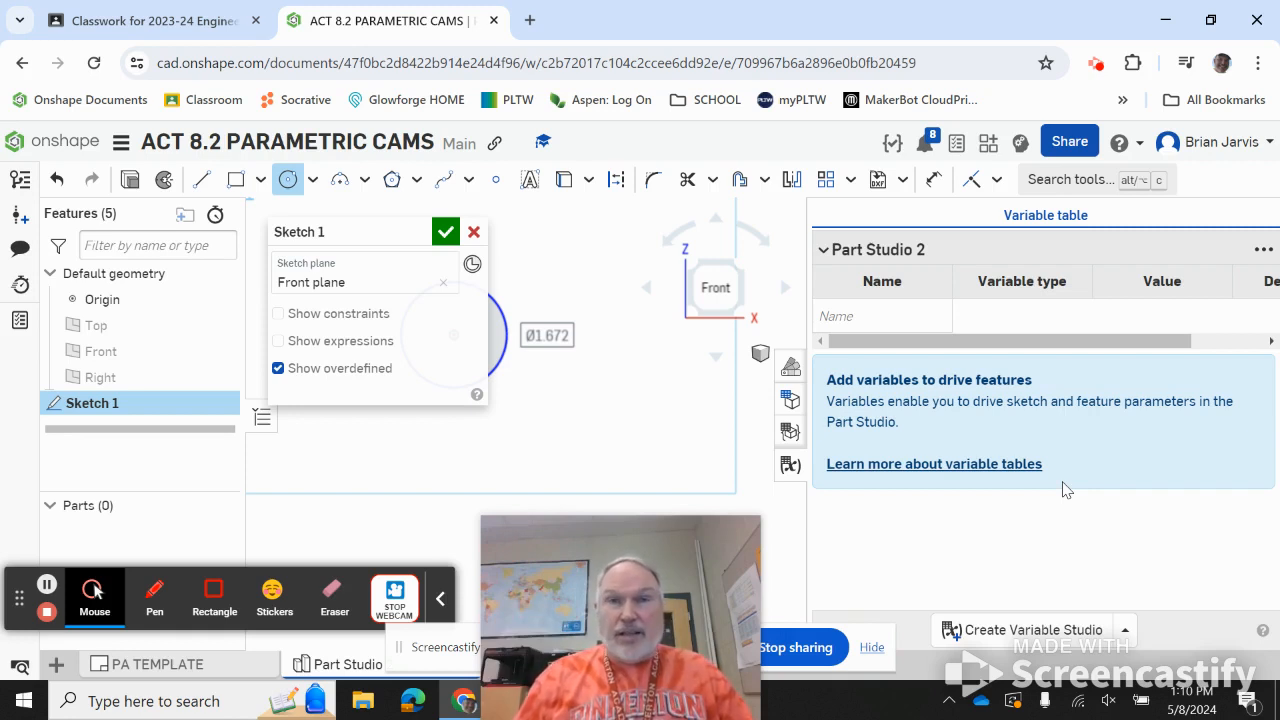
left_click(871, 315)
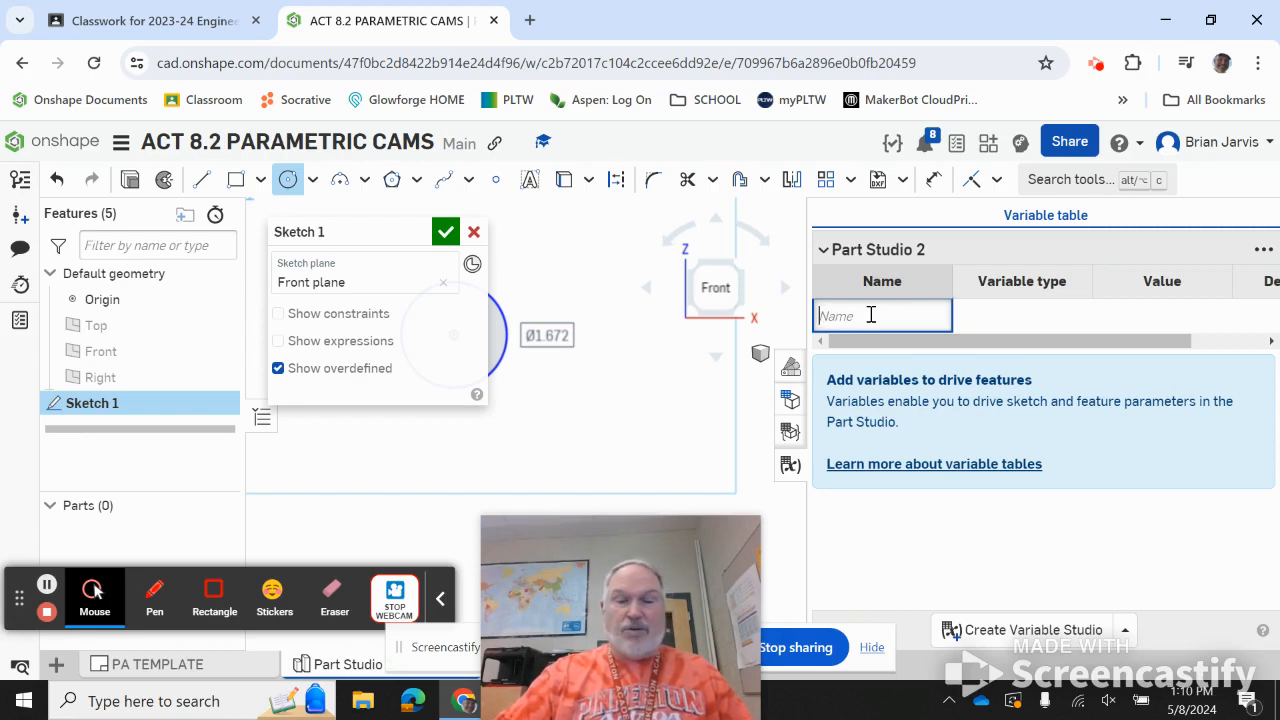
type("dia")
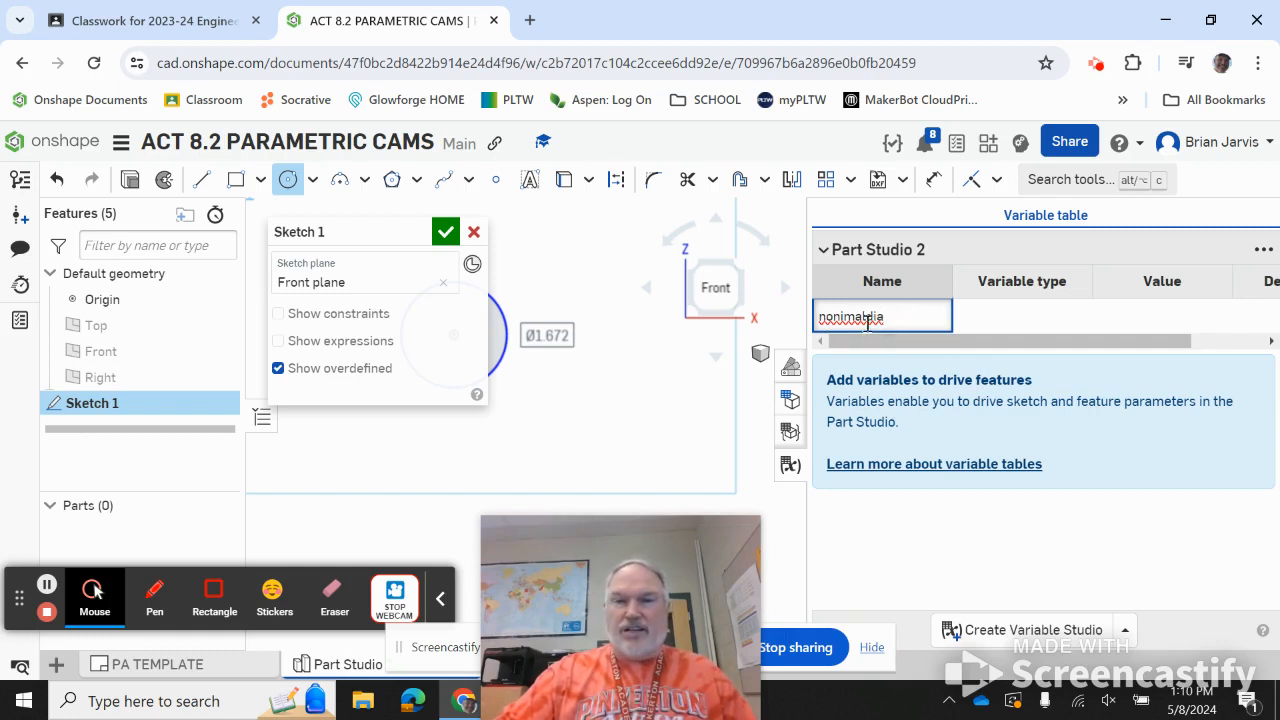
left_click(991, 320)
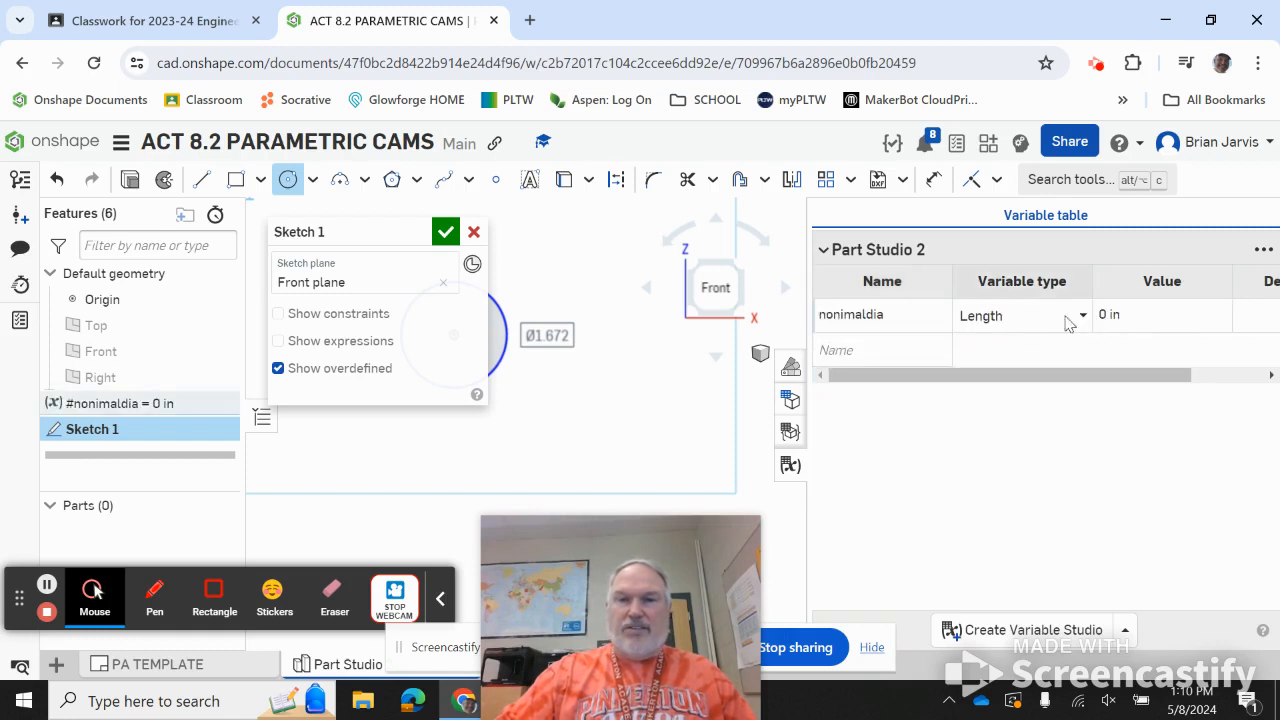
Set the value of the nonimaldia variable to 2 in
left_click(1143, 331)
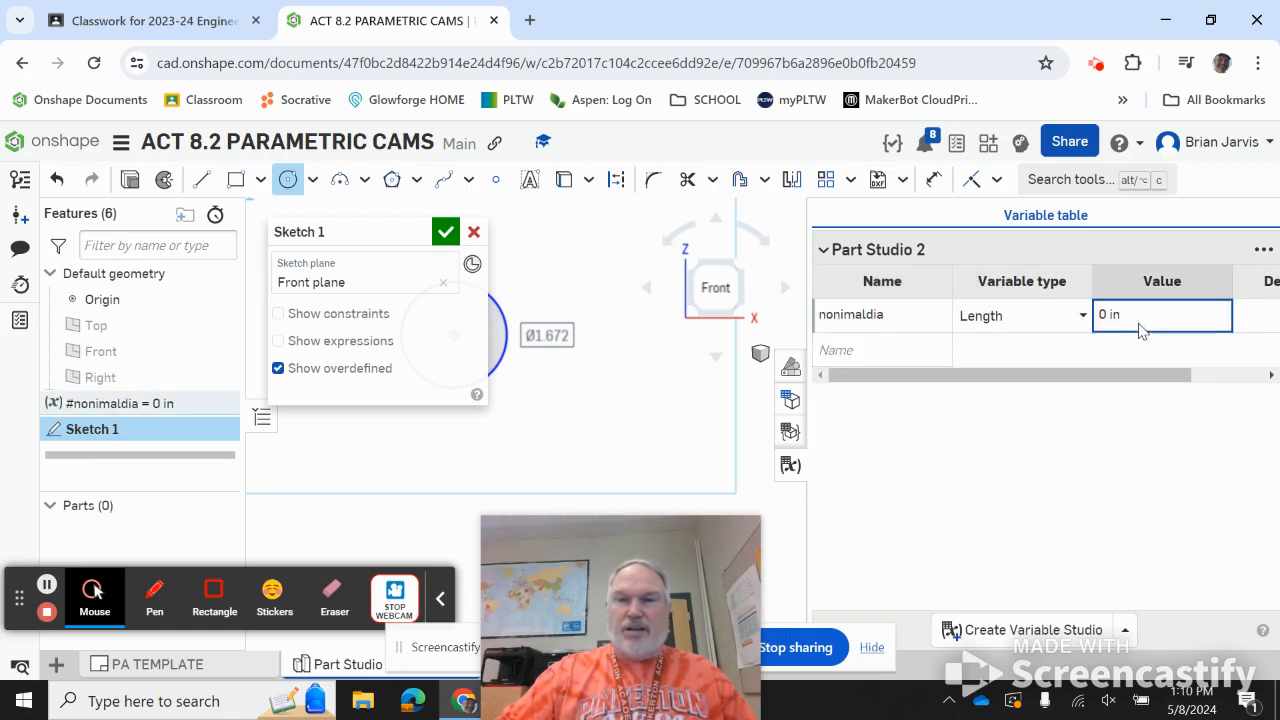
double_click(1107, 313)
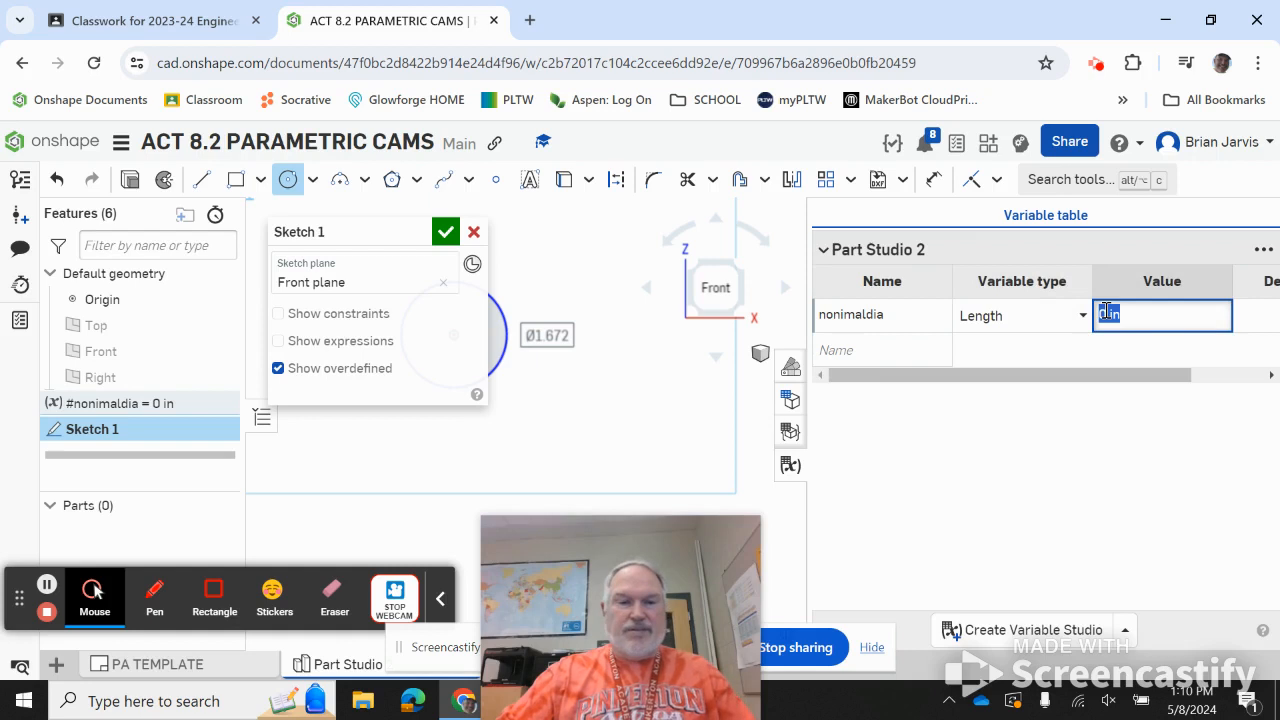
type("2")
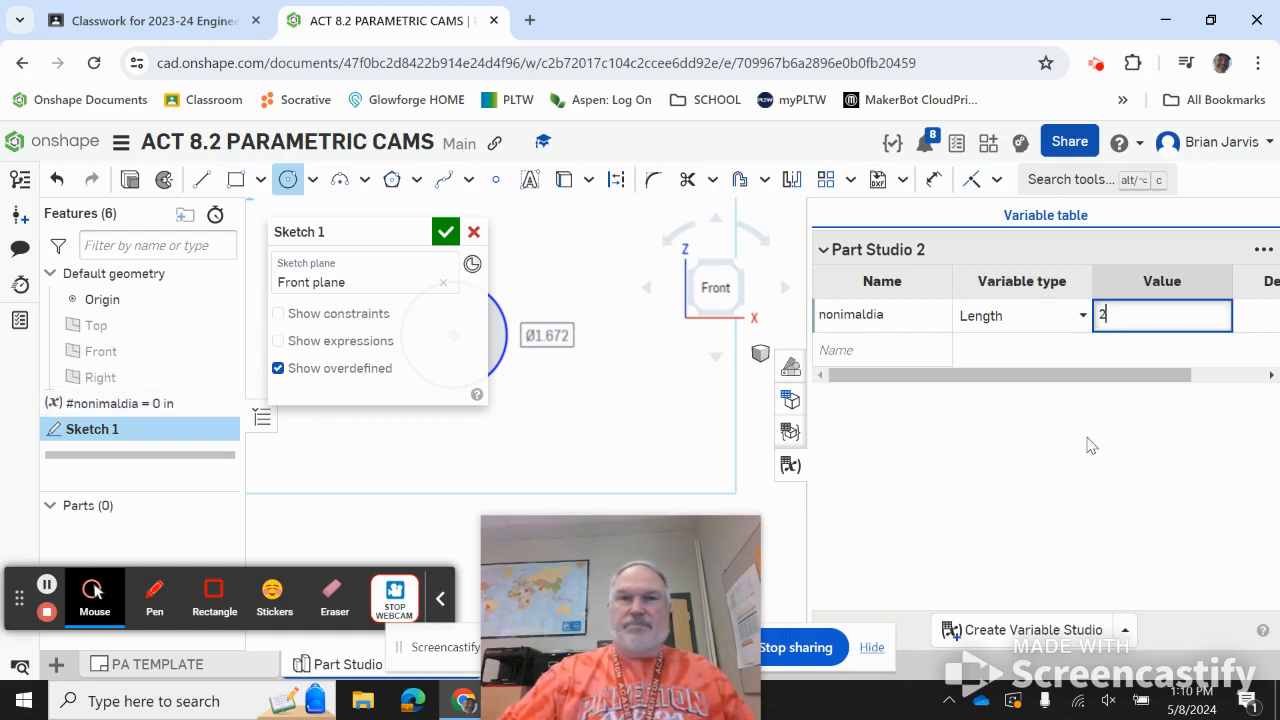
key("Return")
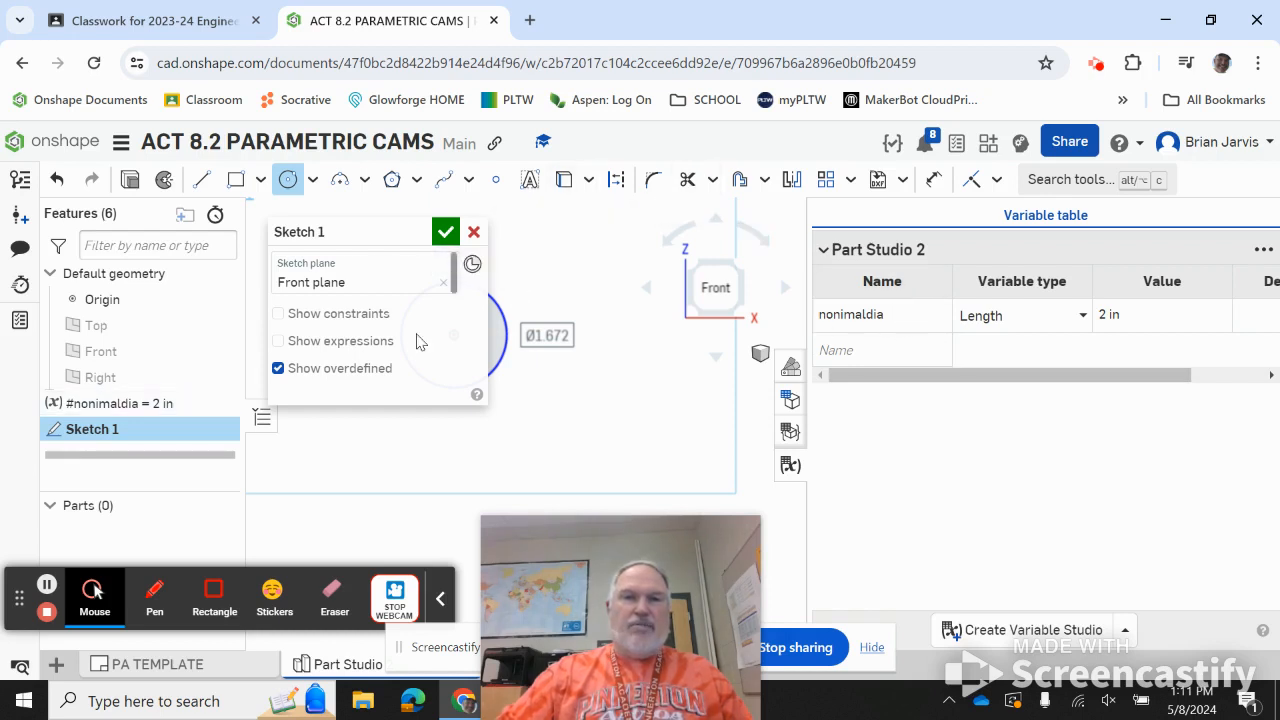
Dimension the circle's diameter and drive it with the #nonimaldia variable
left_click_drag(375, 231, 147, 214)
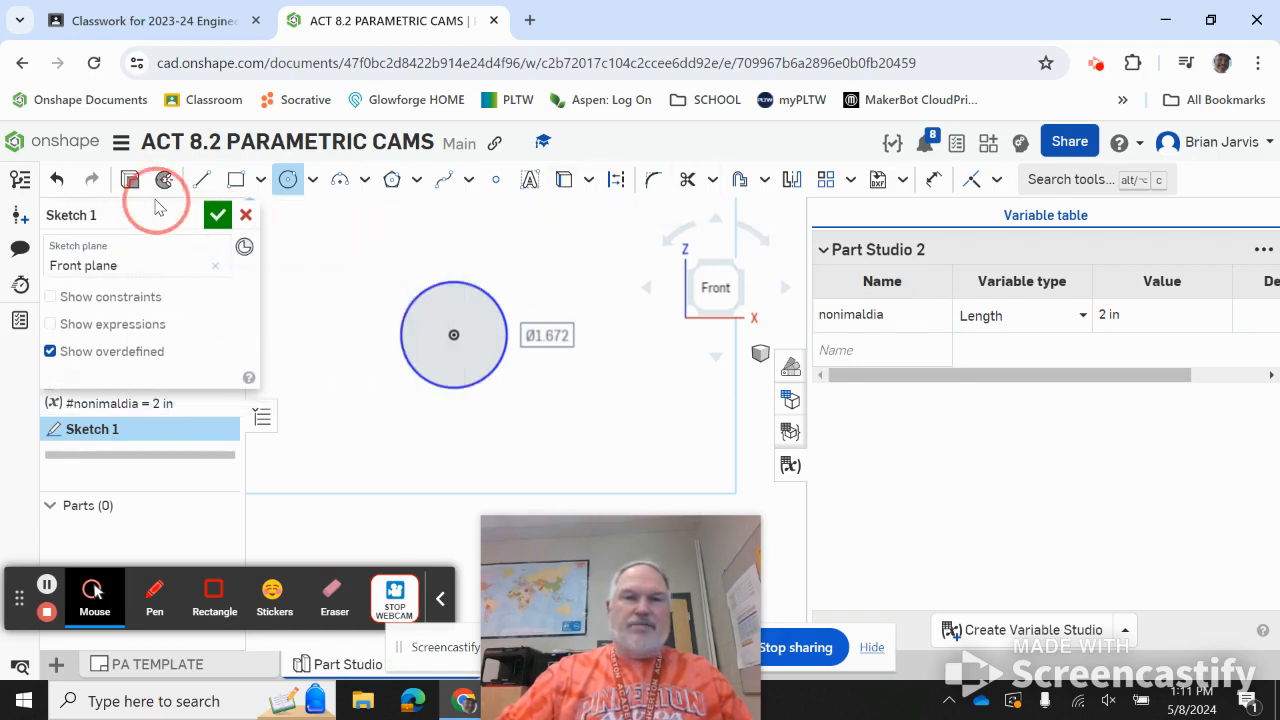
left_click(933, 179)
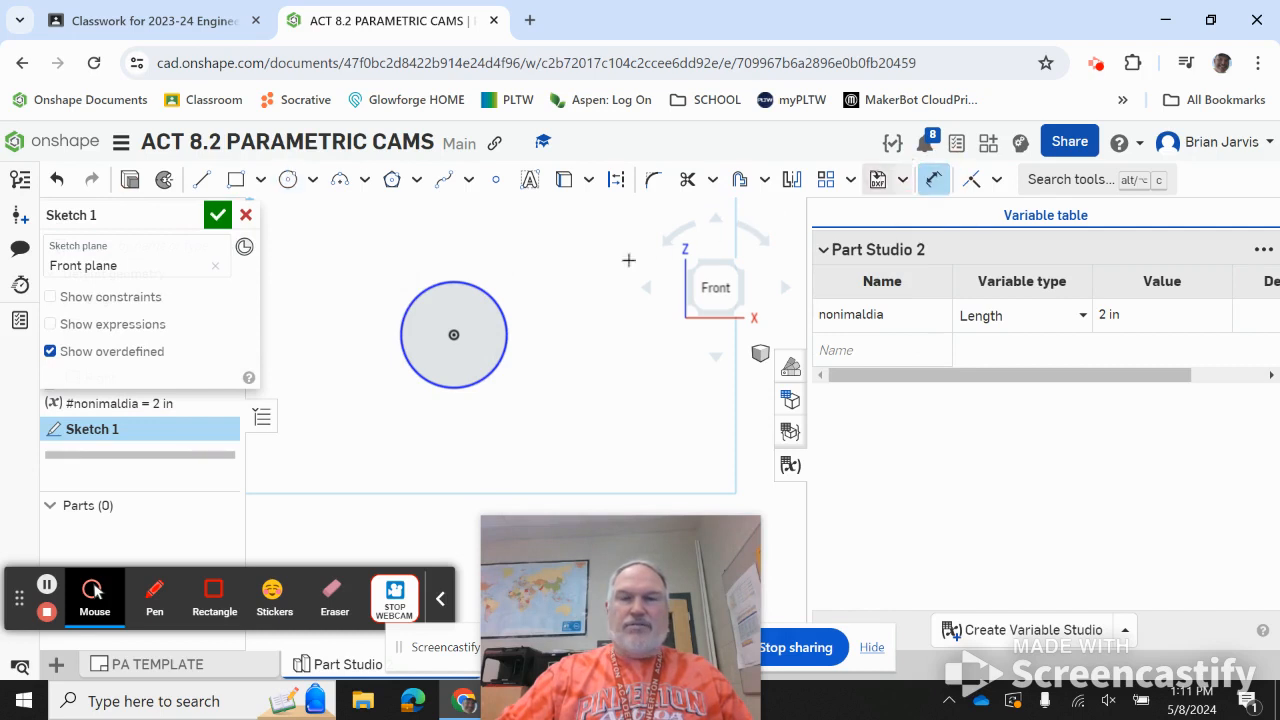
left_click(494, 285)
left_click(580, 249)
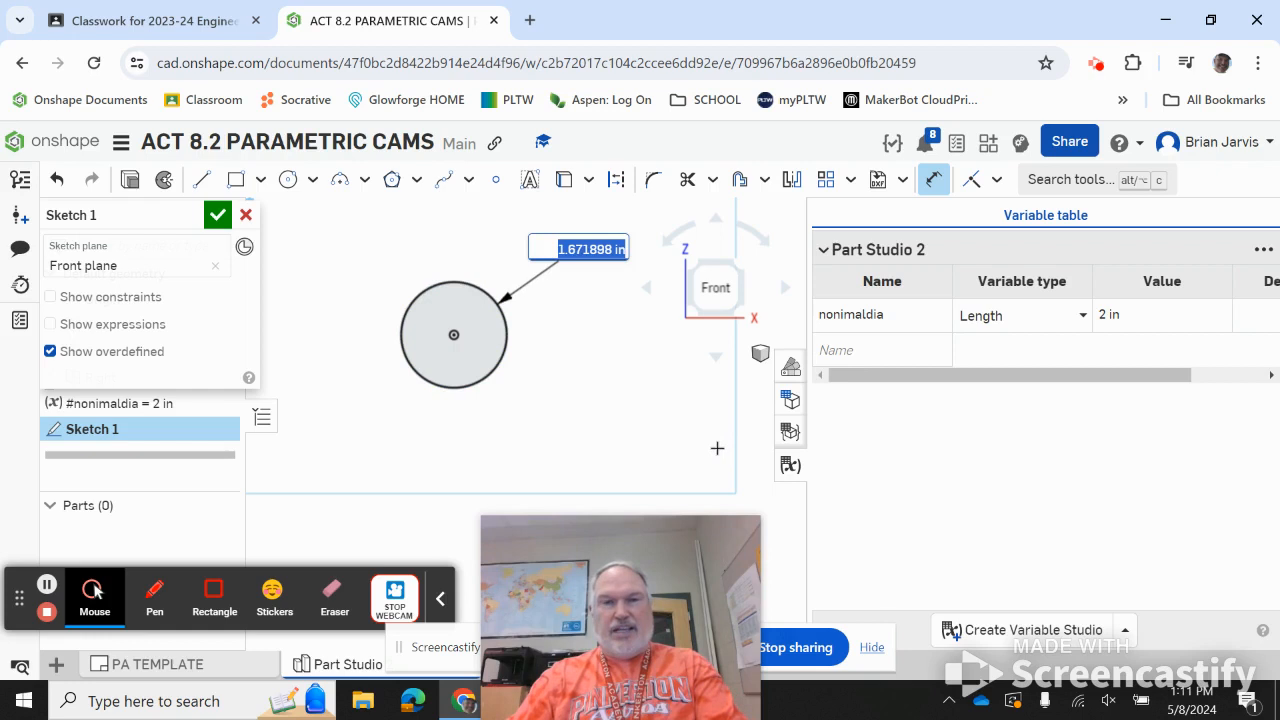
type("n")
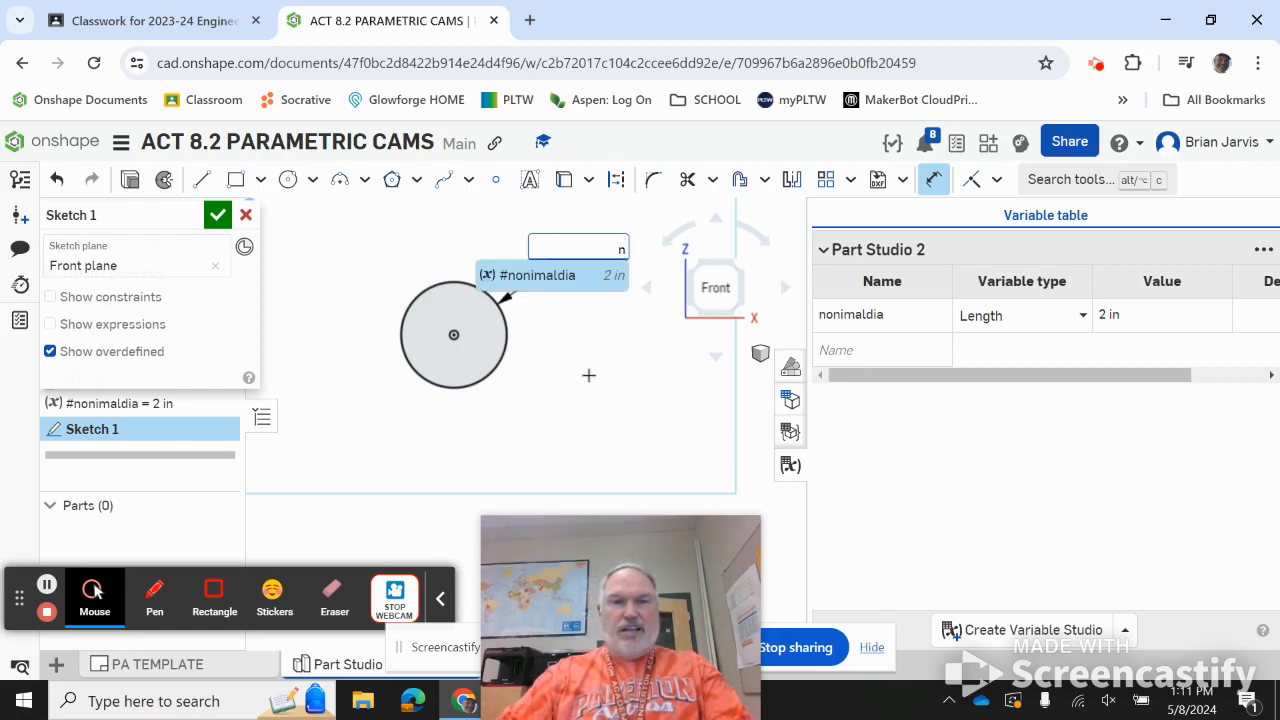
left_click(545, 283)
key("Return")
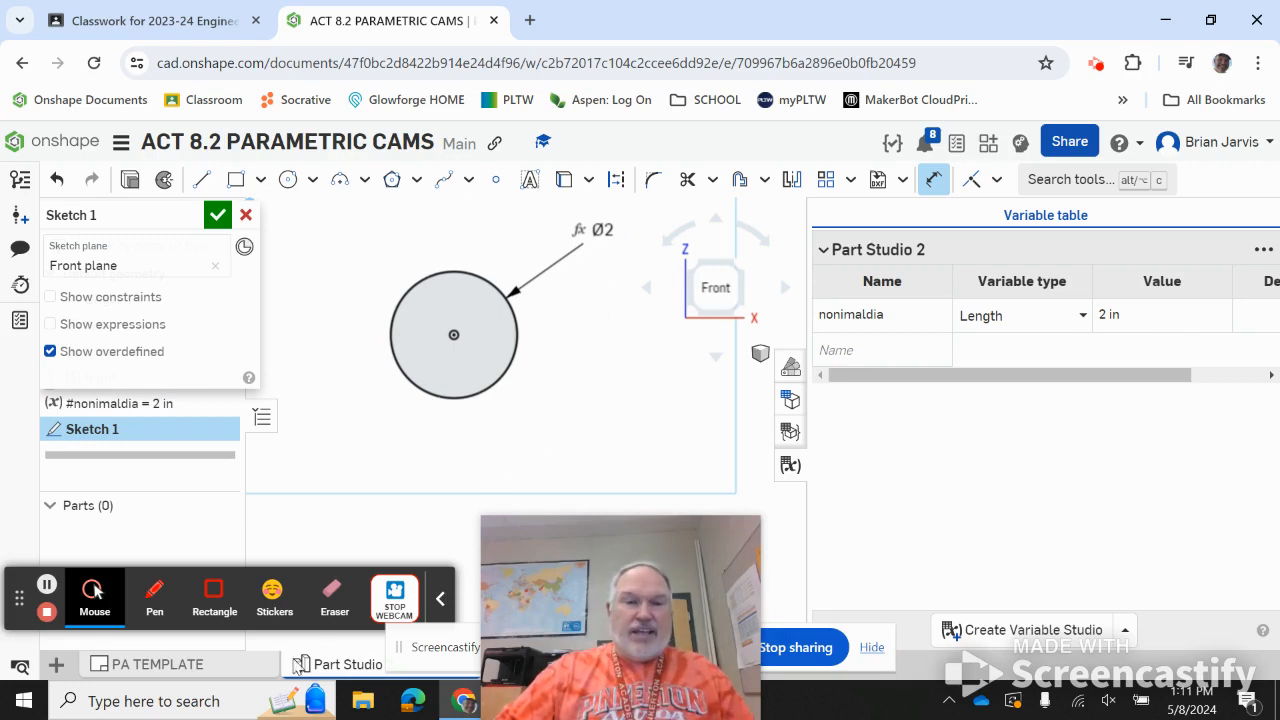
Switch to the Google Classroom assignment, examine the drawing of cam types with parametric dimensions, and return to Onshape
mouse_move(338, 678)
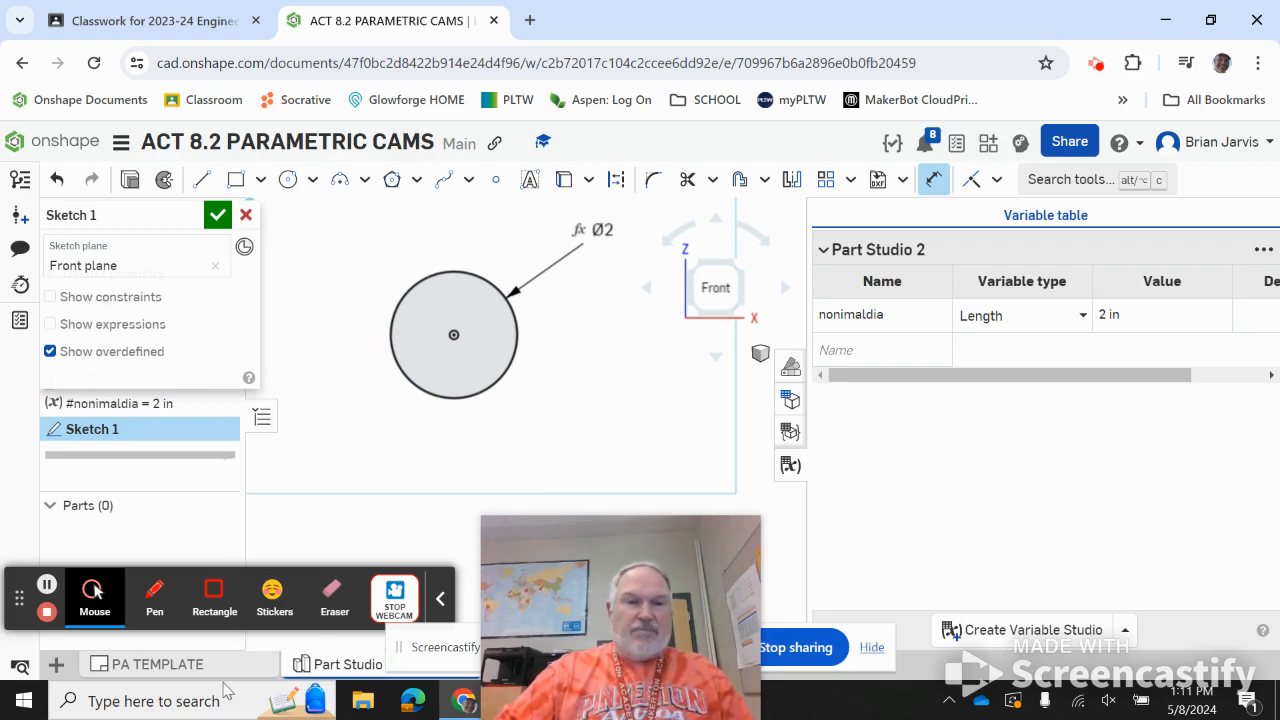
left_click(150, 20)
scroll(728, 268, "down", 2)
left_click(727, 271)
scroll(714, 325, "down", 3)
scroll(714, 325, "up", 1)
scroll(714, 325, "down", 1)
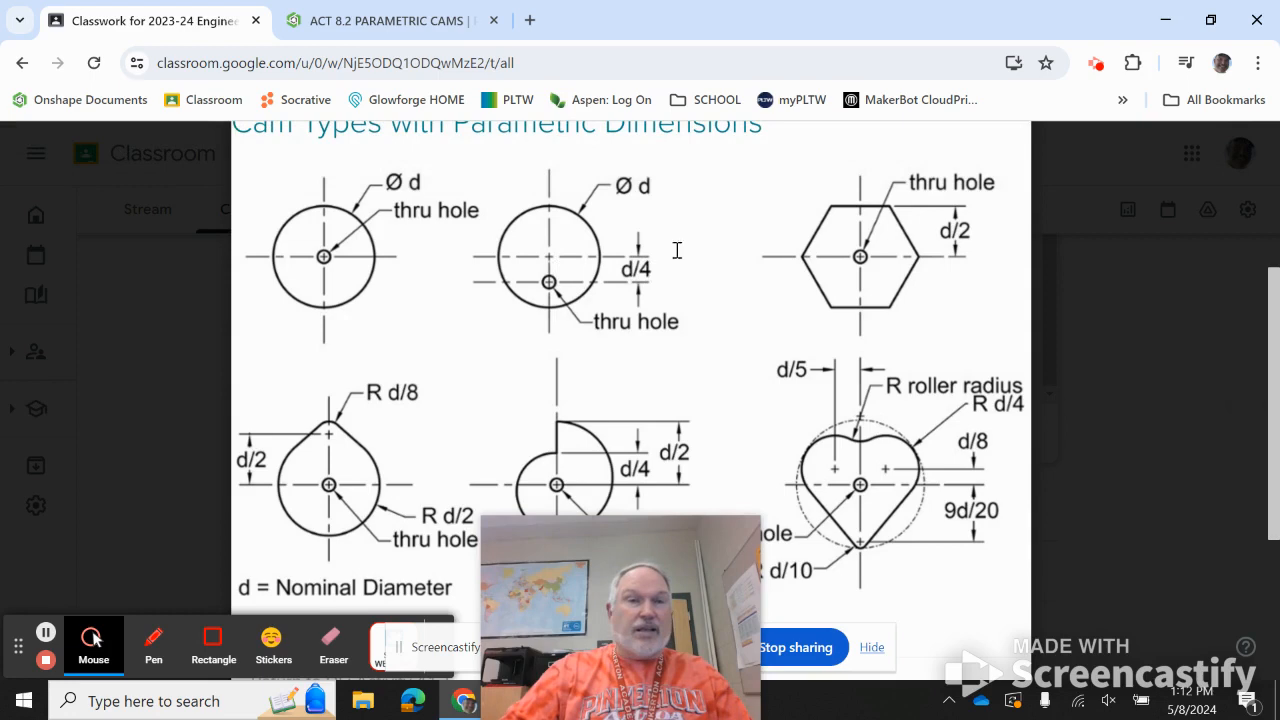
left_click(415, 22)
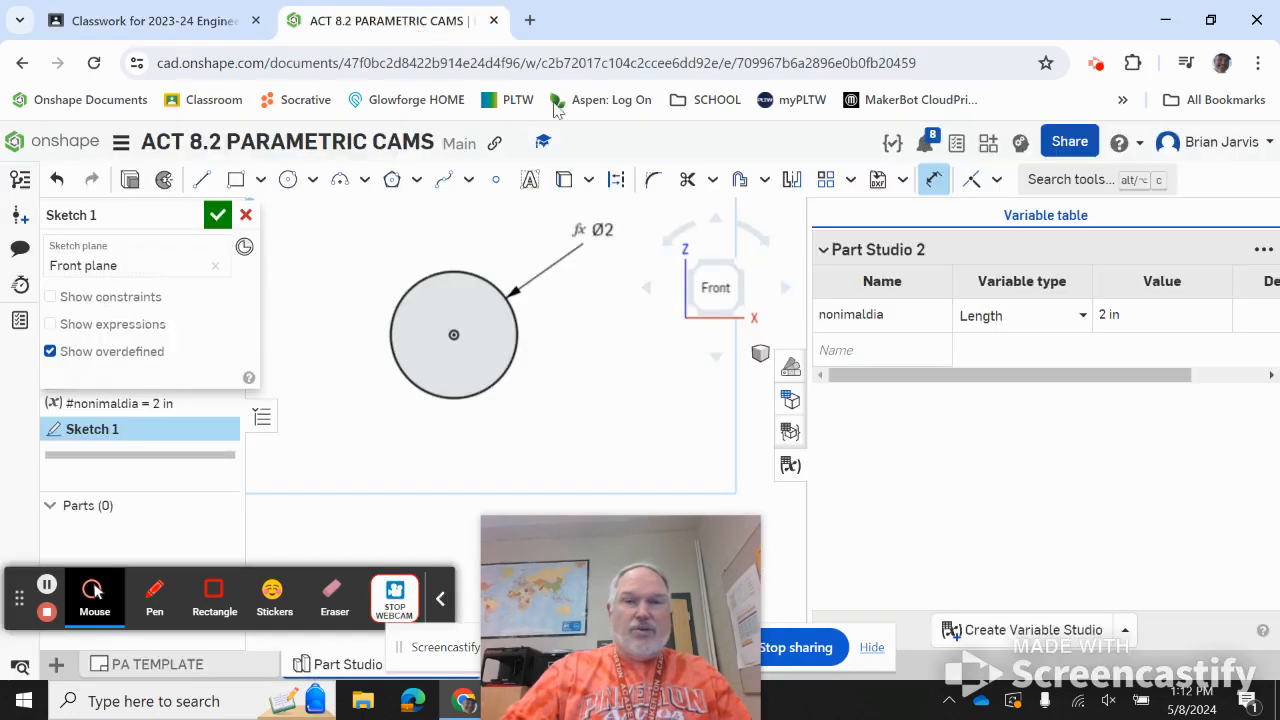
Sketch a center point circle about 0.4 in in diameter inside the large circle, below its center
left_click(288, 179)
scroll(457, 372, "up", 3)
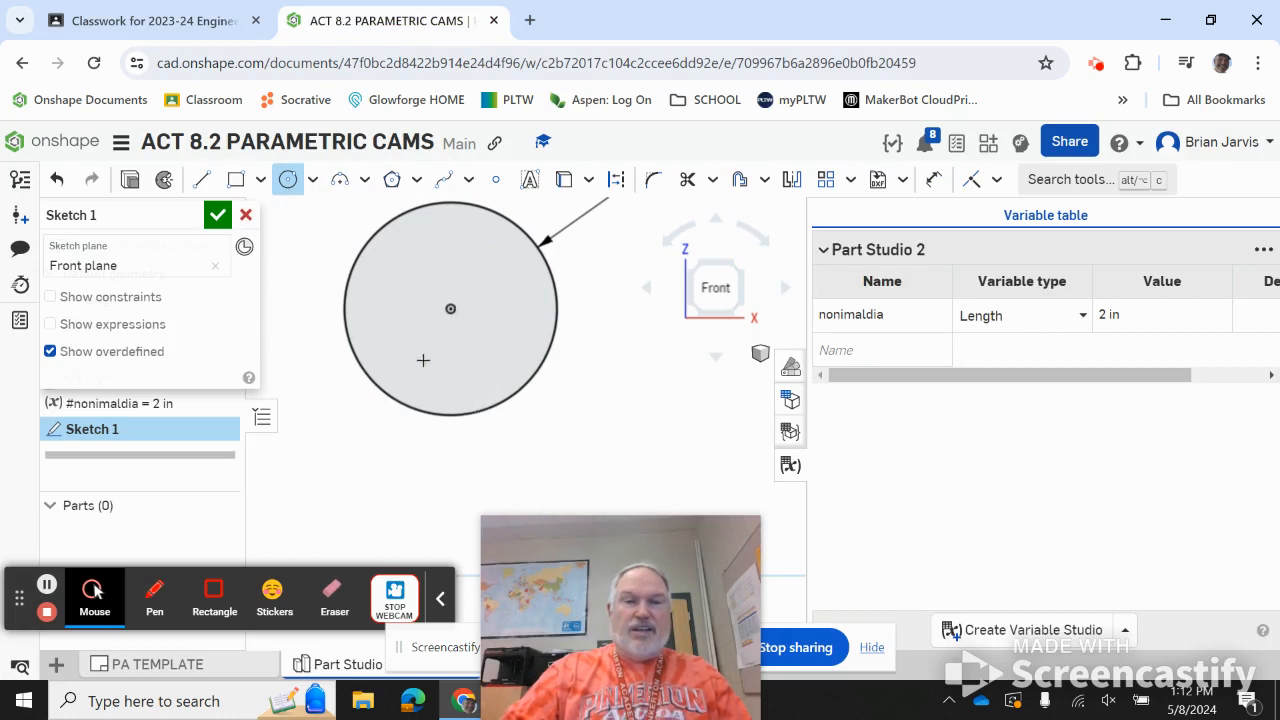
left_click(419, 360)
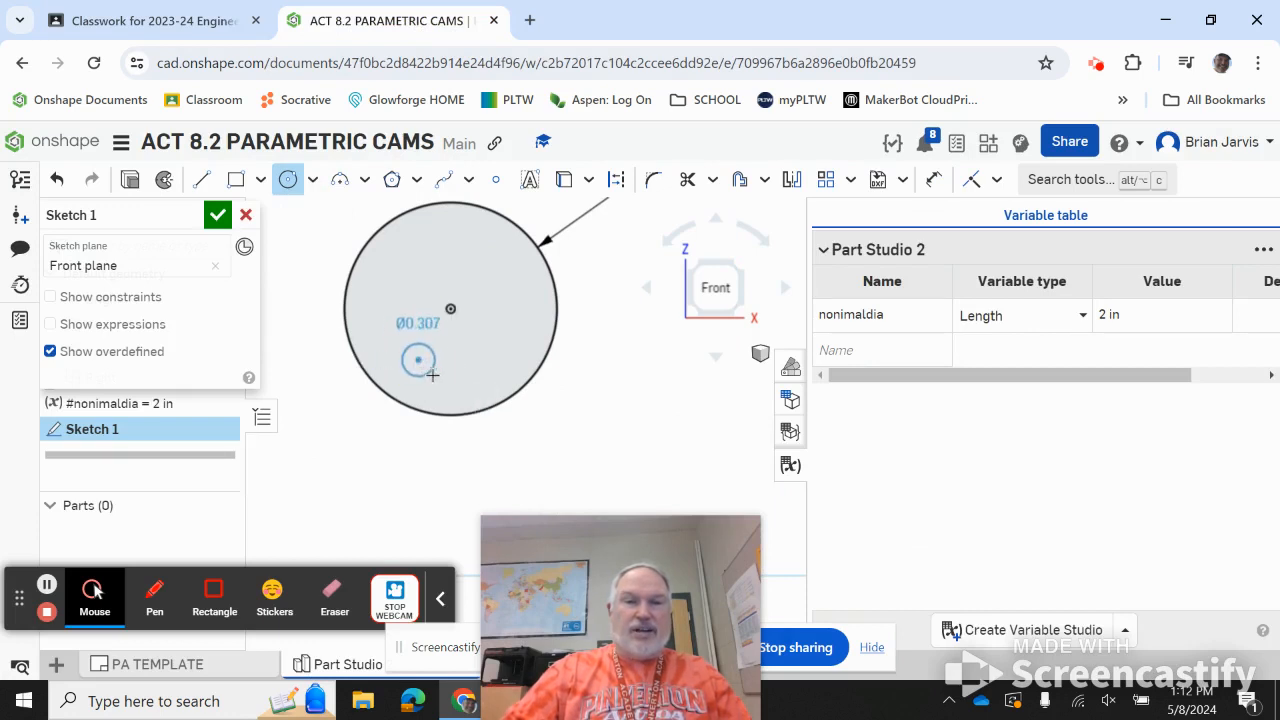
left_click(433, 374)
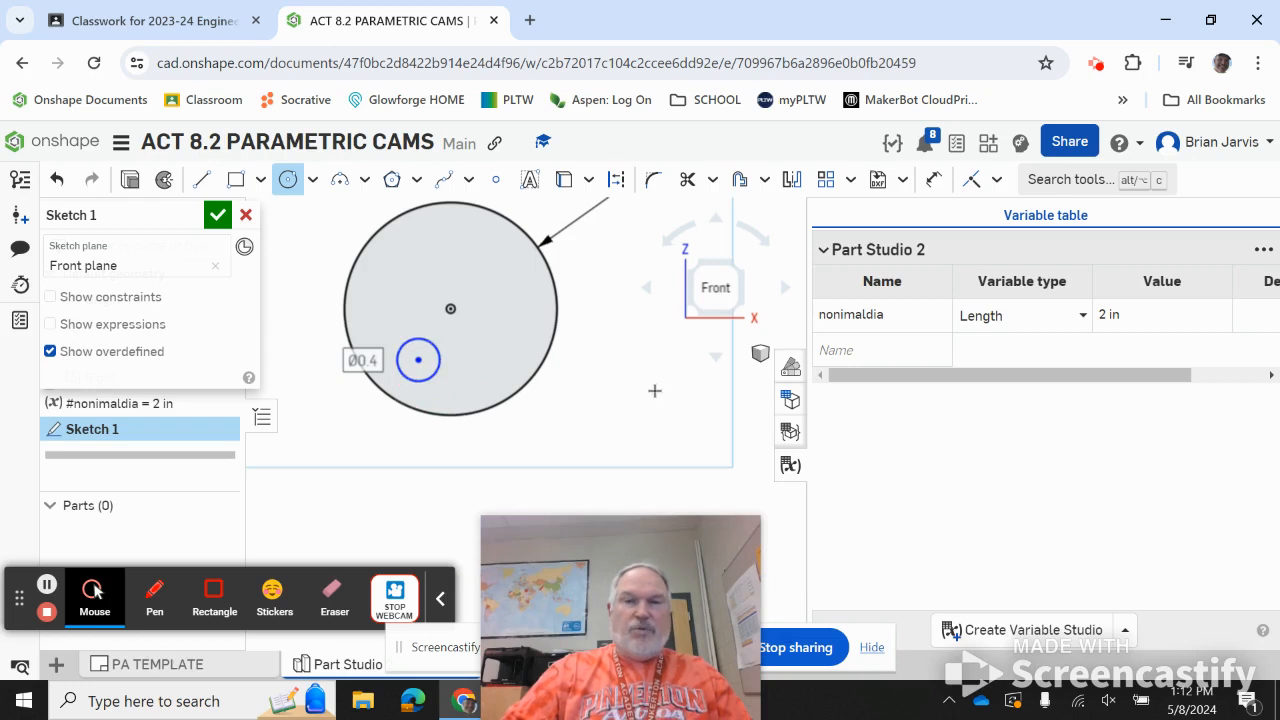
Apply a Vertical constraint between the large circle's center and the small circle's center
left_click(998, 181)
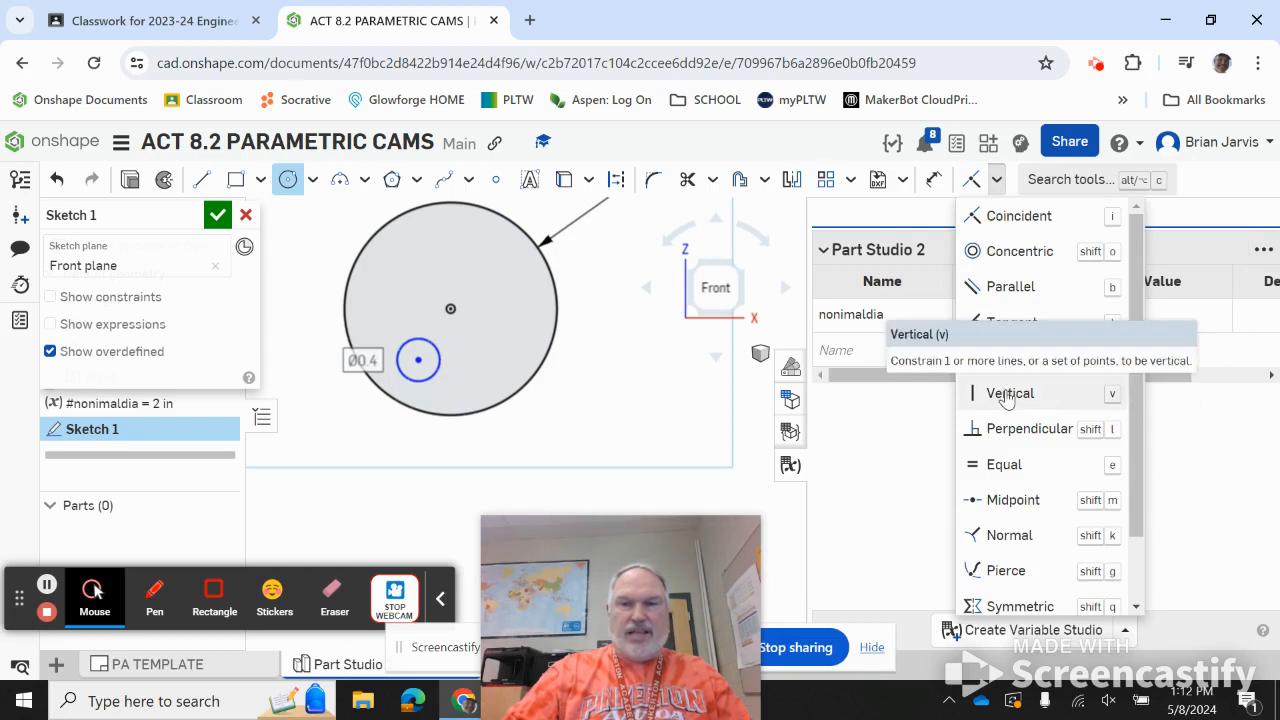
left_click(1007, 394)
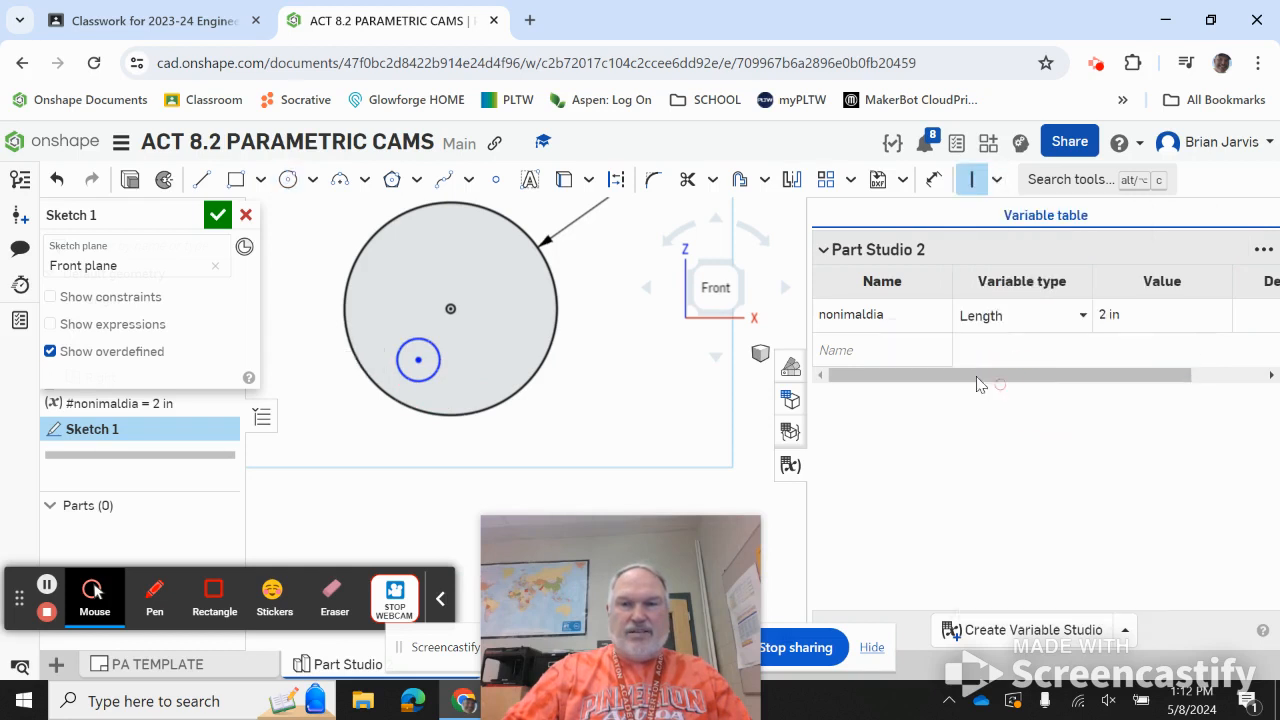
left_click(452, 309)
left_click(418, 359)
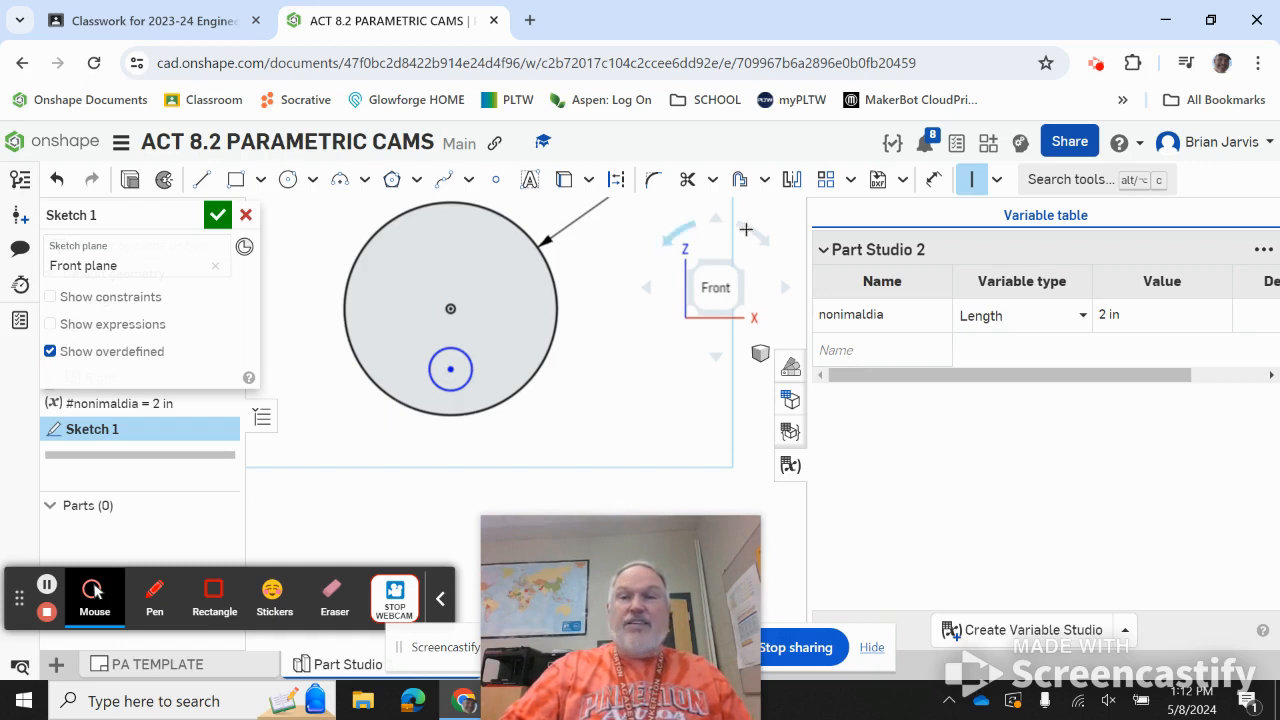
Set the small circle's diameter to 0.25 in and dimension the vertical distance between the two circle centers
left_click(933, 179)
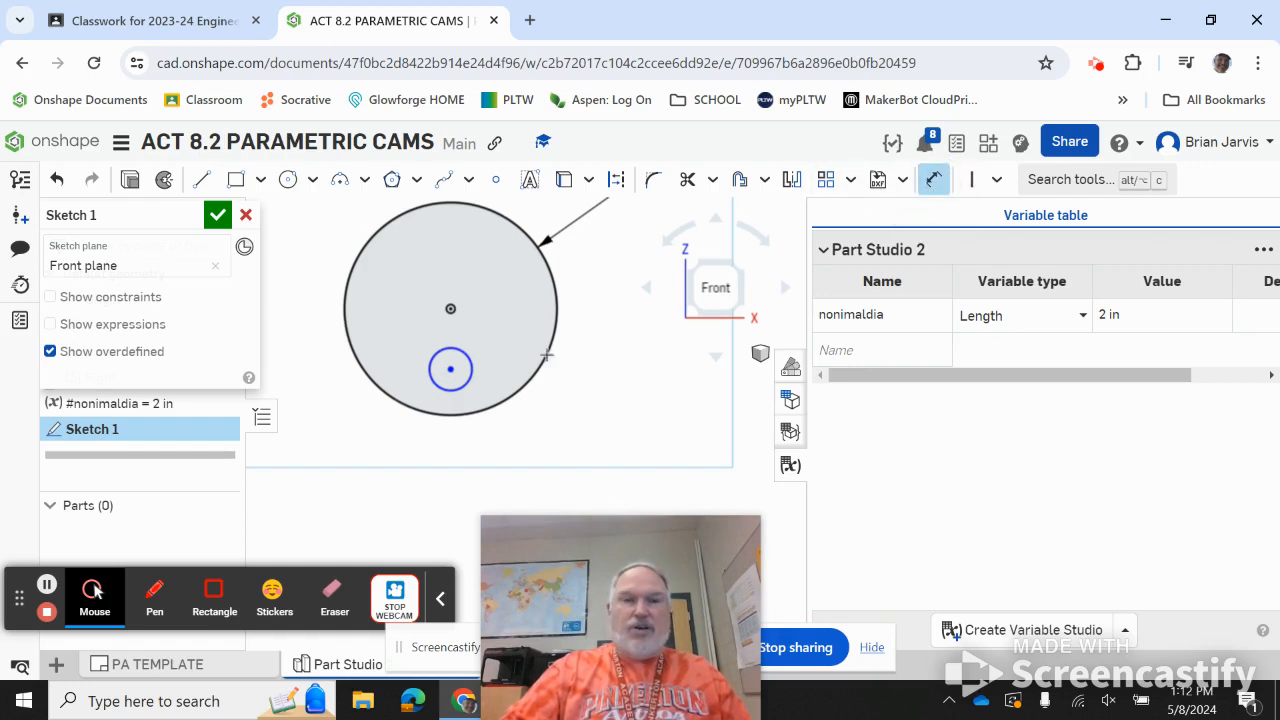
left_click(440, 388)
left_click(322, 452)
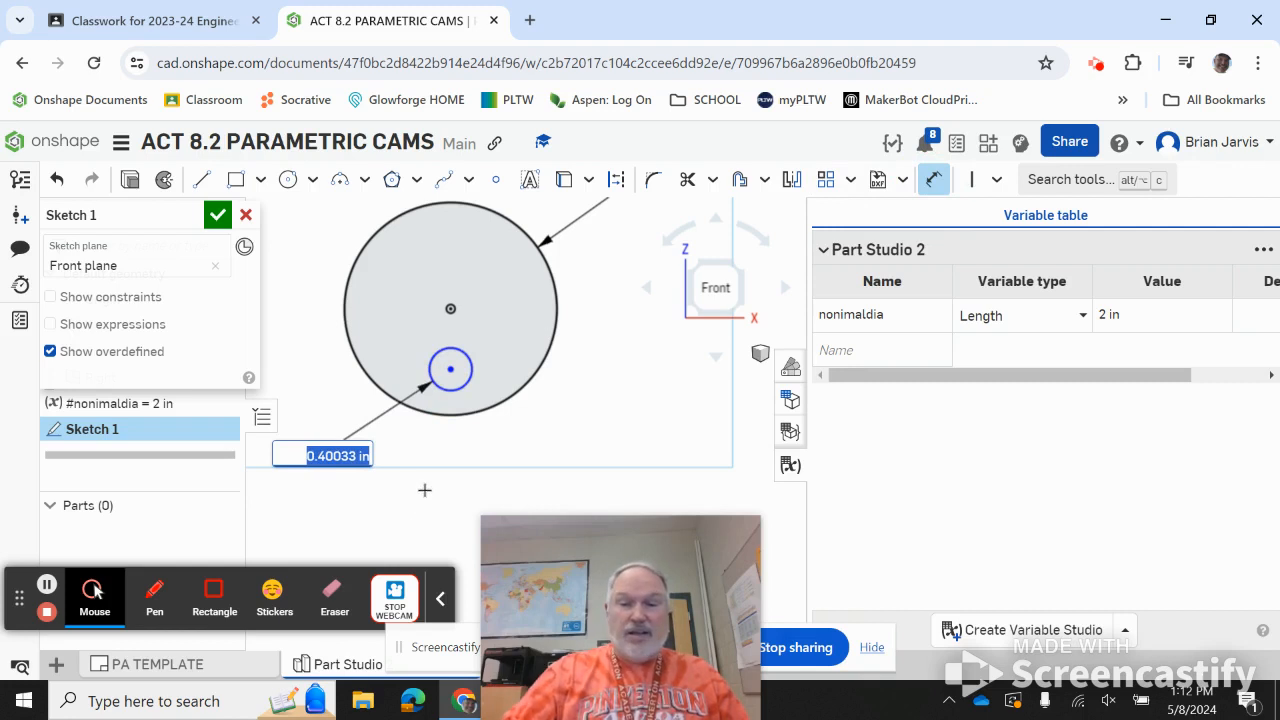
key("BackSpace")
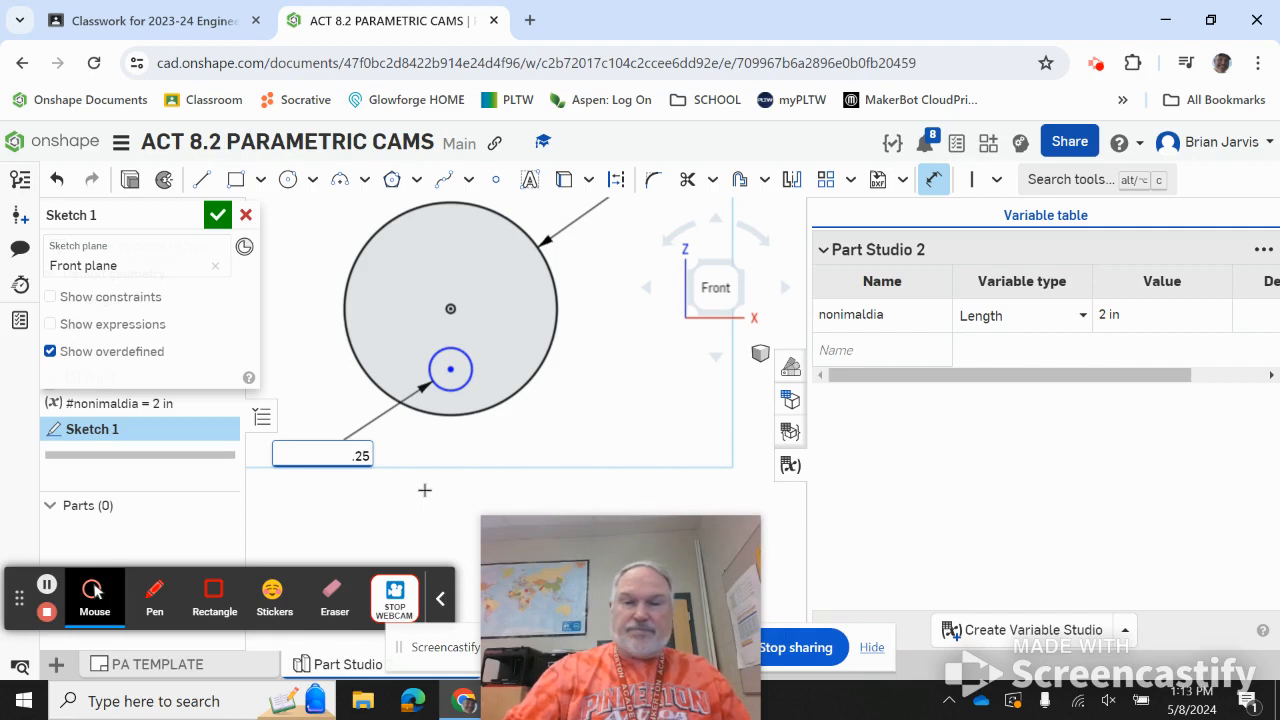
type(".25")
key("Return")
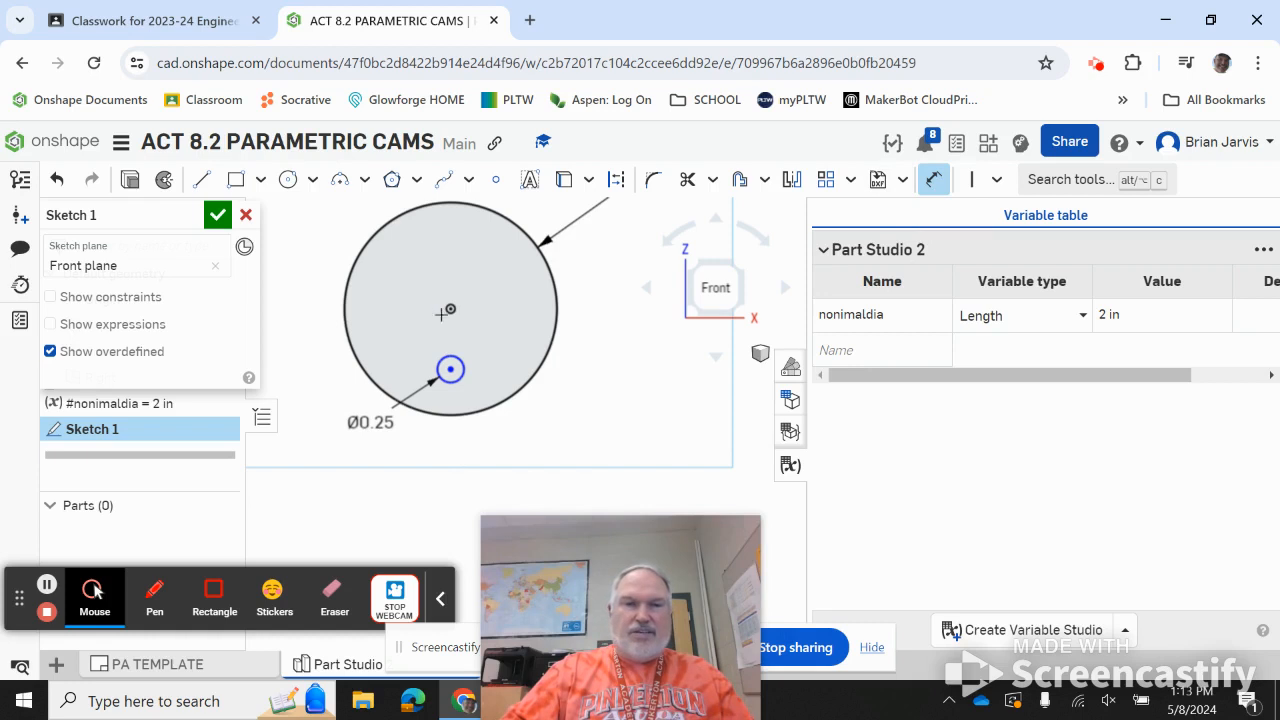
left_click(450, 369)
left_click(627, 338)
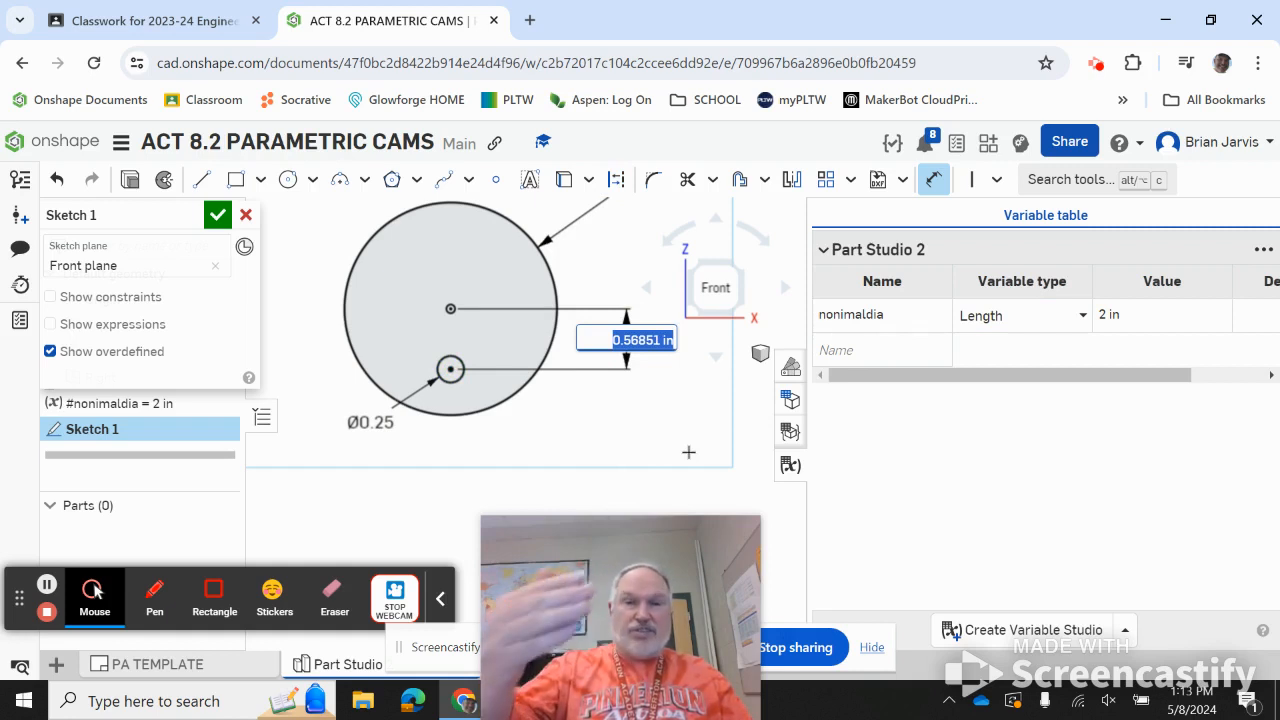
Add a variable named offsetdistance to the Part Studio's variable table
left_click(921, 355)
type("offsetdis")
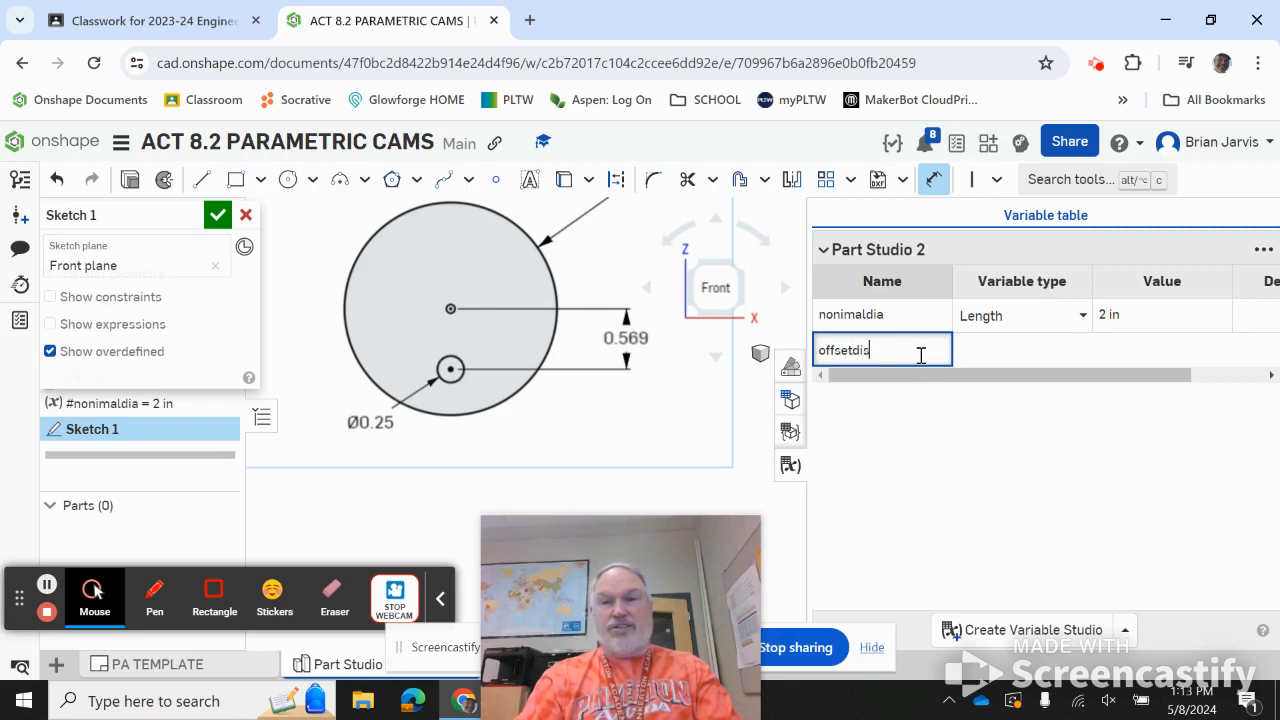
type("tance")
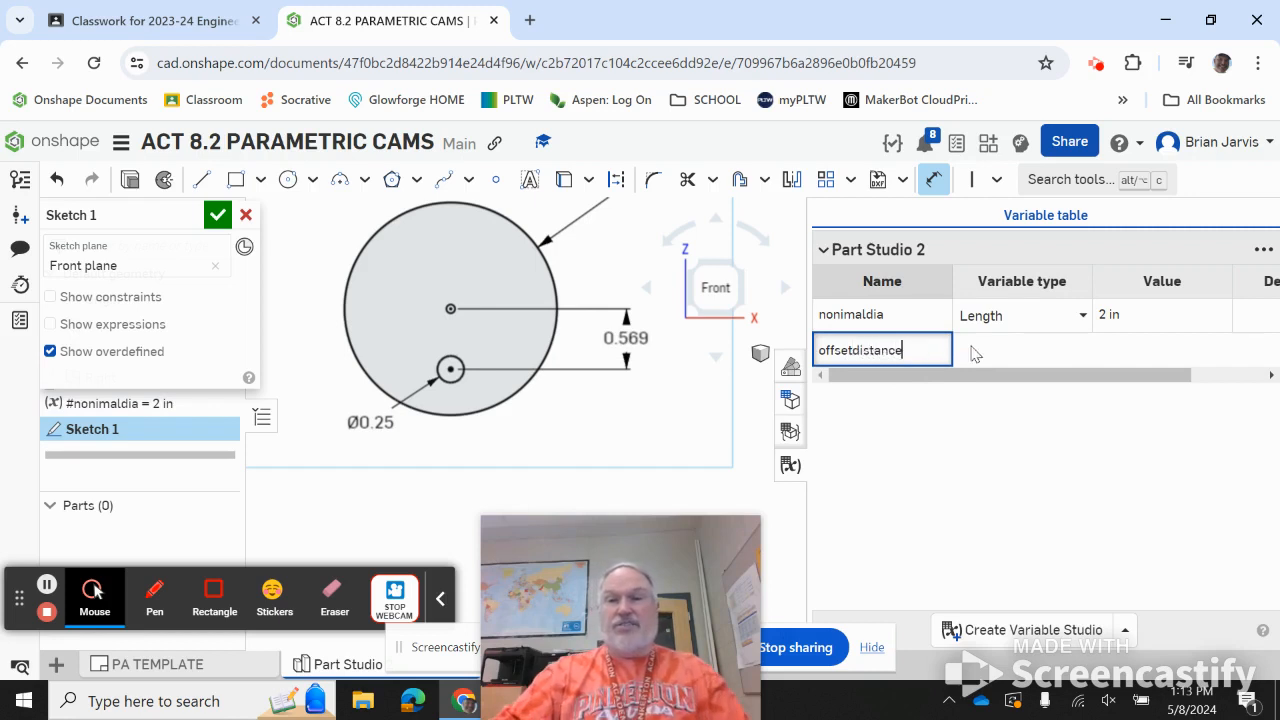
key("Return")
Set the value of the offsetdistance variable to #nonimaldia/4
left_click(1143, 355)
left_click(1139, 357)
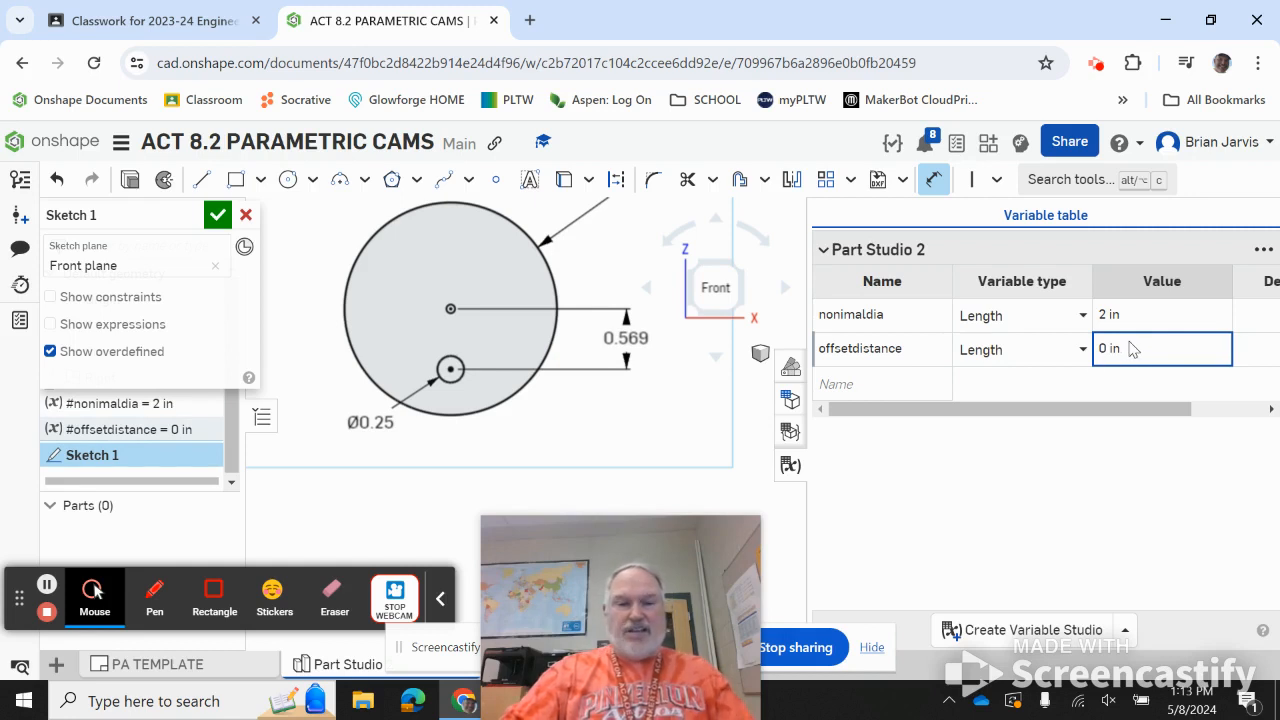
type("n")
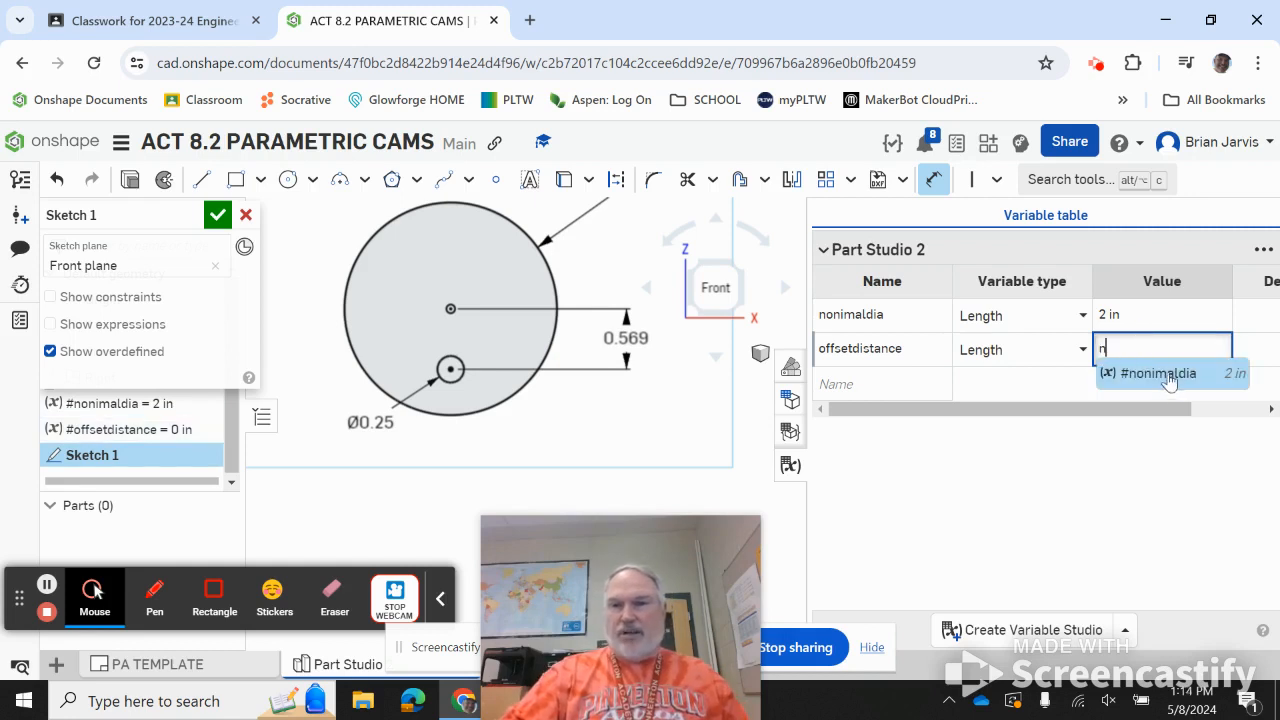
left_click(1160, 373)
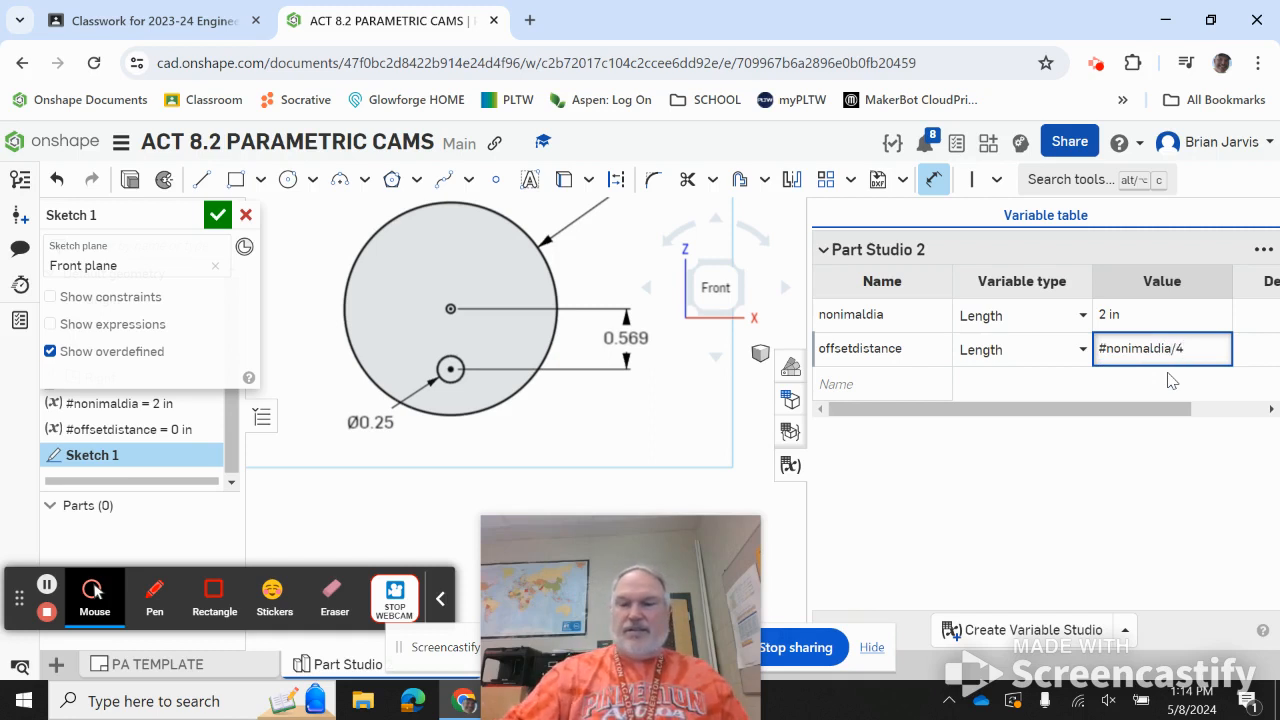
key("Return")
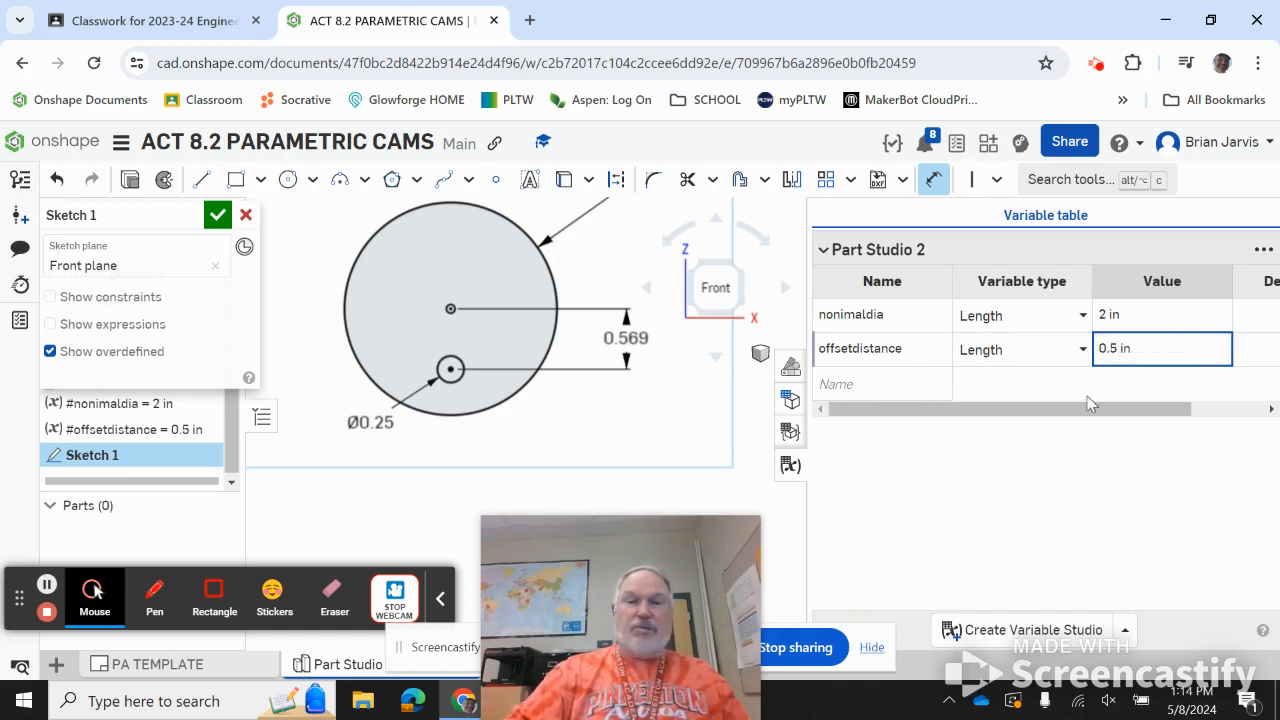
Set the vertical distance between the circle centers to the #offsetdistance variable
left_click(643, 338)
double_click(641, 339)
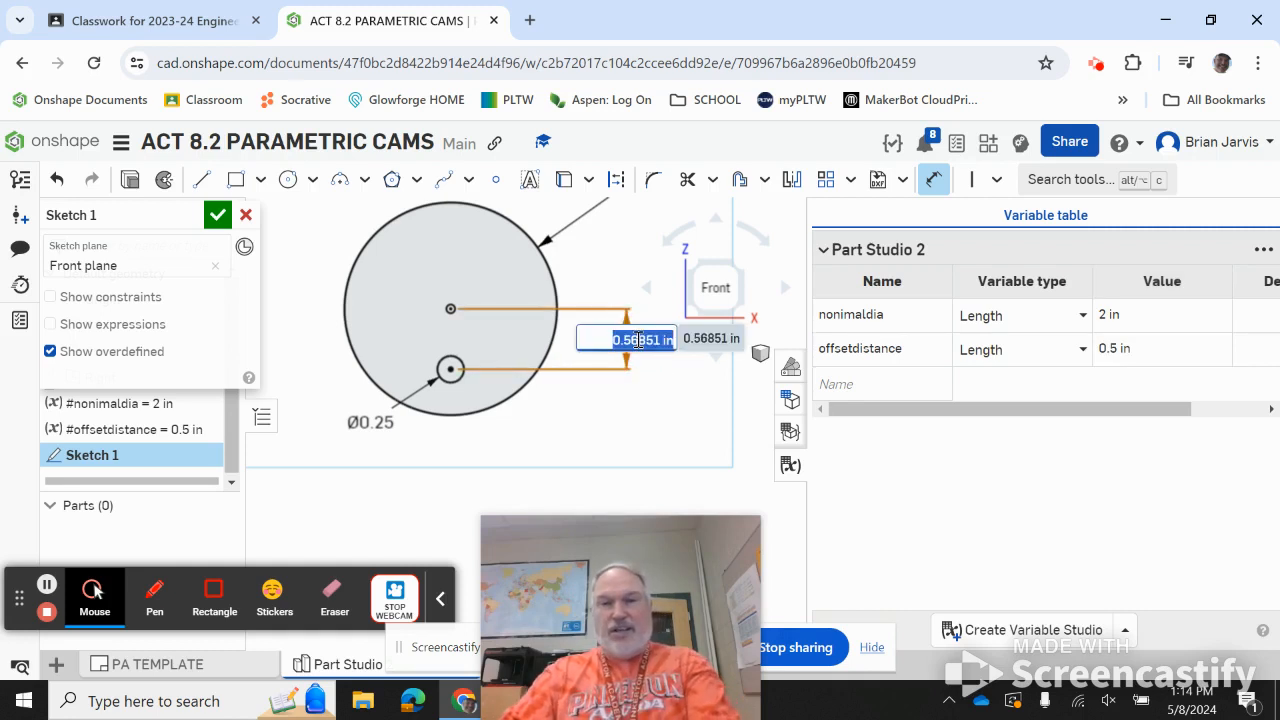
type("#o")
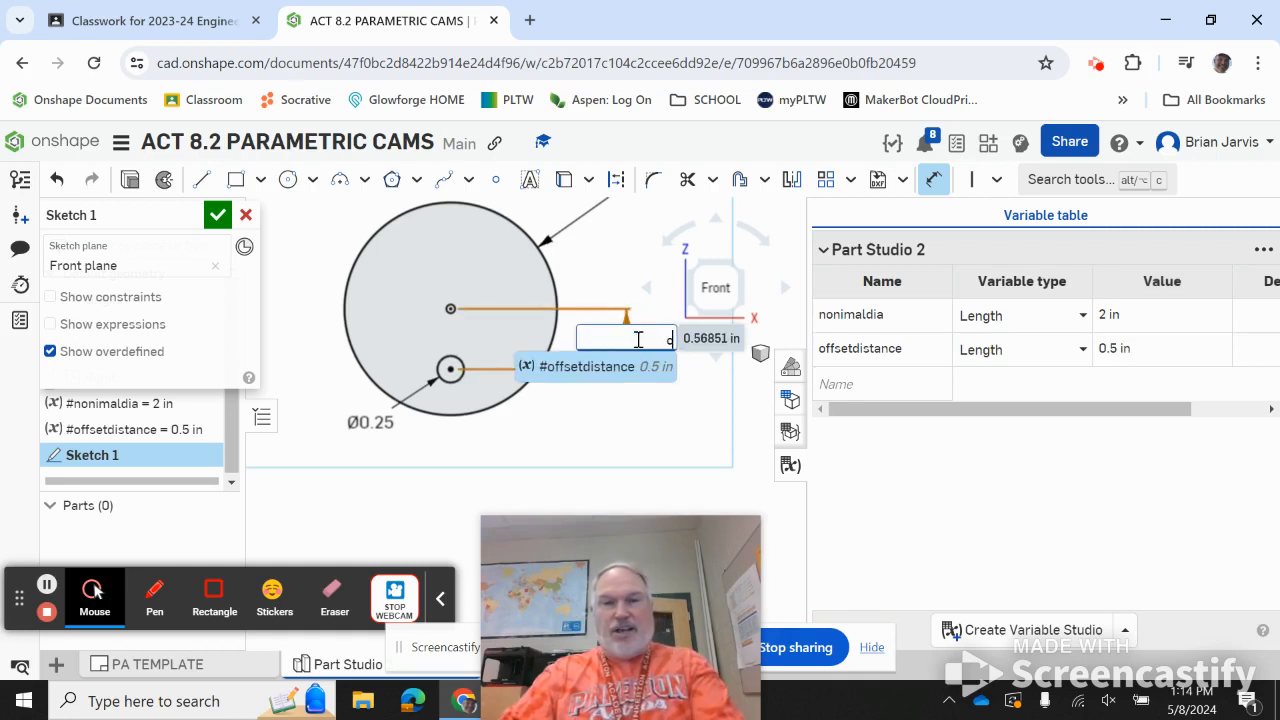
left_click(595, 367)
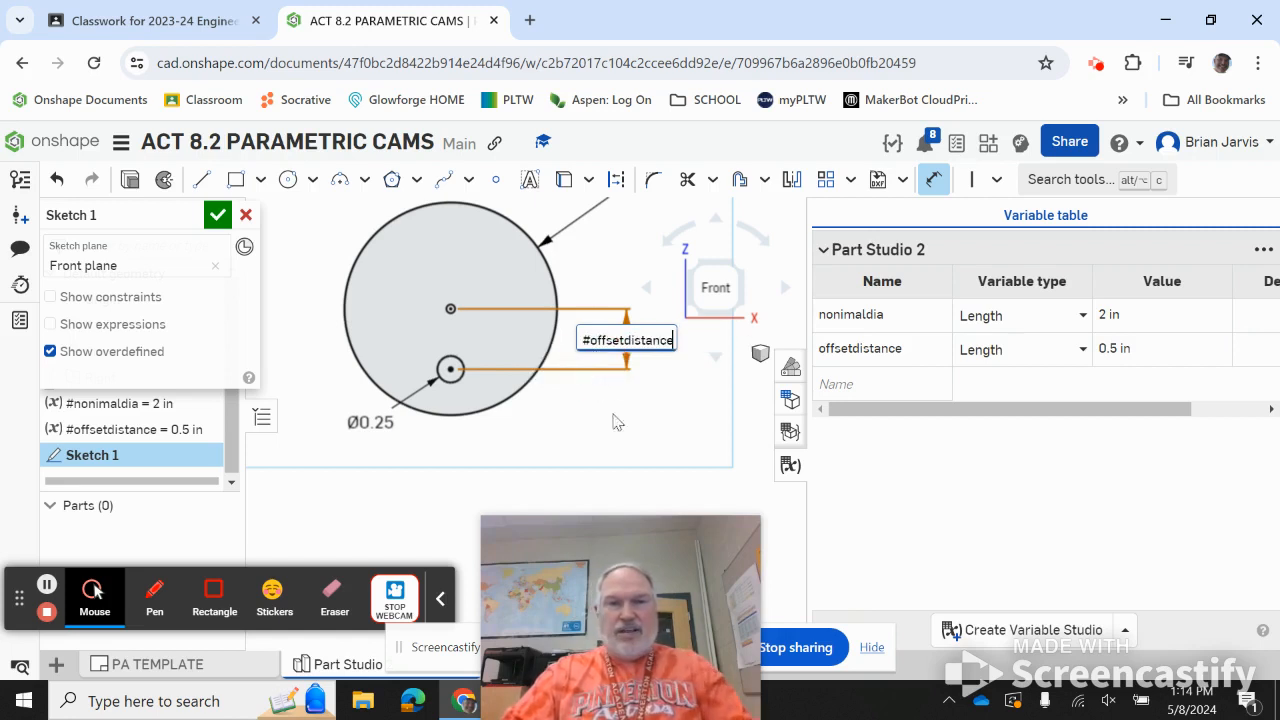
key("Return")
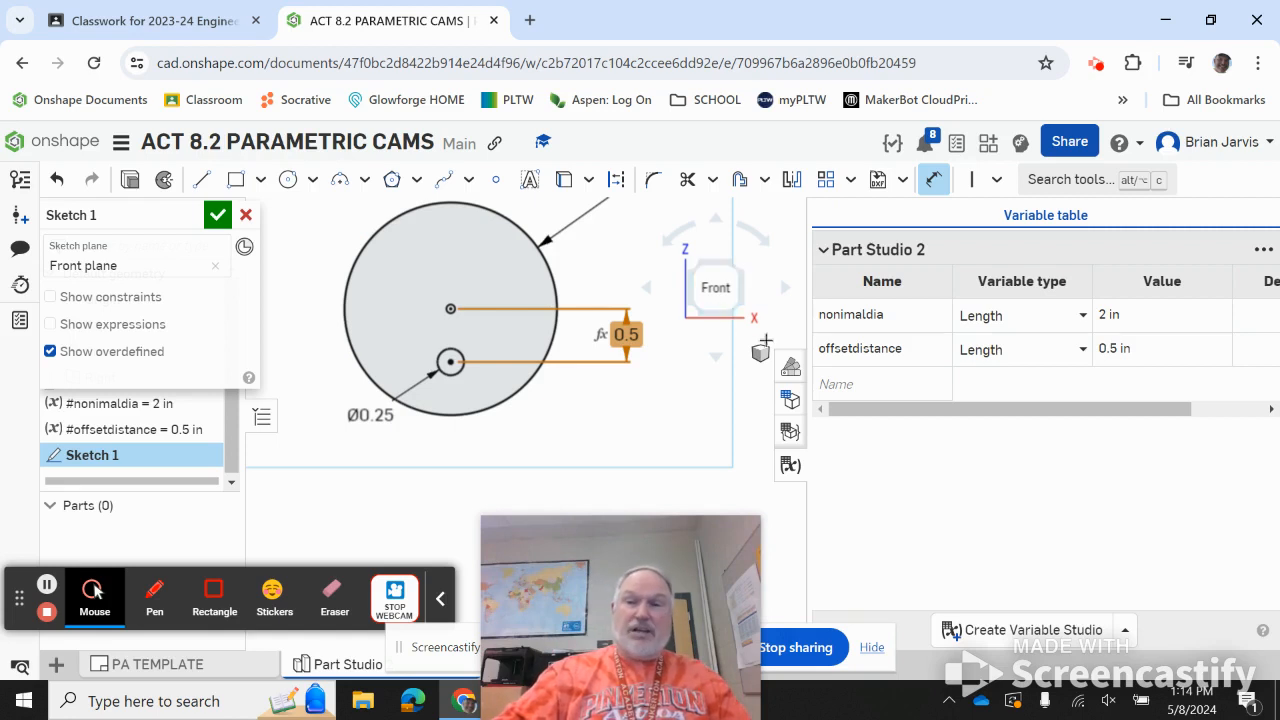
left_click(1158, 352)
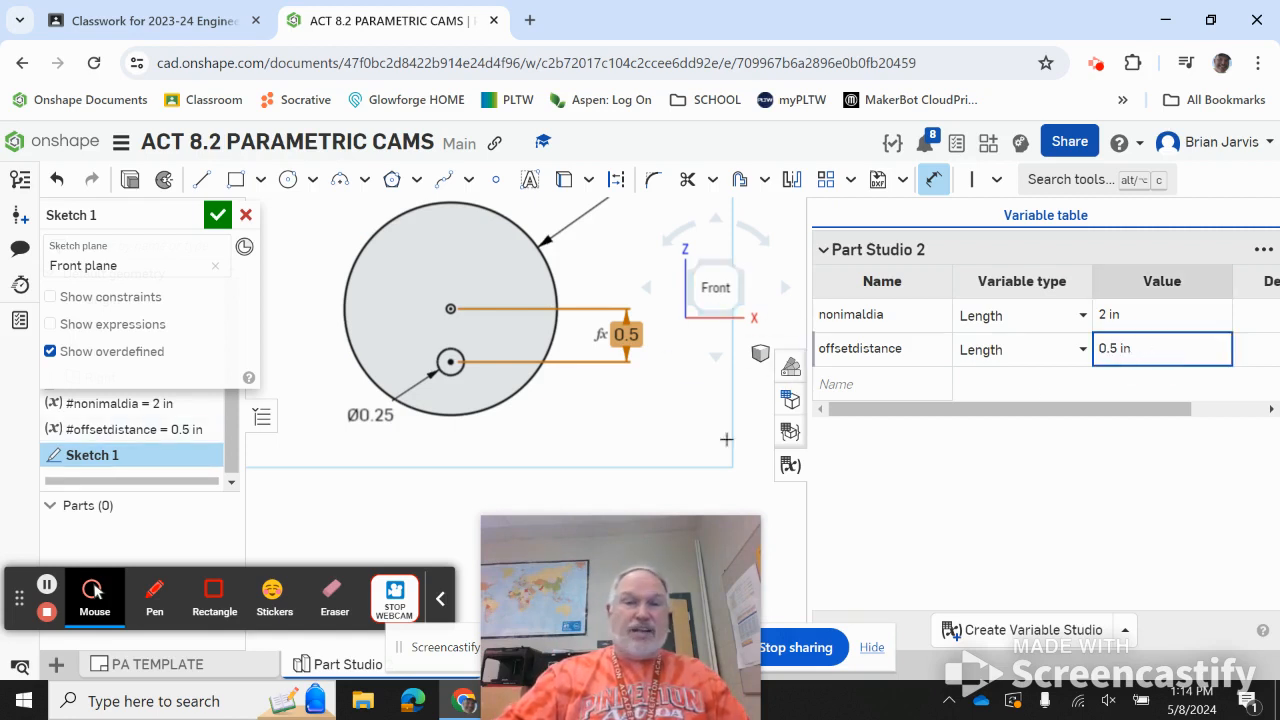
left_click(660, 445)
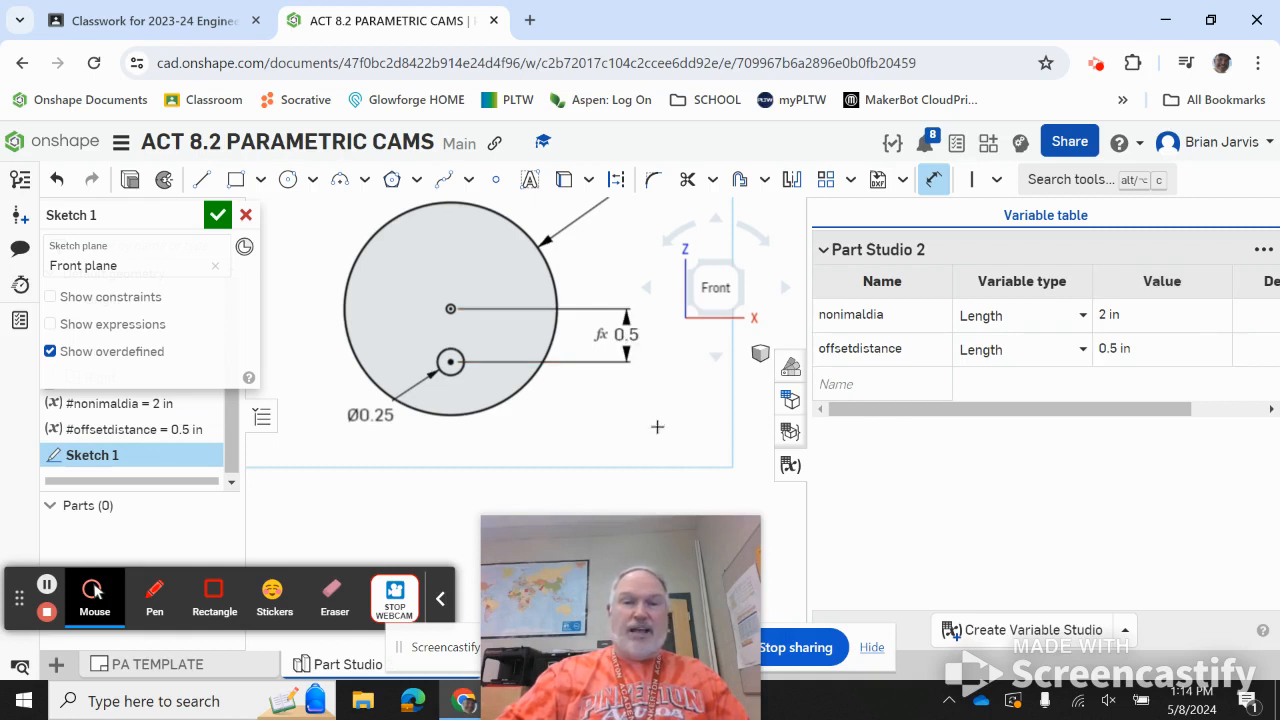
Accept and close the sketch of the cam profile with its offset hole
scroll(680, 400, "down", 2)
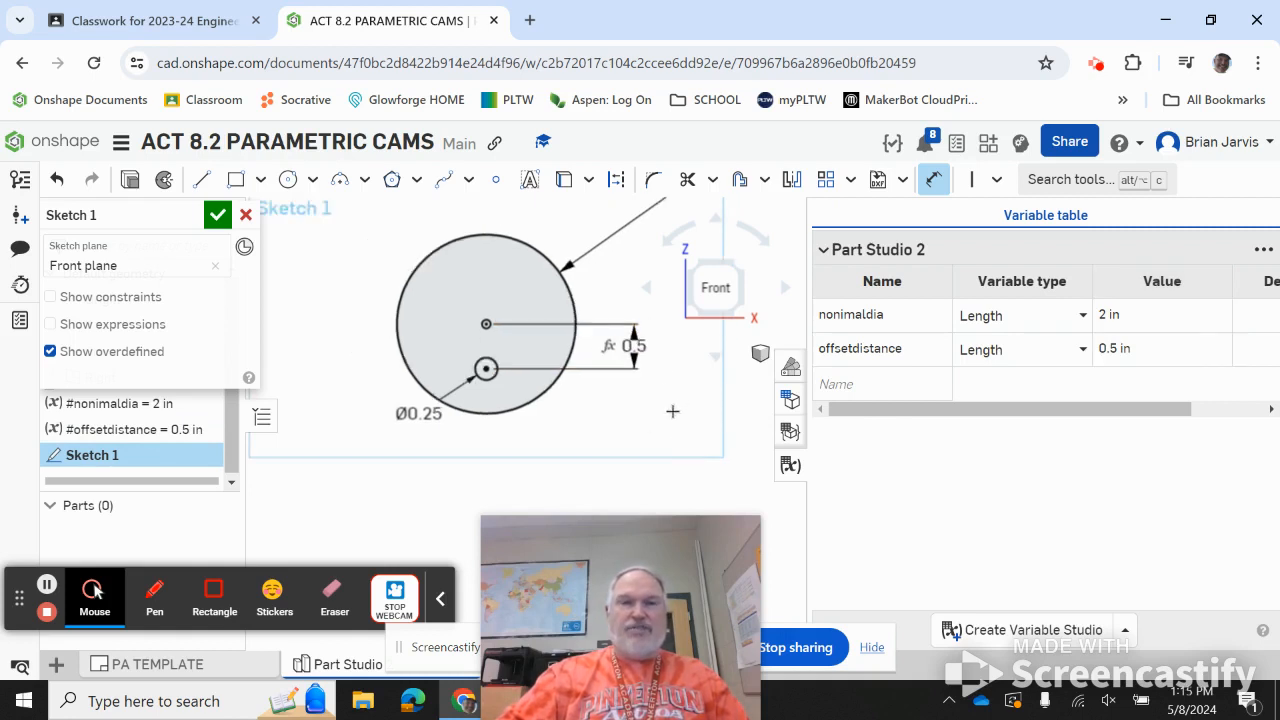
middle_click_drag(702, 394, 640, 404)
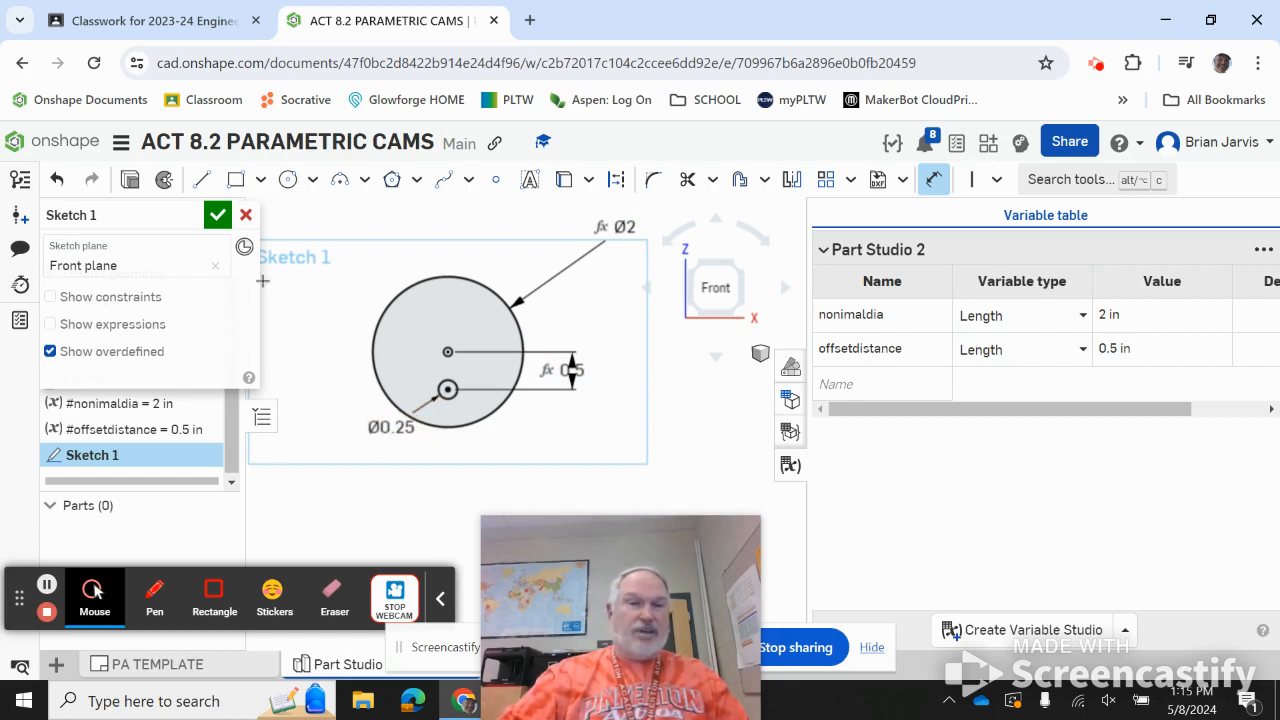
left_click(217, 214)
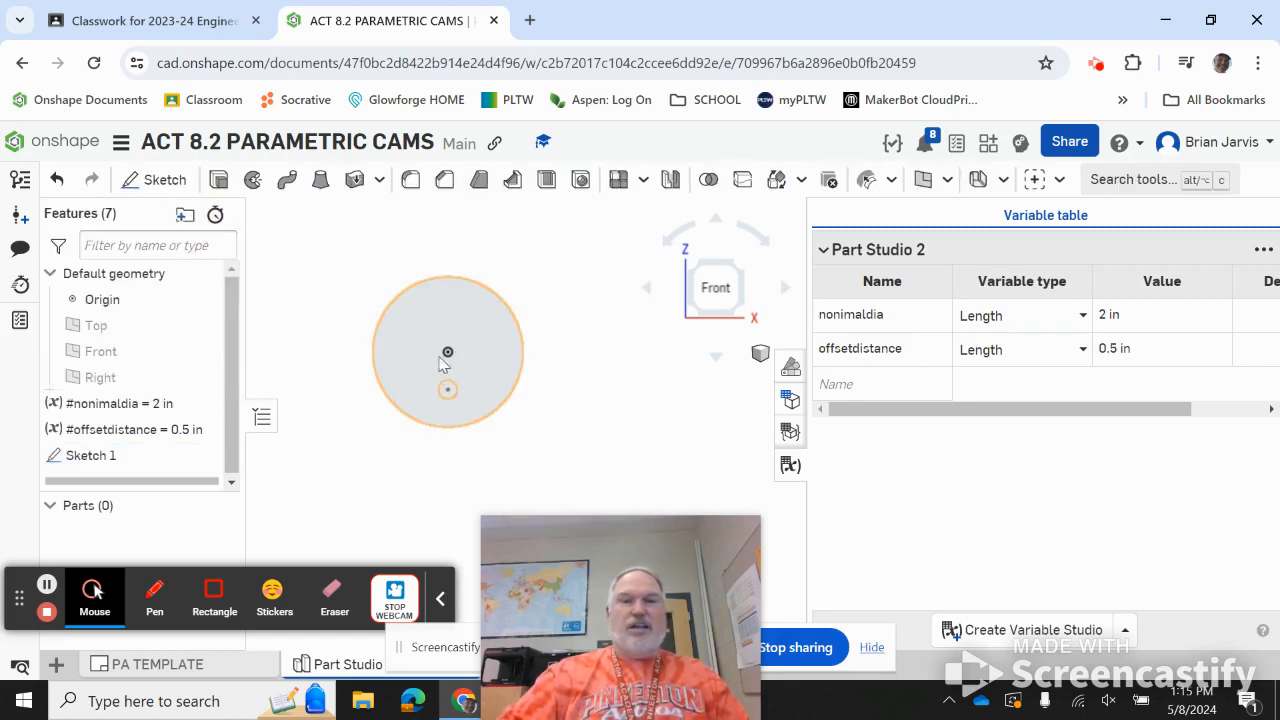
Extrude the circular cam profile, leaving out the offset hole, as a new solid with a depth of .25 in
left_click(219, 179)
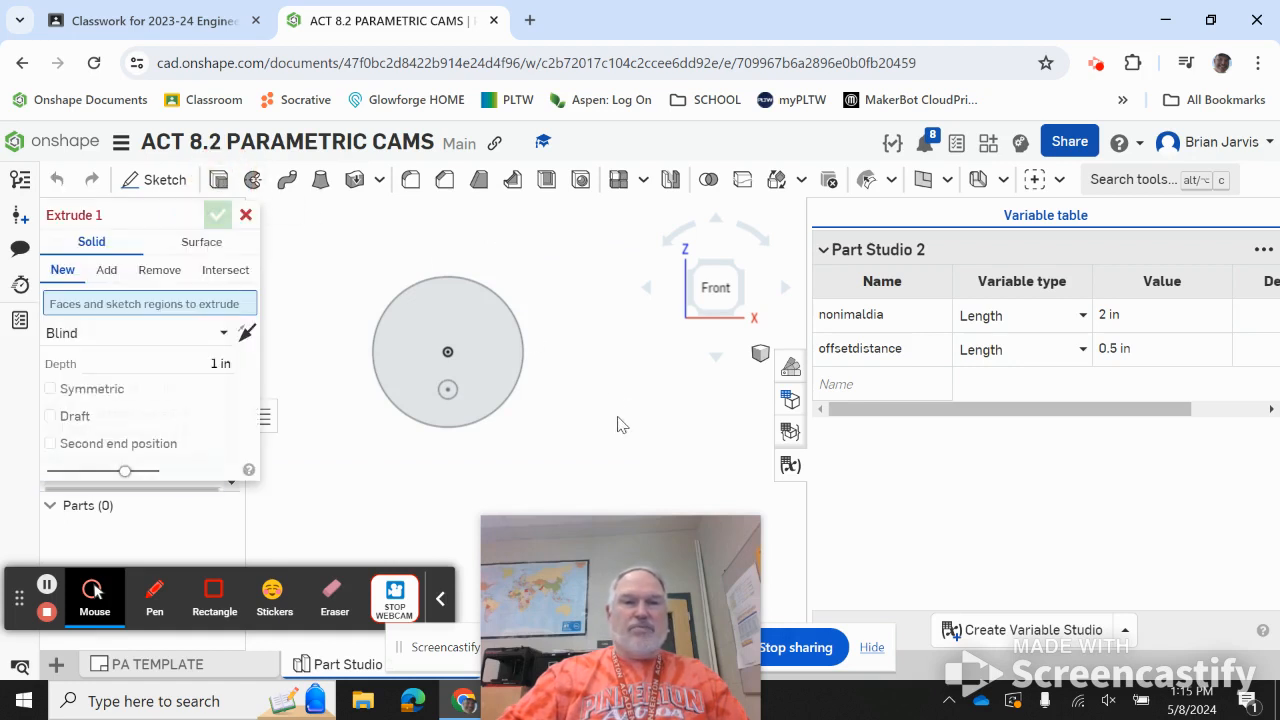
left_click(202, 366)
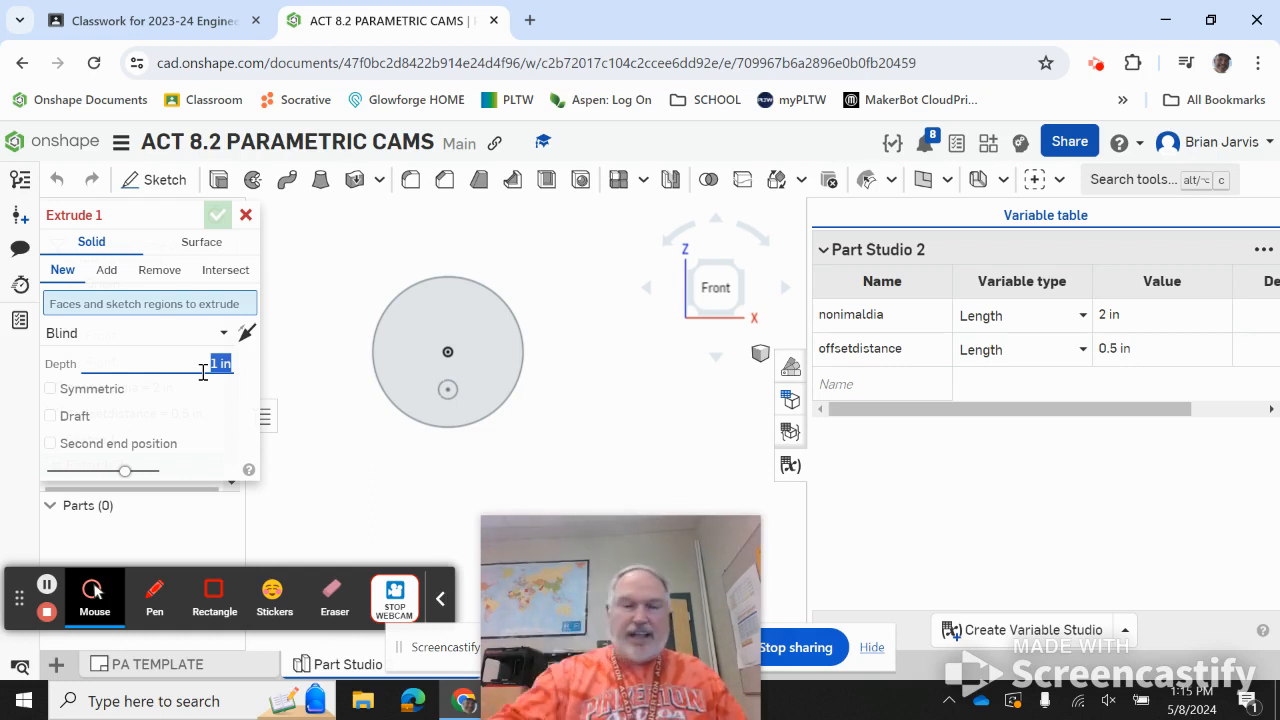
key("BackSpace")
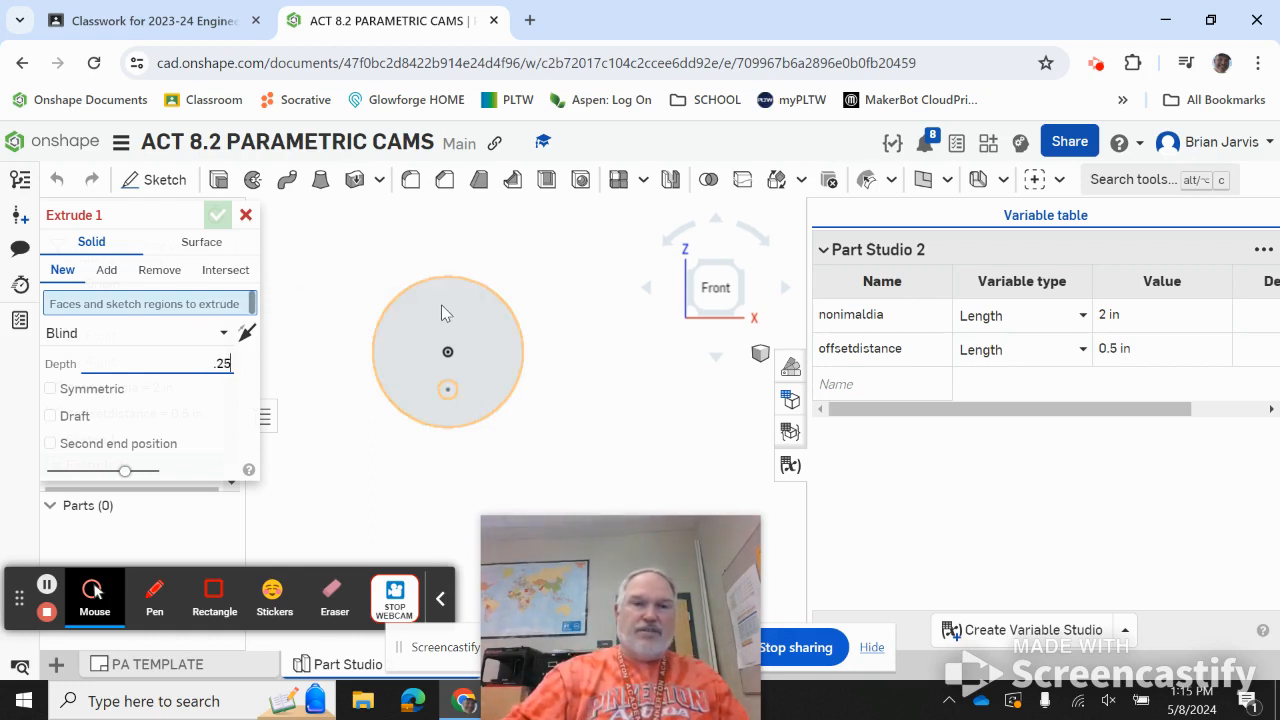
left_click(429, 336)
right_click_drag(480, 257, 322, 268)
left_click(217, 214)
right_click_drag(350, 380, 270, 455)
Rename the extruded part as OFFSET CAM
right_click(128, 531)
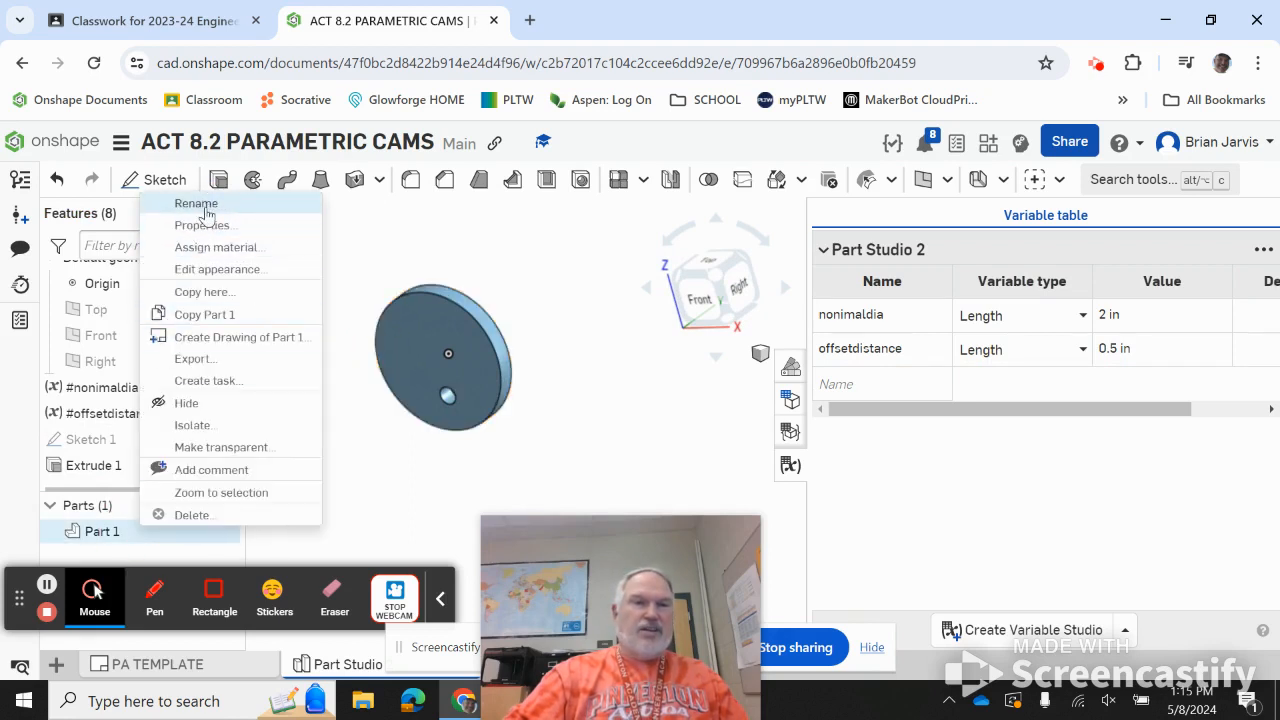
left_click(197, 204)
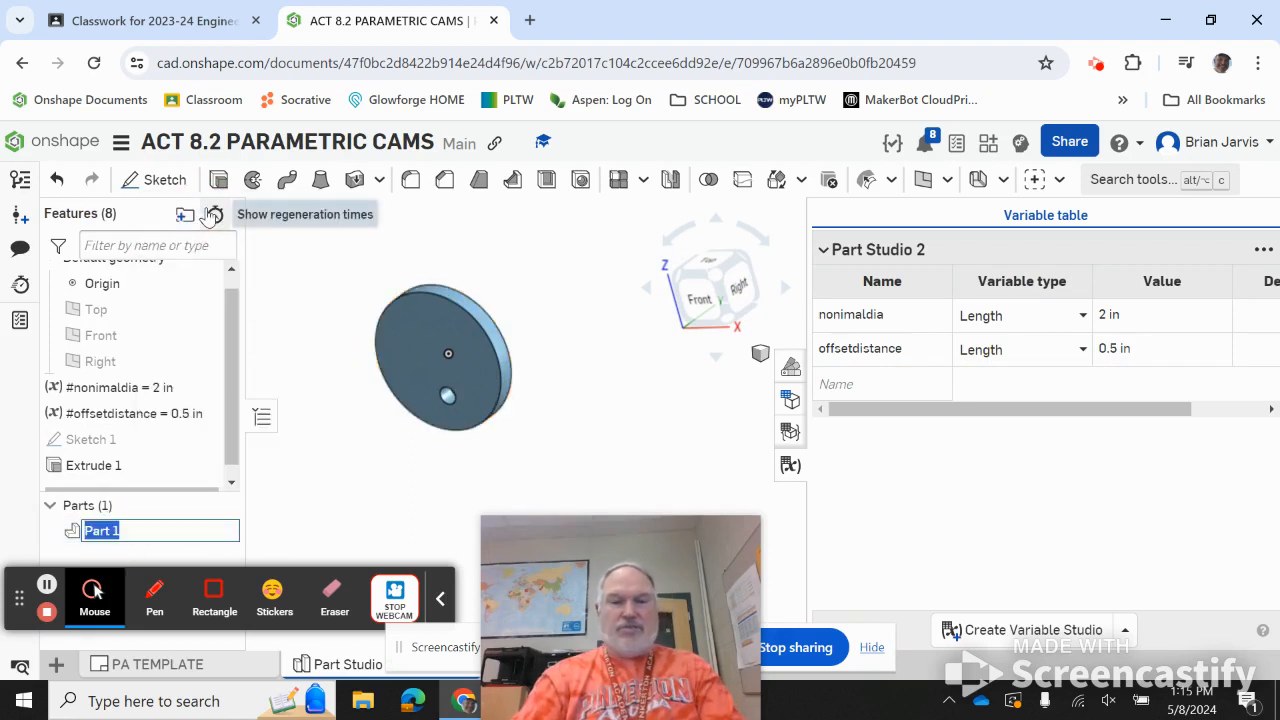
type("OFFSET")
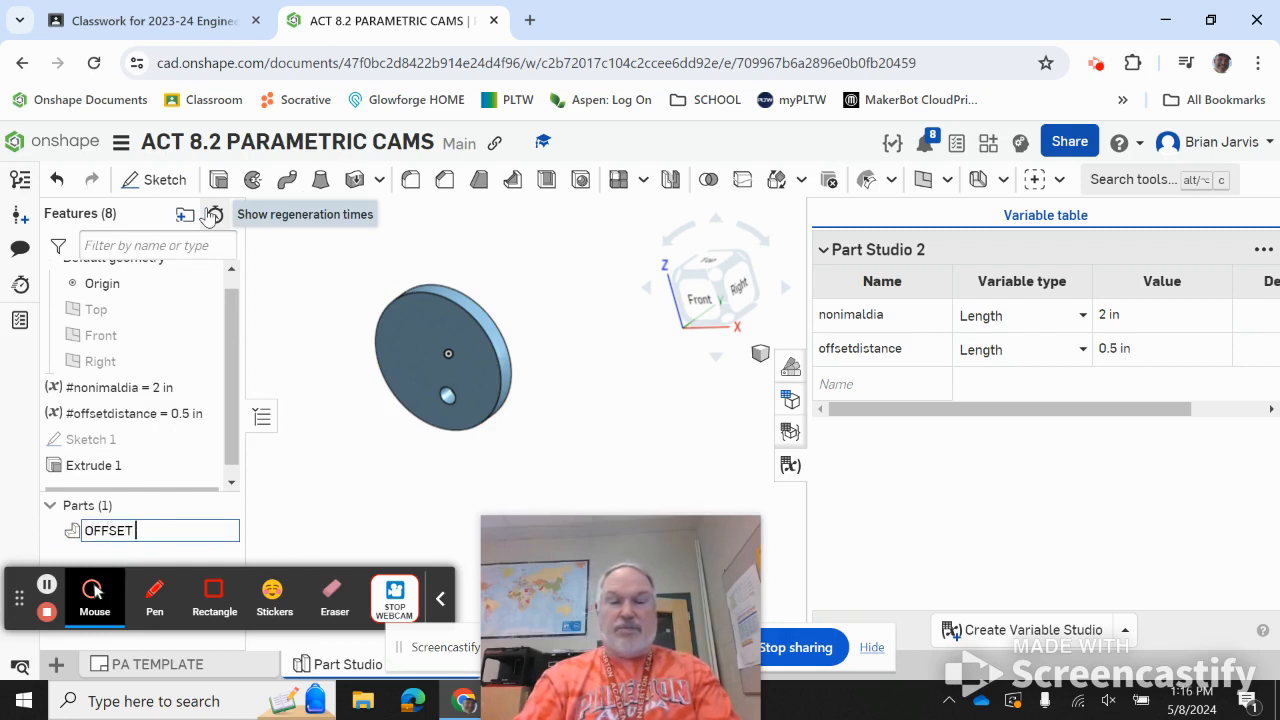
type(" CAM")
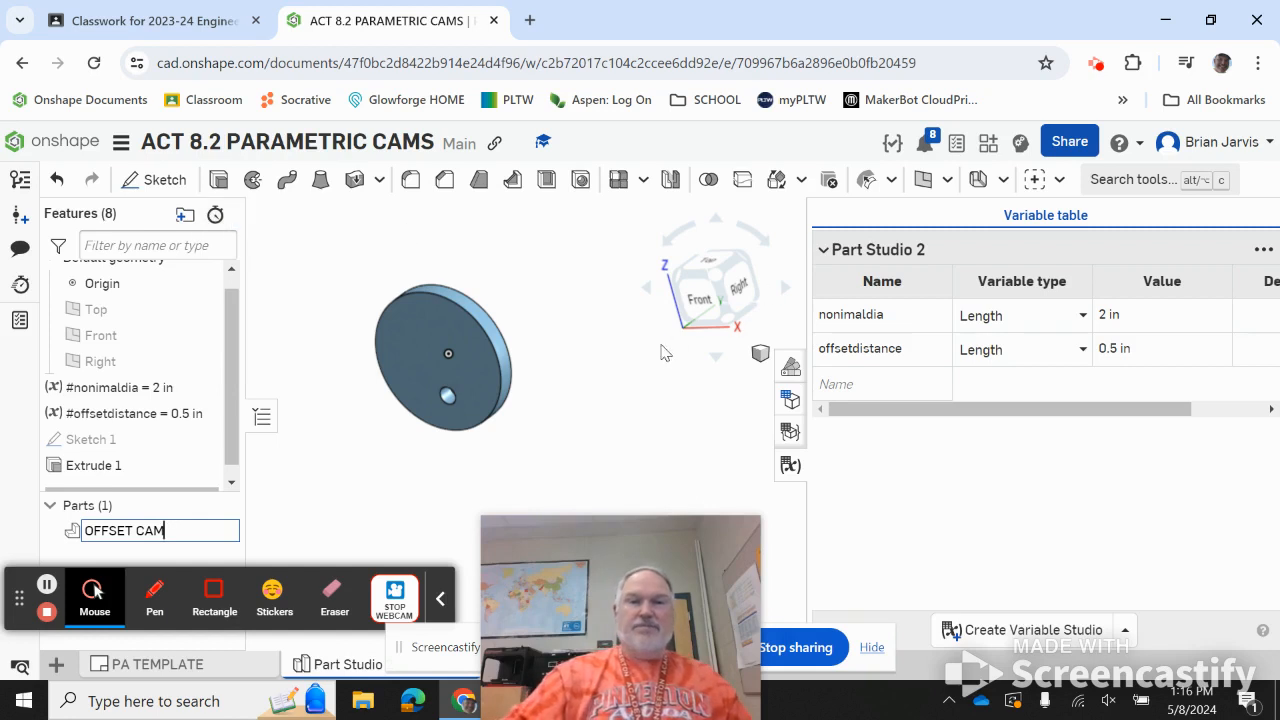
key("Return")
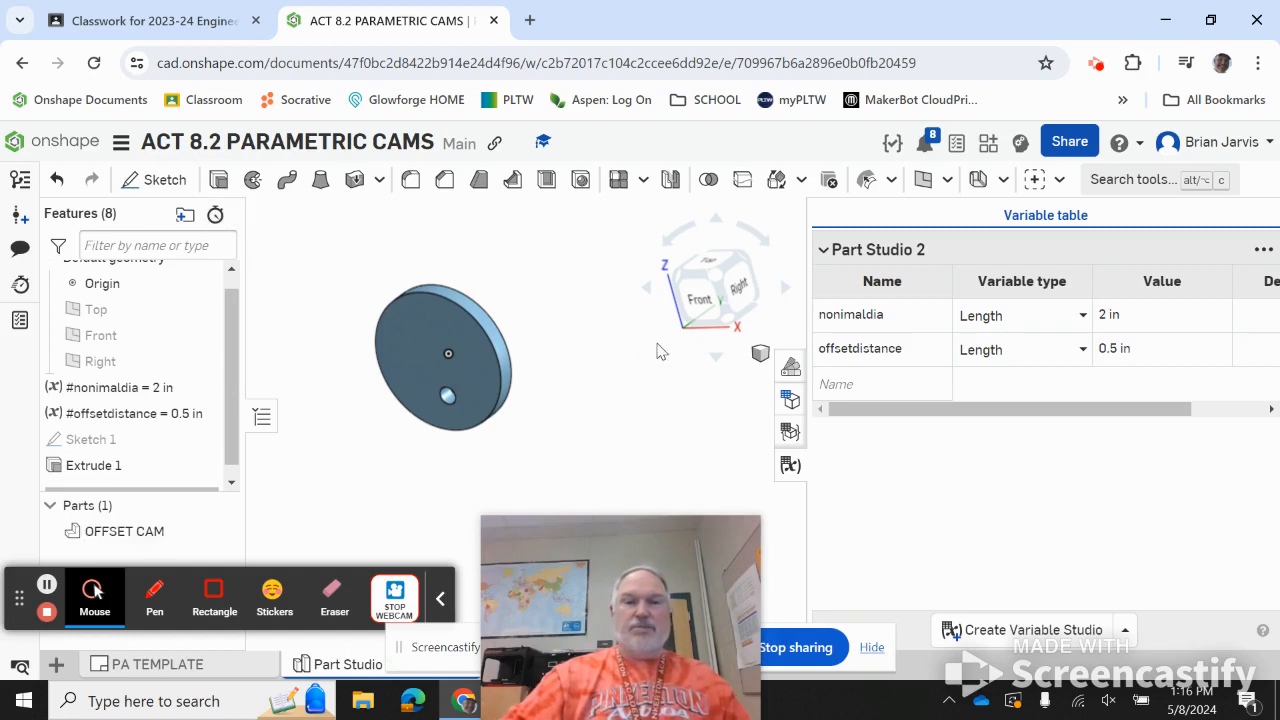
Rename the Part Studio 2 tab as OFFSET CAM
left_click_drag(623, 523, 1061, 426)
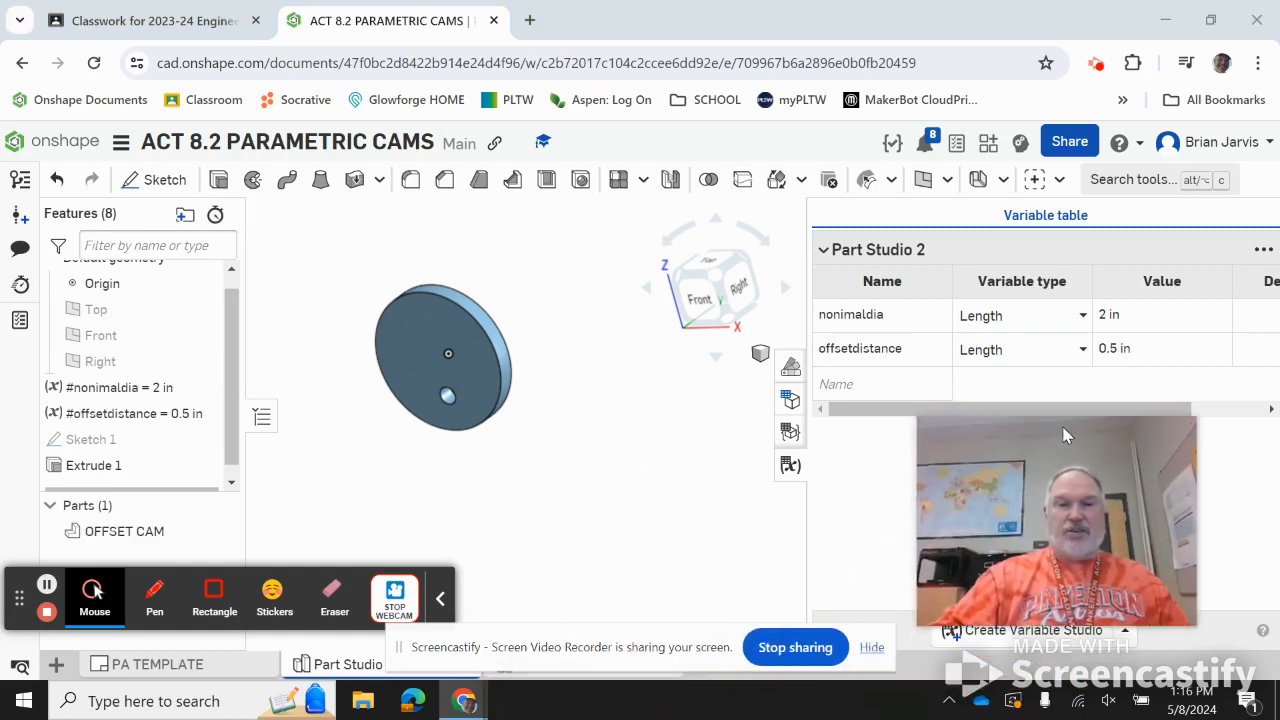
left_click_drag(592, 648, 612, 598)
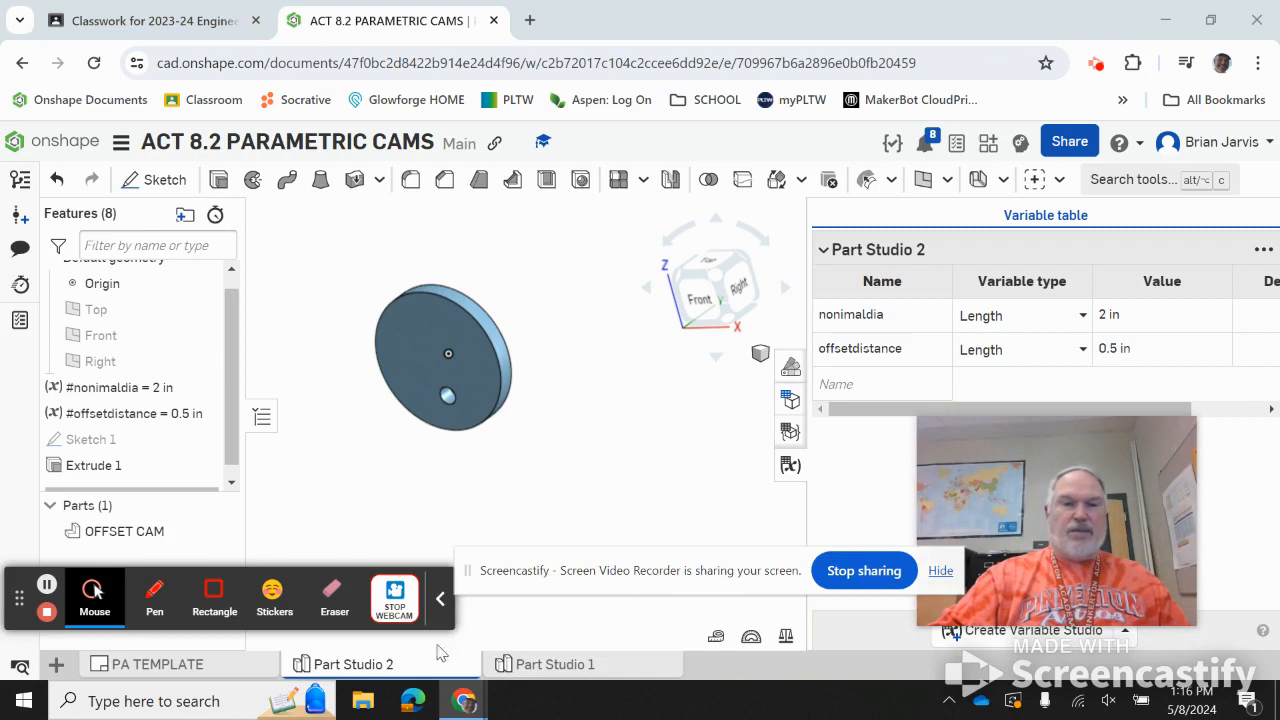
right_click(398, 673)
left_click(364, 468)
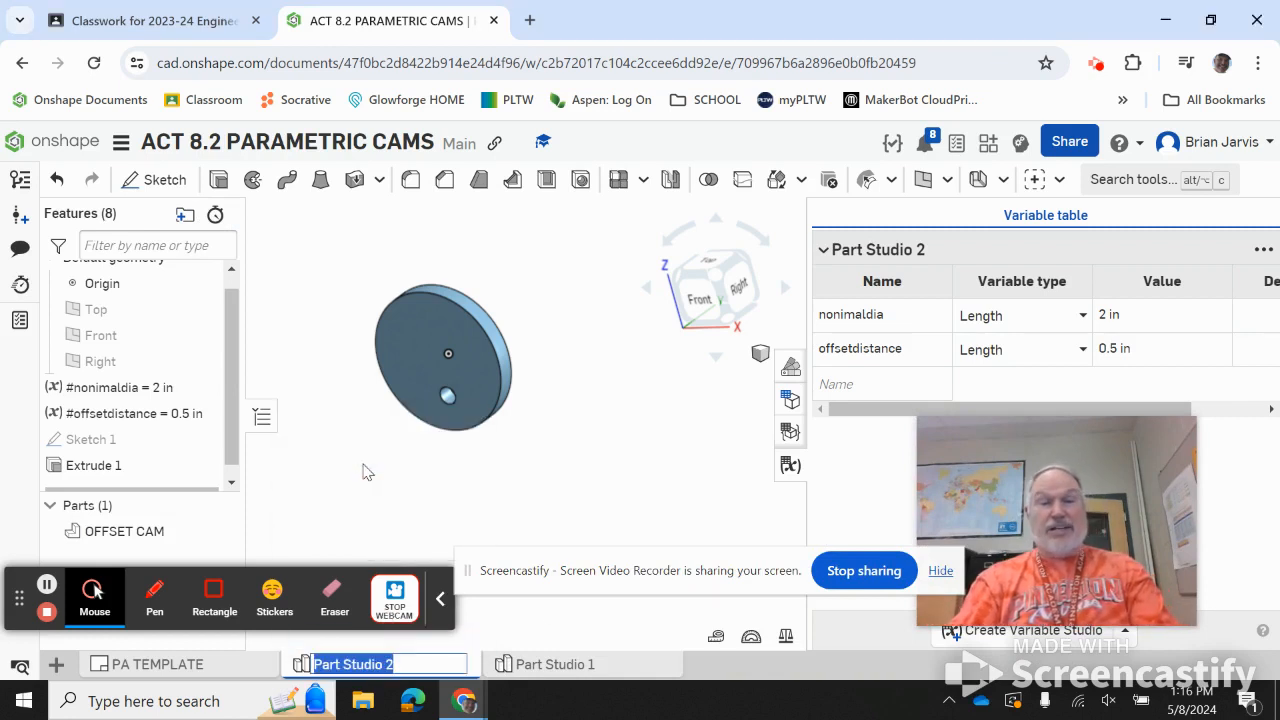
type("OFFSET CAM")
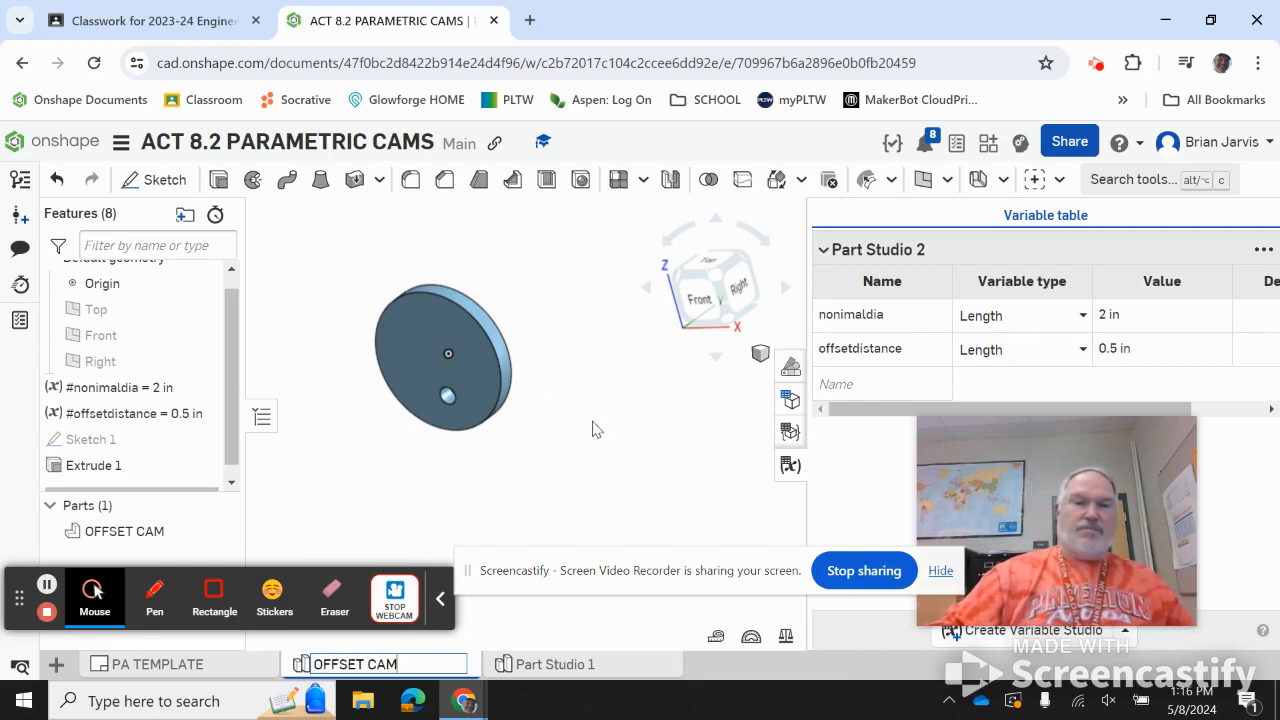
left_click(522, 636)
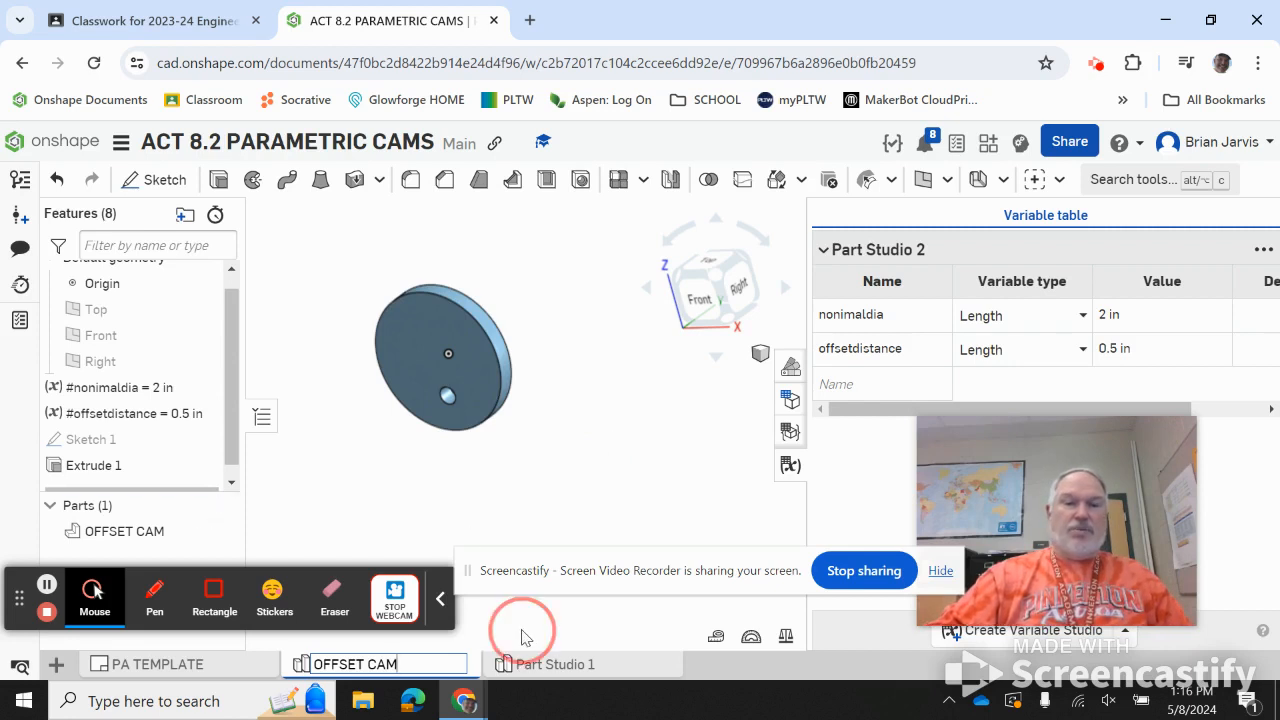
Change the OFFSET CAM part's appearance to the yellow palette color FACB43
right_click(142, 537)
left_click(258, 268)
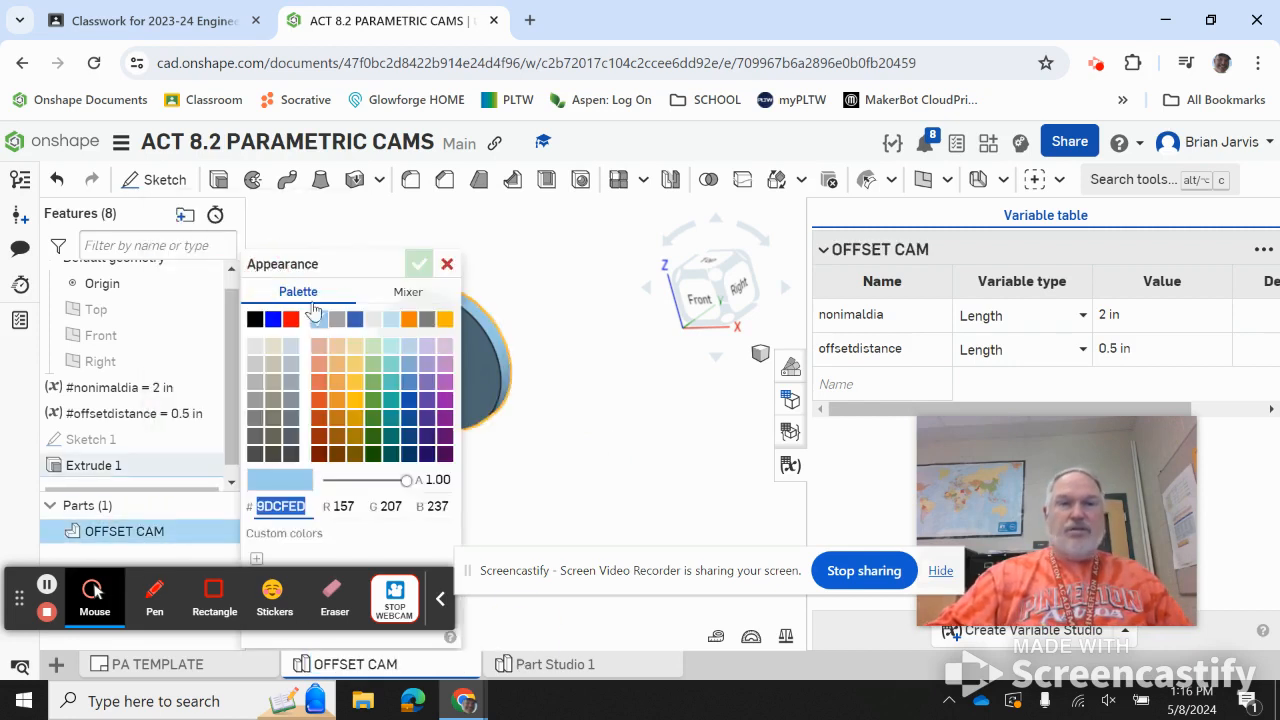
left_click(355, 381)
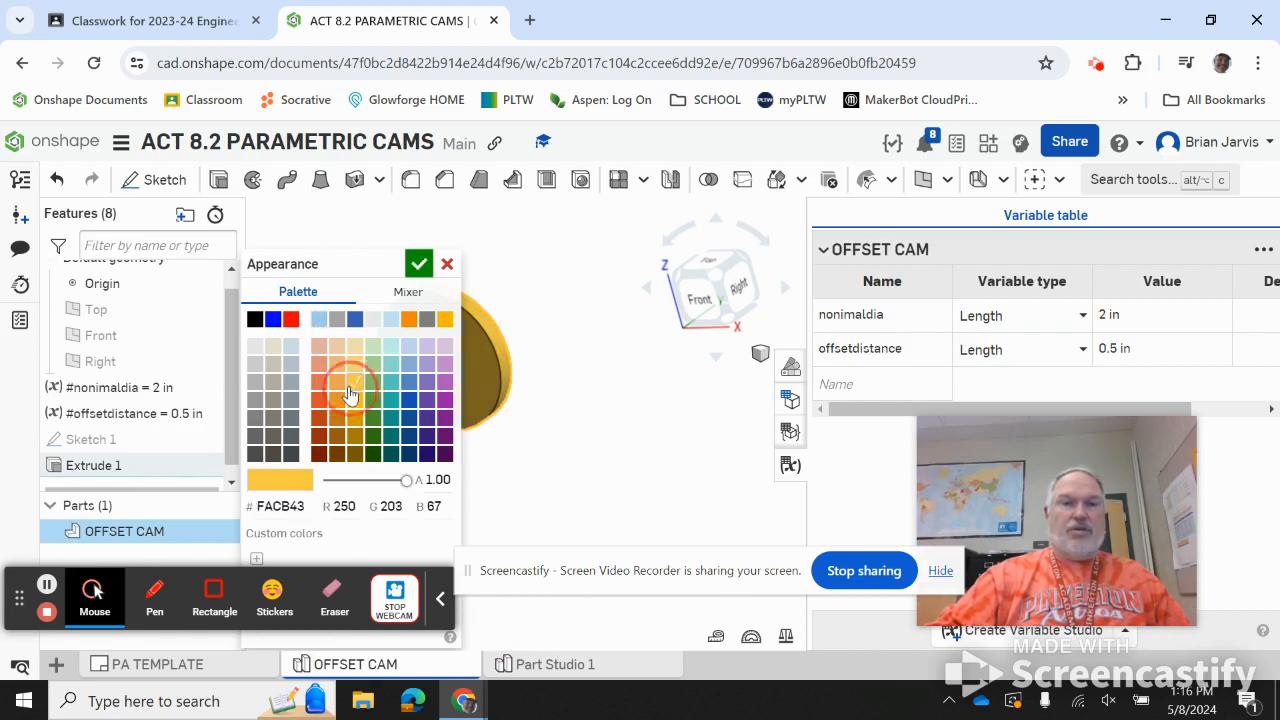
left_click(418, 264)
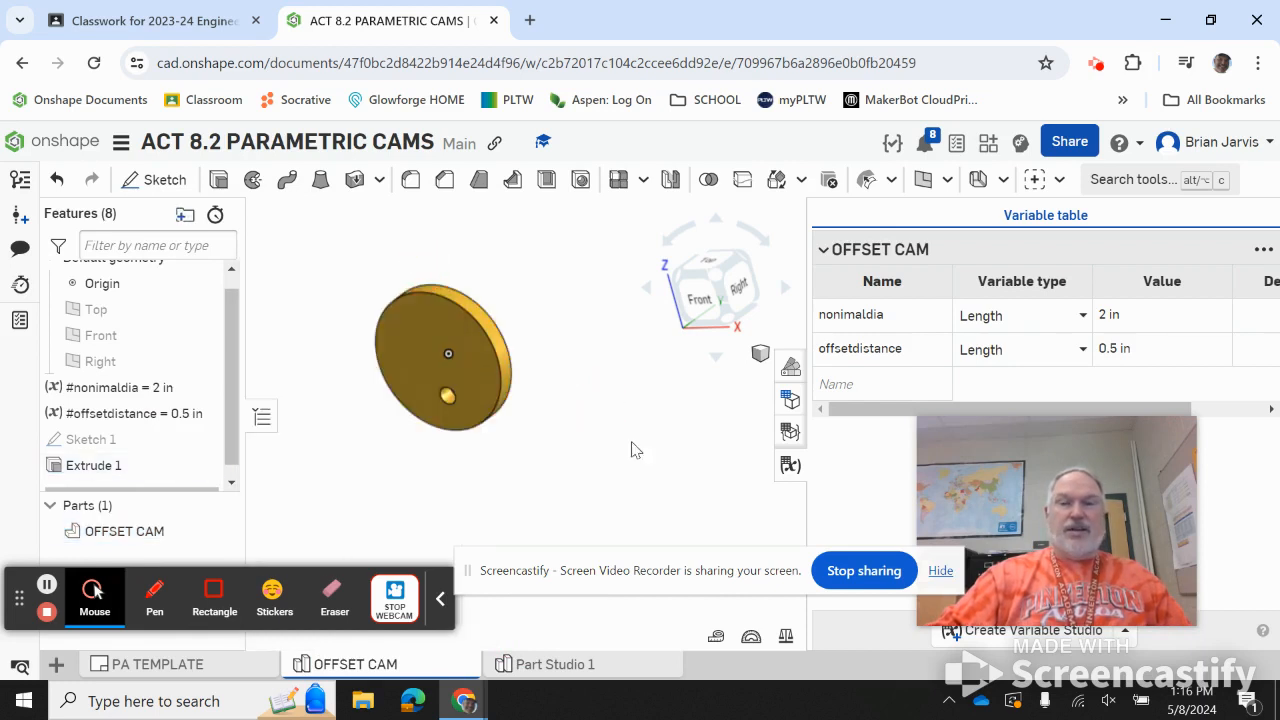
left_click(712, 281)
scroll(617, 420, "down", 4)
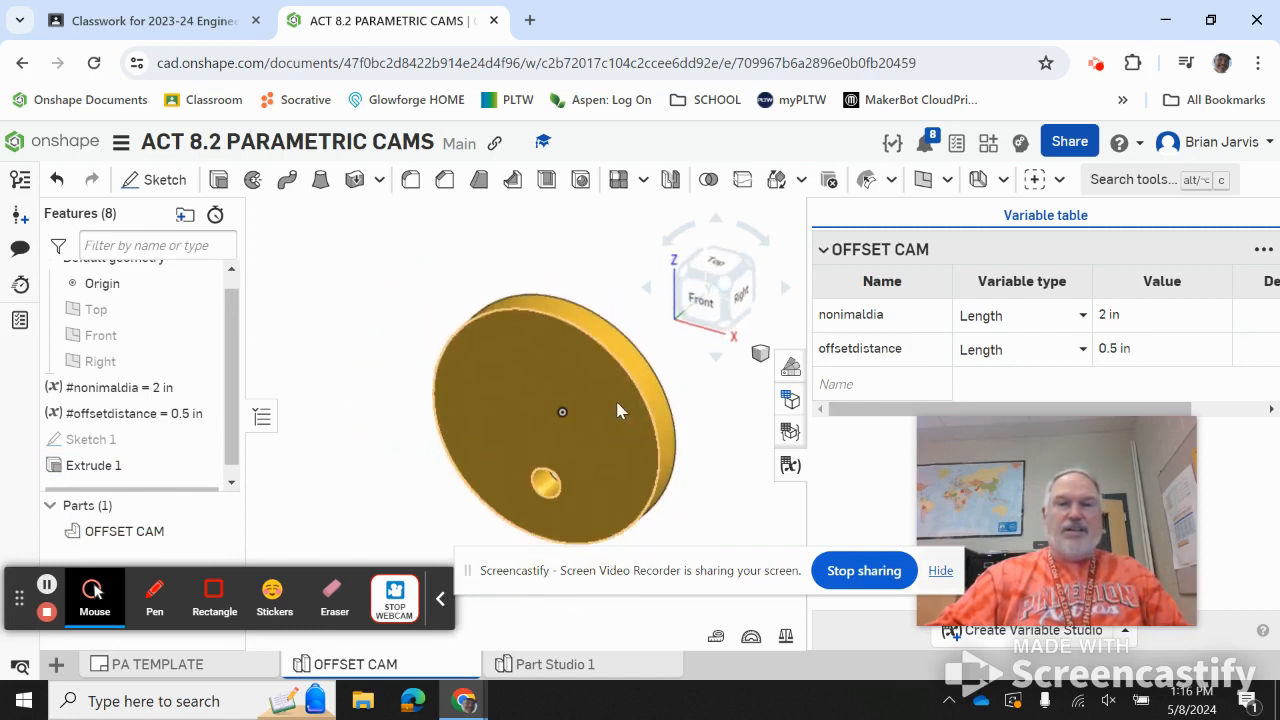
middle_click_drag(683, 388, 607, 328)
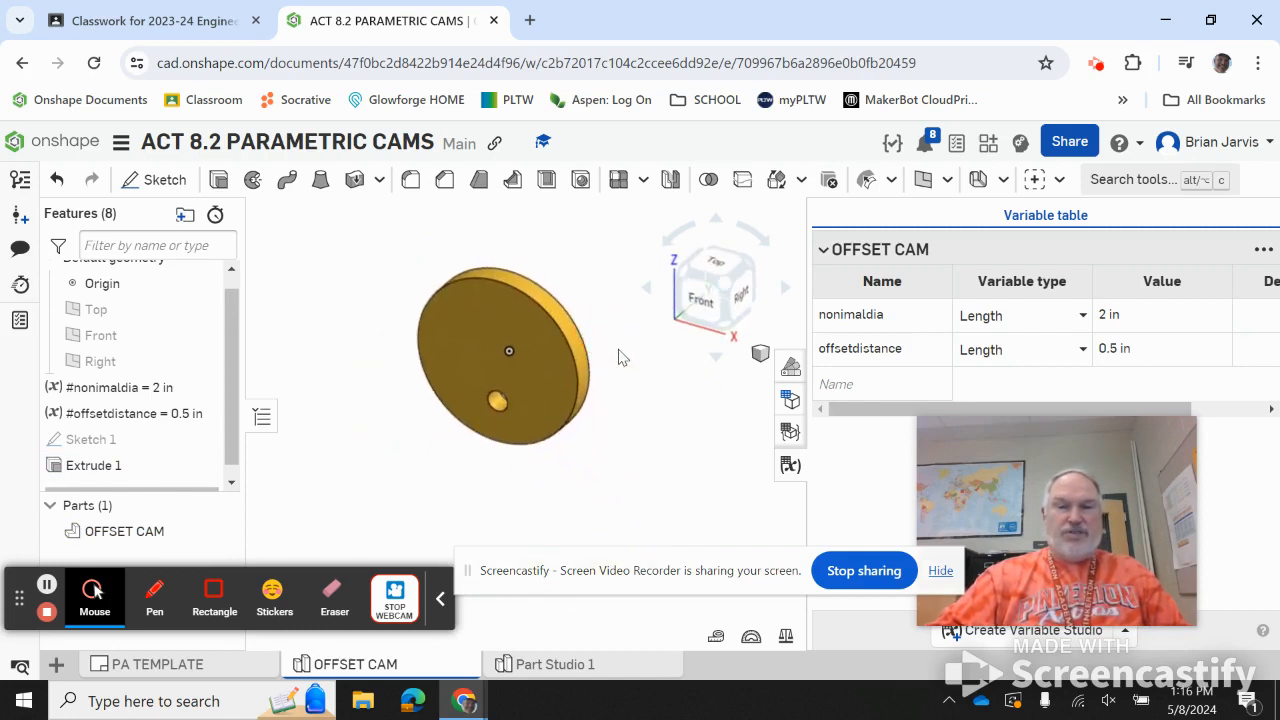
scroll(619, 351, "down", 1)
left_click_drag(645, 583, 656, 633)
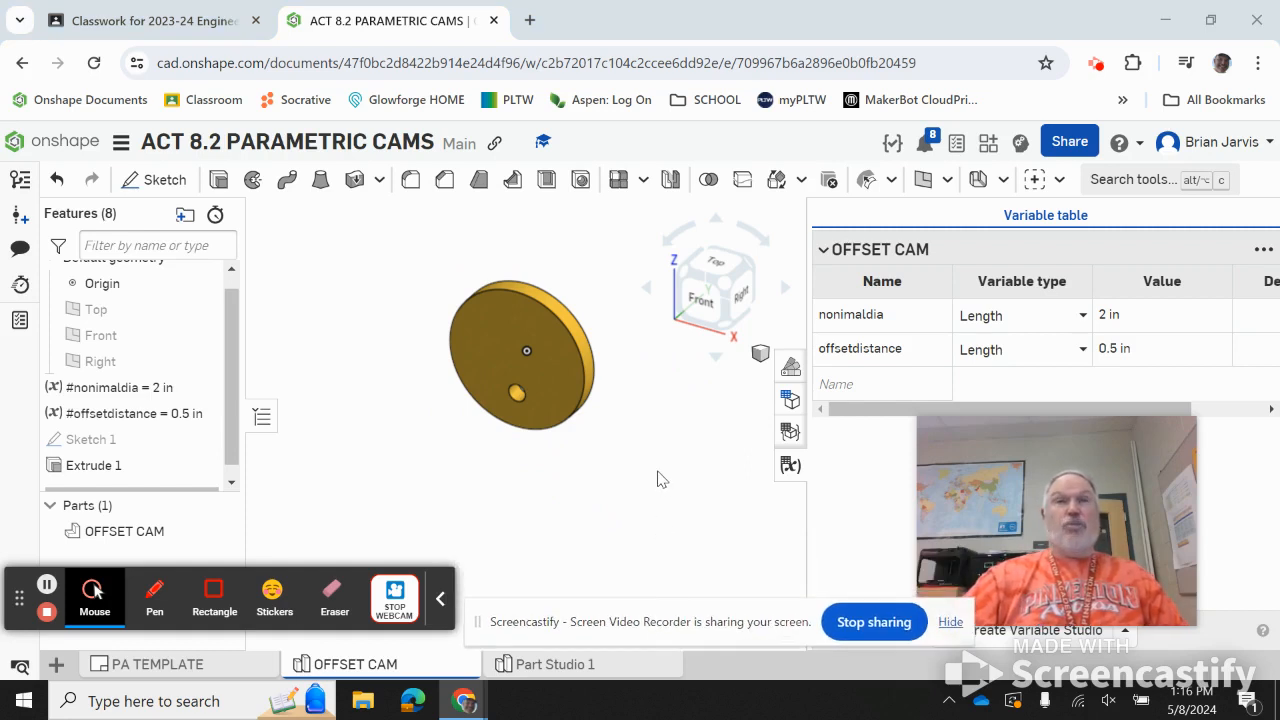
Set the nonimaldia variable to 1 in to test how the cam and its hole offset update
left_click(1131, 317)
left_click(1132, 314)
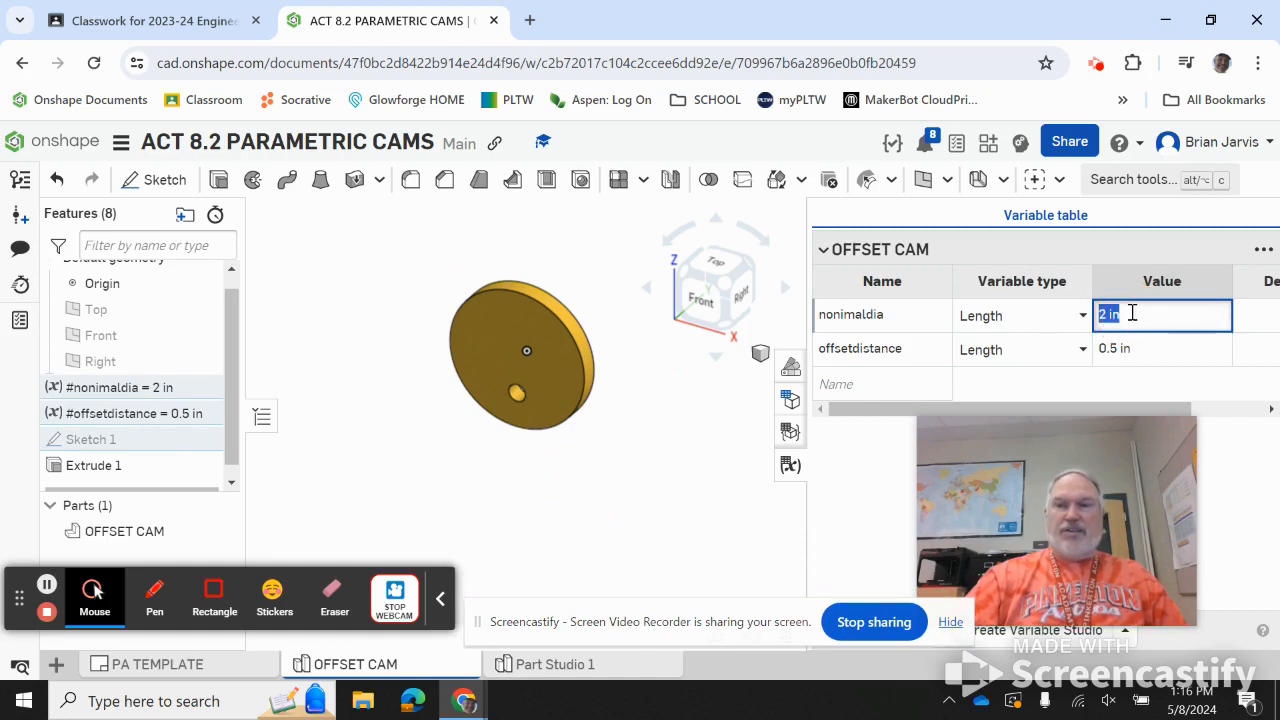
type("1")
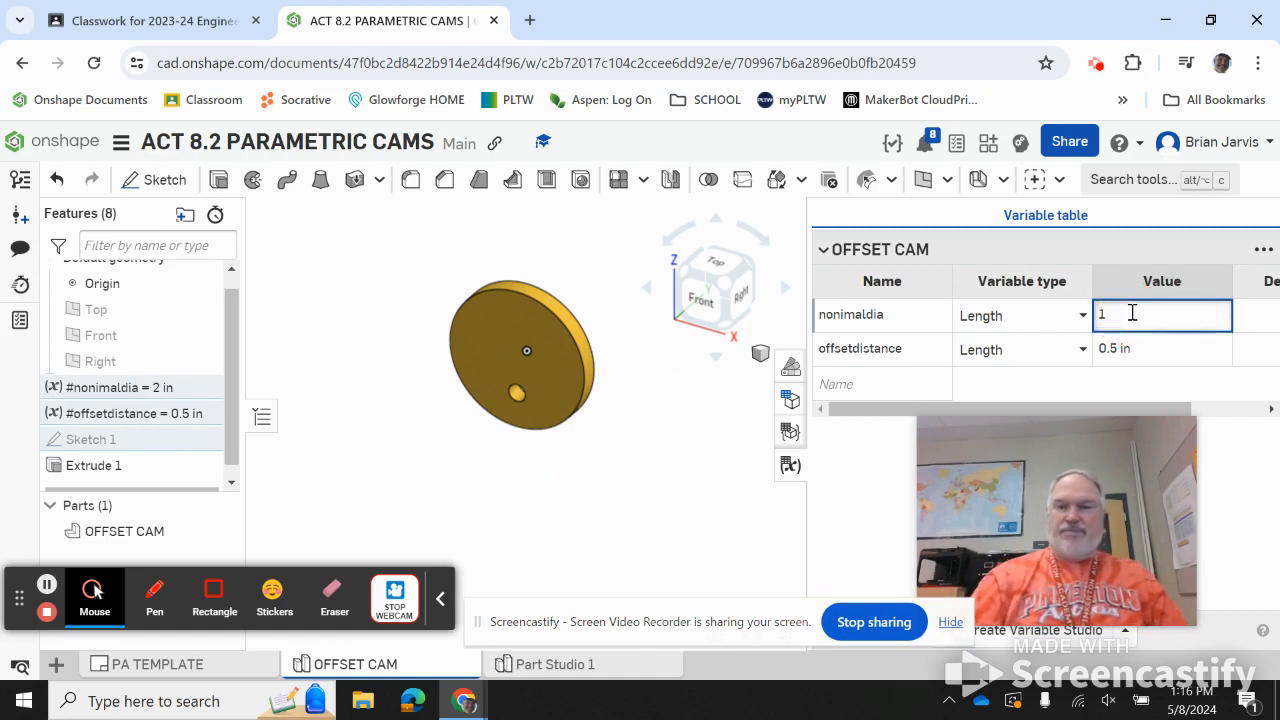
key("Return")
type("0.25")
key("Return")
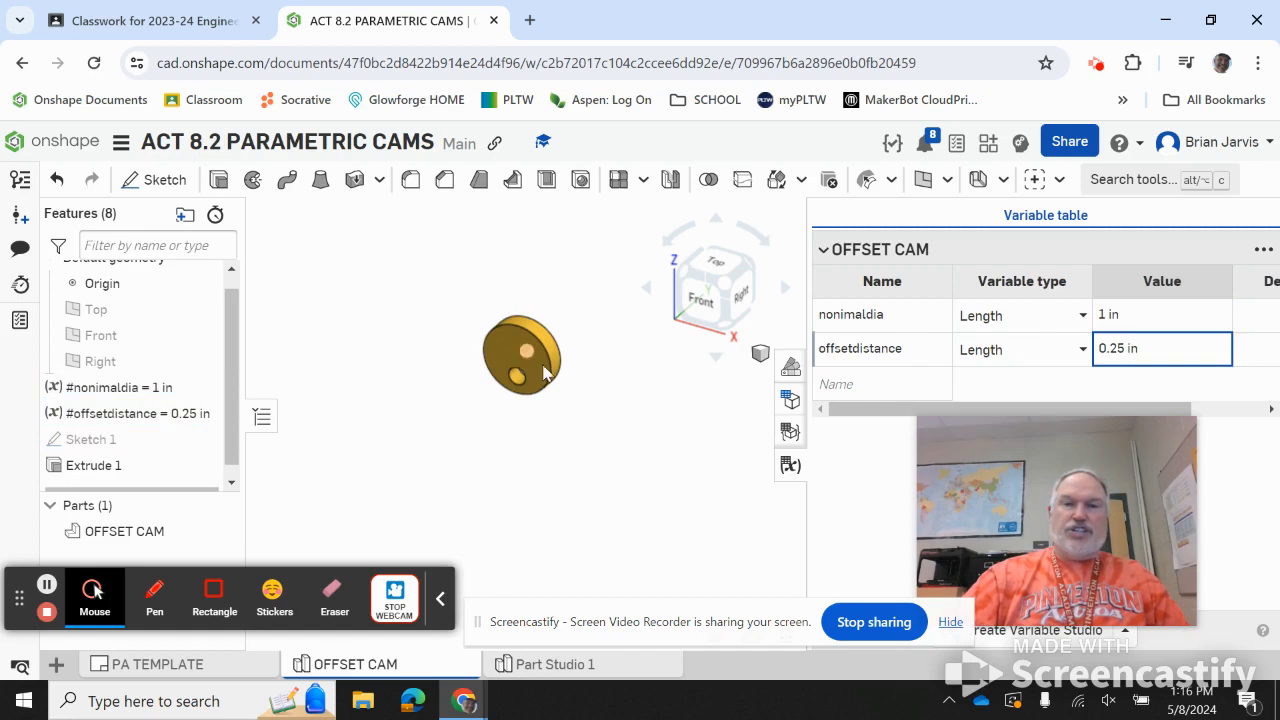
scroll(541, 372, "up", 5)
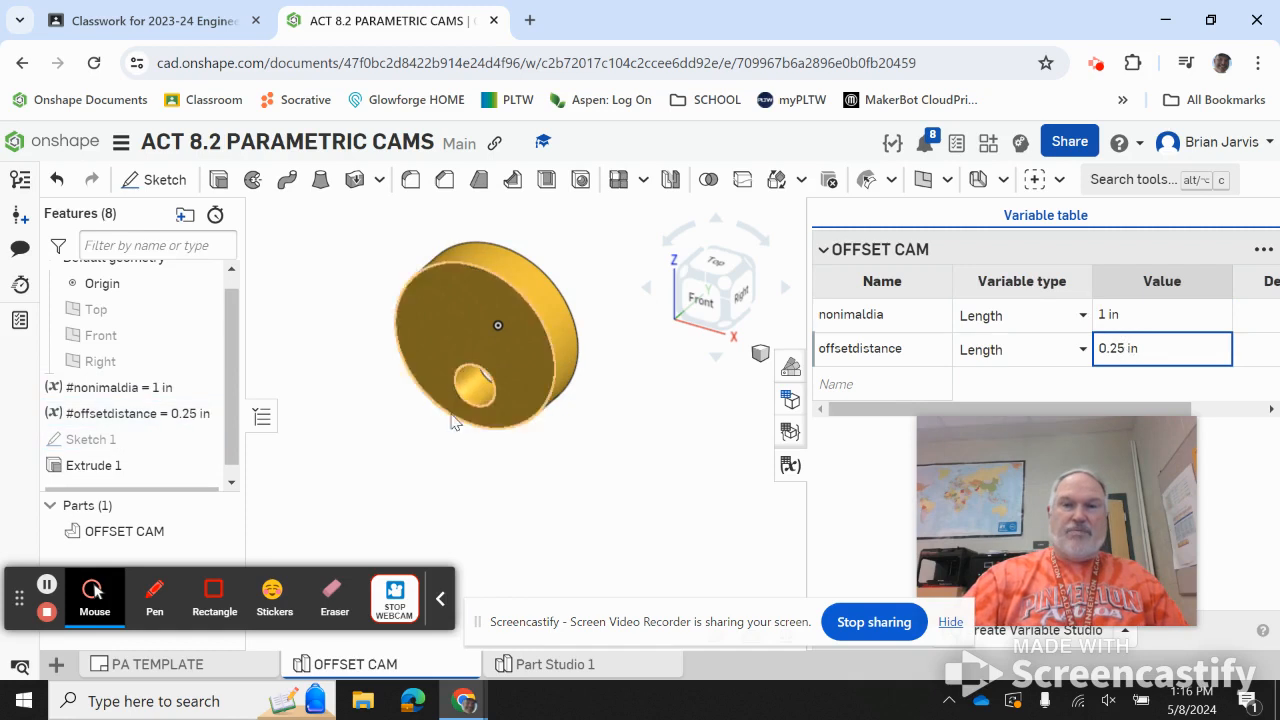
Set the nonimaldia variable to 10 in and bring the whole enlarged cam into view
left_click(1125, 314)
type("10")
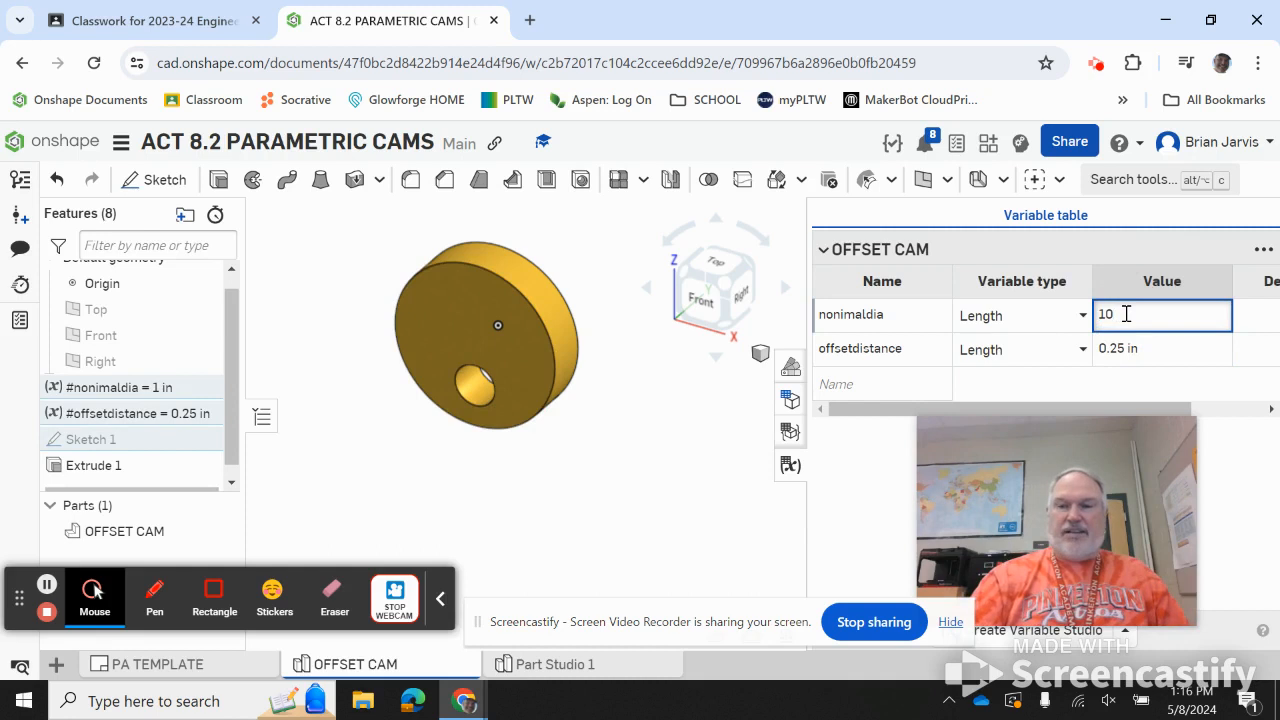
key("Return")
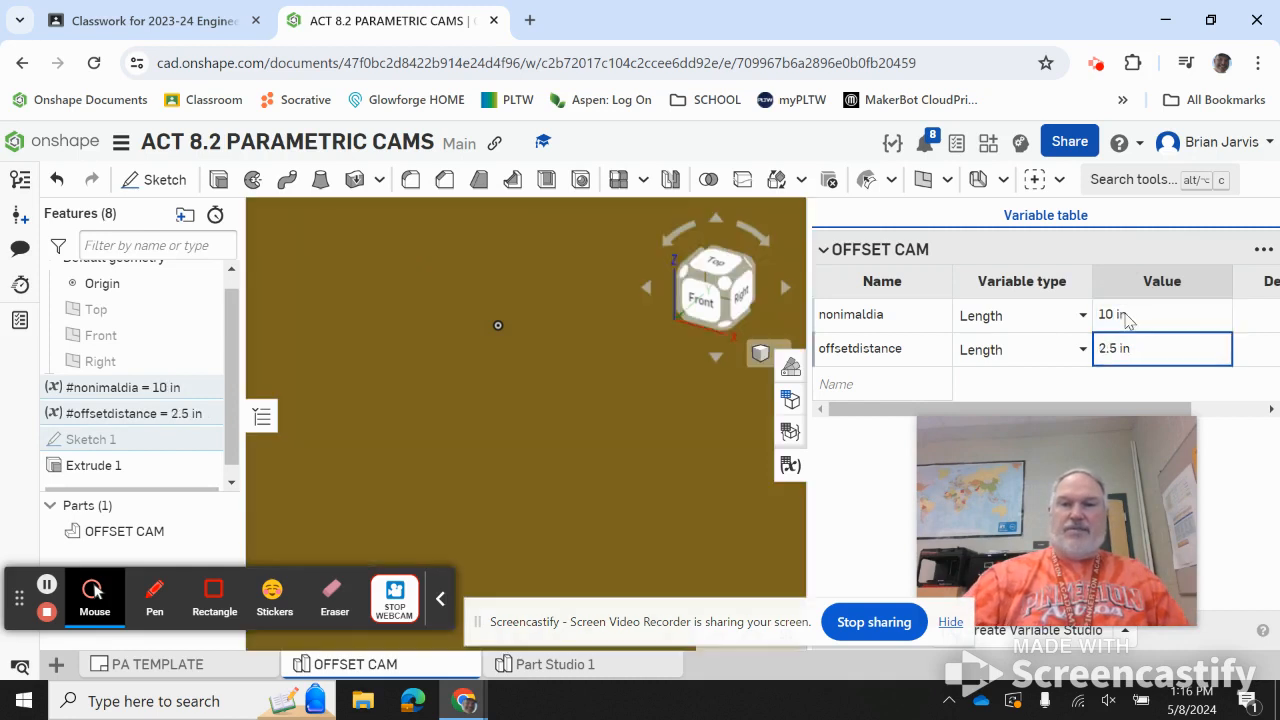
scroll(600, 370, "up", 5)
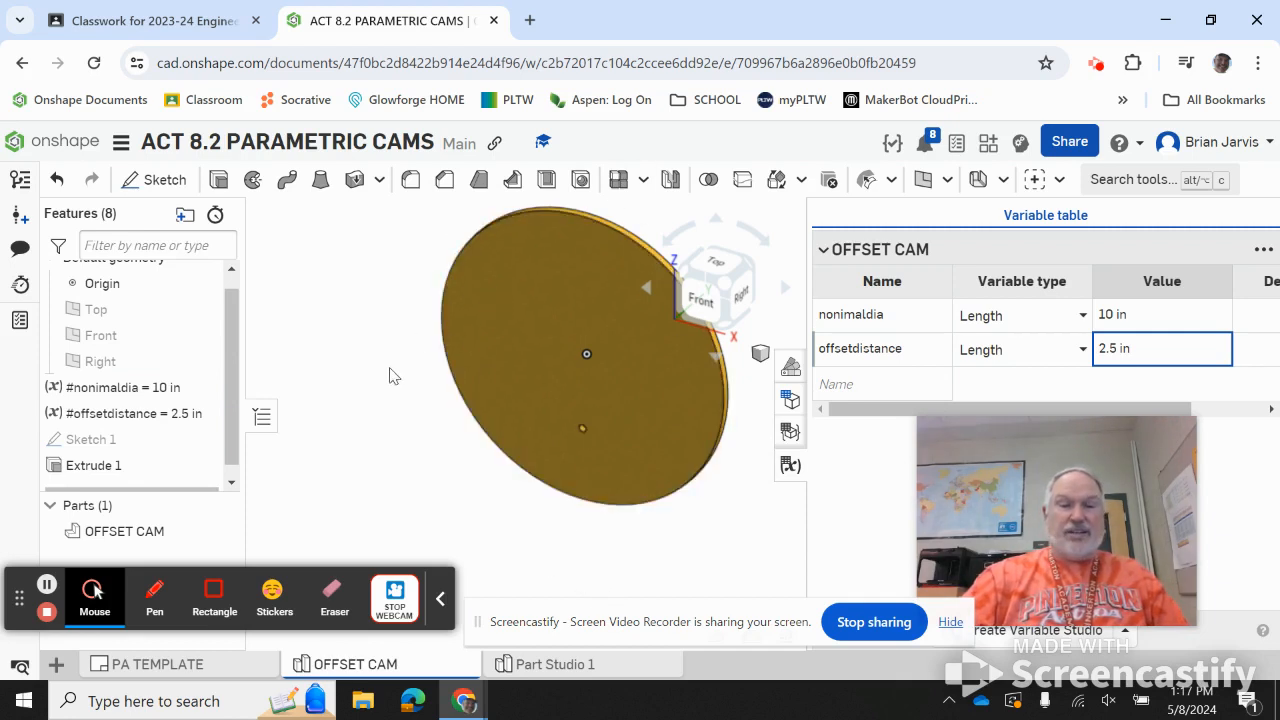
Duplicate the OFFSET CAM Part Studio and open the copy
left_click(401, 674)
right_click(401, 674)
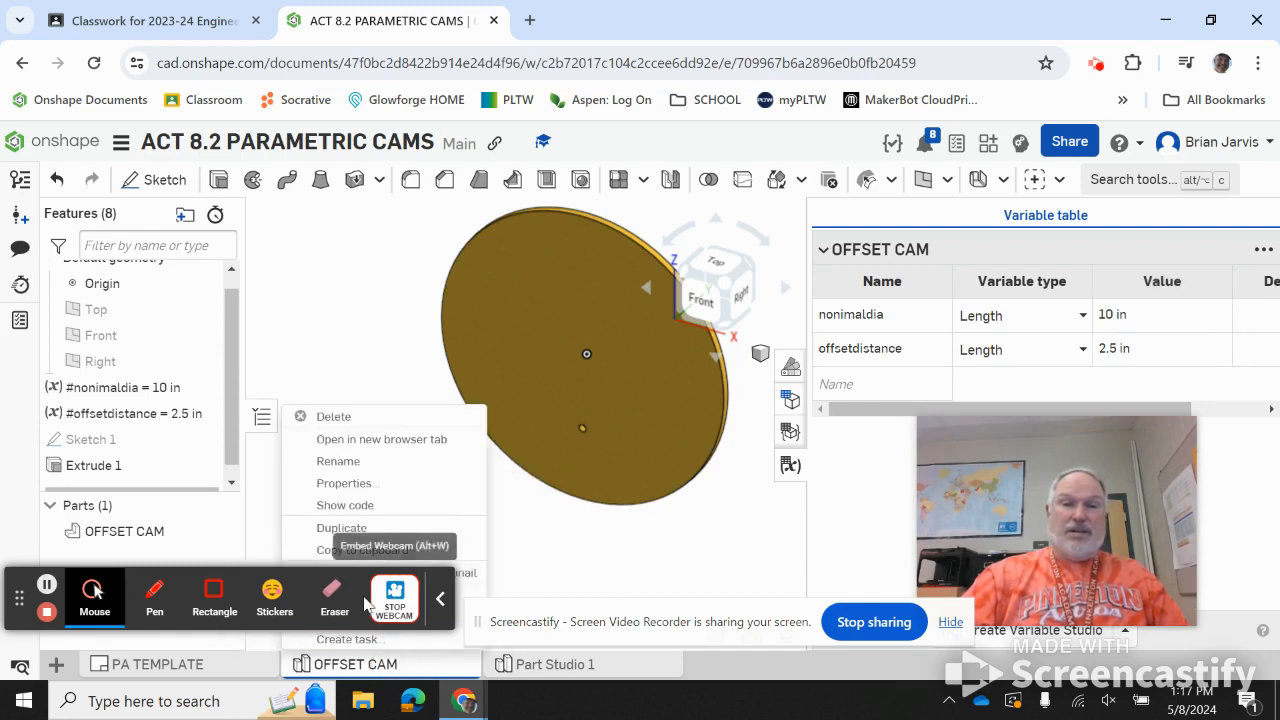
left_click(379, 530)
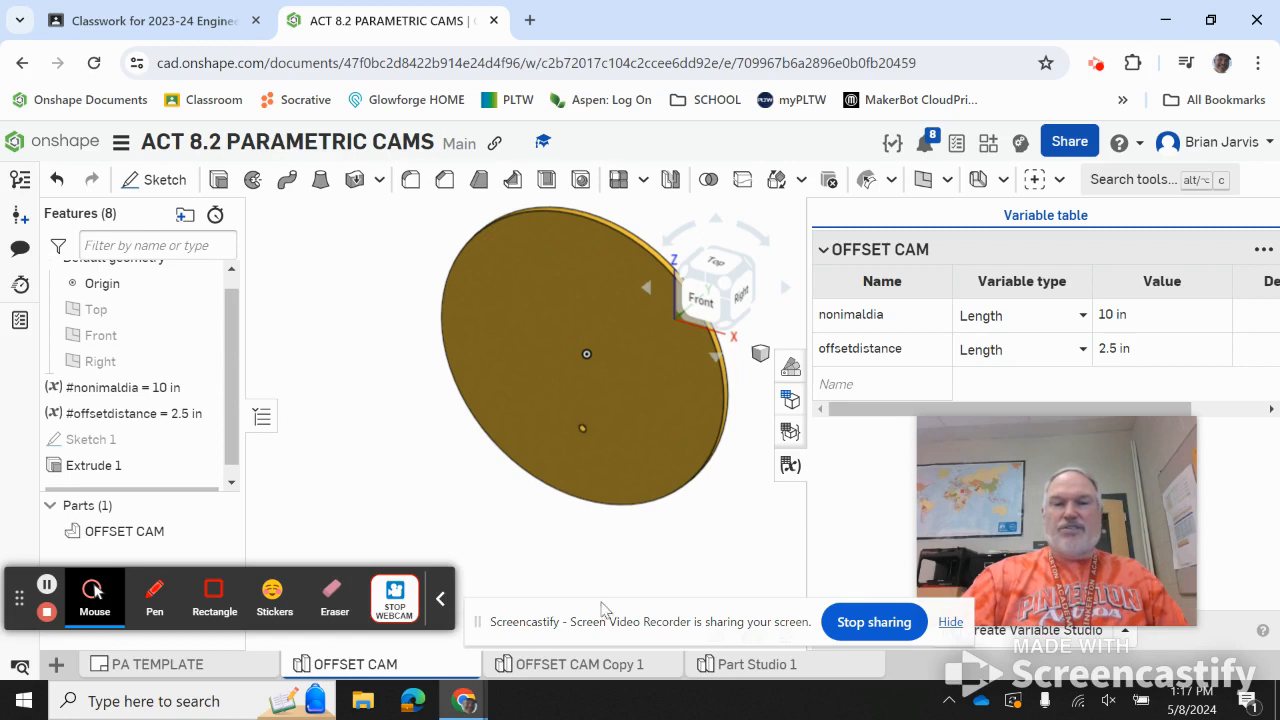
left_click(611, 666)
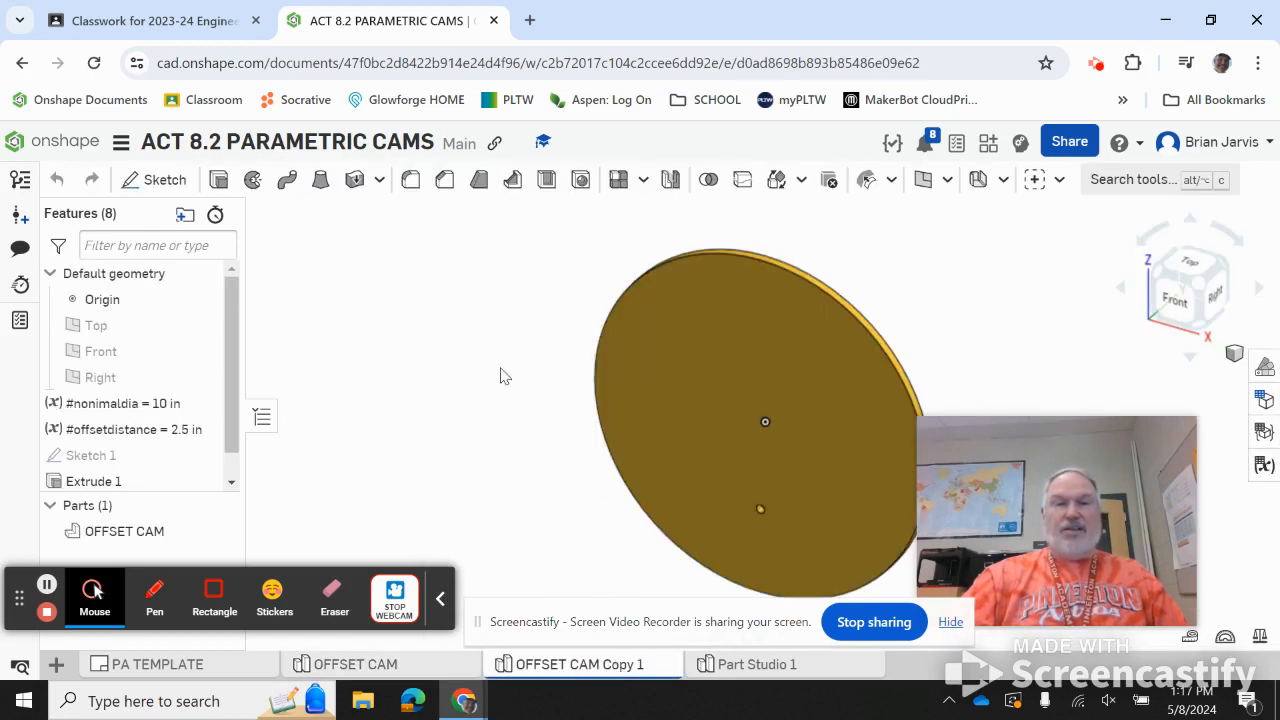
middle_click_drag(456, 340, 343, 317)
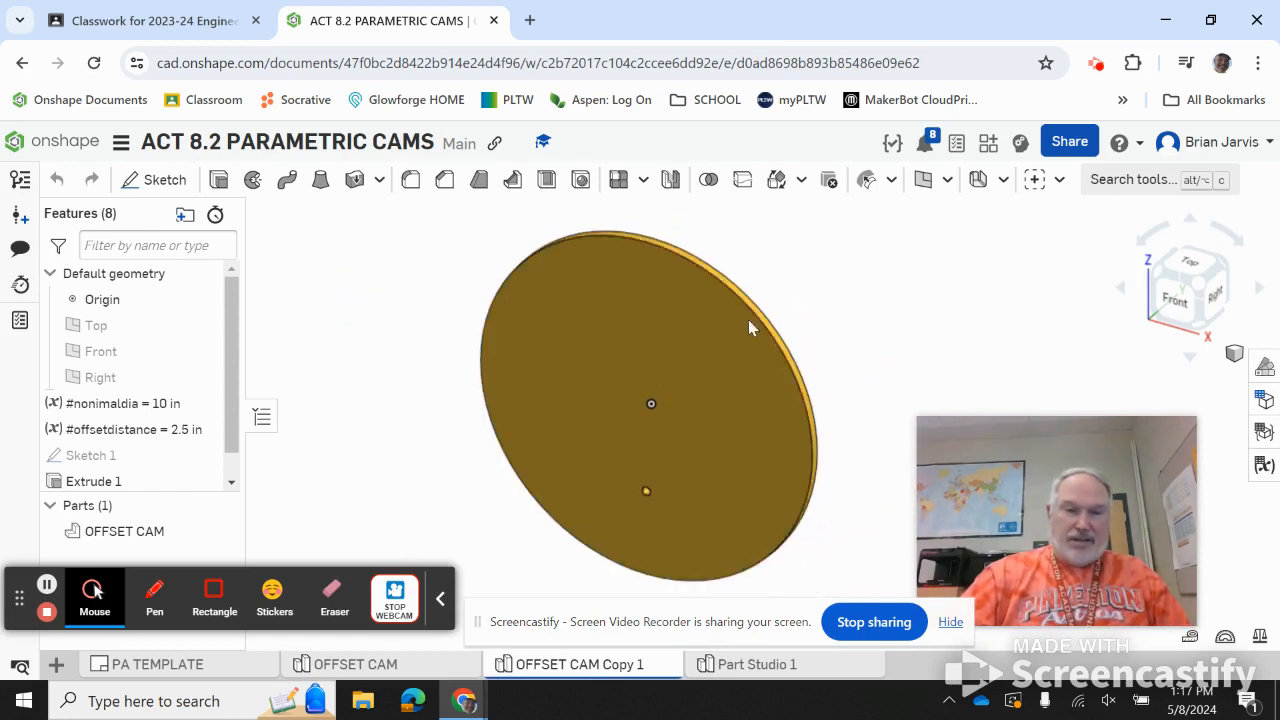
Rename the copied OFFSET CAM Part Studio to POLYGON CAM
right_click(595, 668)
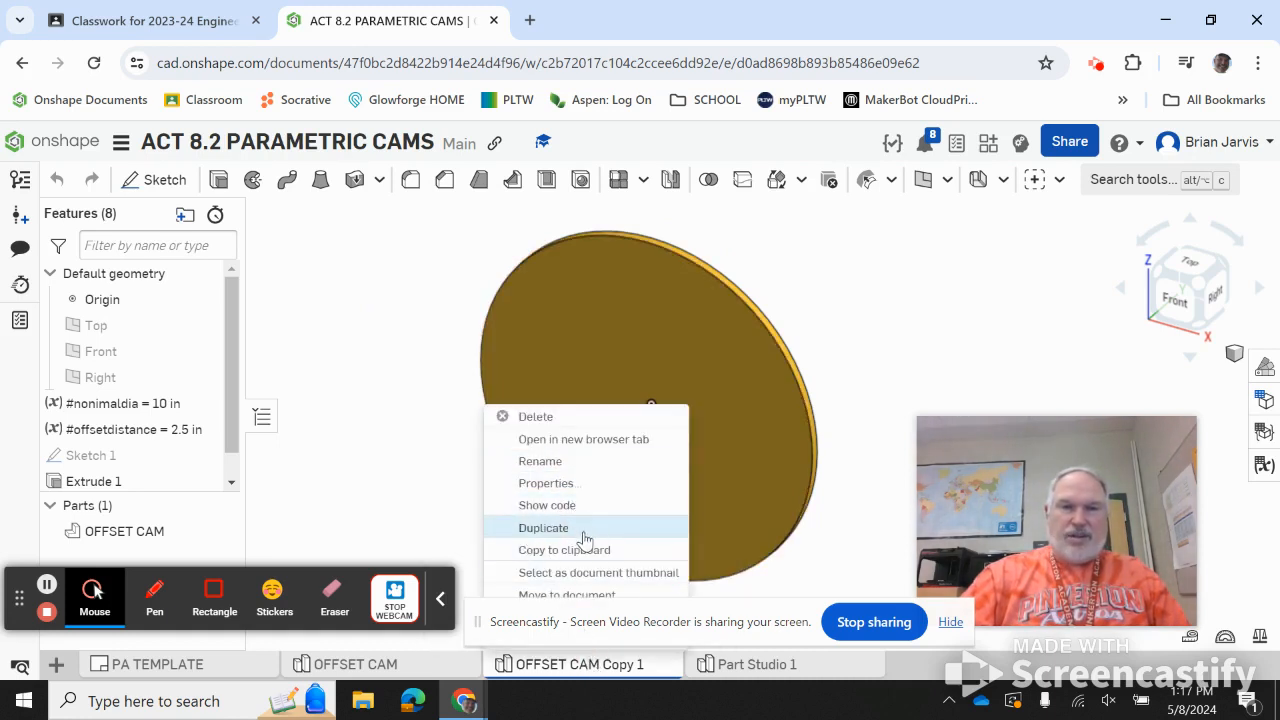
left_click(553, 461)
type("P")
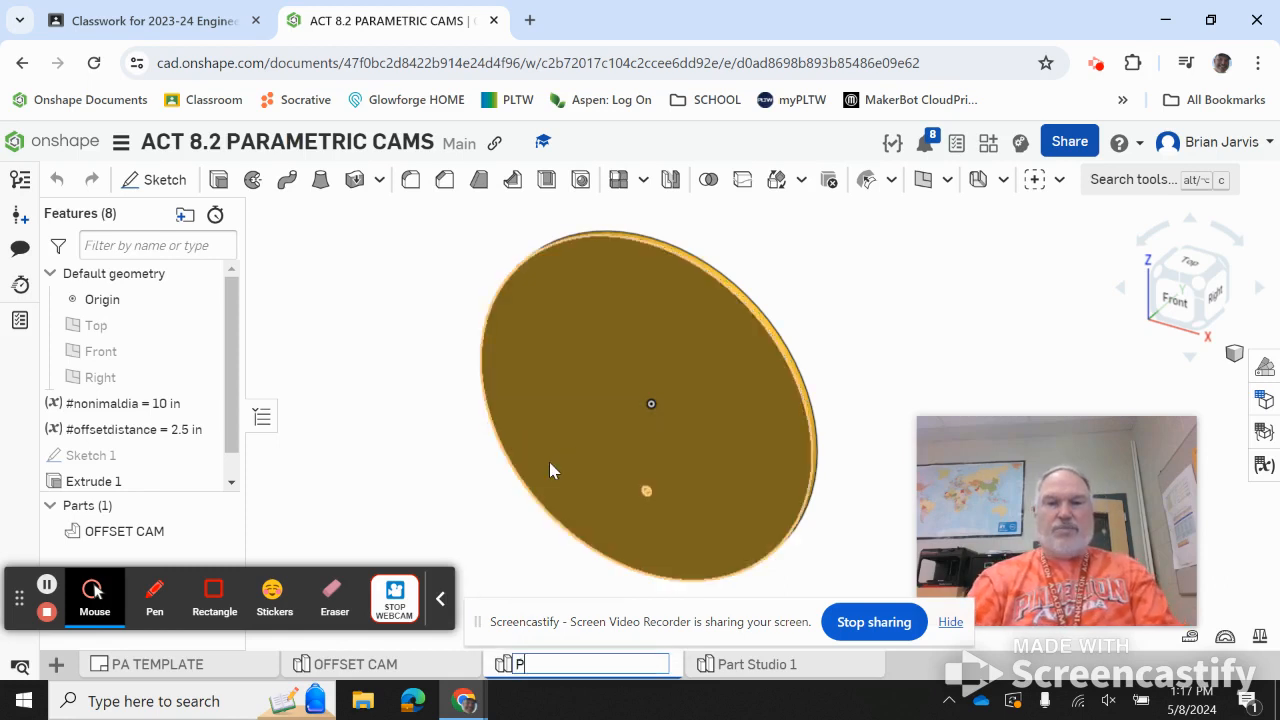
type("OLY")
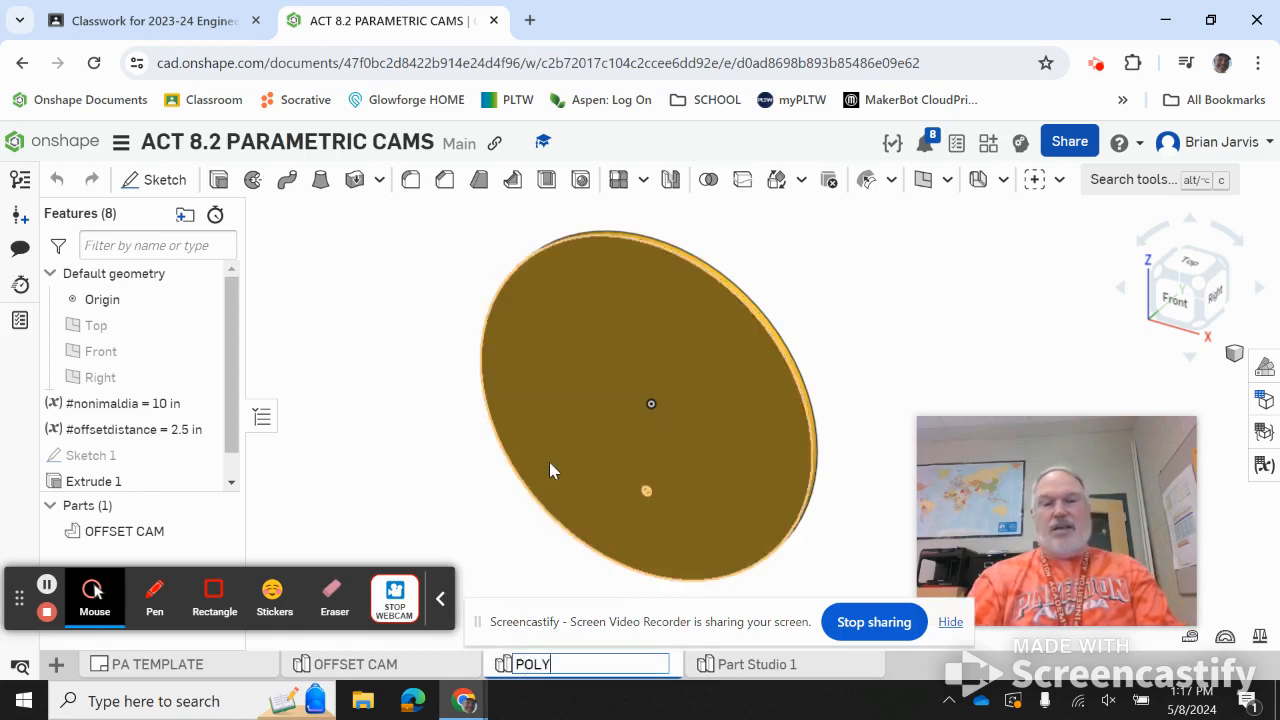
type("GON")
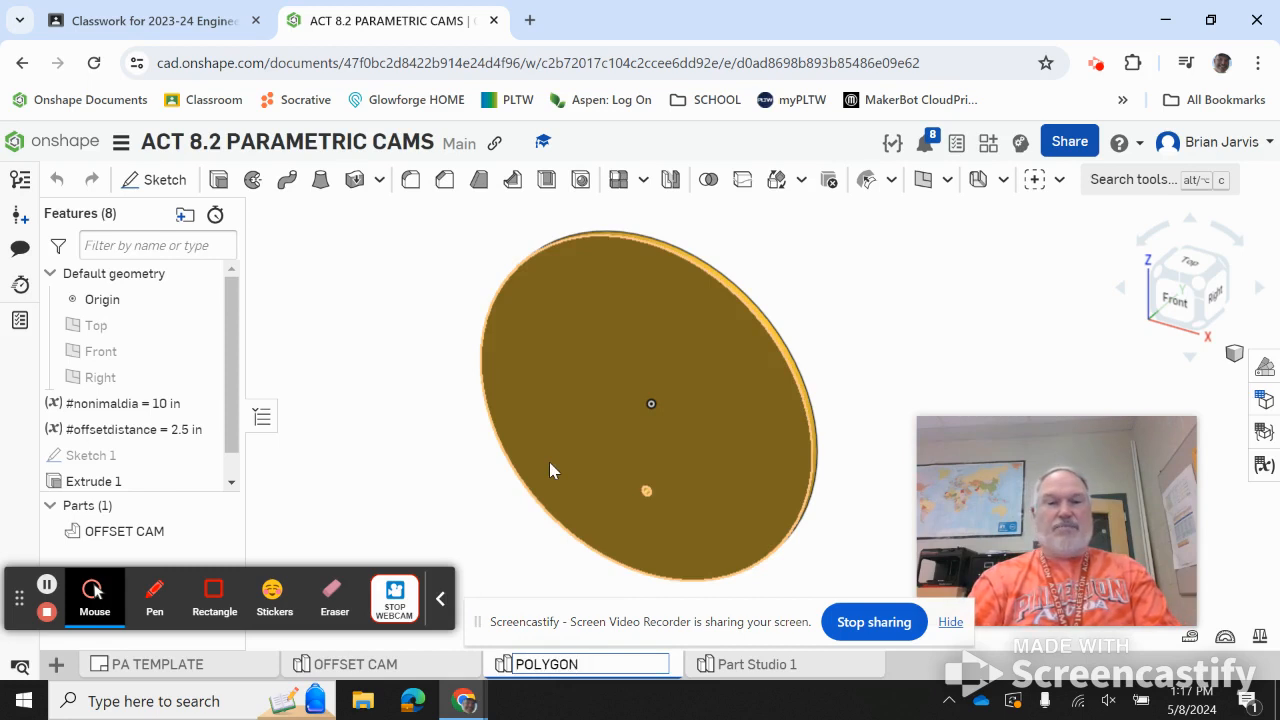
type(" CAM")
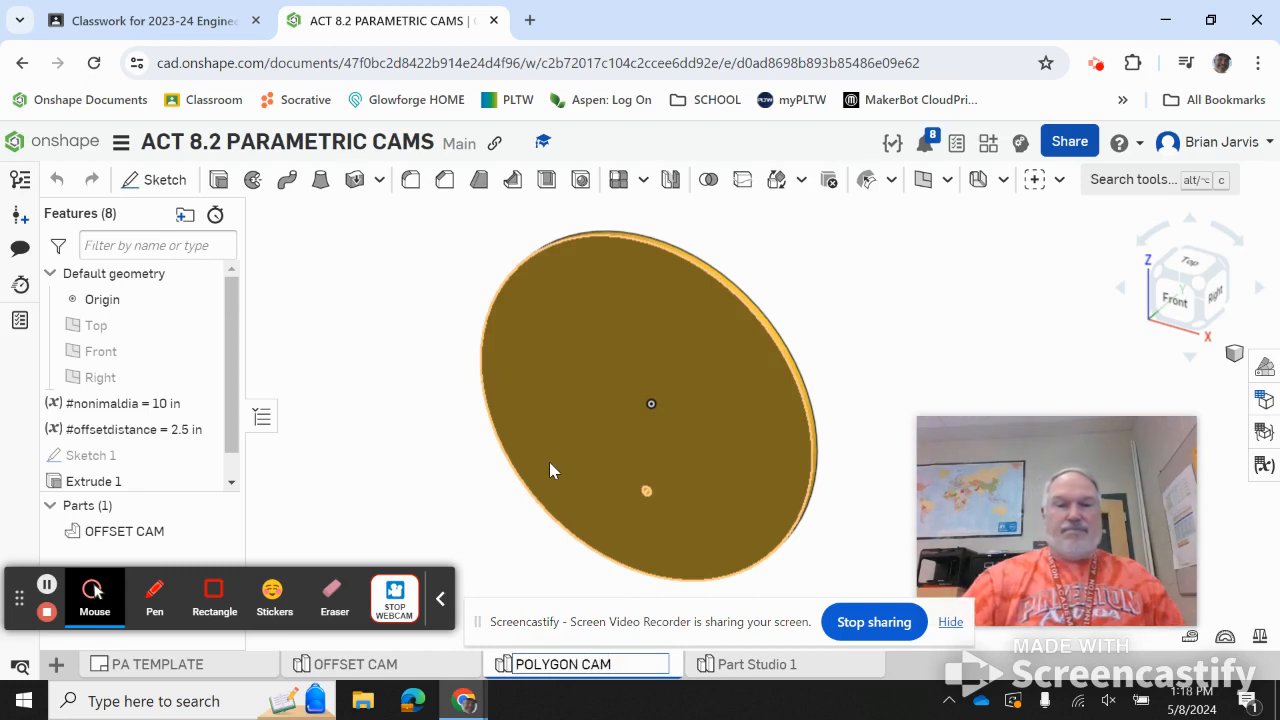
left_click(423, 415)
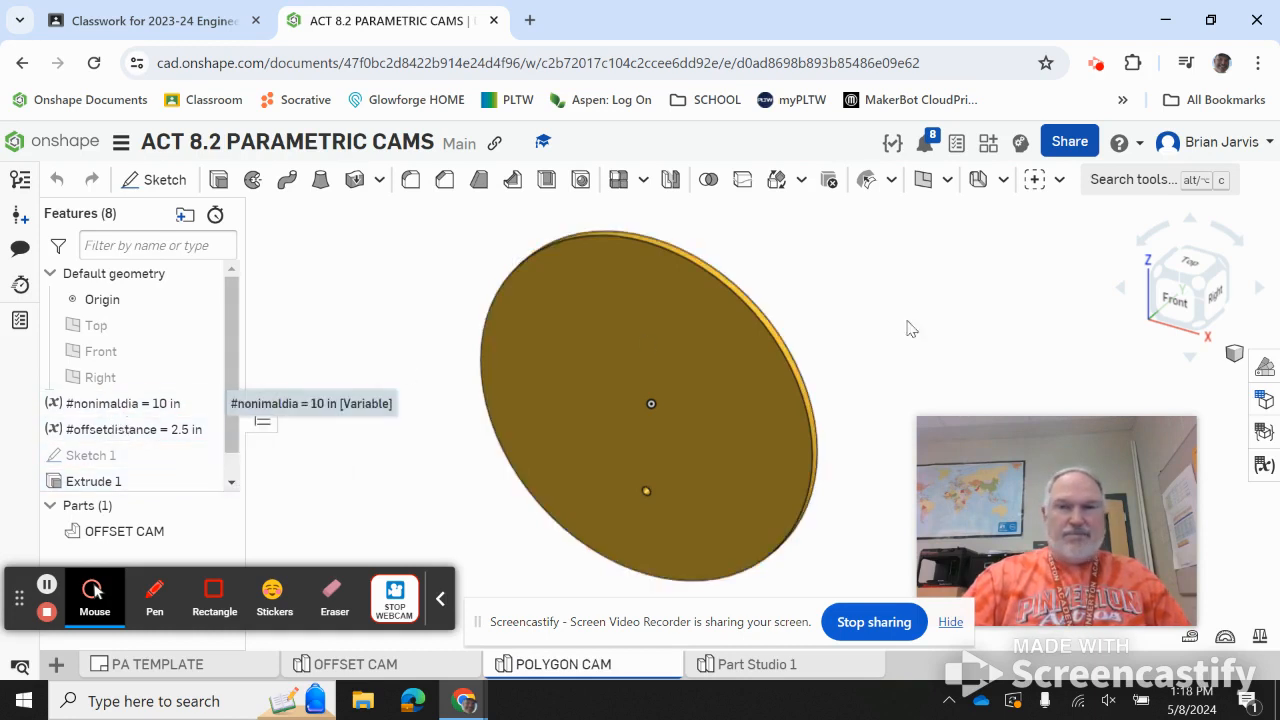
Delete the Extrude 1 feature from the POLYGON CAM Part Studio, keeping the variables and the sketch
left_click(1265, 465)
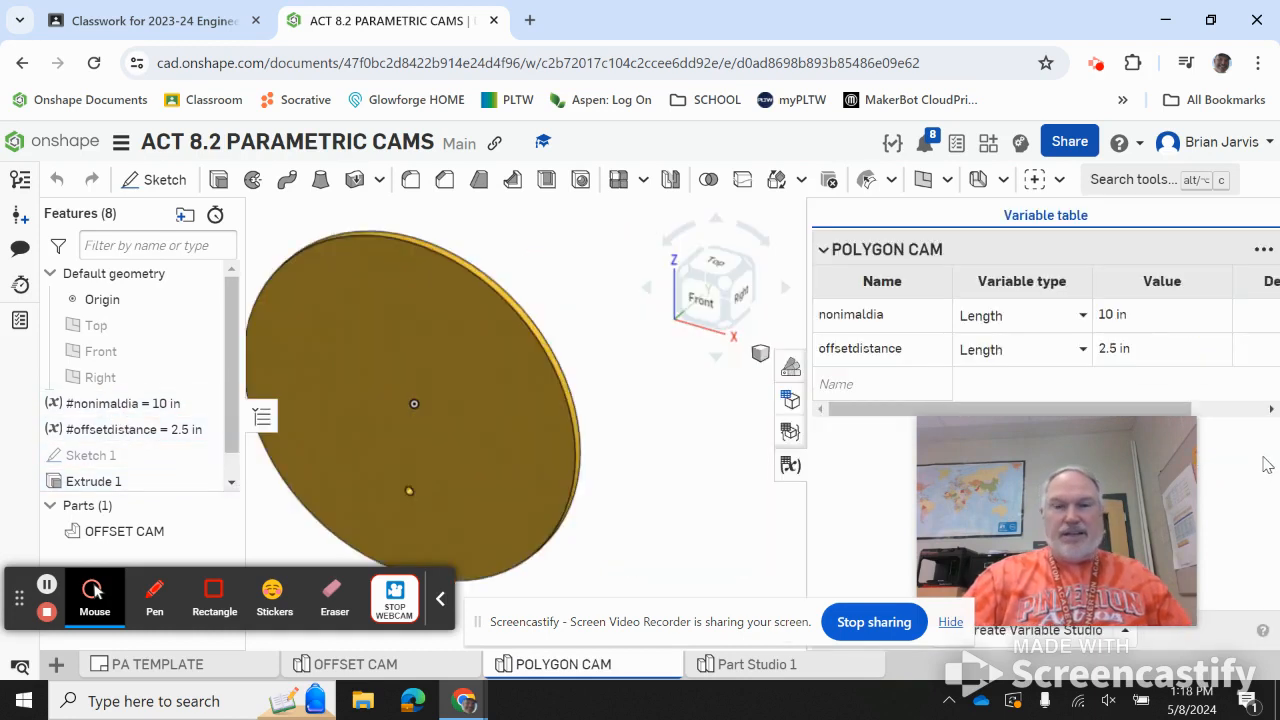
left_click(790, 465)
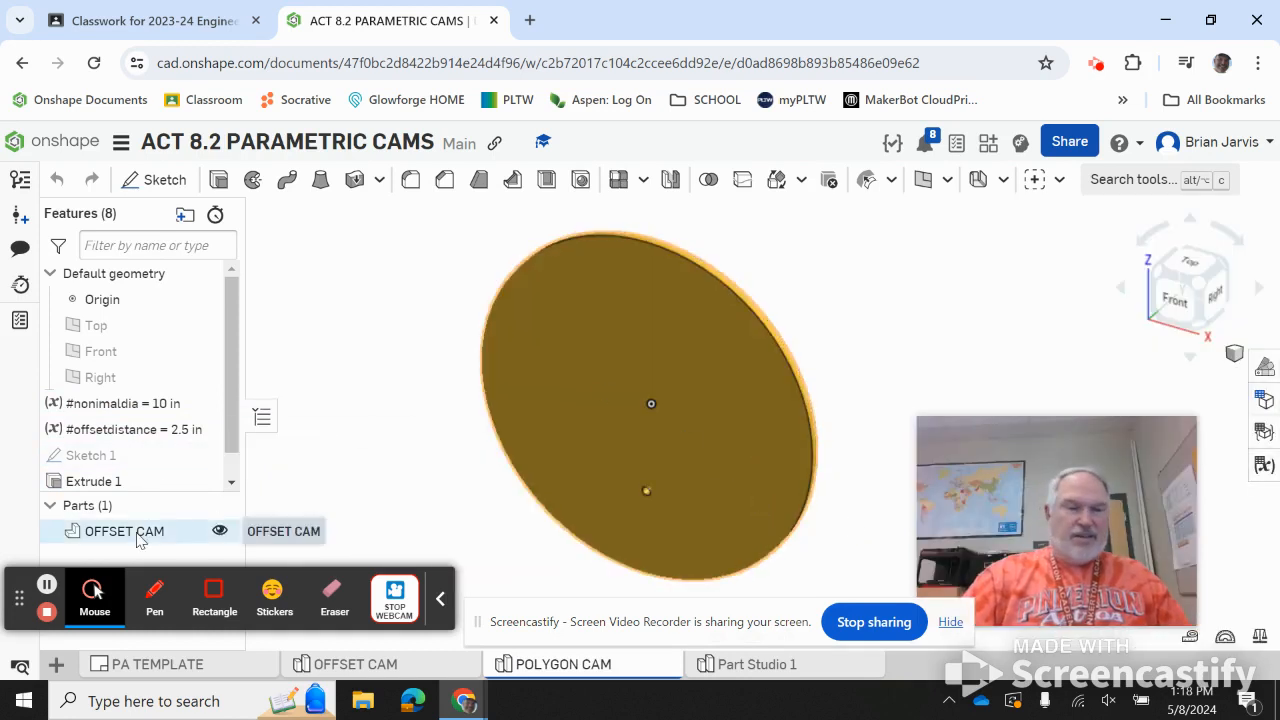
left_click(323, 458)
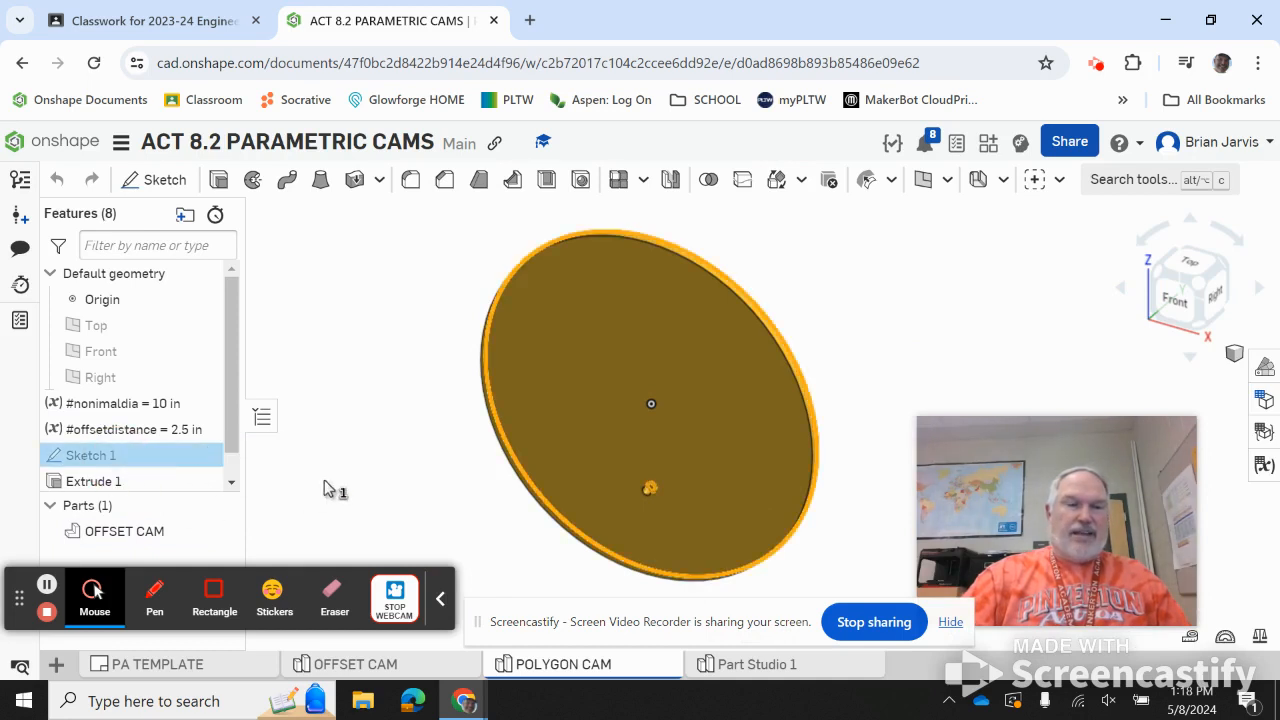
right_click(131, 481)
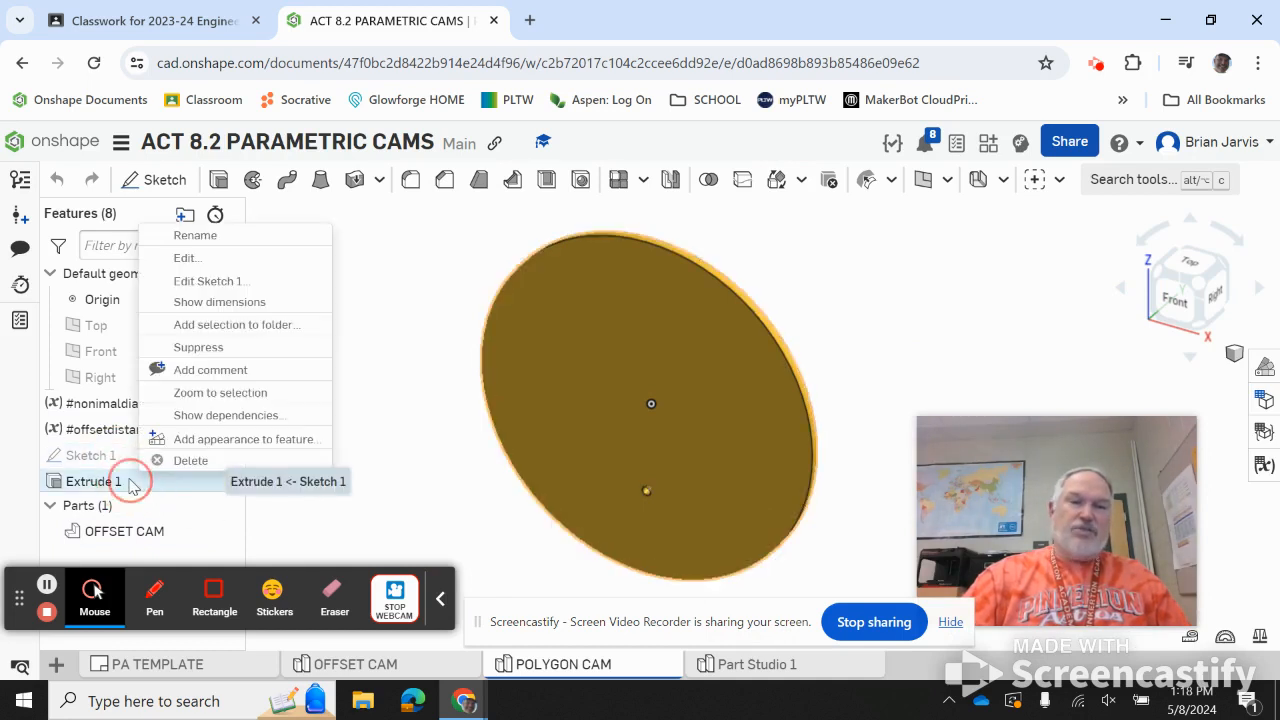
left_click(195, 463)
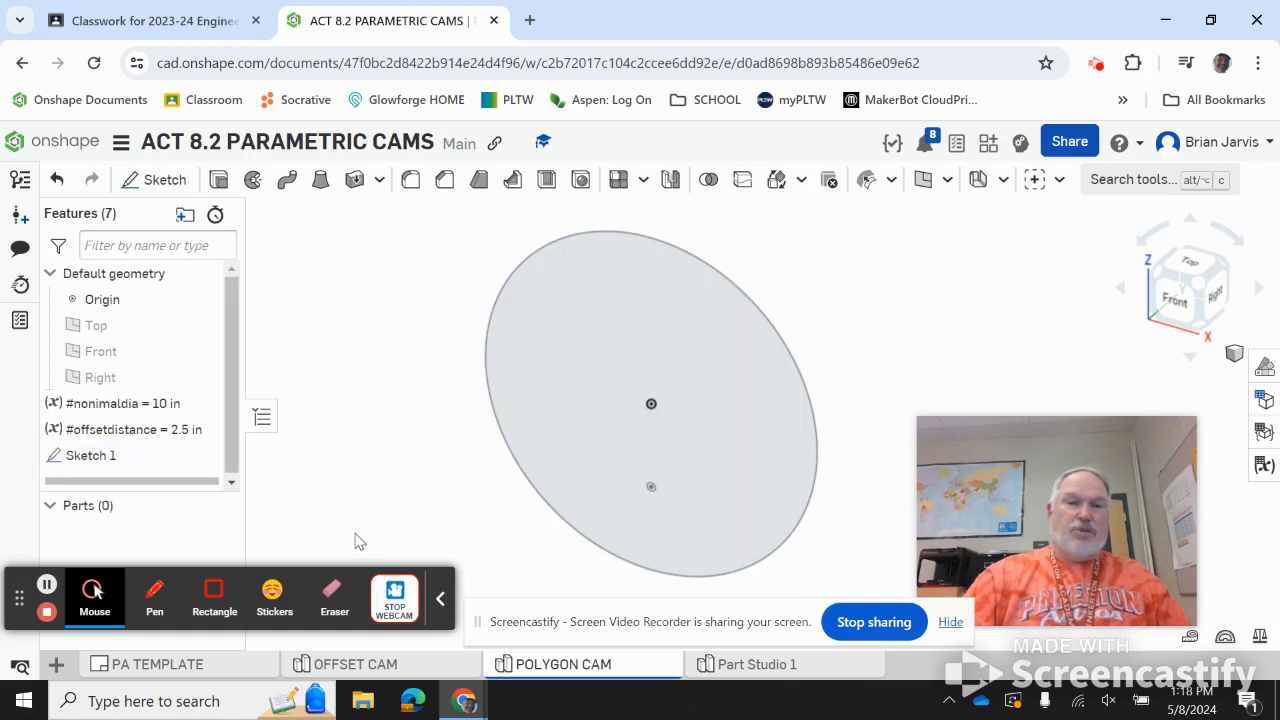
Set the nonimaldia variable of the POLYGON CAM Part Studio to 2 in
double_click(102, 457)
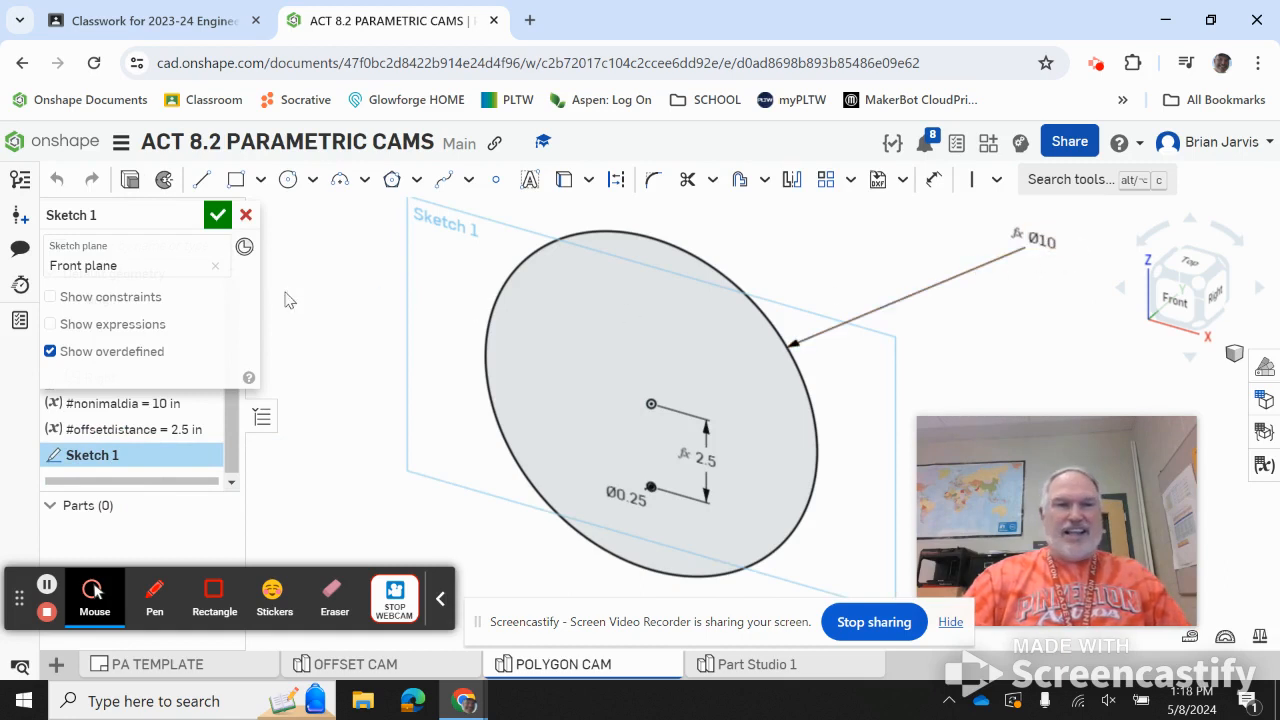
left_click(216, 215)
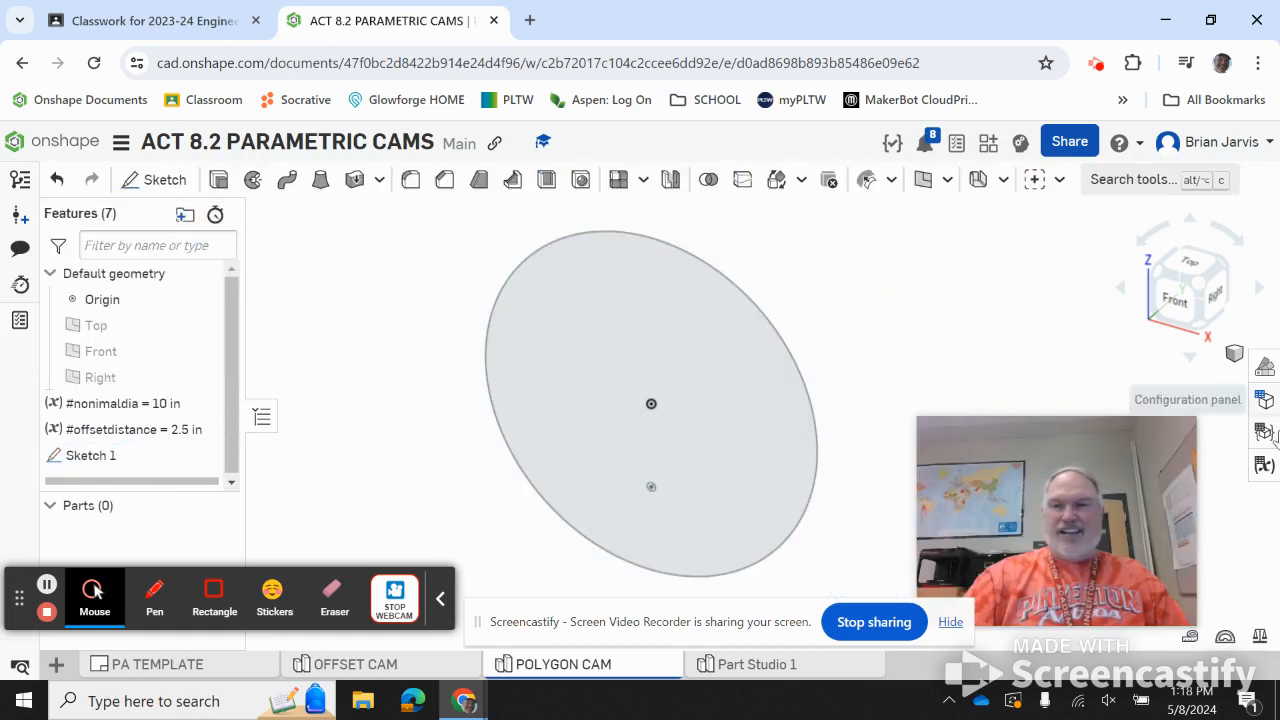
left_click(1268, 468)
left_click(1113, 318)
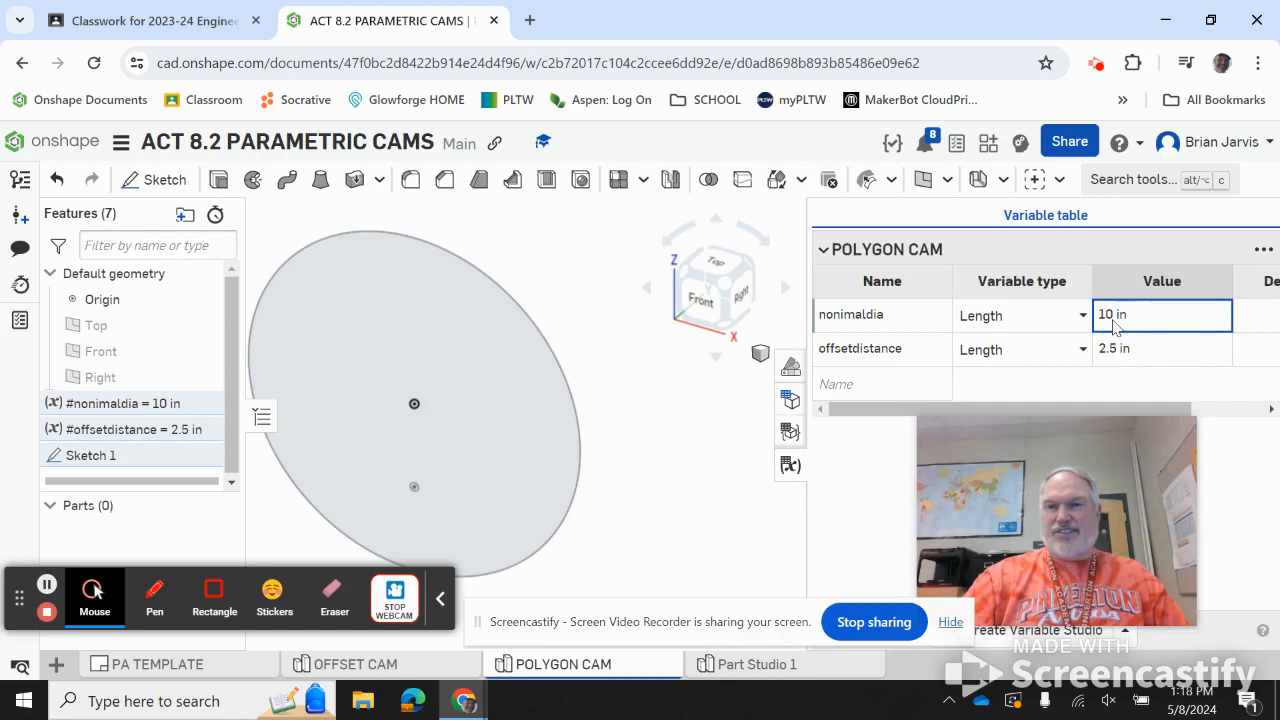
triple_click(1113, 322)
type("2")
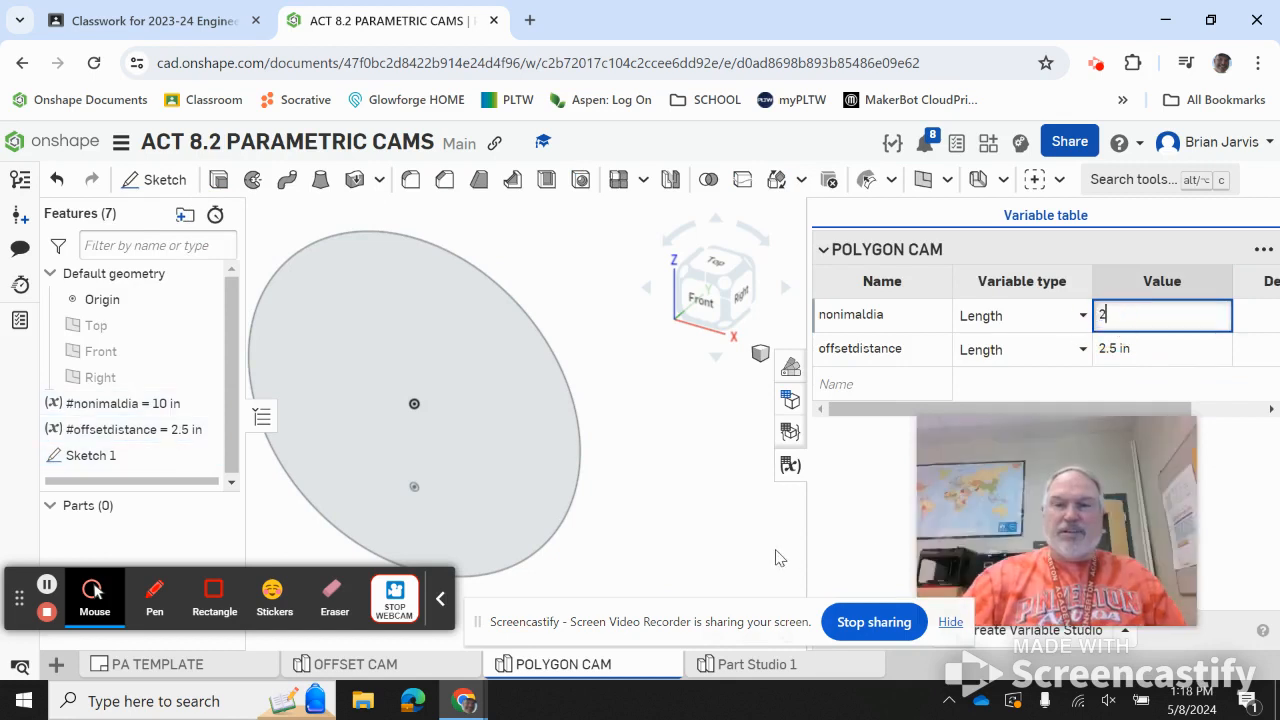
key("Return")
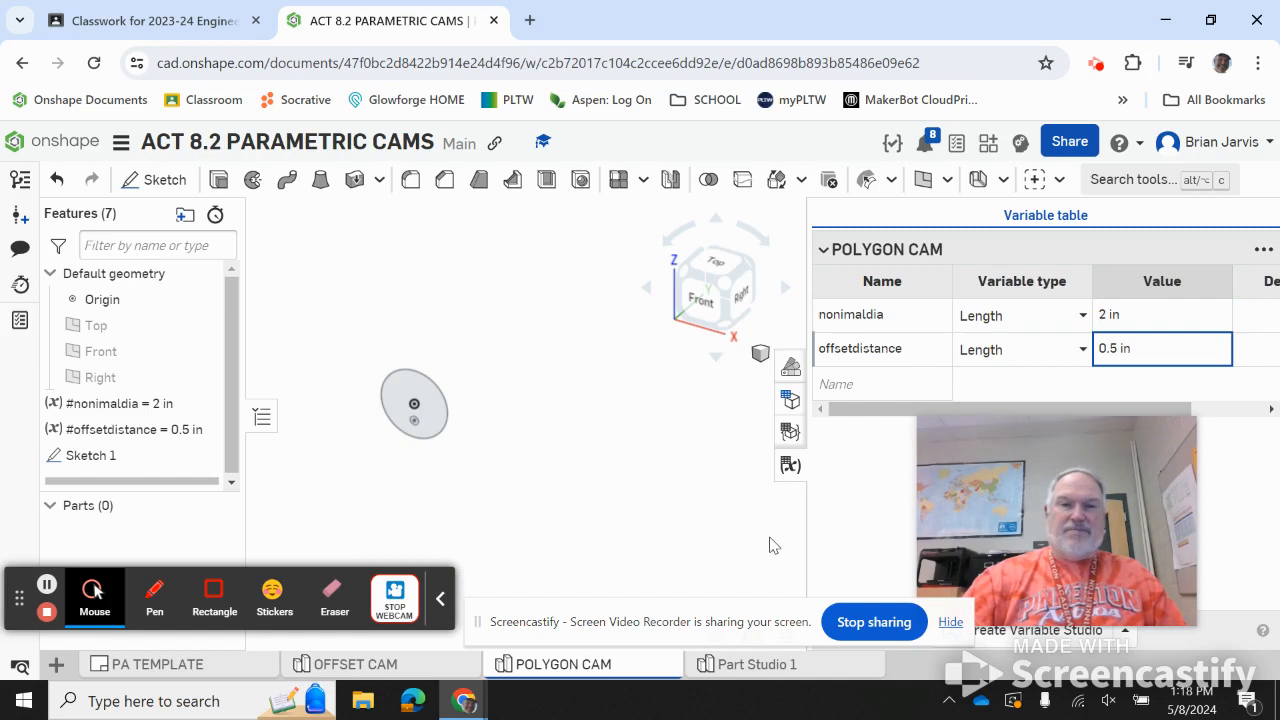
left_click(790, 465)
Edit Sketch 1 and draw a six-sided circumscribed polygon centred on the origin, with an inner circle about 2.89 in in diameter
scroll(575, 462, "up", 1)
left_click(575, 462)
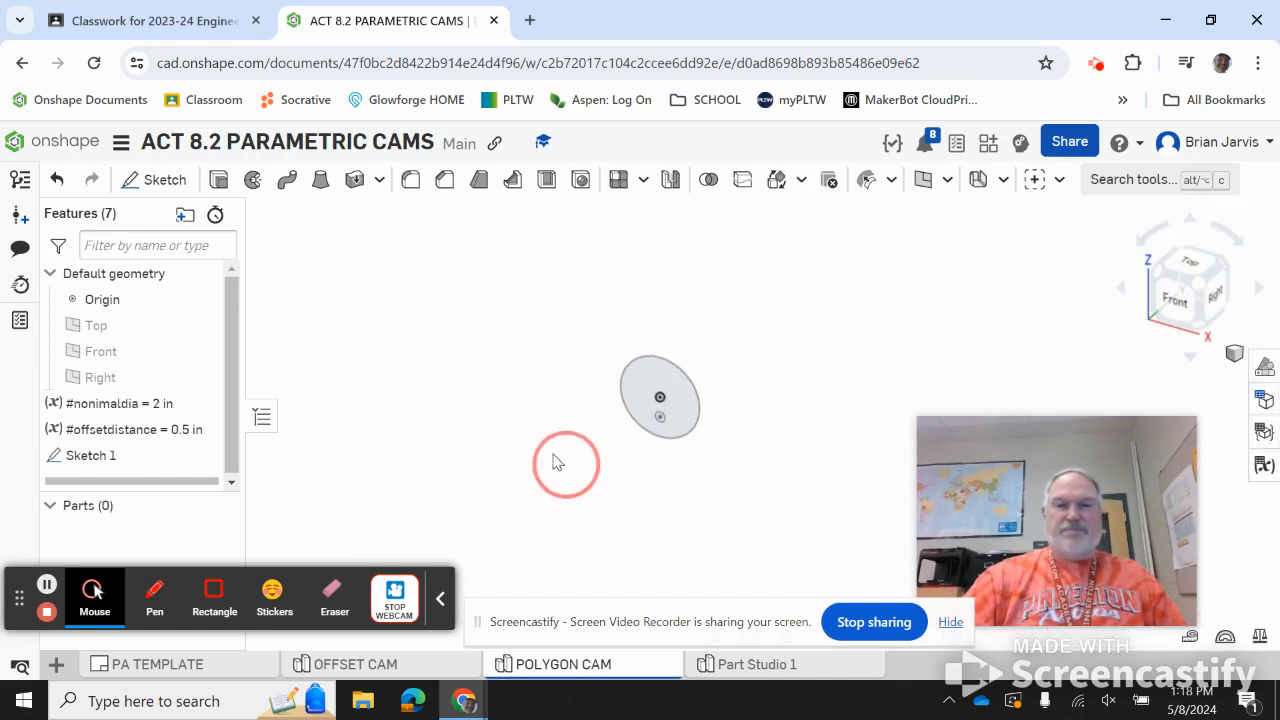
left_click(711, 432)
middle_click(711, 432)
middle_click_drag(688, 379, 583, 341)
scroll(637, 363, "down", 2)
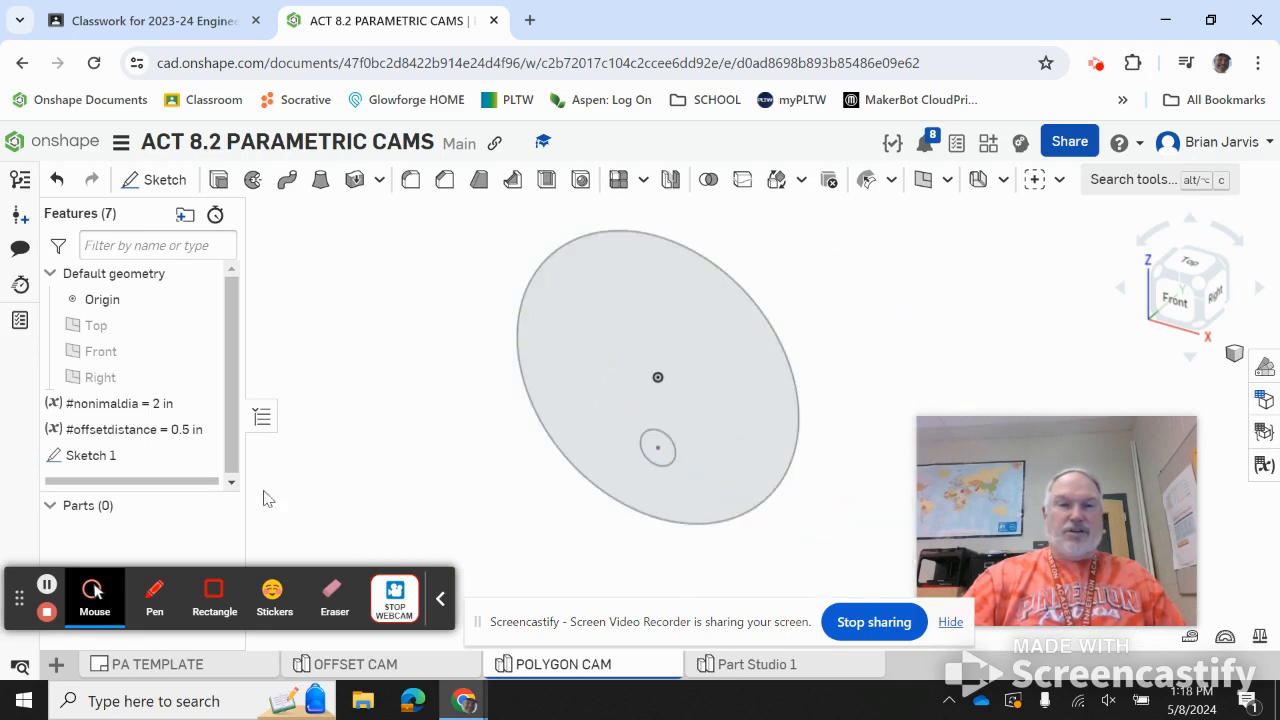
left_click(118, 456)
double_click(118, 456)
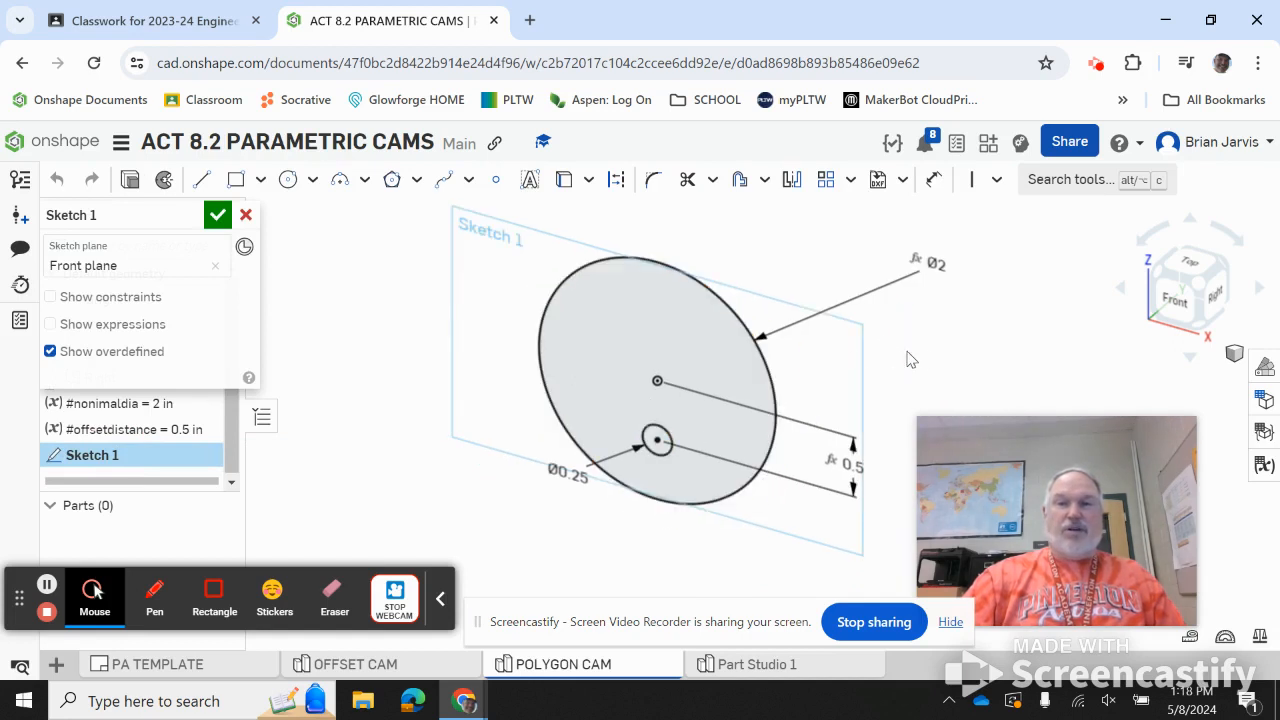
left_click(1173, 300)
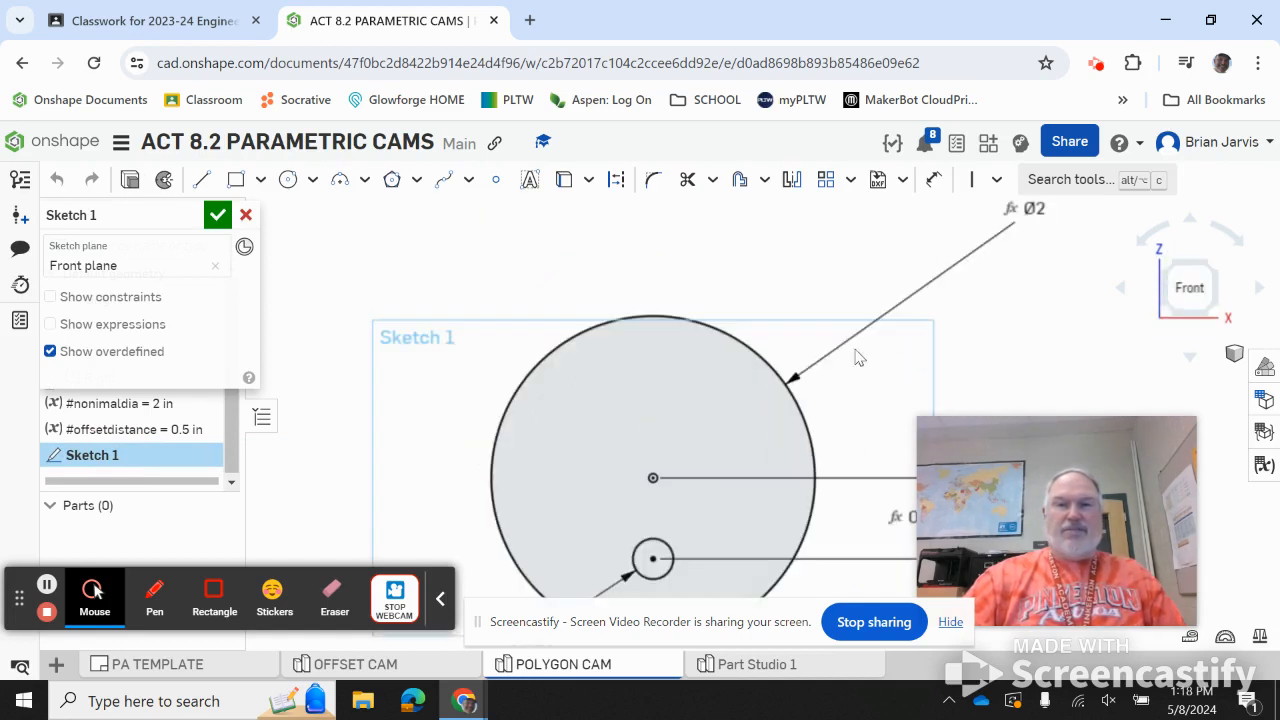
scroll(817, 300, "down", 4)
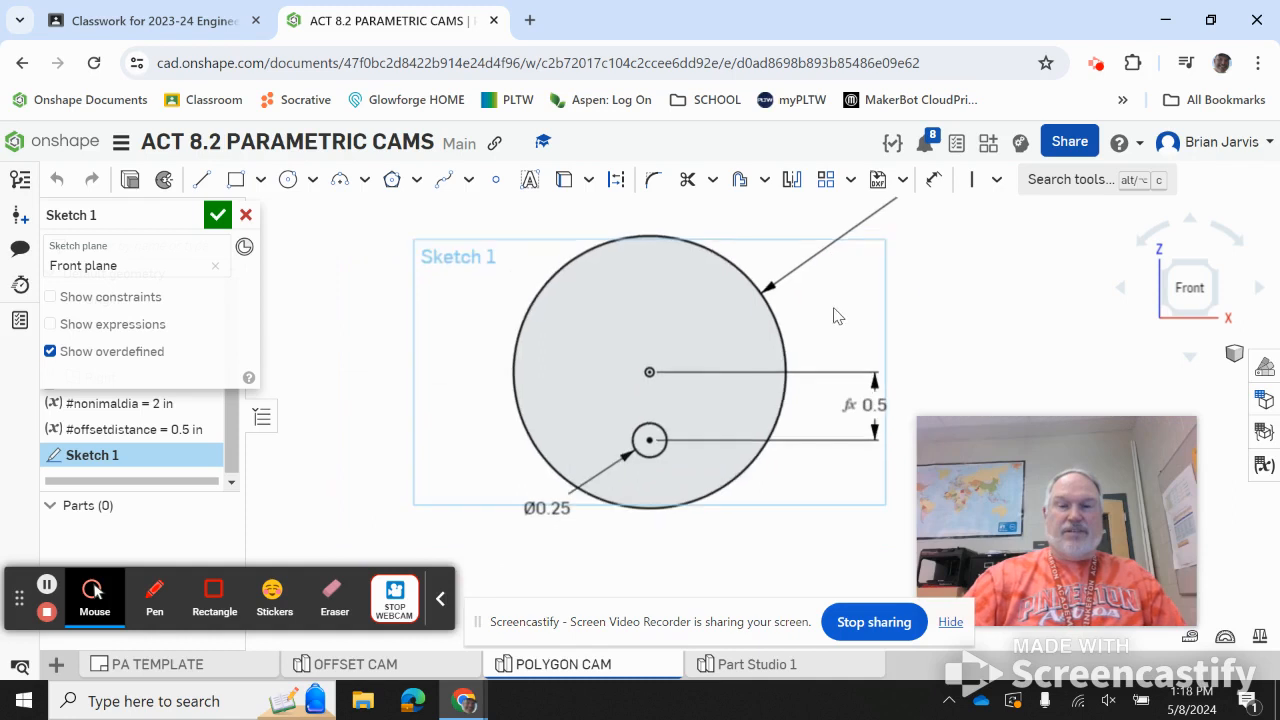
mouse_move(826, 330)
middle_mouse_down()
mouse_move(849, 297)
mouse_move(728, 343)
middle_mouse_up()
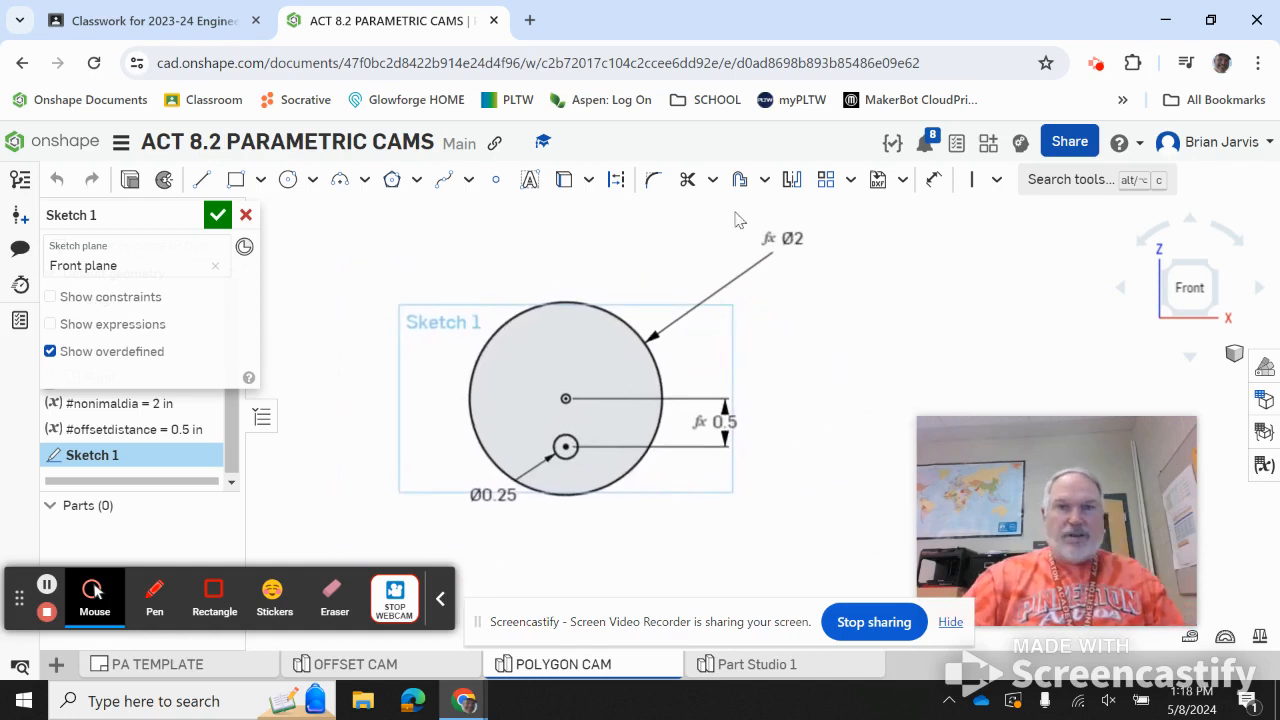
left_click(391, 182)
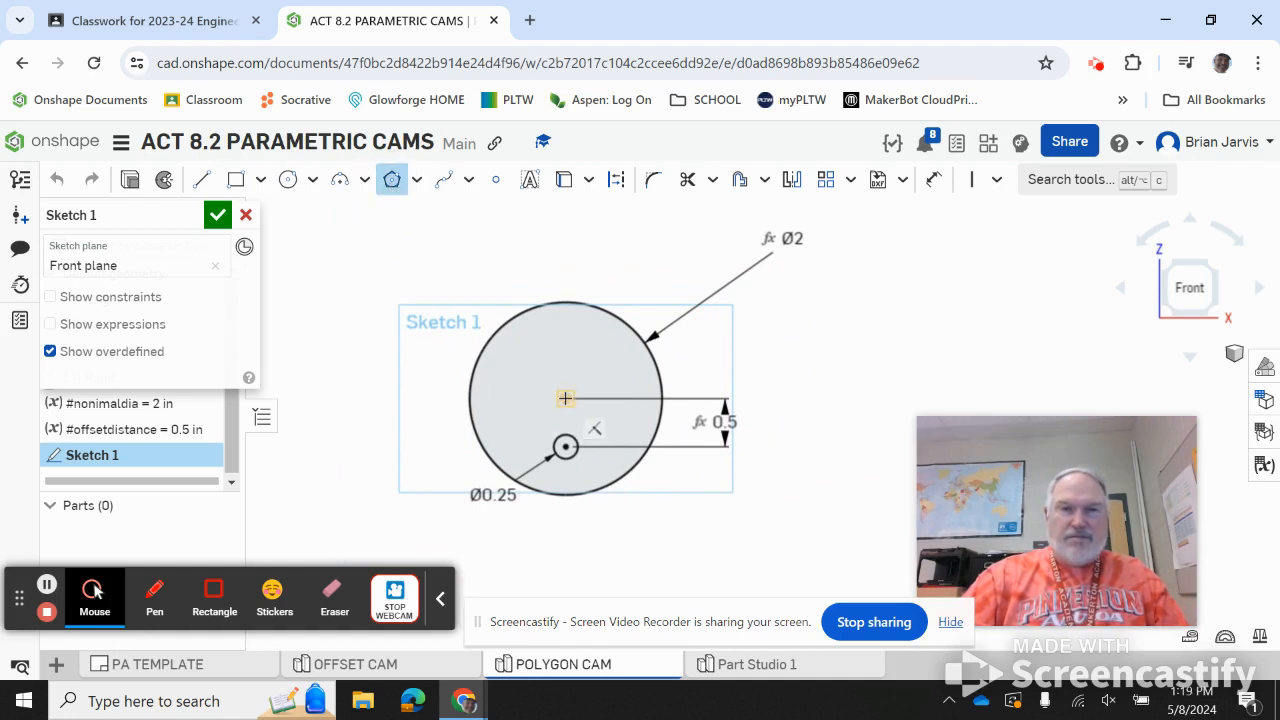
left_click(563, 398)
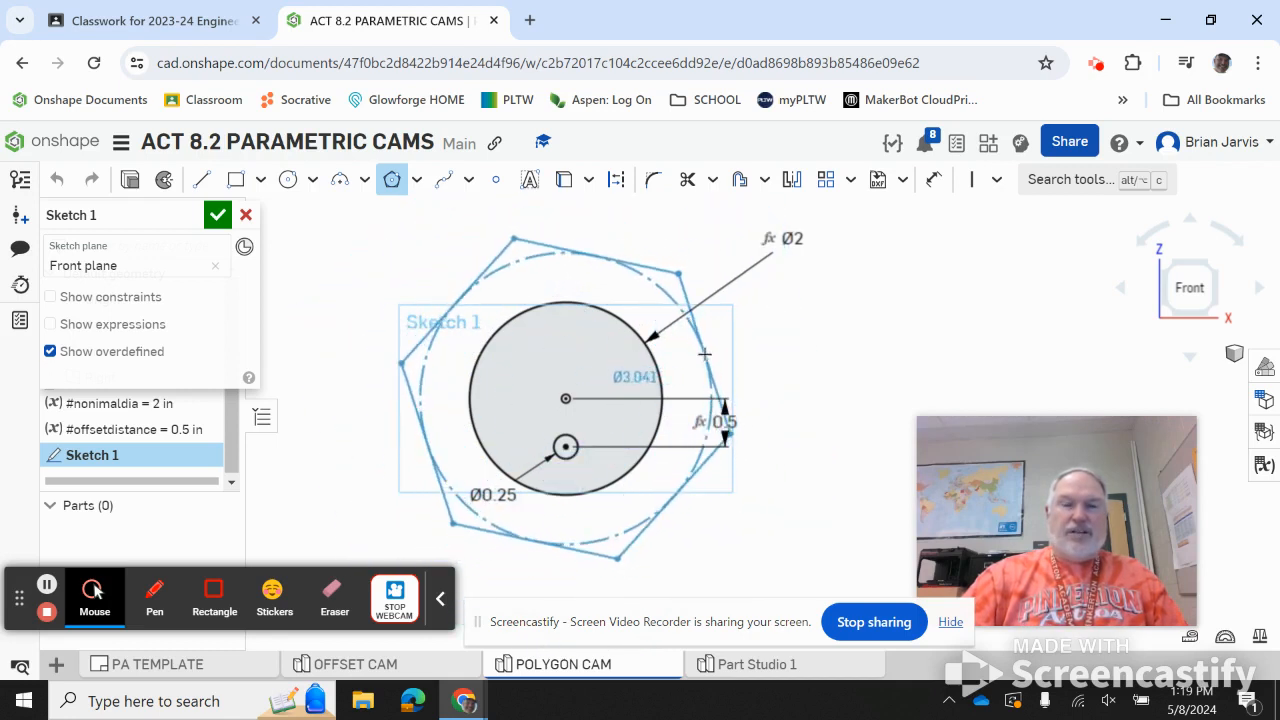
left_click(694, 347)
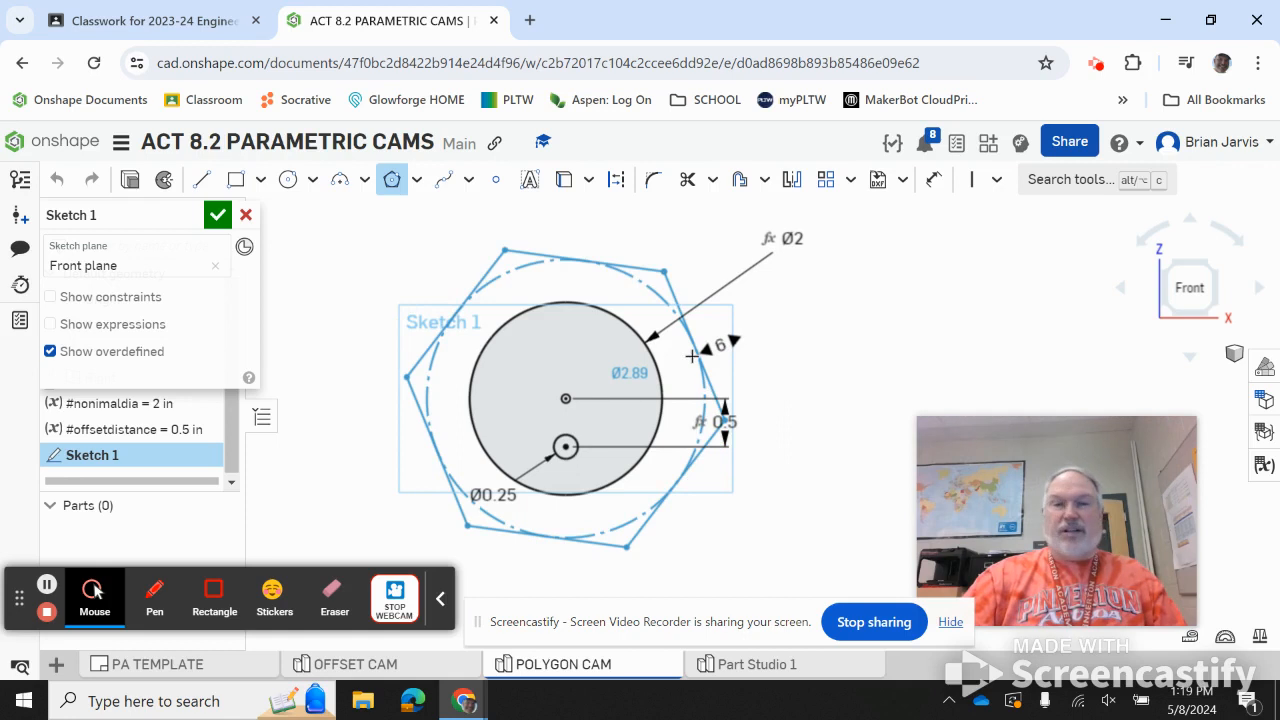
left_click(692, 355)
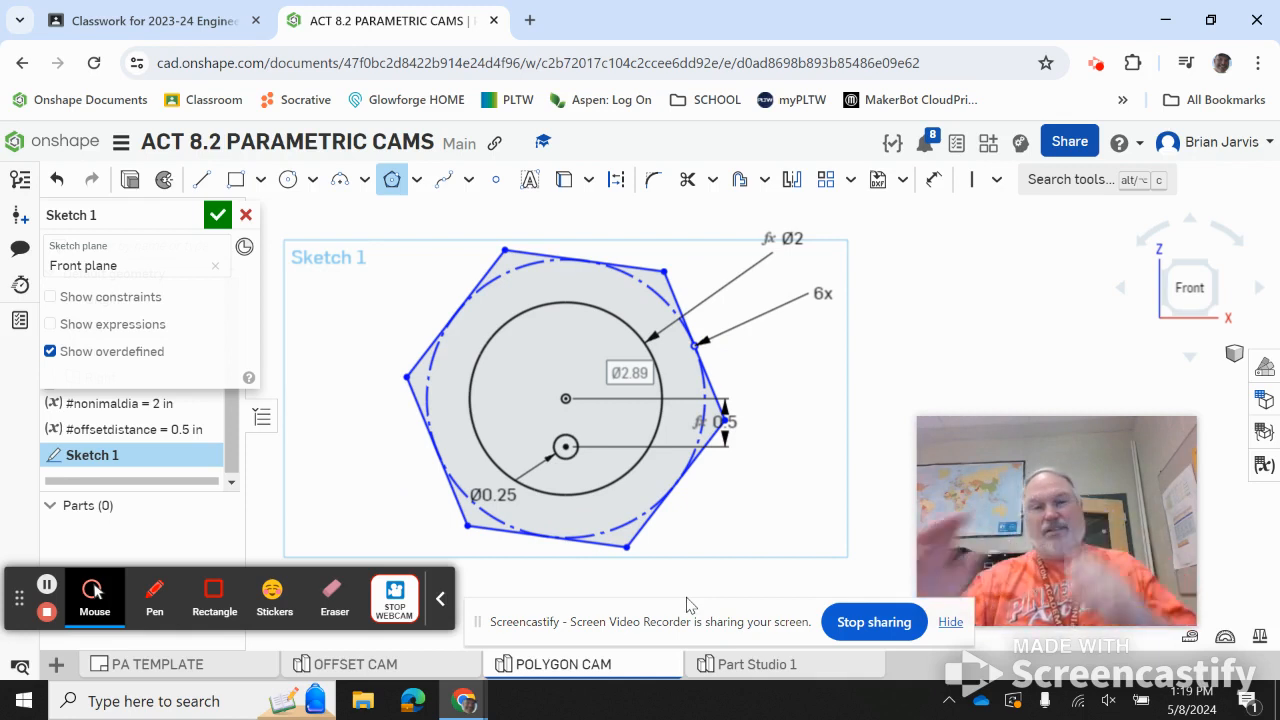
Apply a Horizontal constraint to the upper edge of the hexagon
left_click(996, 179)
left_click(1010, 360)
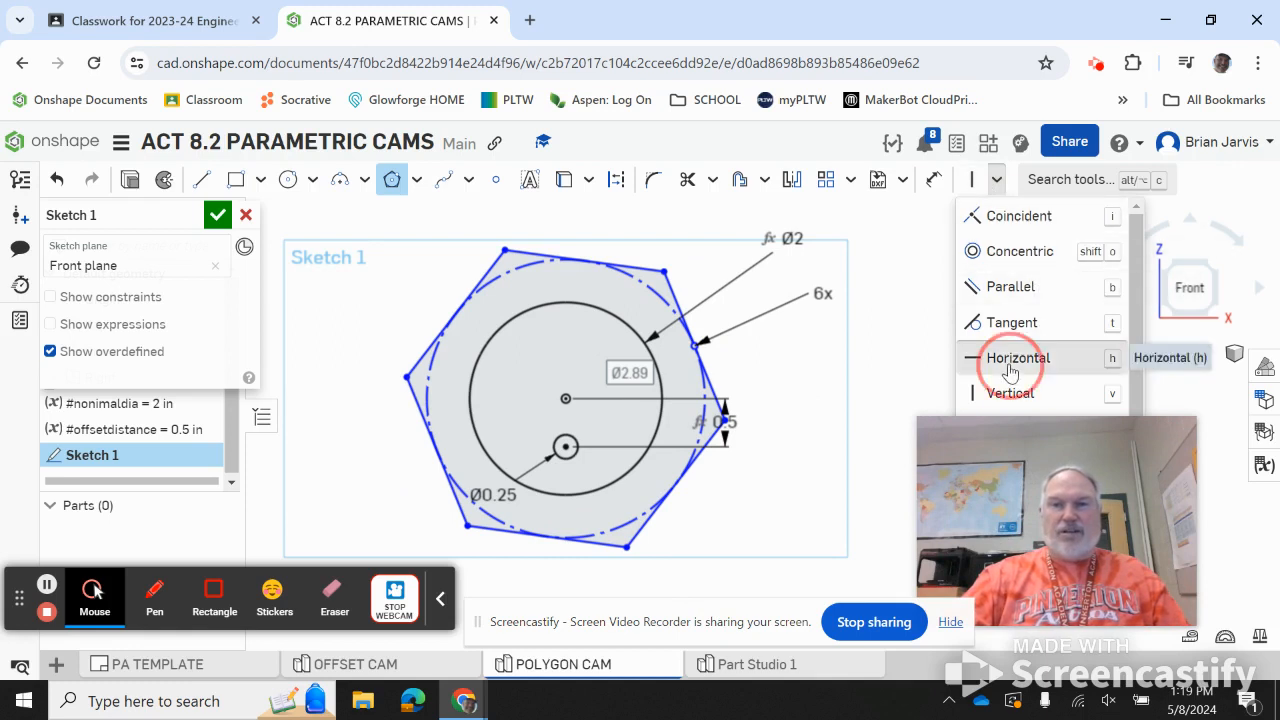
left_click(556, 258)
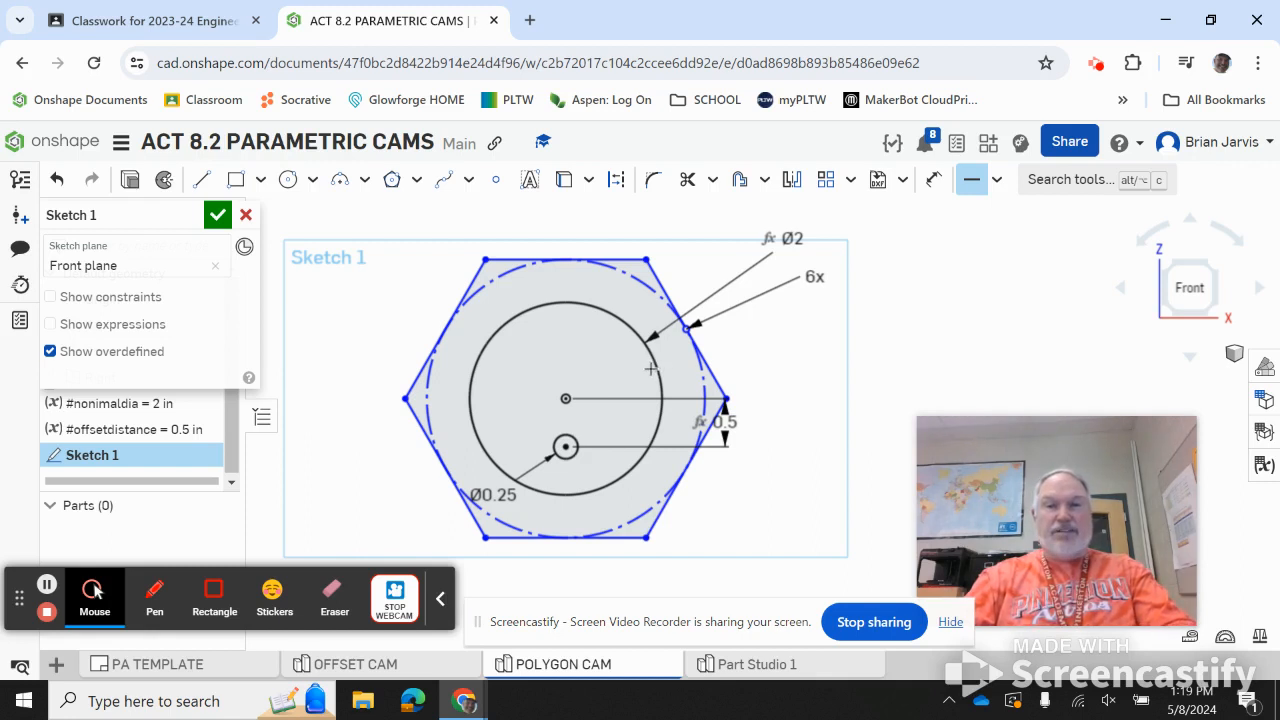
left_click(656, 366)
left_click(632, 369)
left_click(973, 179)
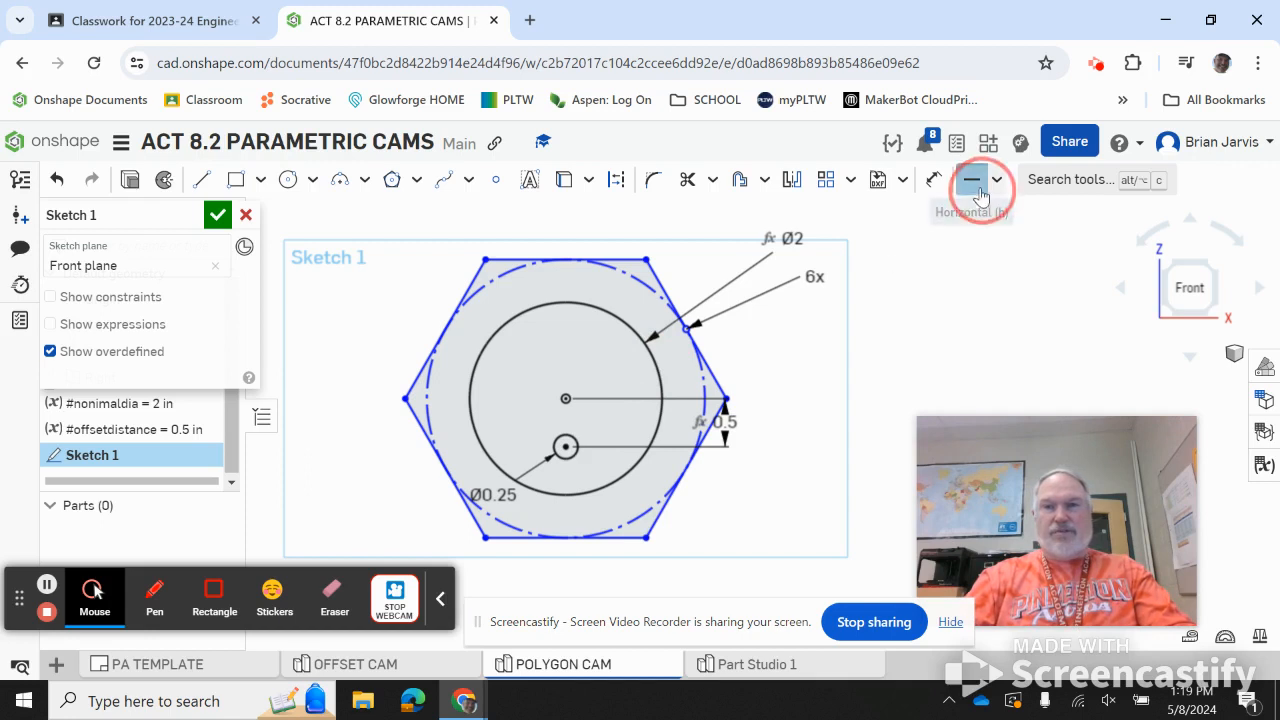
Delete the original 2 in diameter cam circle from inside the hexagon
left_click(625, 325)
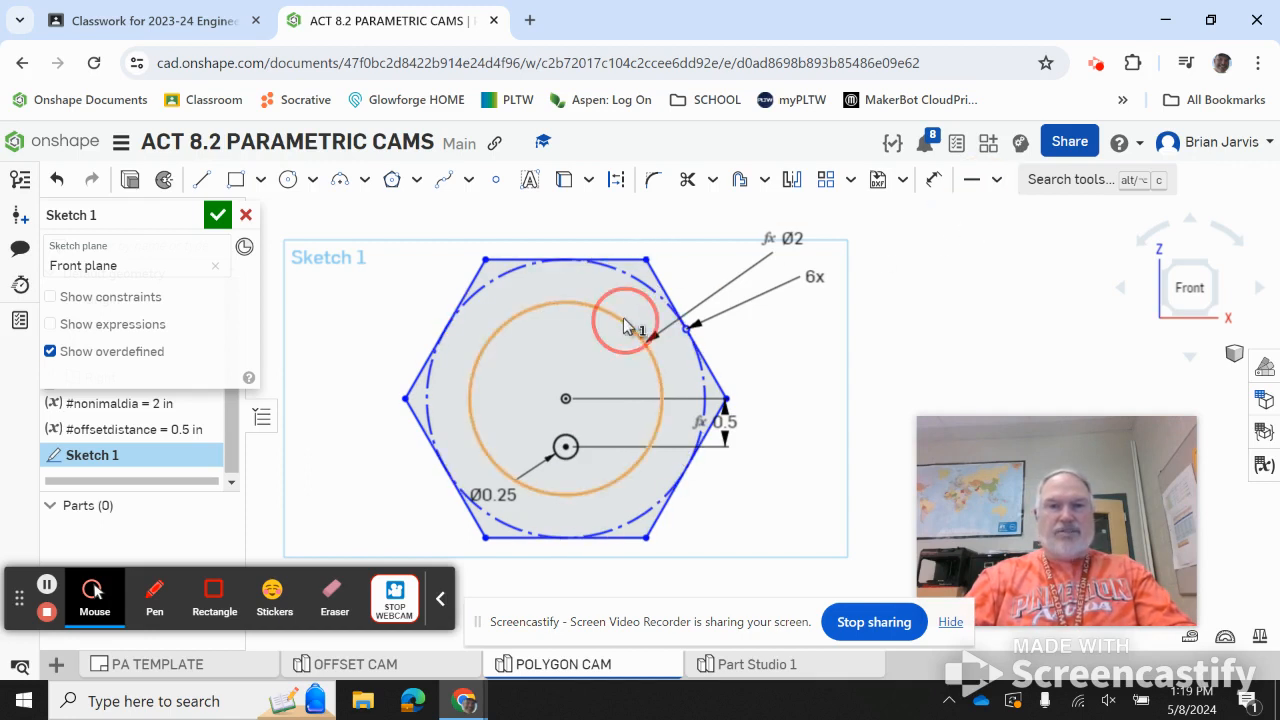
key("Delete")
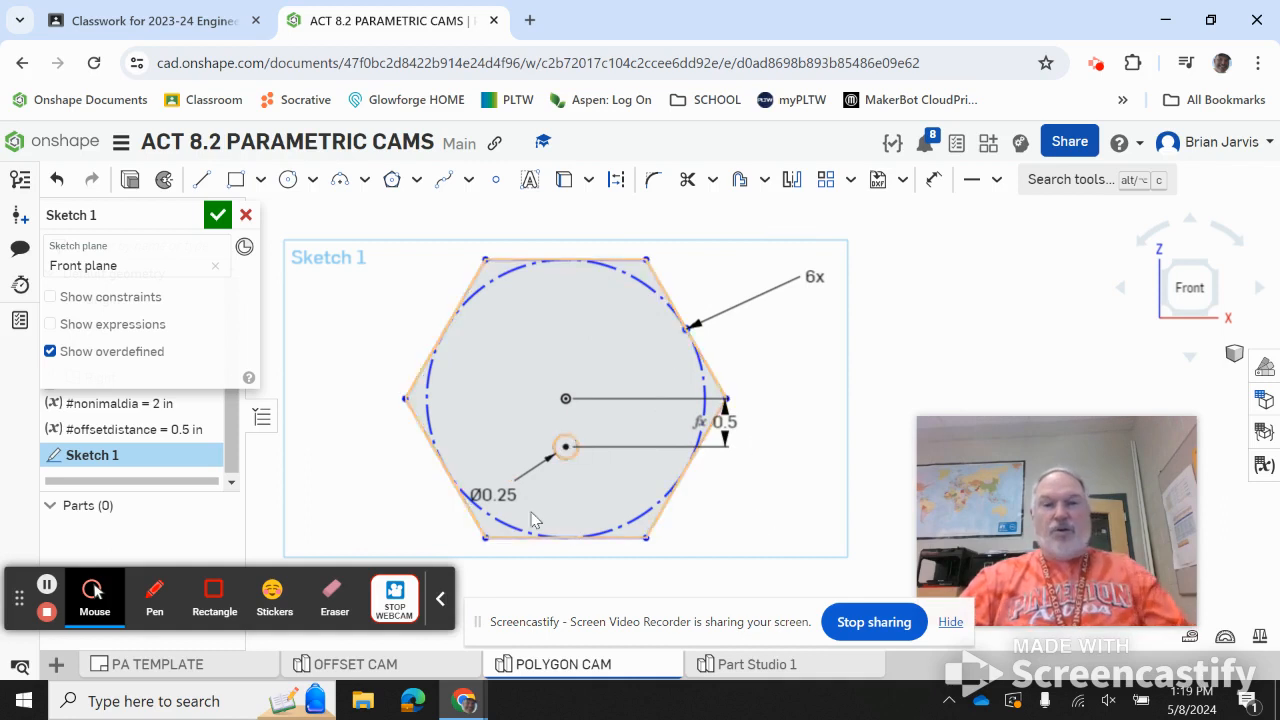
left_click(570, 452)
left_click(668, 514)
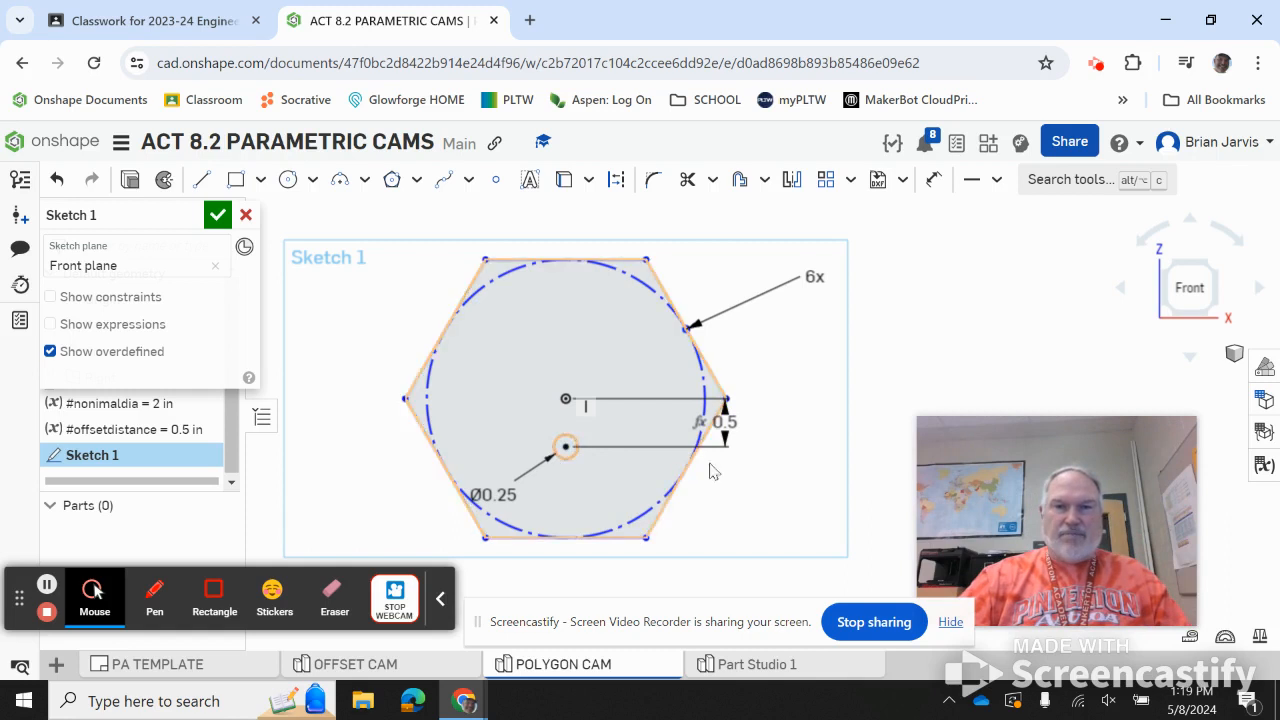
Delete the hole's vertical offset dimension and move the 0.25 in hole's centre onto the origin
left_click(733, 424)
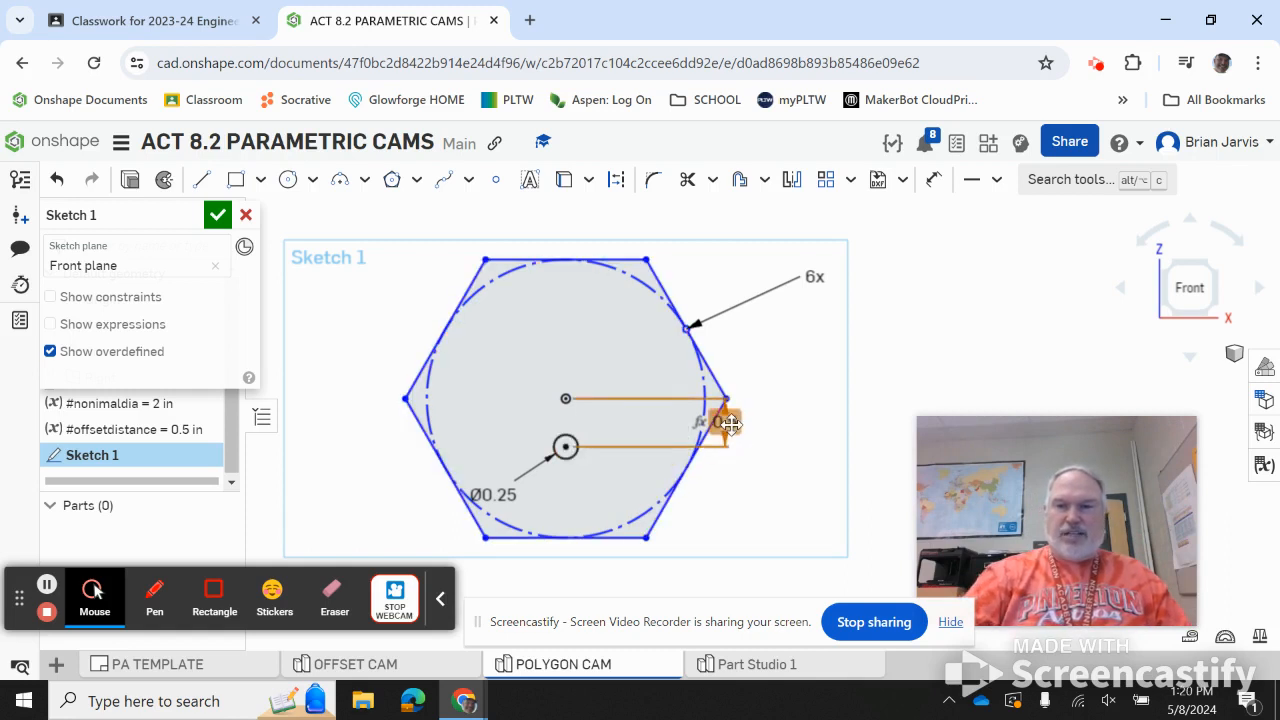
key("Delete")
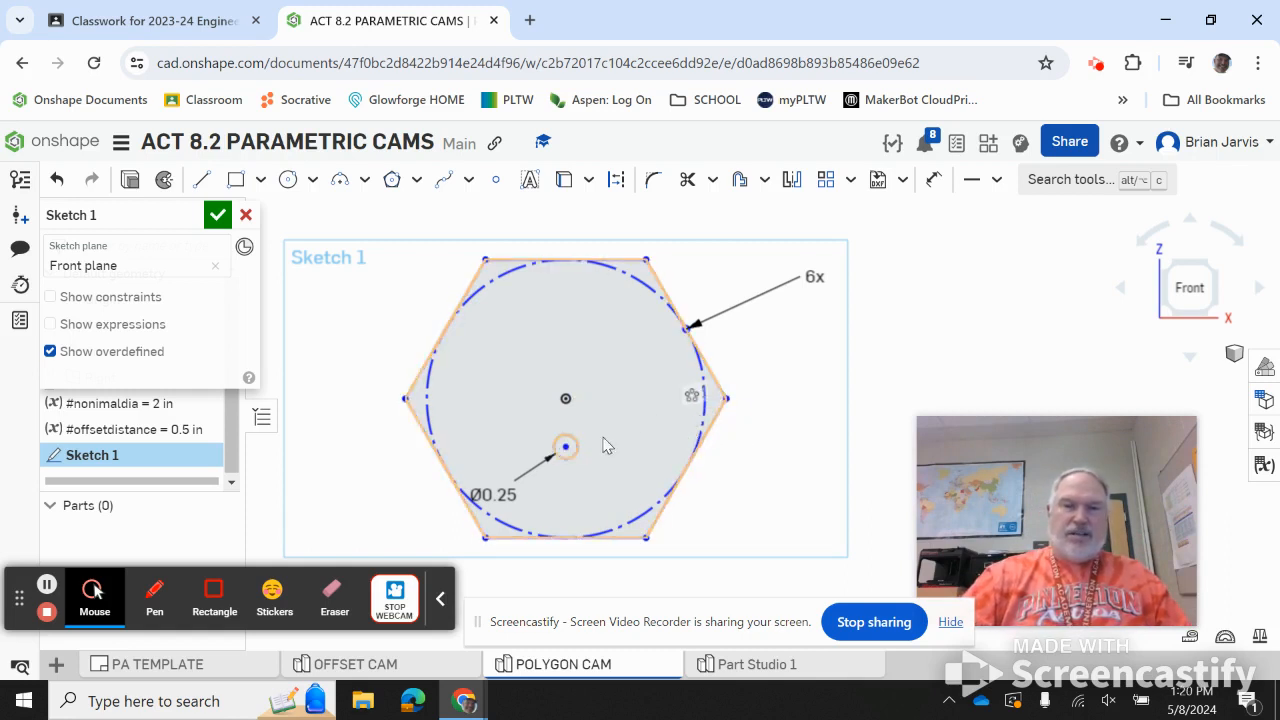
left_click_drag(565, 448, 565, 399)
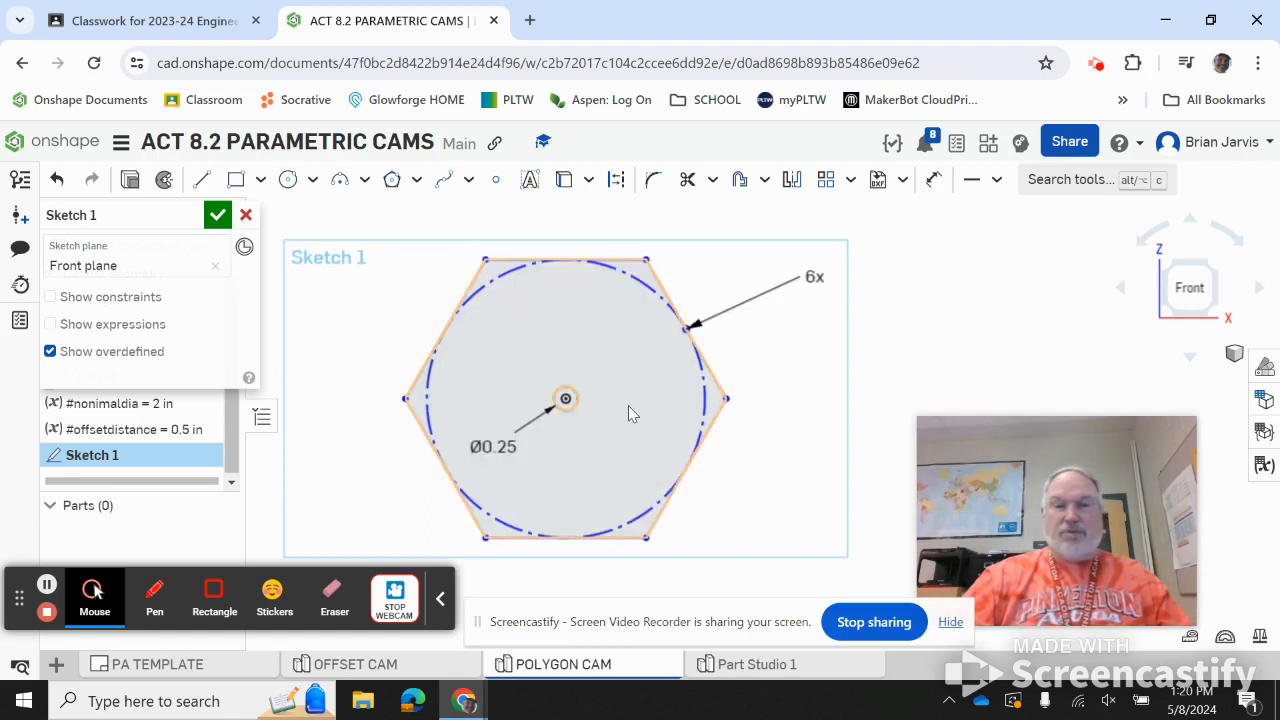
Dimension the vertical distance from the hexagon's upper edge to the origin
scroll(559, 334, "up", 1)
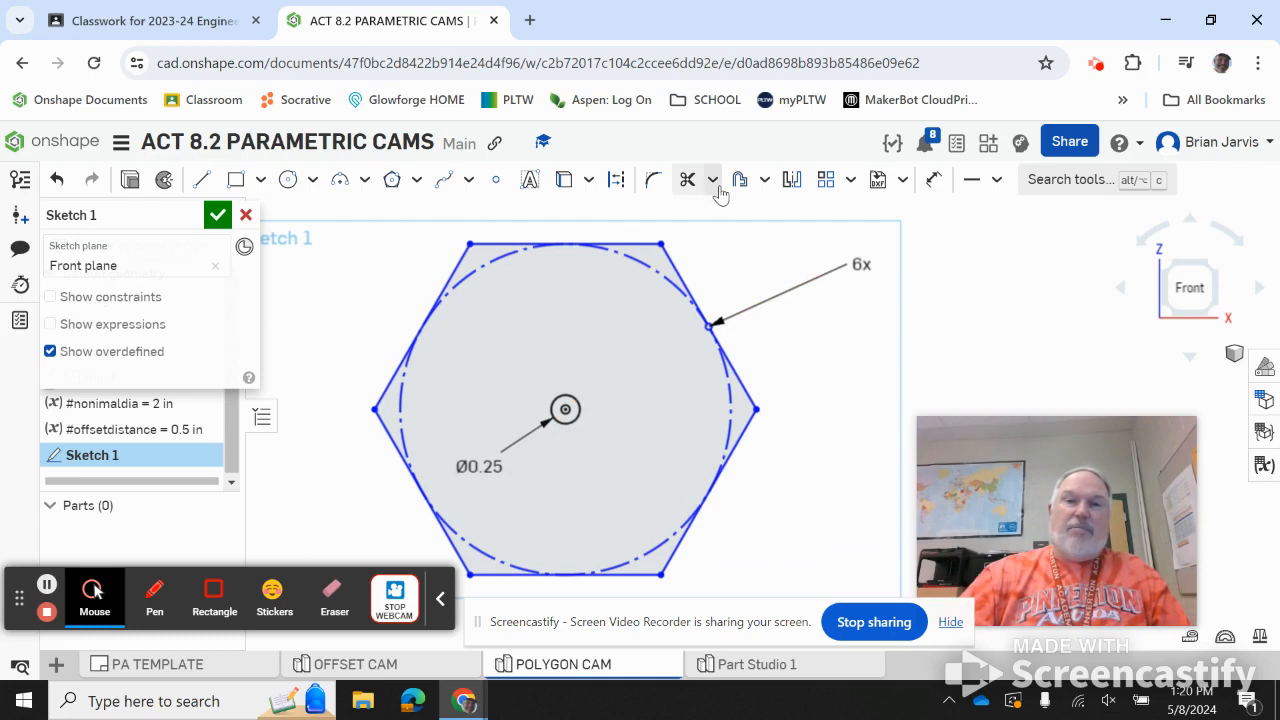
left_click(924, 186)
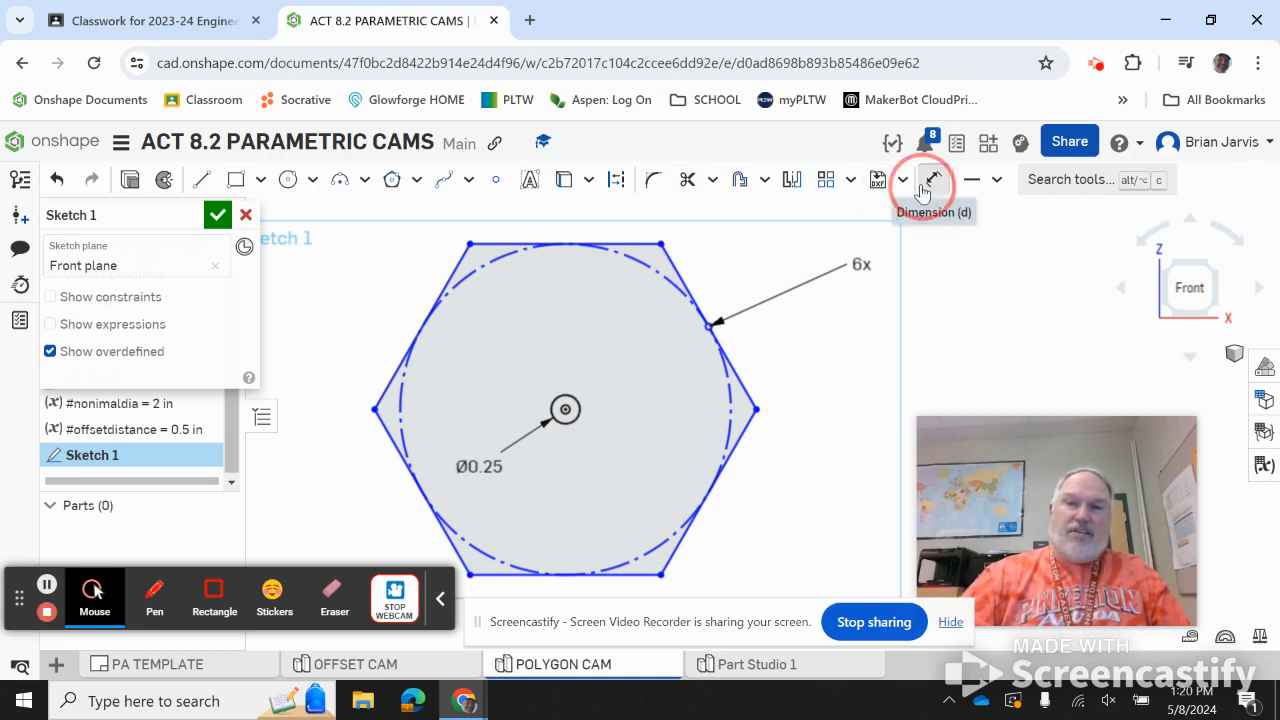
left_click(606, 243)
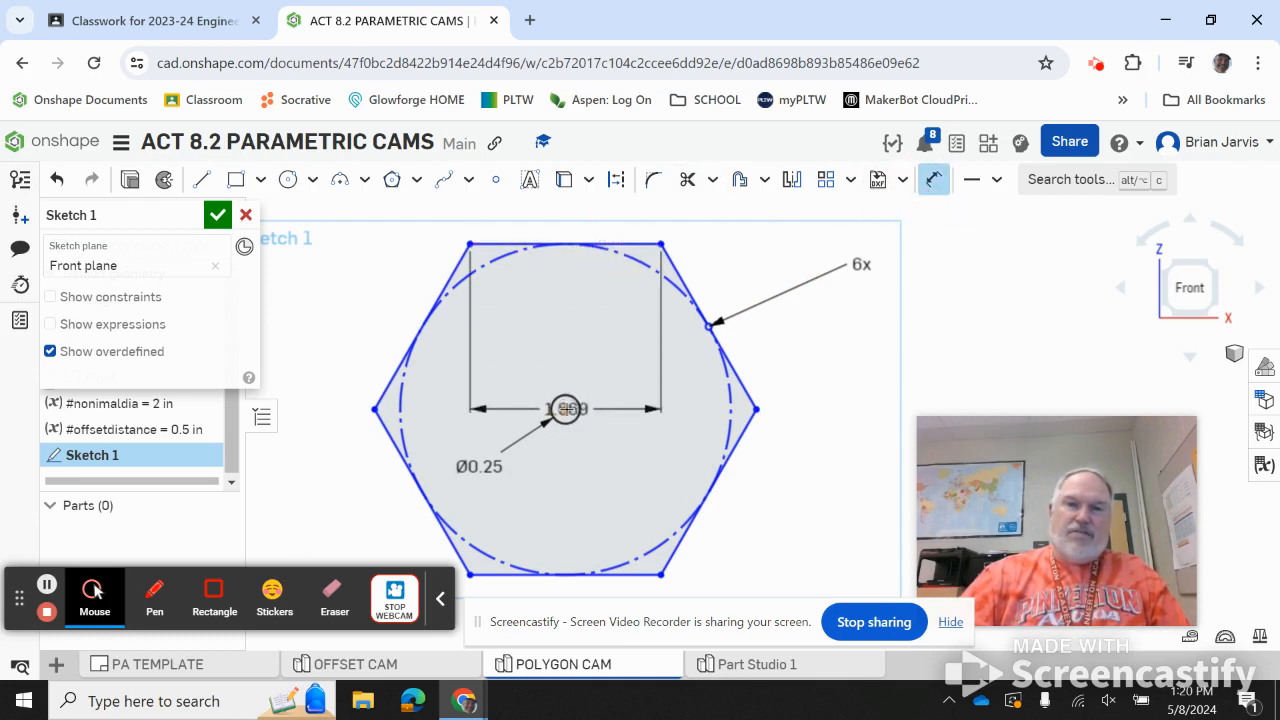
left_click(565, 408)
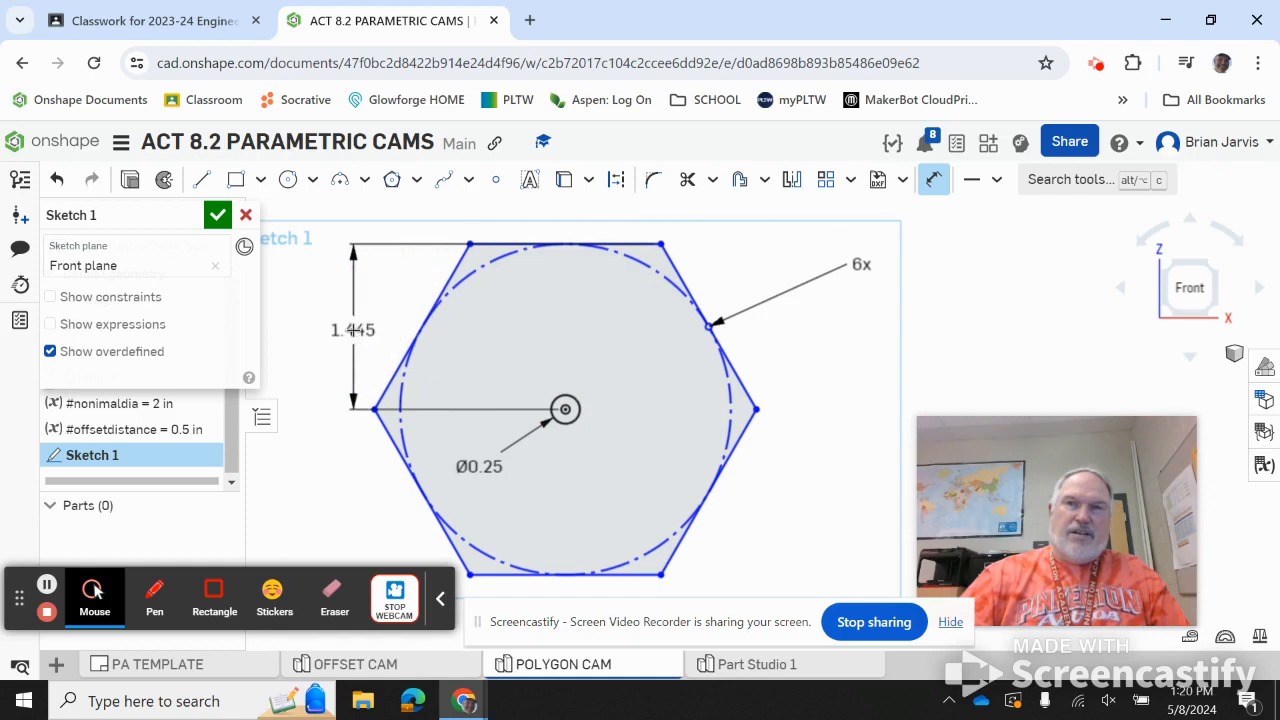
left_click(352, 330)
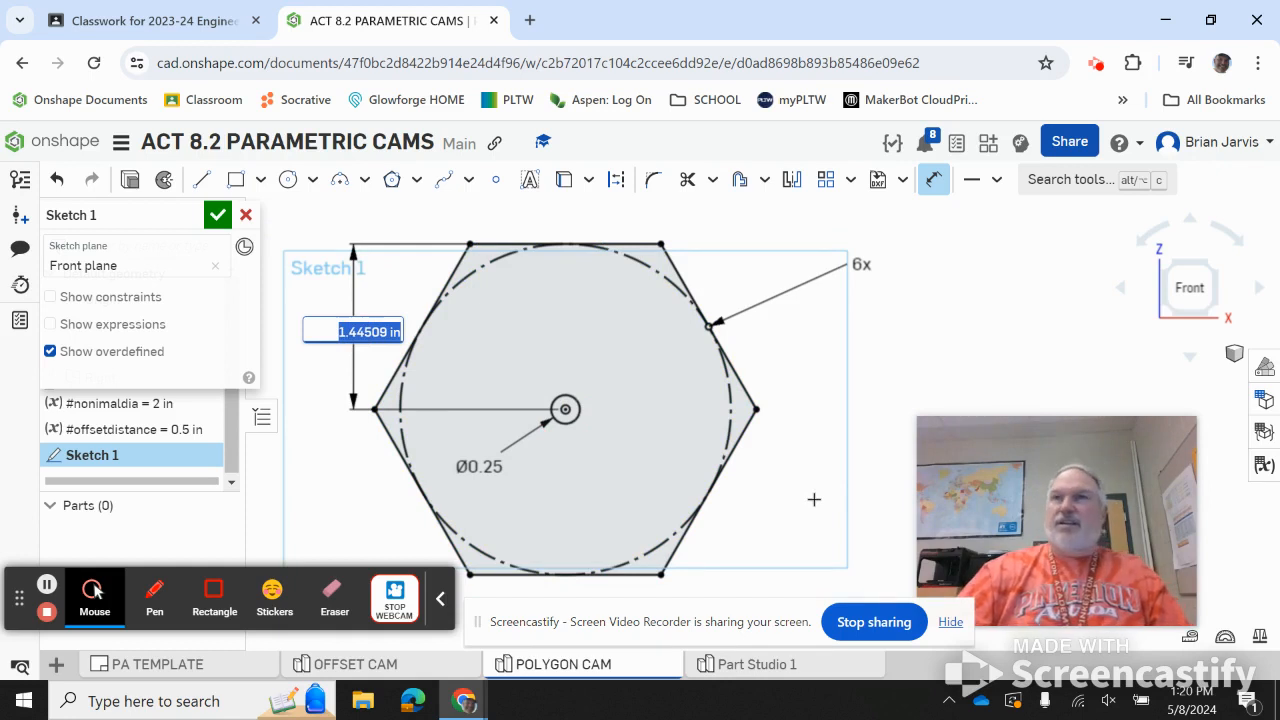
Show the variable table and add a Length variable named polyheight to POLYGON CAM
left_click(1264, 465)
scroll(540, 474, "down", 3)
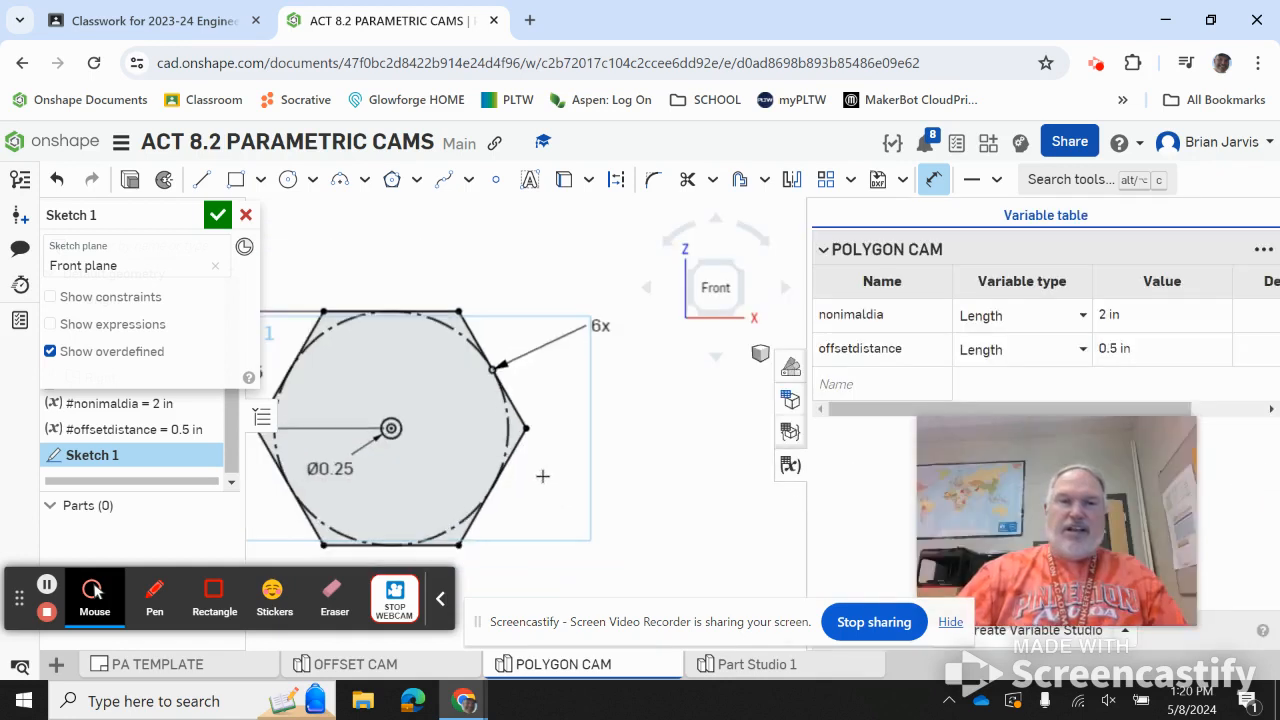
mouse_move(551, 480)
middle_mouse_down()
mouse_move(633, 410)
mouse_move(661, 436)
middle_mouse_up()
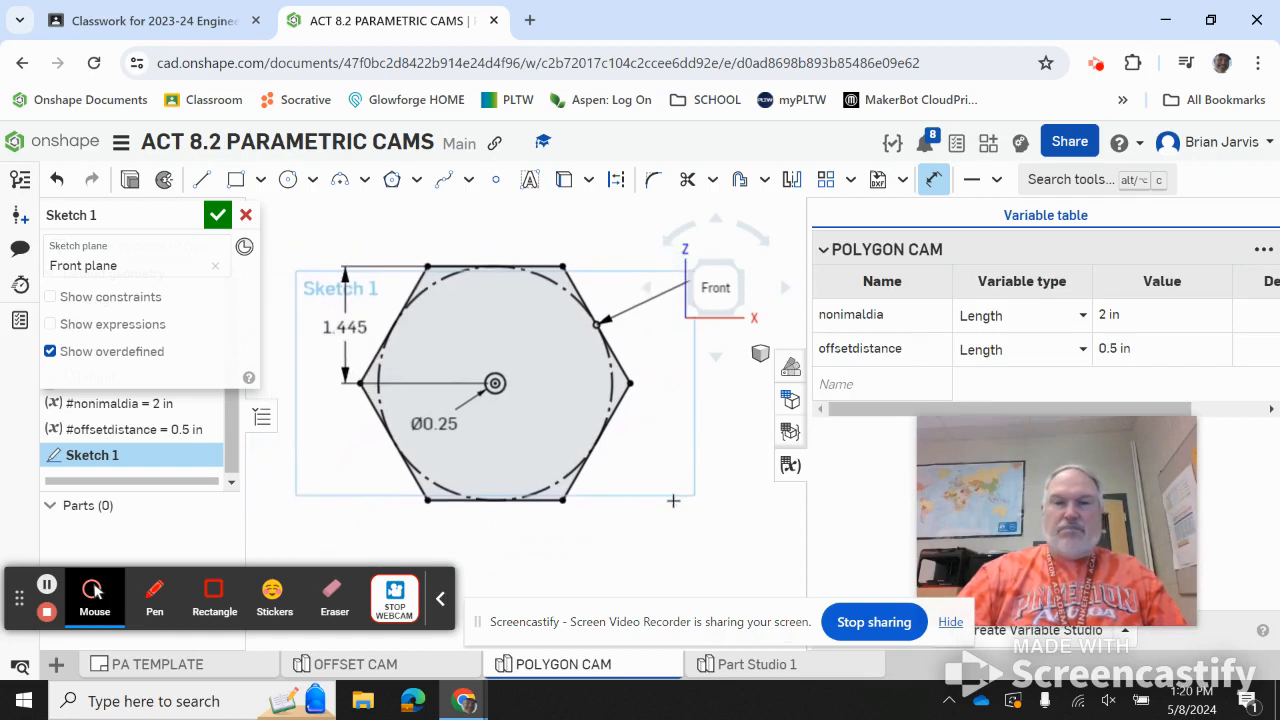
left_click(848, 384)
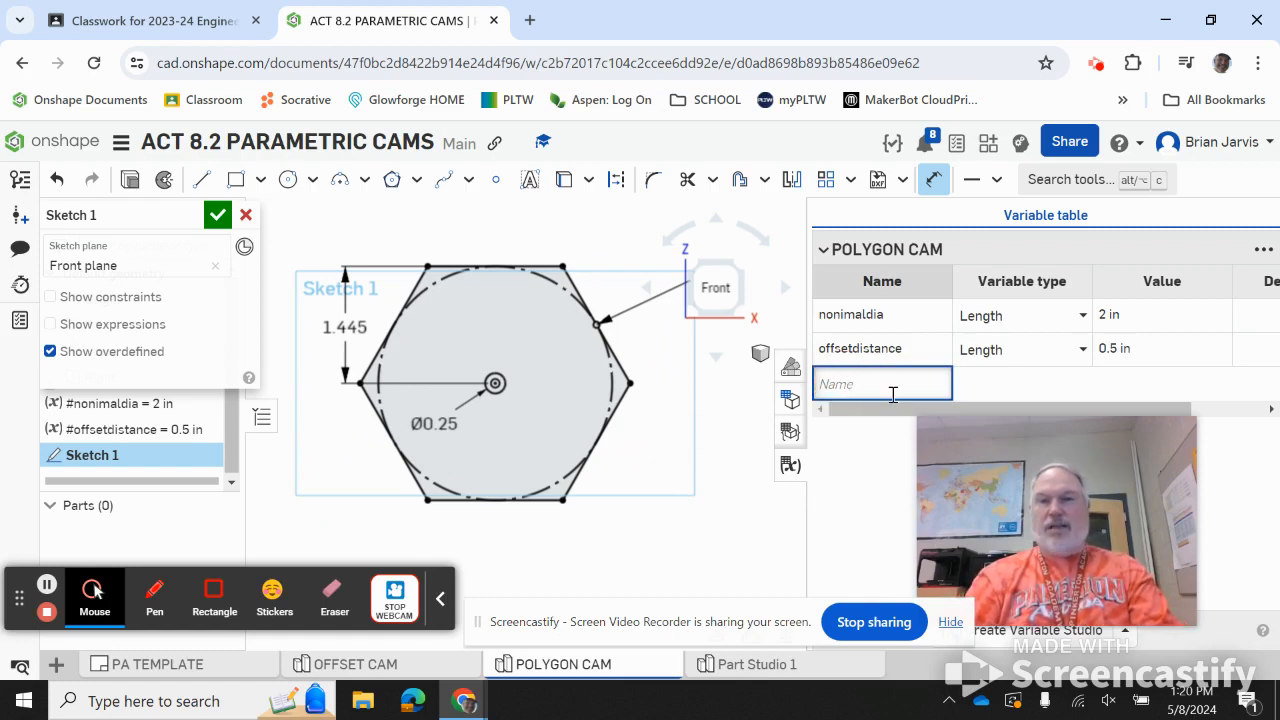
type("P")
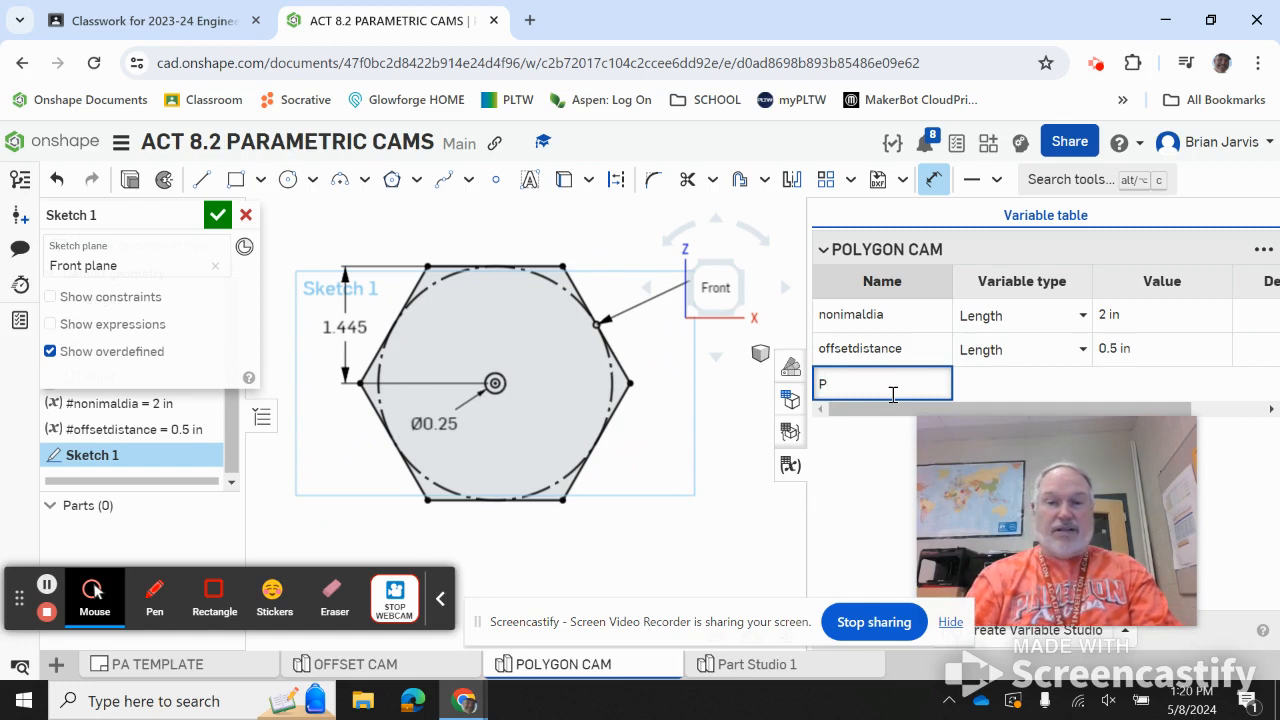
key("BackSpace")
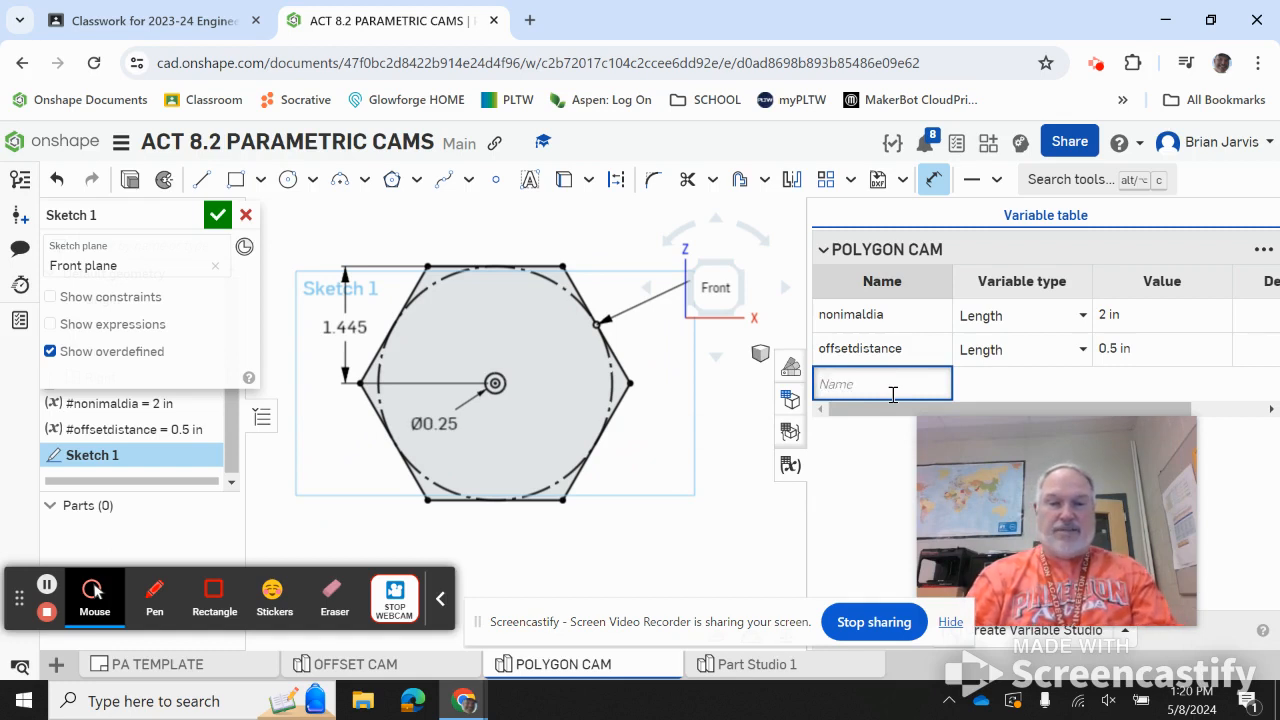
type("P")
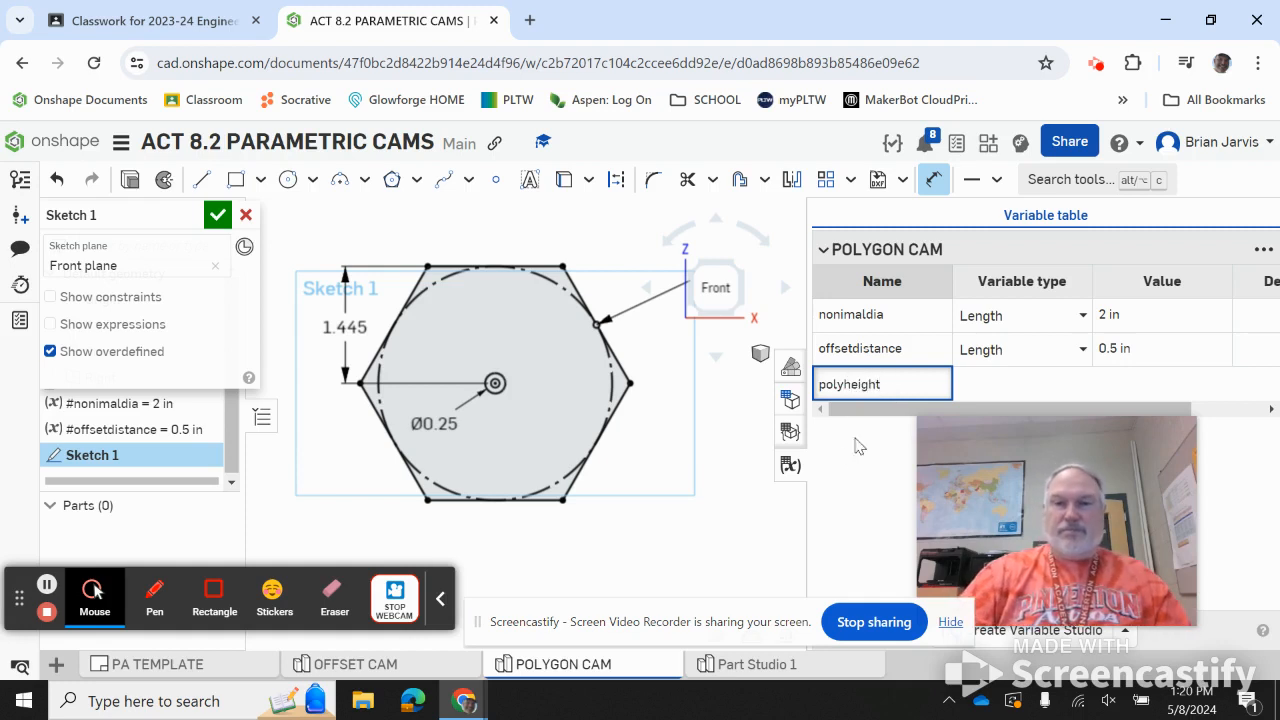
key("Return")
Set the polyheight variable's value to #nonimaldia/2
left_click(1114, 388)
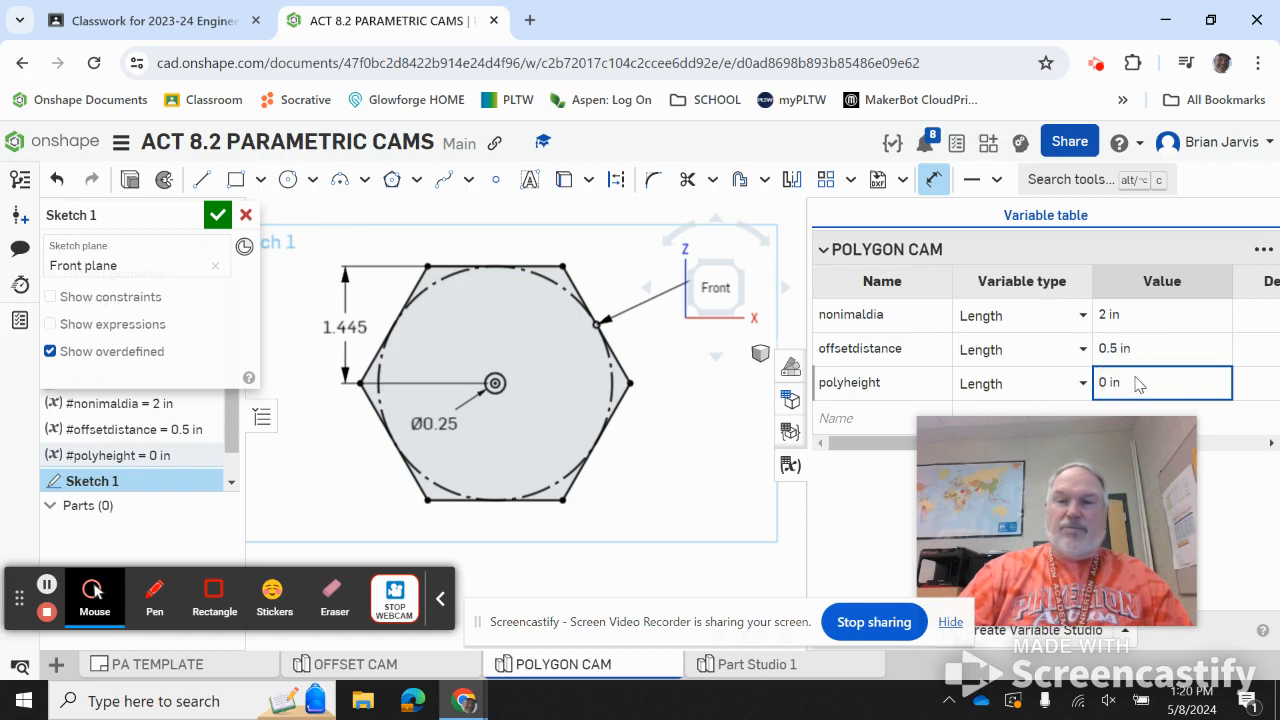
key("ctrl+a")
type("#")
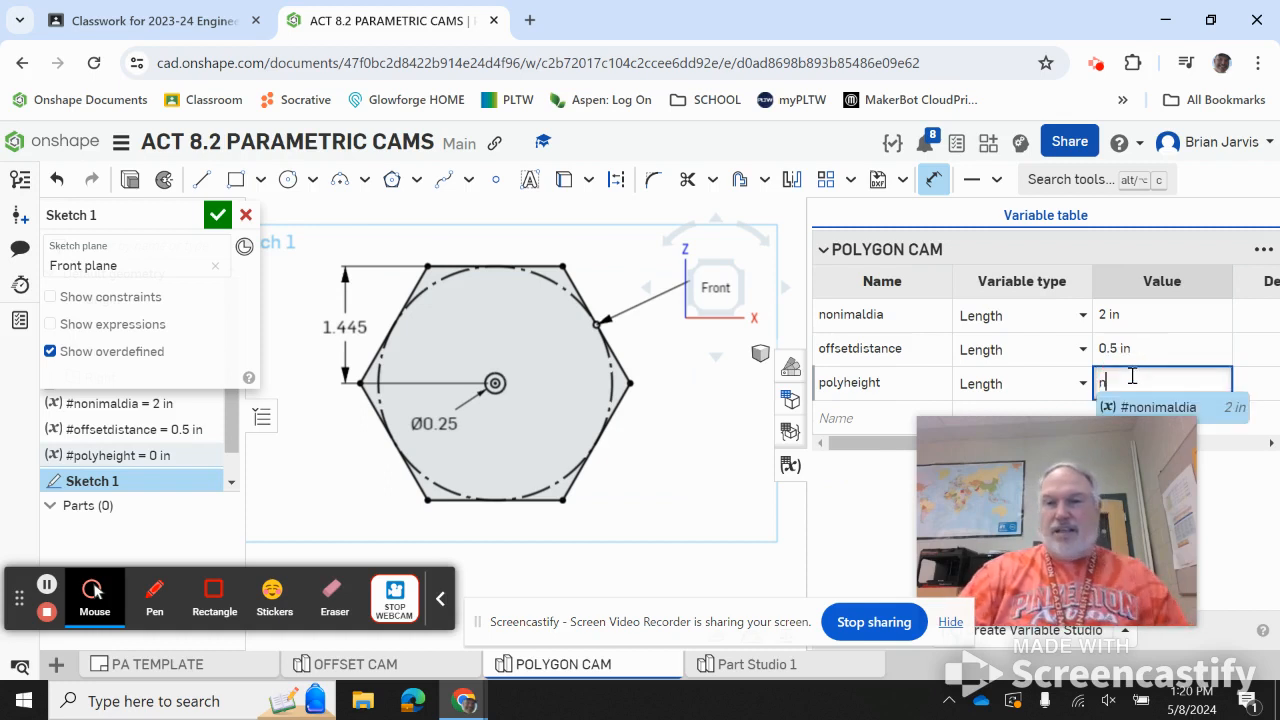
left_click(1145, 403)
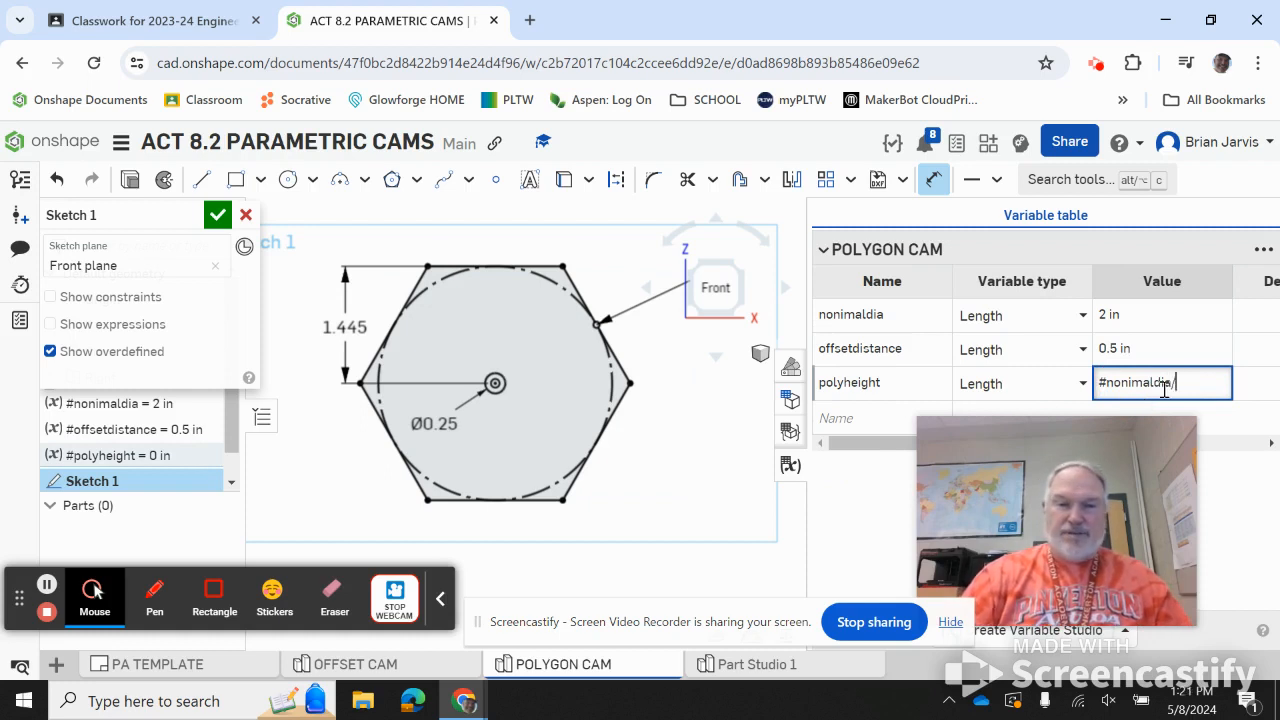
key("Return")
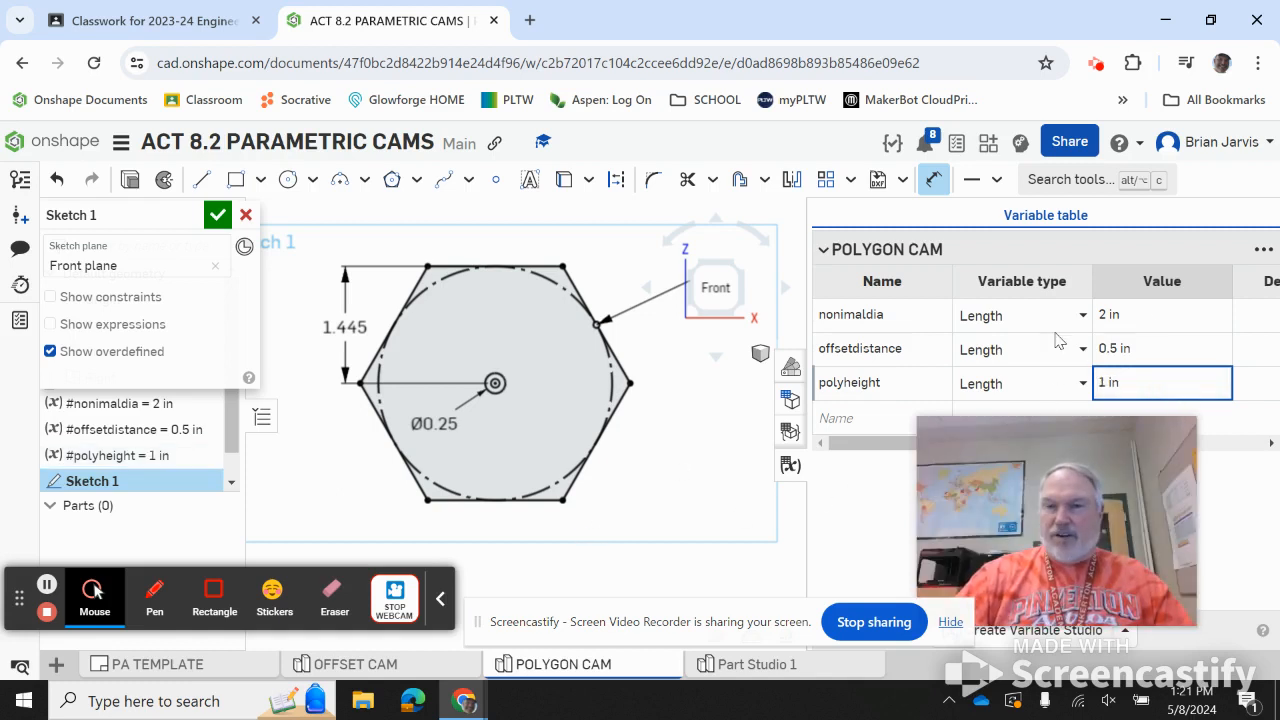
Set the vertical dimension between the hexagon's upper edge and the origin to #polyheight
double_click(350, 326)
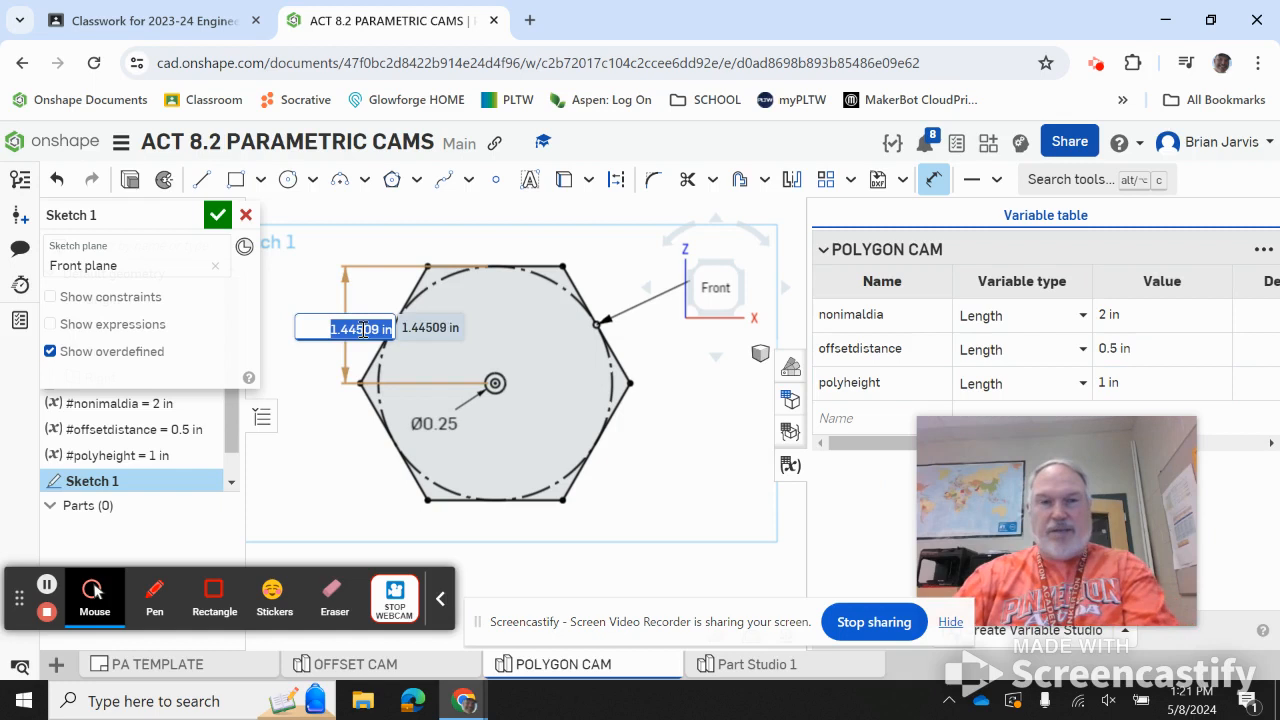
type("p")
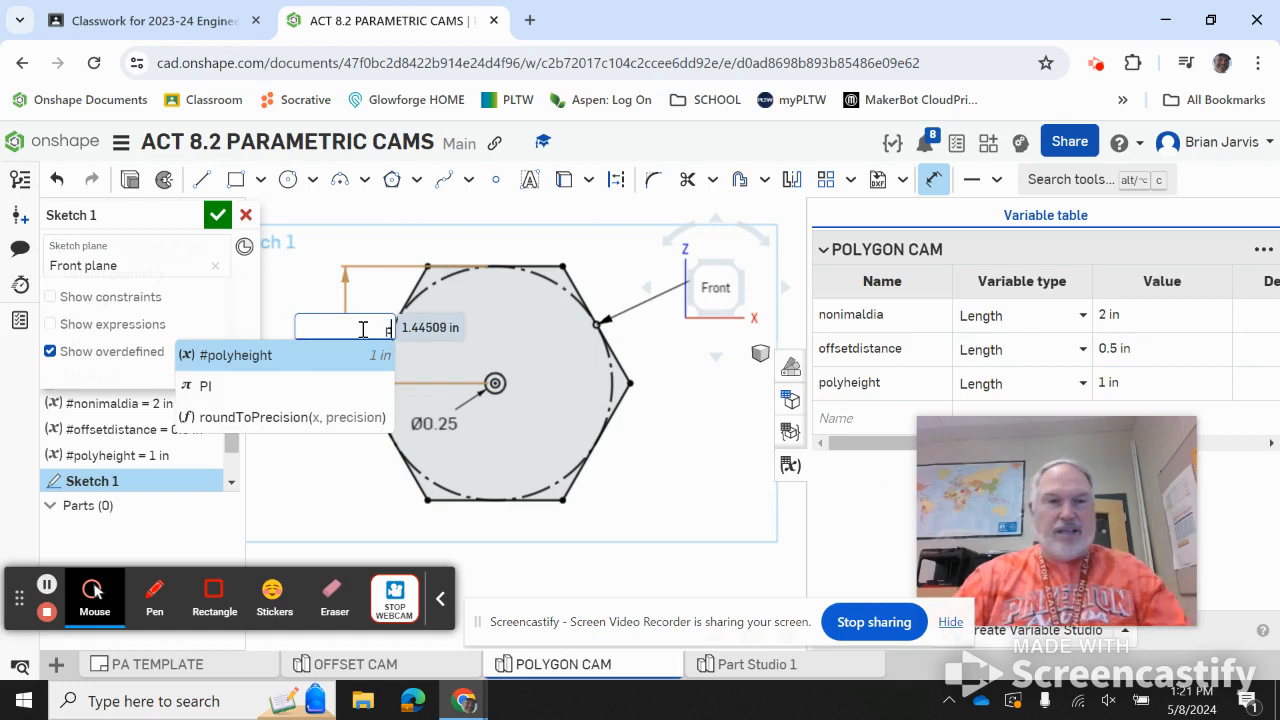
left_click(228, 356)
key("Return")
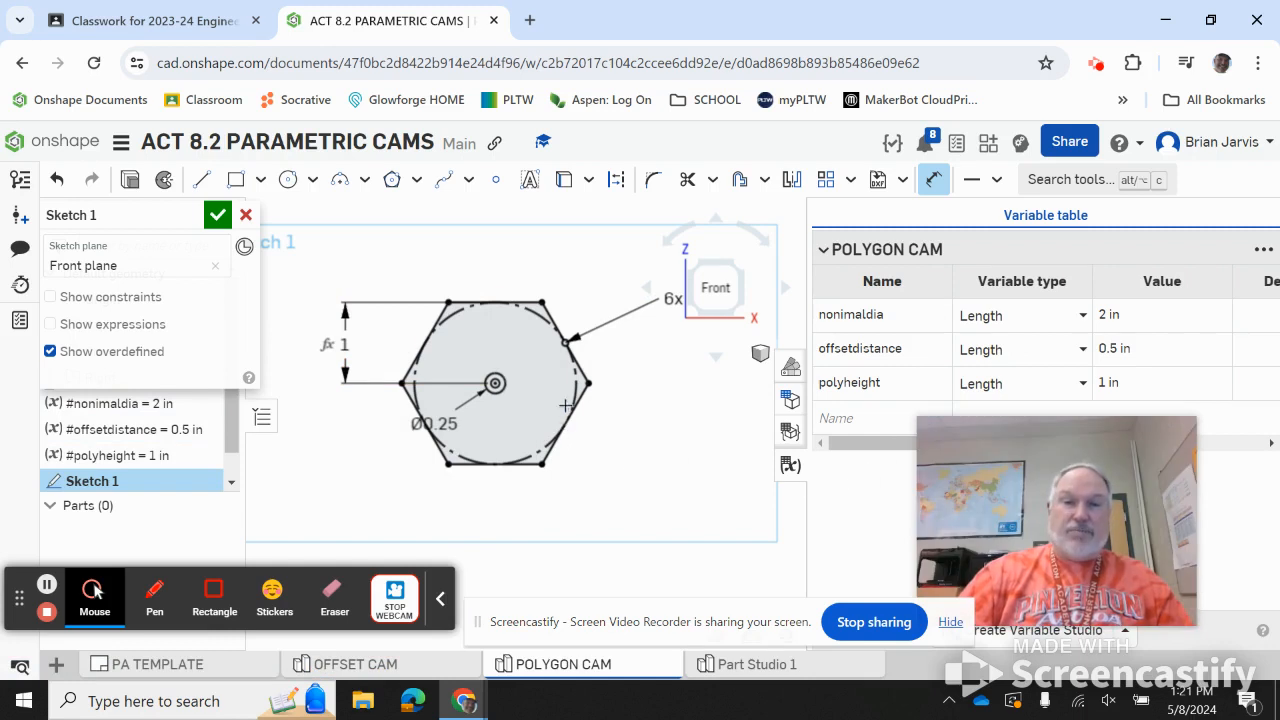
Try to dimension the hexagon's inner construction circle with a diameter of #nonimaldia
left_click(540, 450)
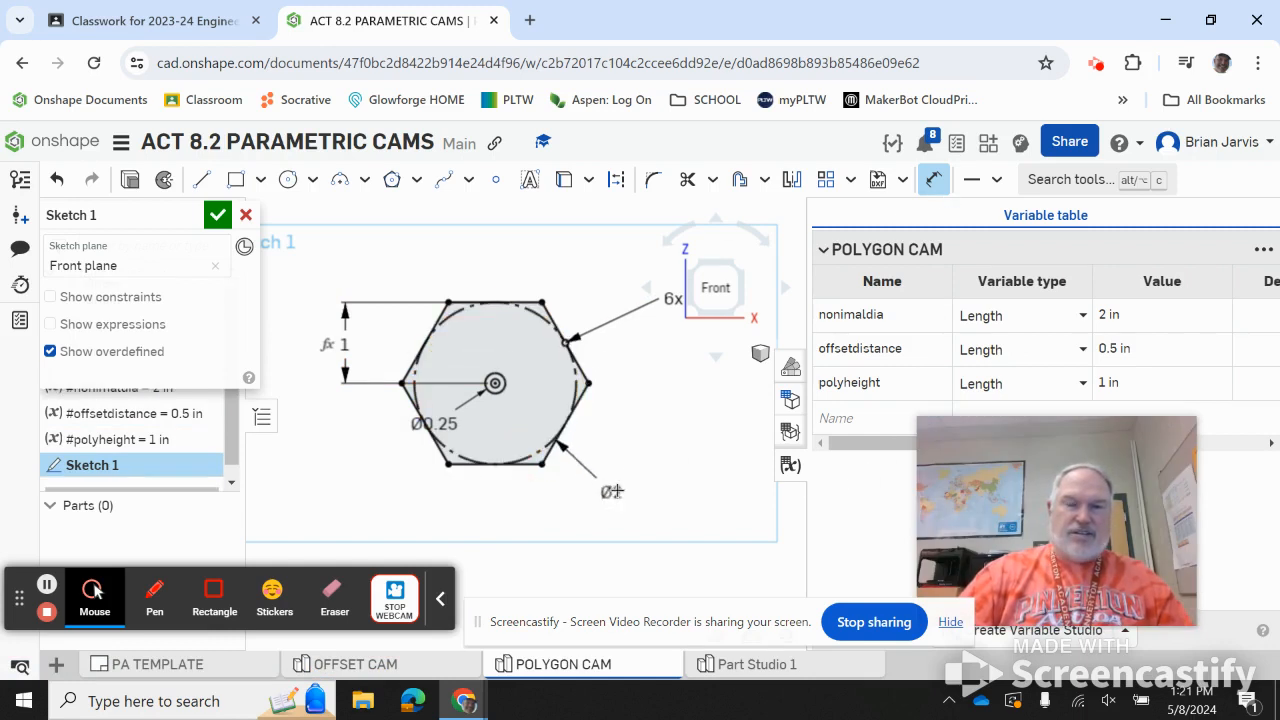
left_click(665, 495)
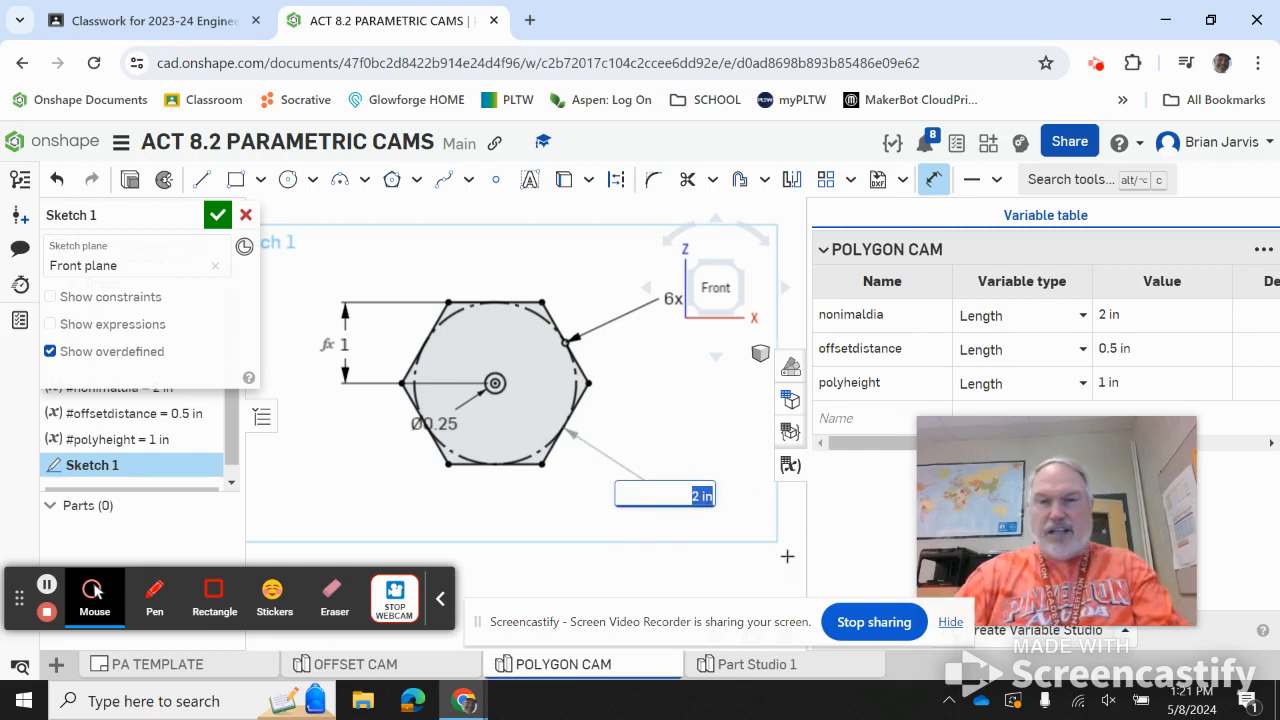
type("#n")
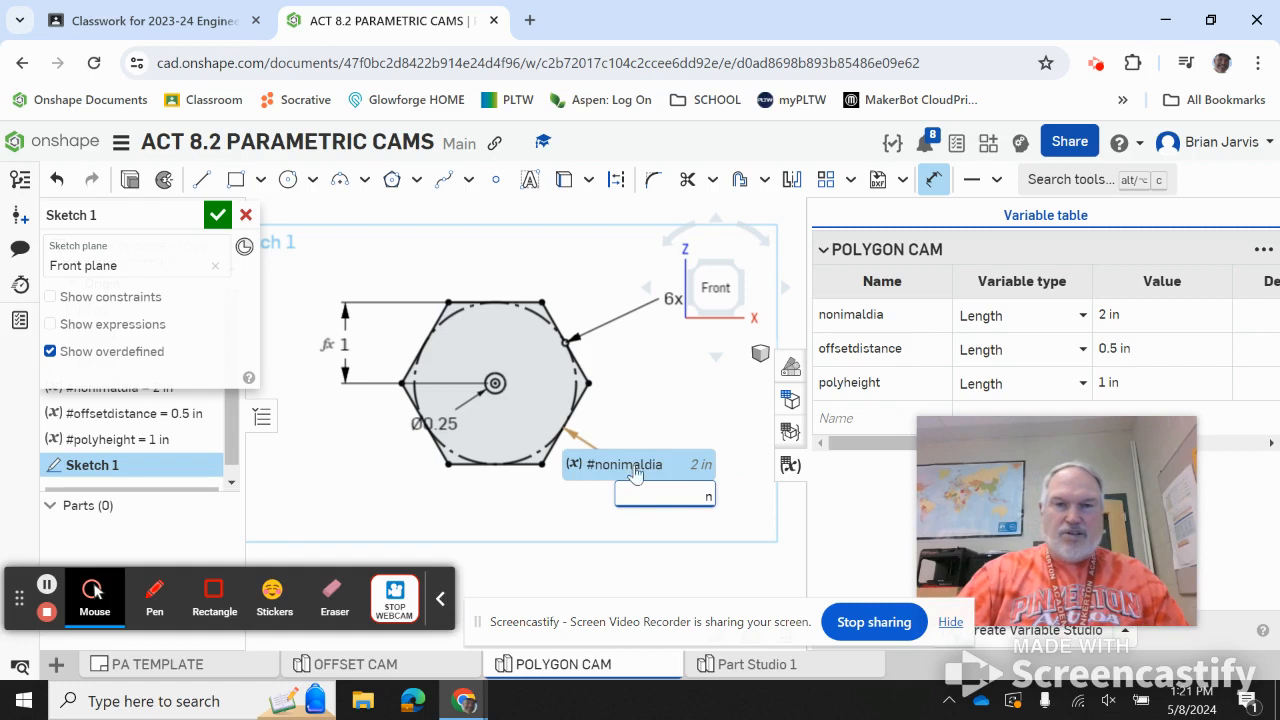
key("Return")
key("Return")
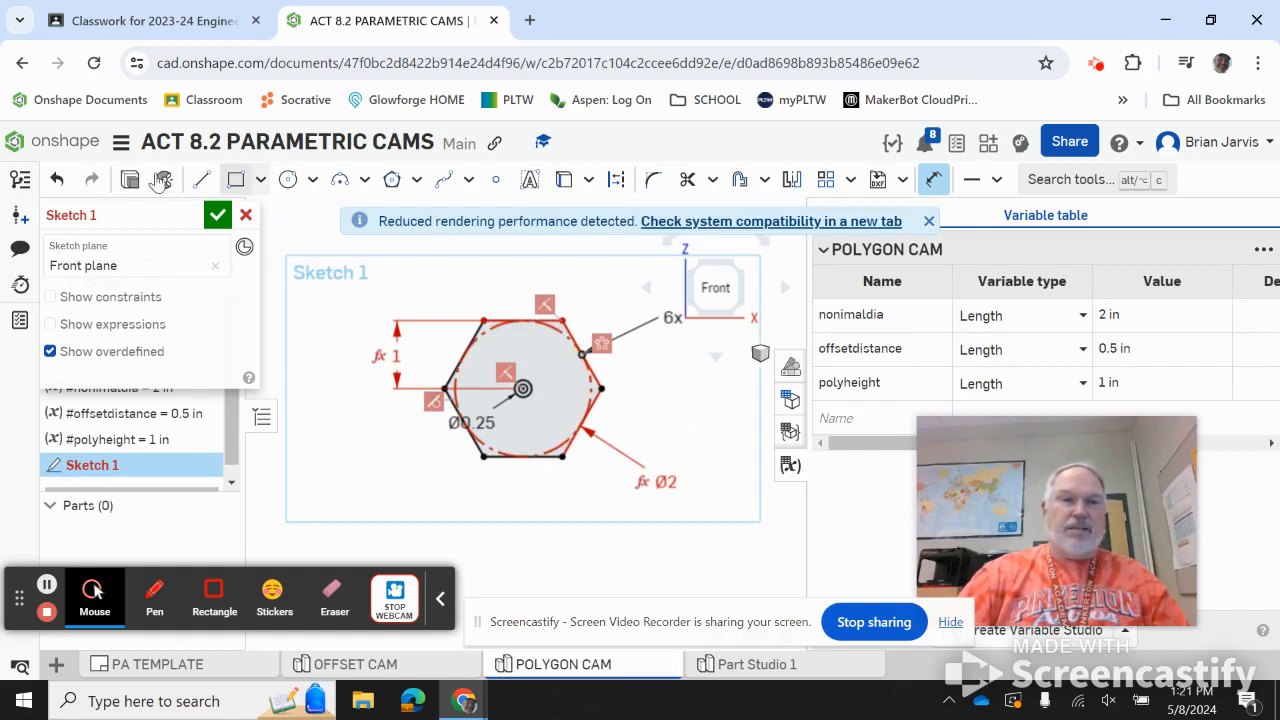
Undo back to the newly added polyheight variable with its default value, and delete the hexagon's vertical height dimension
left_click(58, 181)
left_click(58, 181)
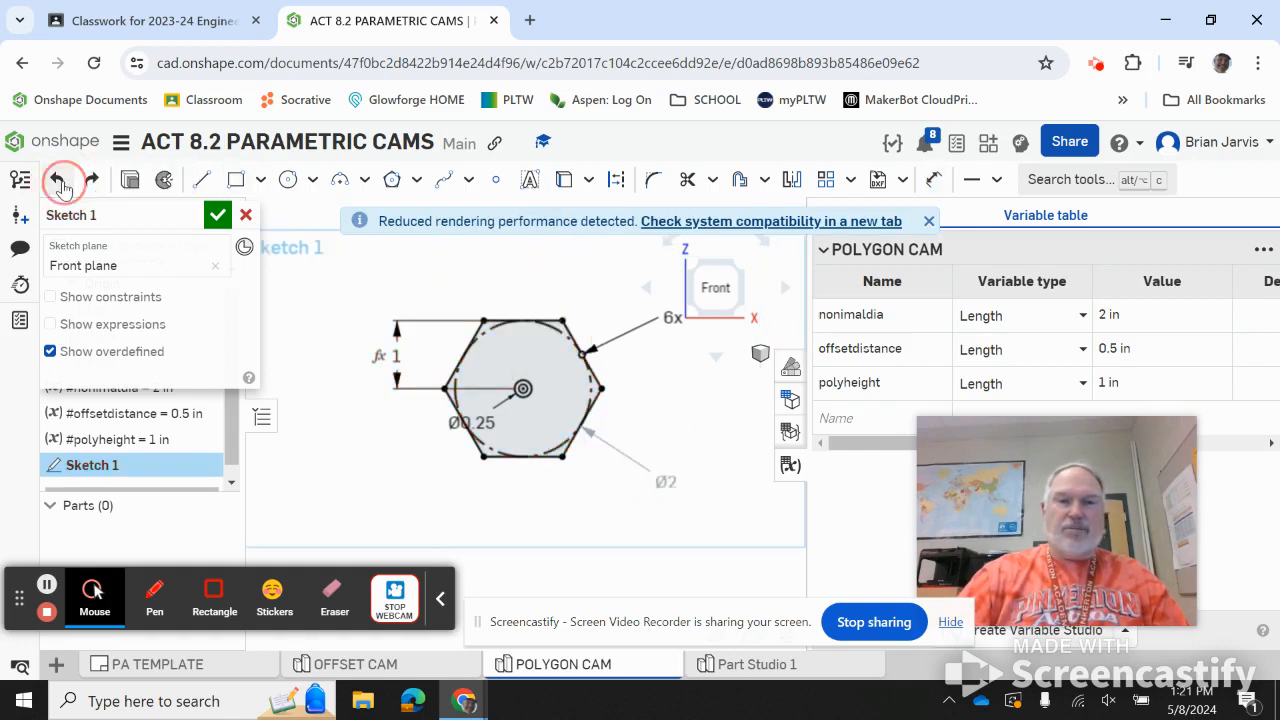
left_click(58, 181)
left_click(58, 183)
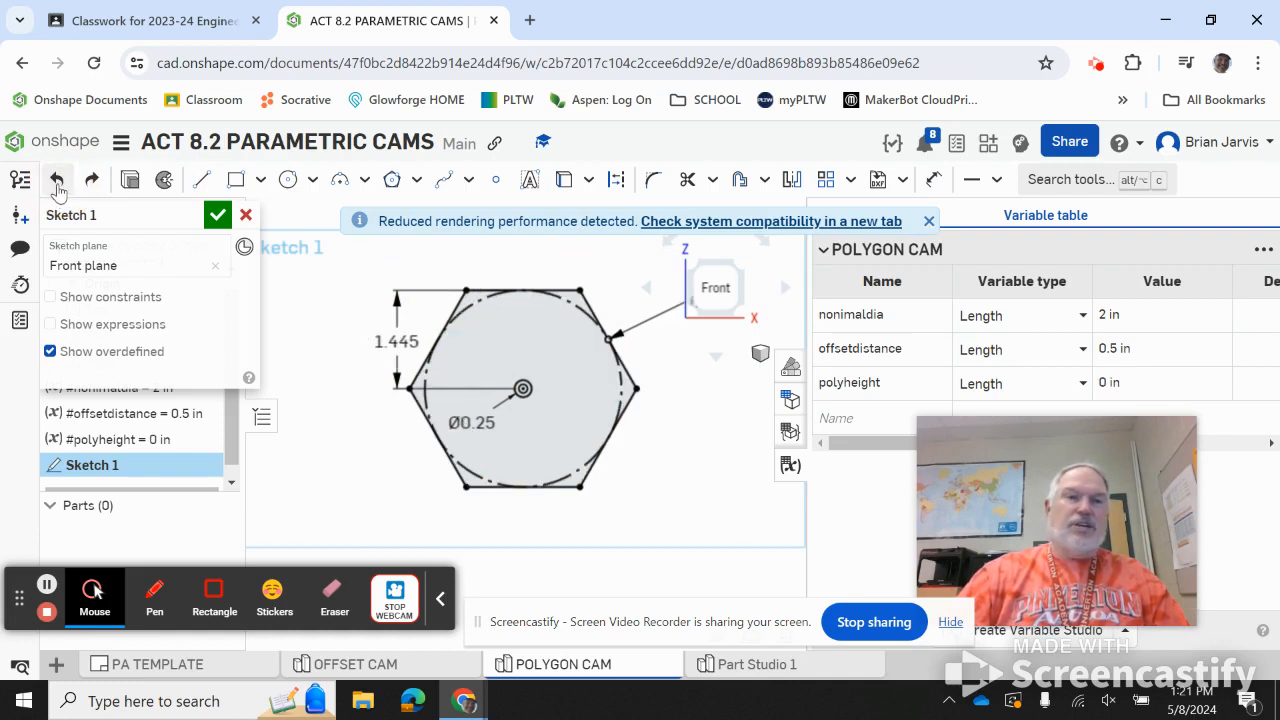
left_click(58, 181)
left_click(58, 183)
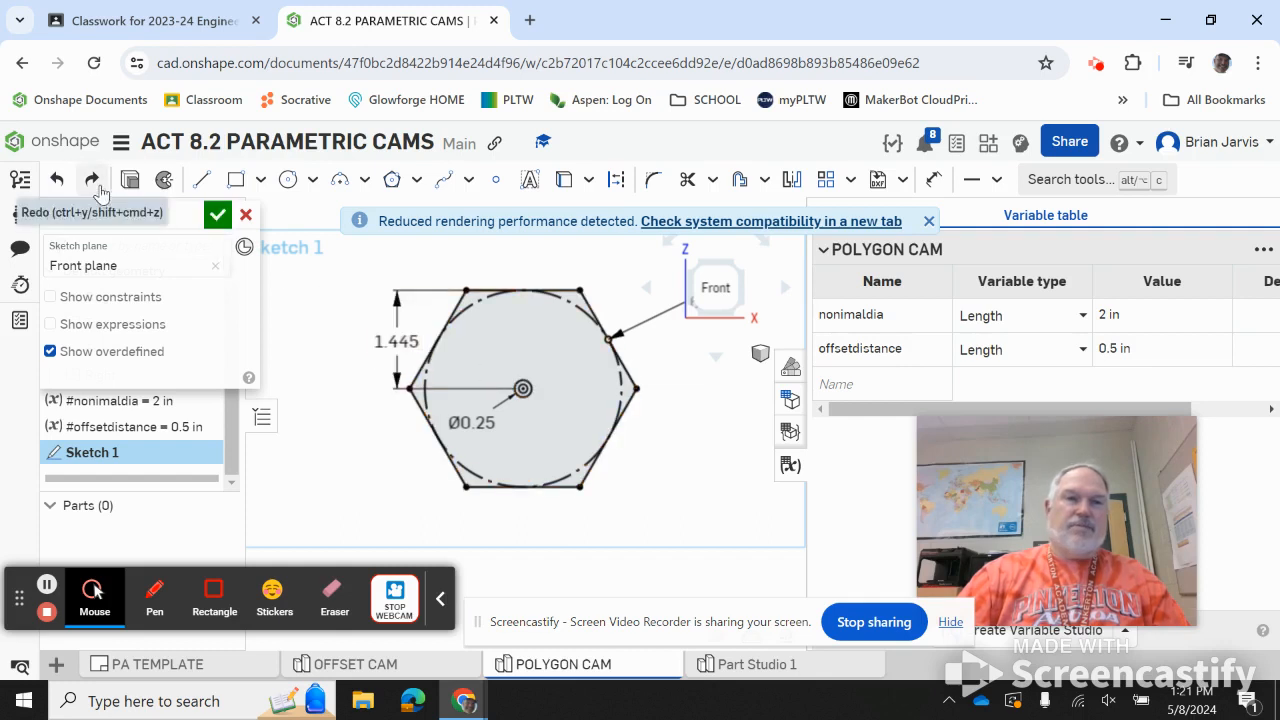
left_click(91, 180)
left_click(392, 342)
key("Delete")
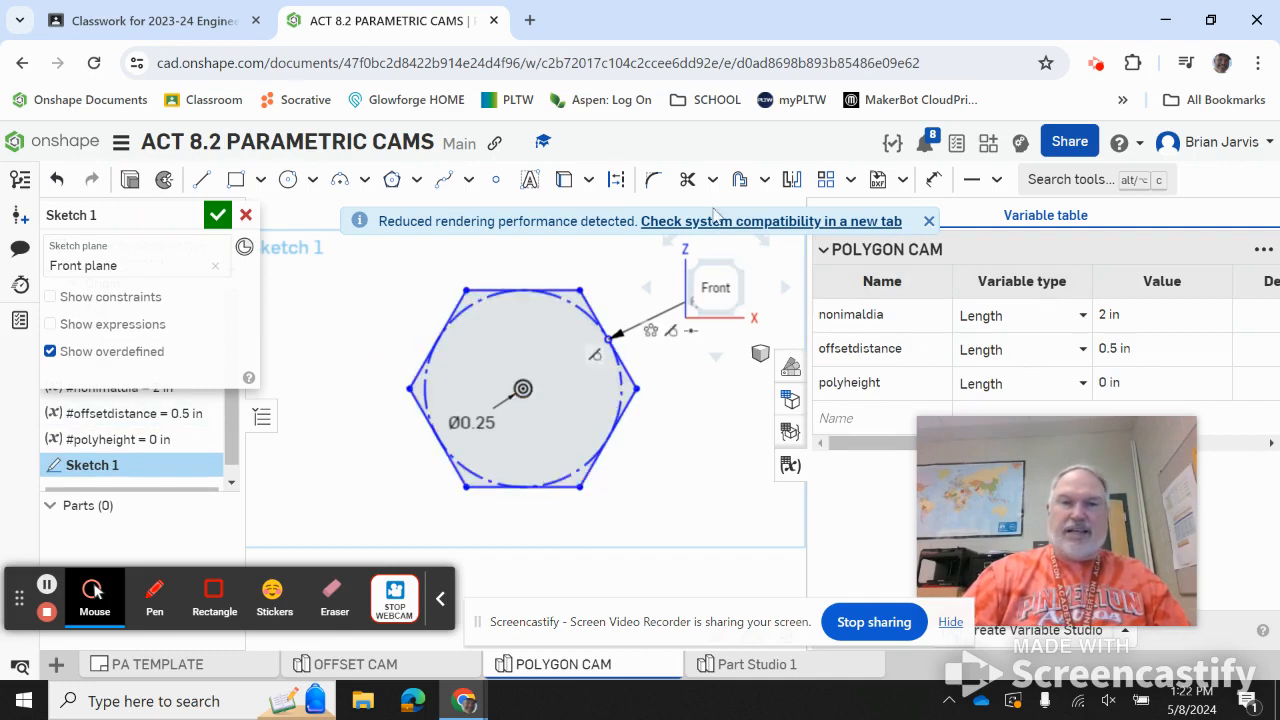
Dimension the hexagon's inner construction circle with a diameter of #nonimaldia
left_click(933, 179)
left_click(620, 380)
left_click(652, 472)
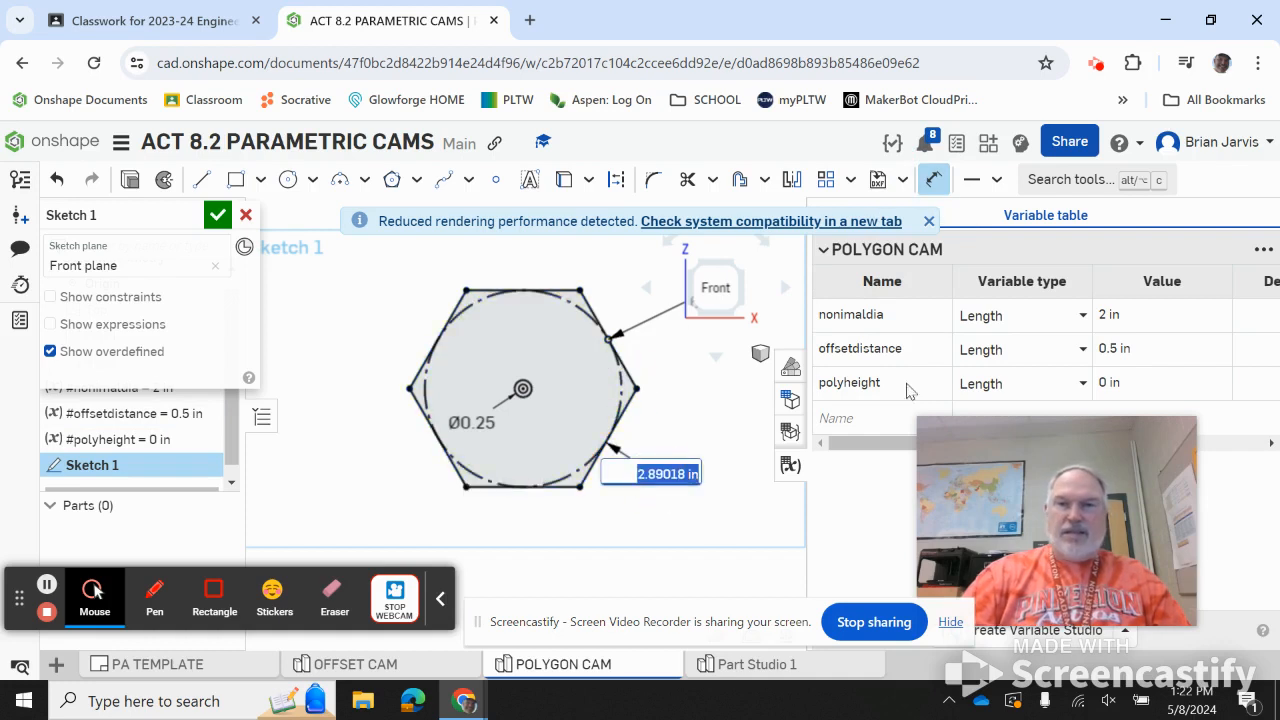
type("n")
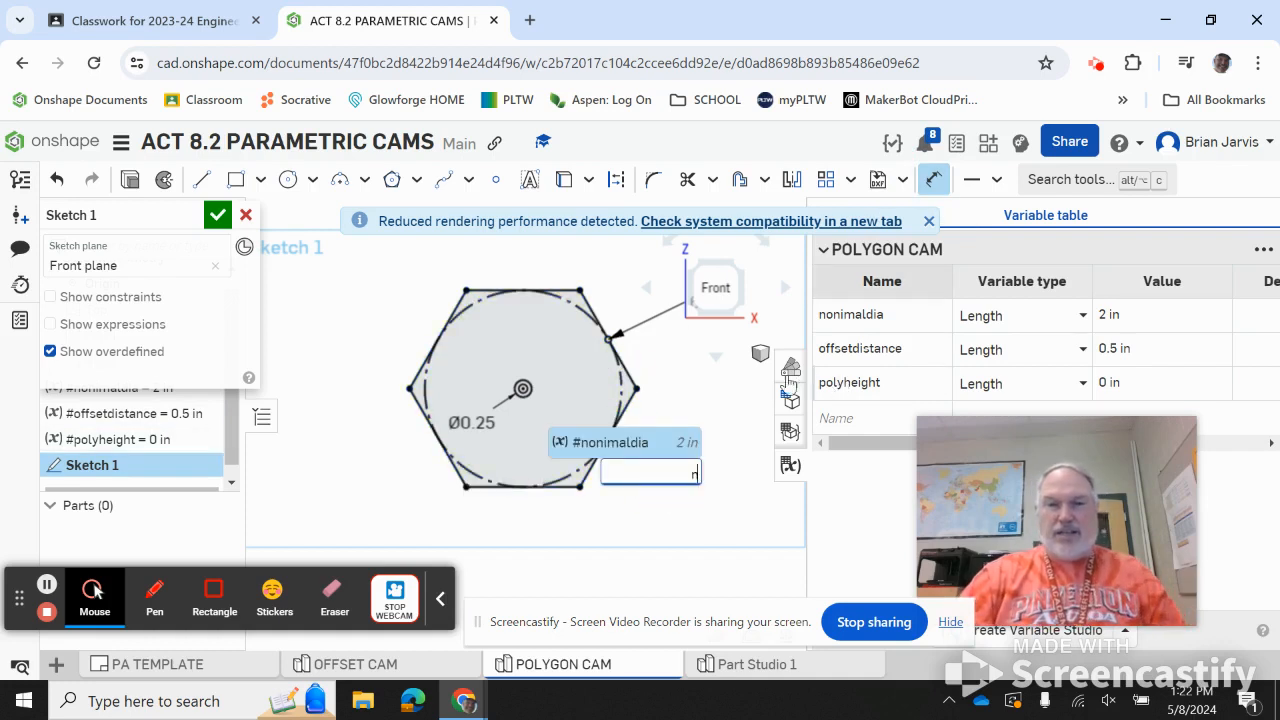
left_click(640, 442)
key("Return")
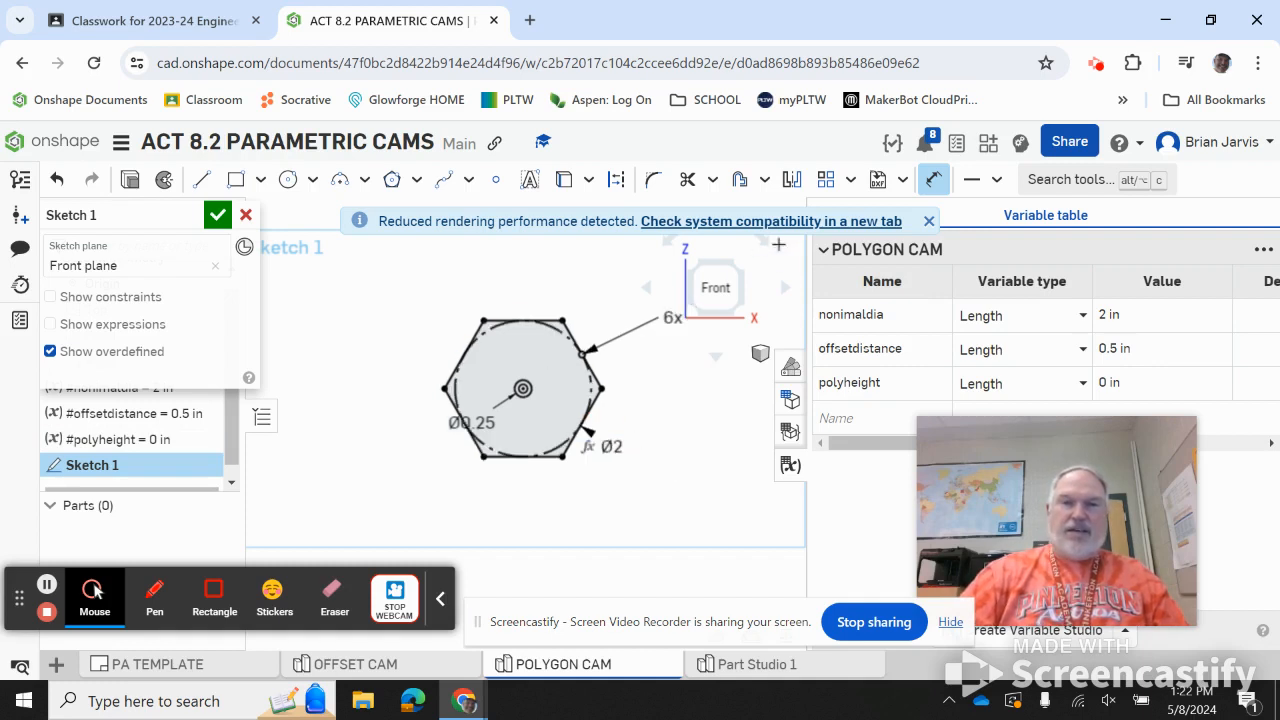
Add a vertical dimension from the hexagon's upper edge to the origin and set it to #polyheight
left_click(498, 321)
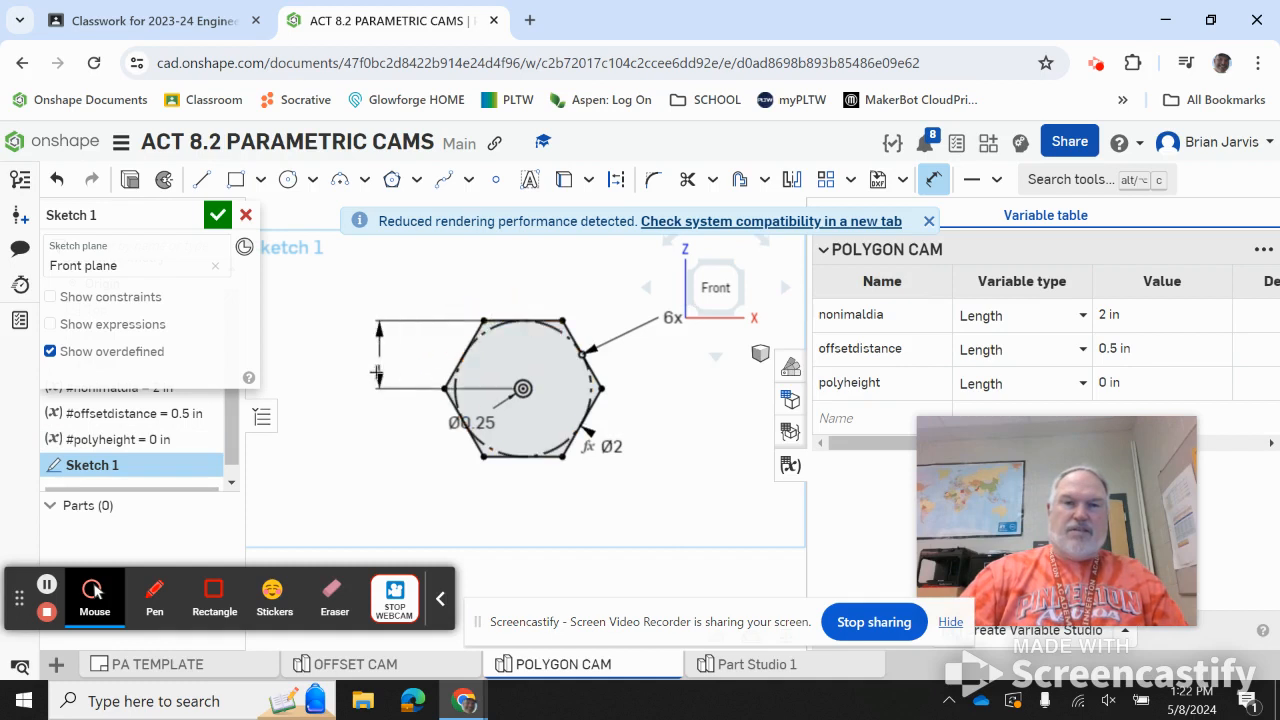
left_click(368, 372)
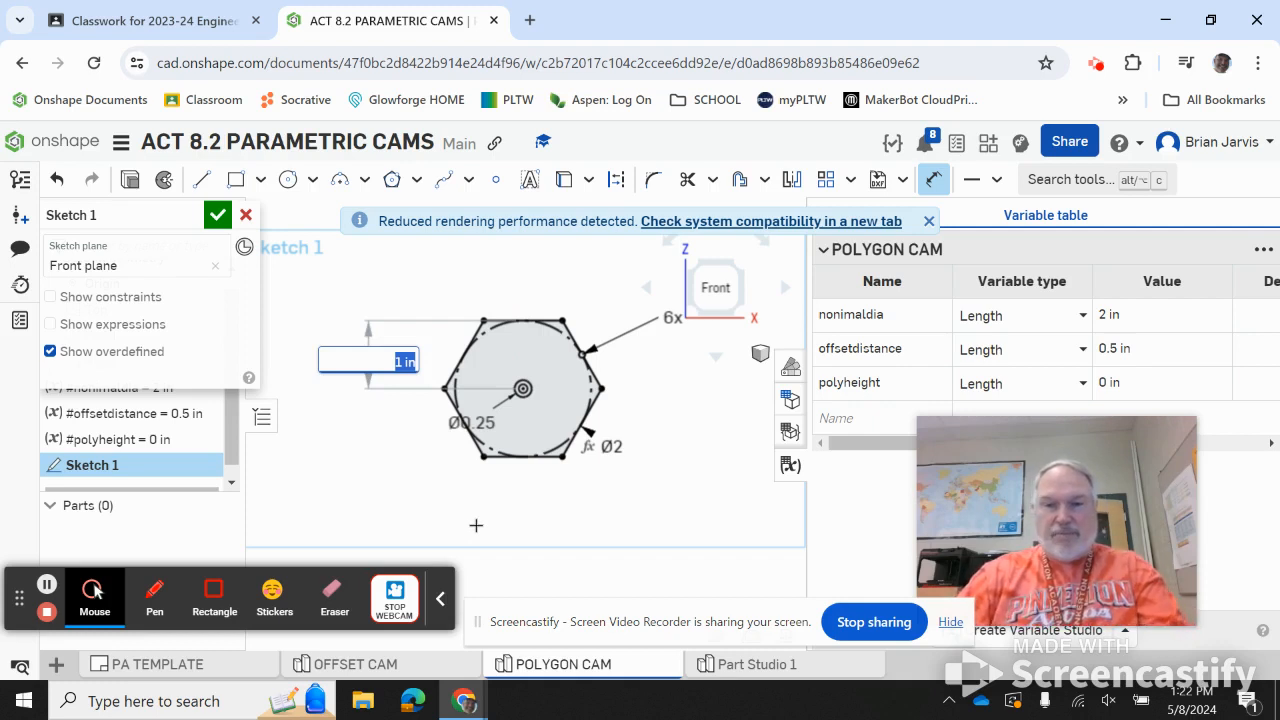
type("#p")
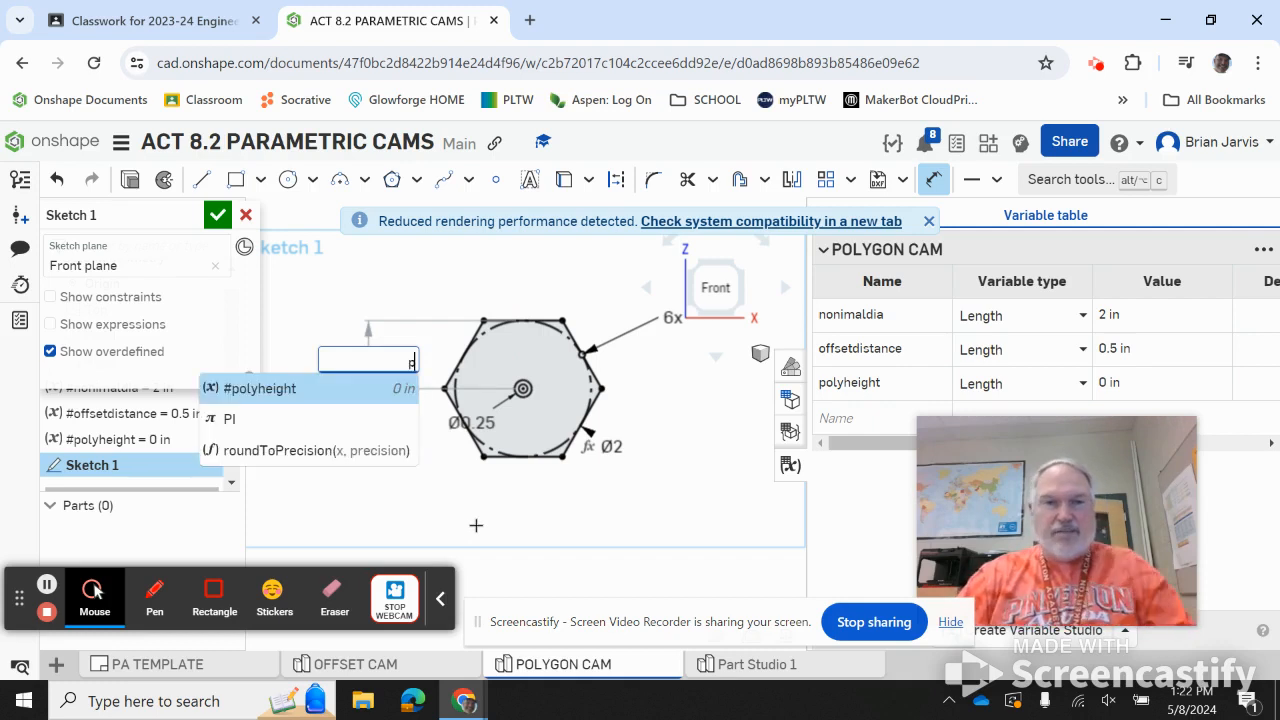
left_click(330, 386)
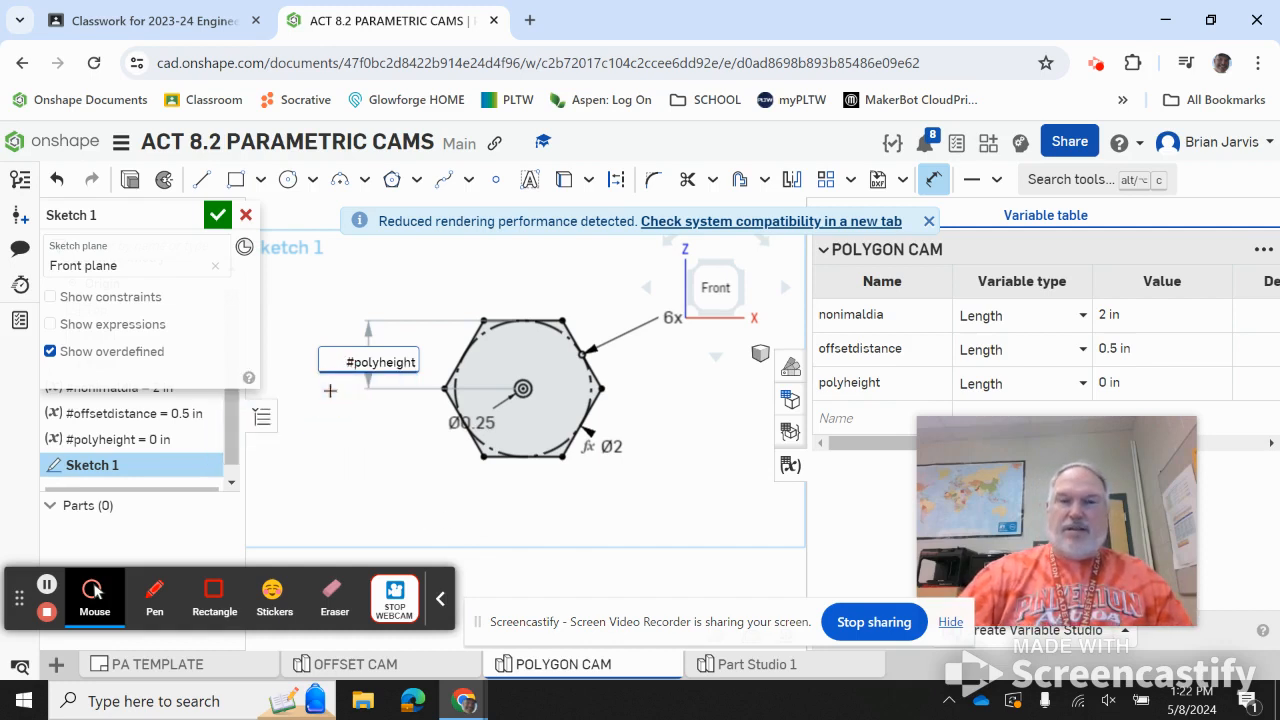
key("Return")
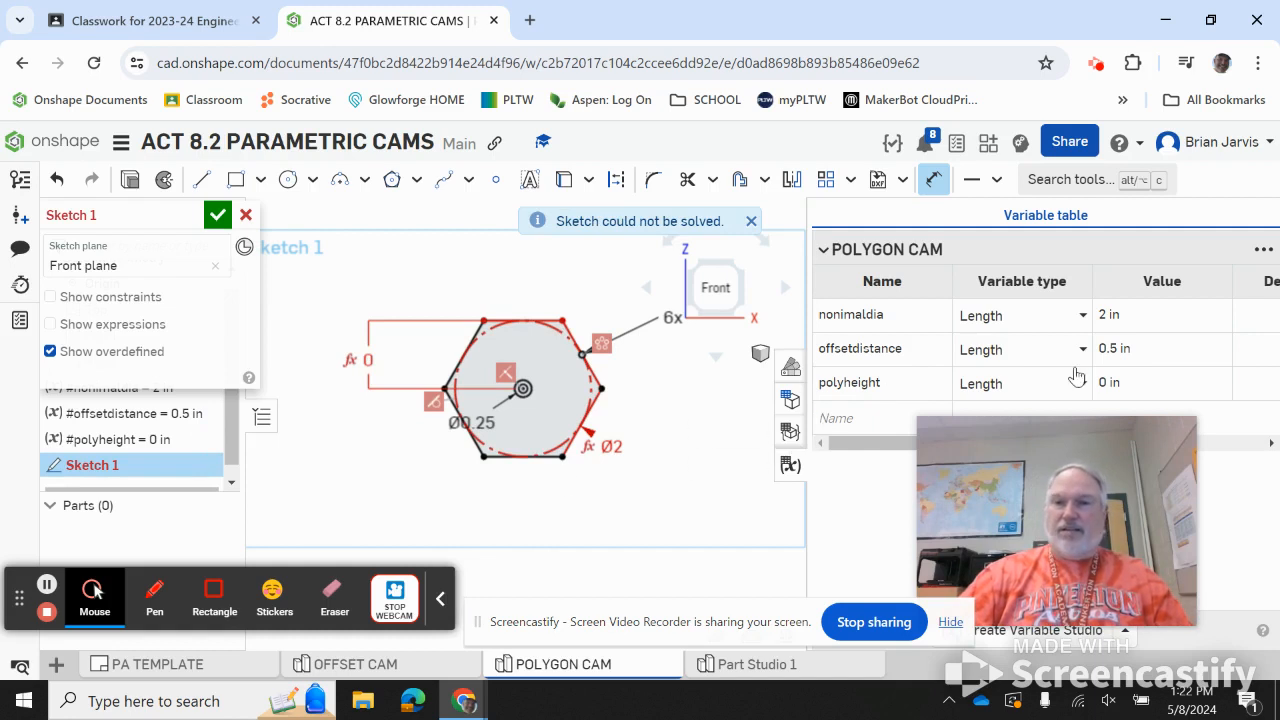
Set the value of the polyheight variable to the expression #nonimaldia/2
left_click(1145, 392)
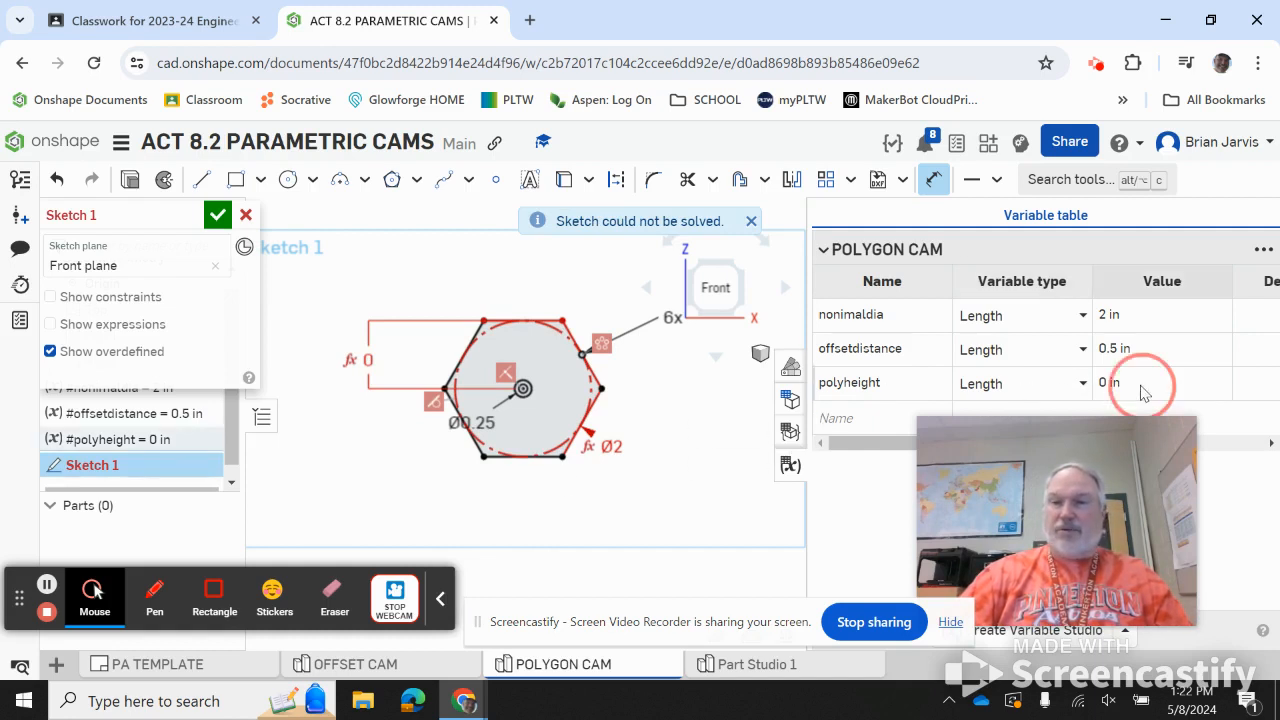
left_click(1124, 389)
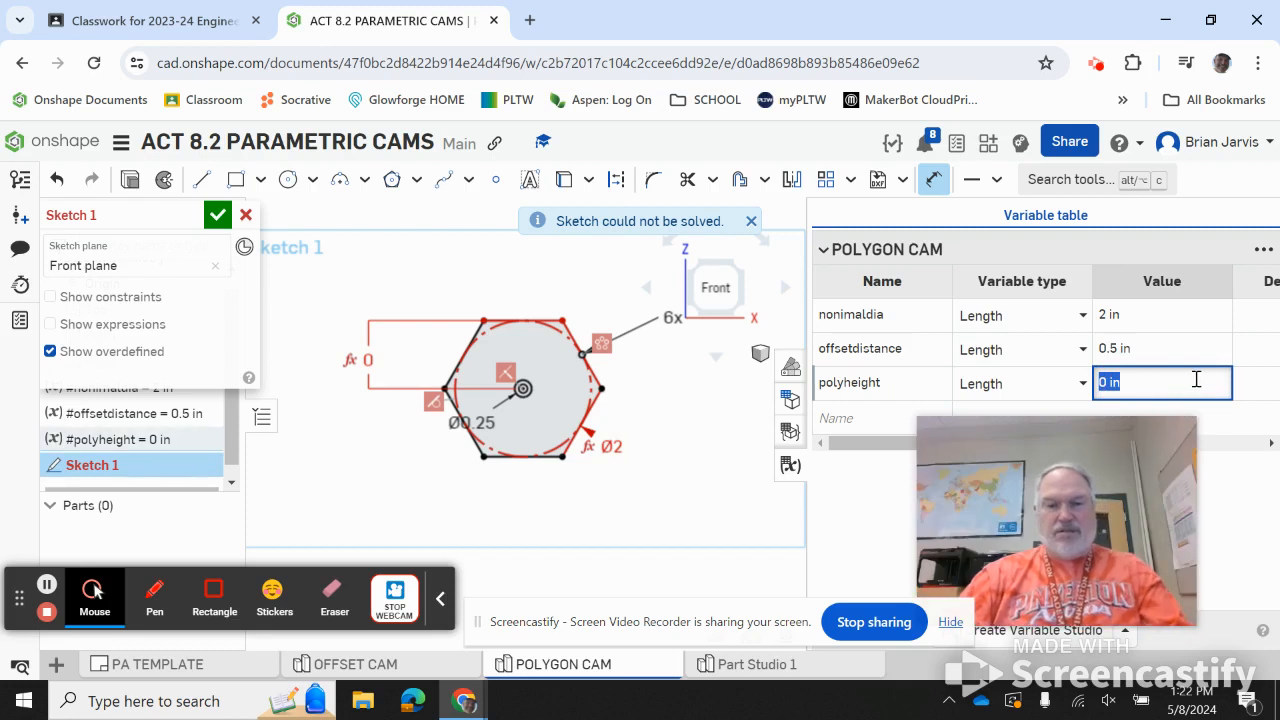
type("#")
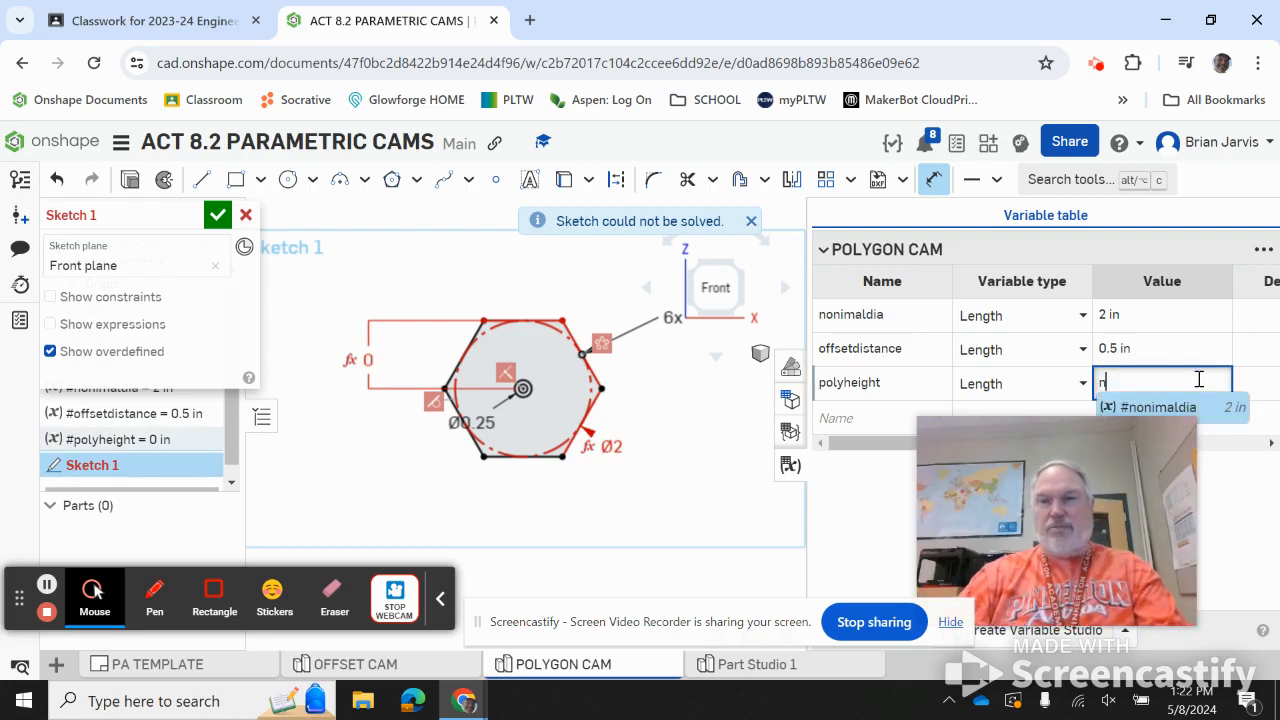
left_click(1200, 405)
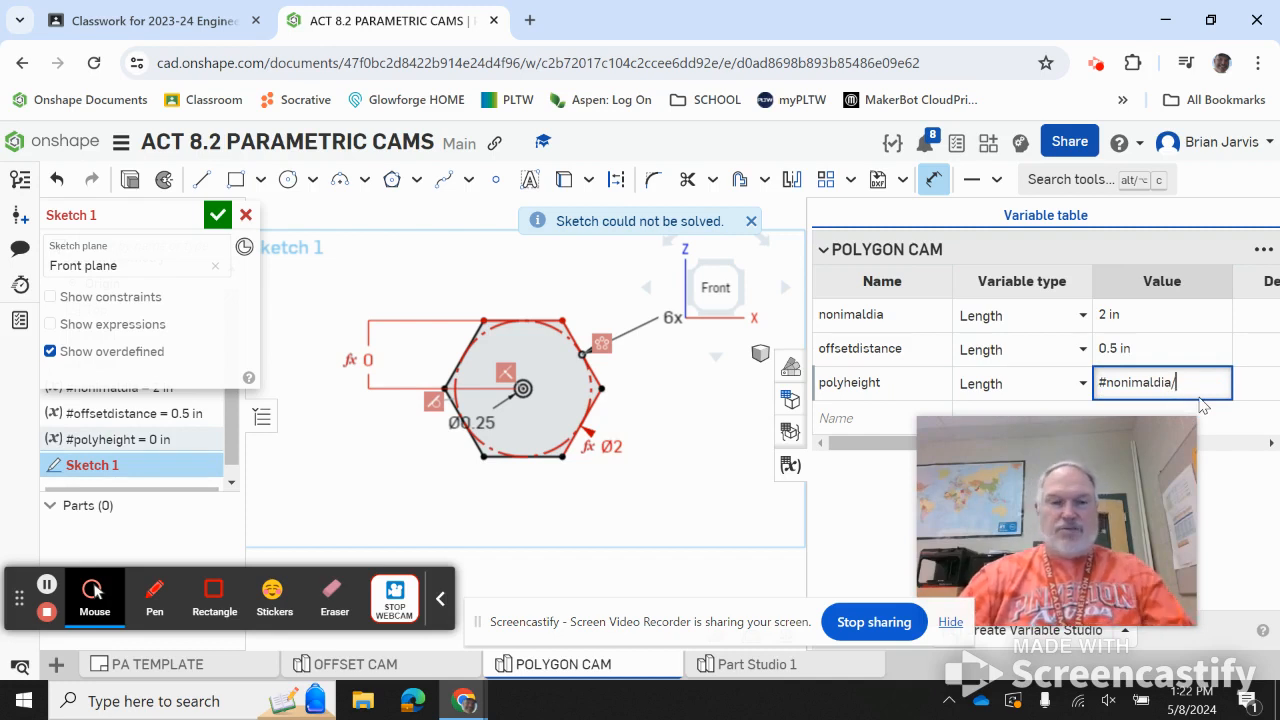
type("/2")
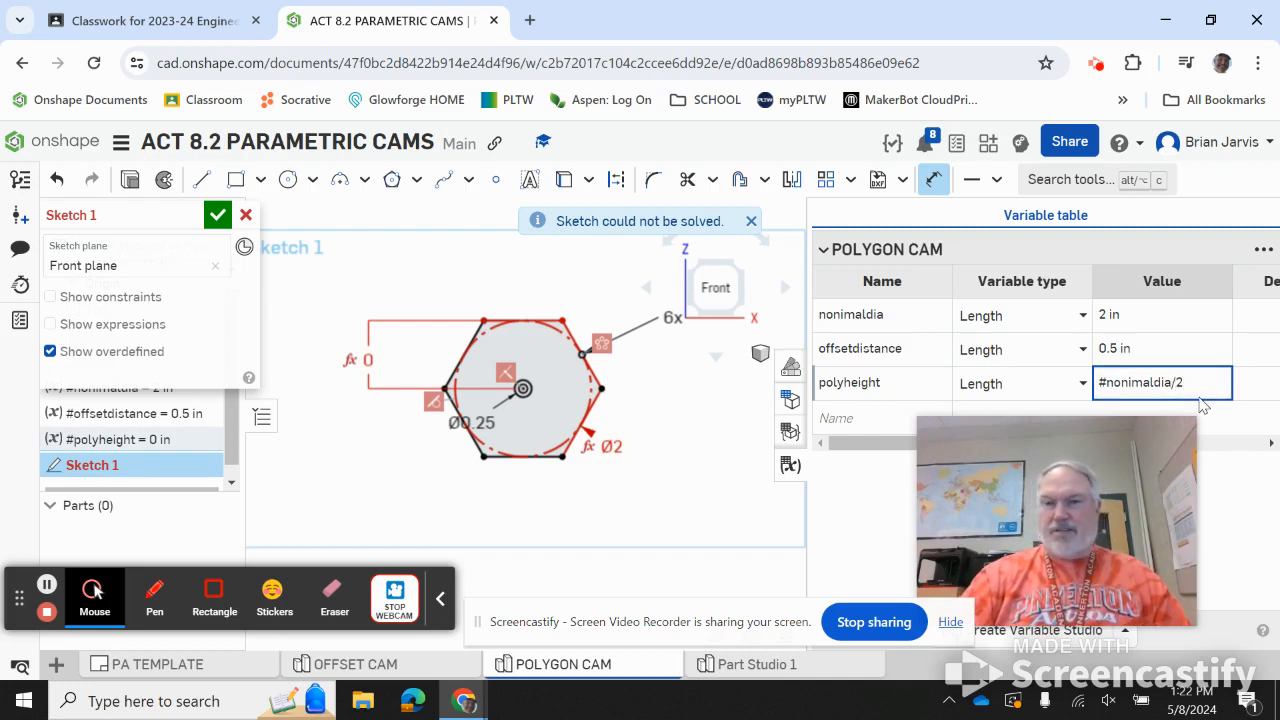
key("Return")
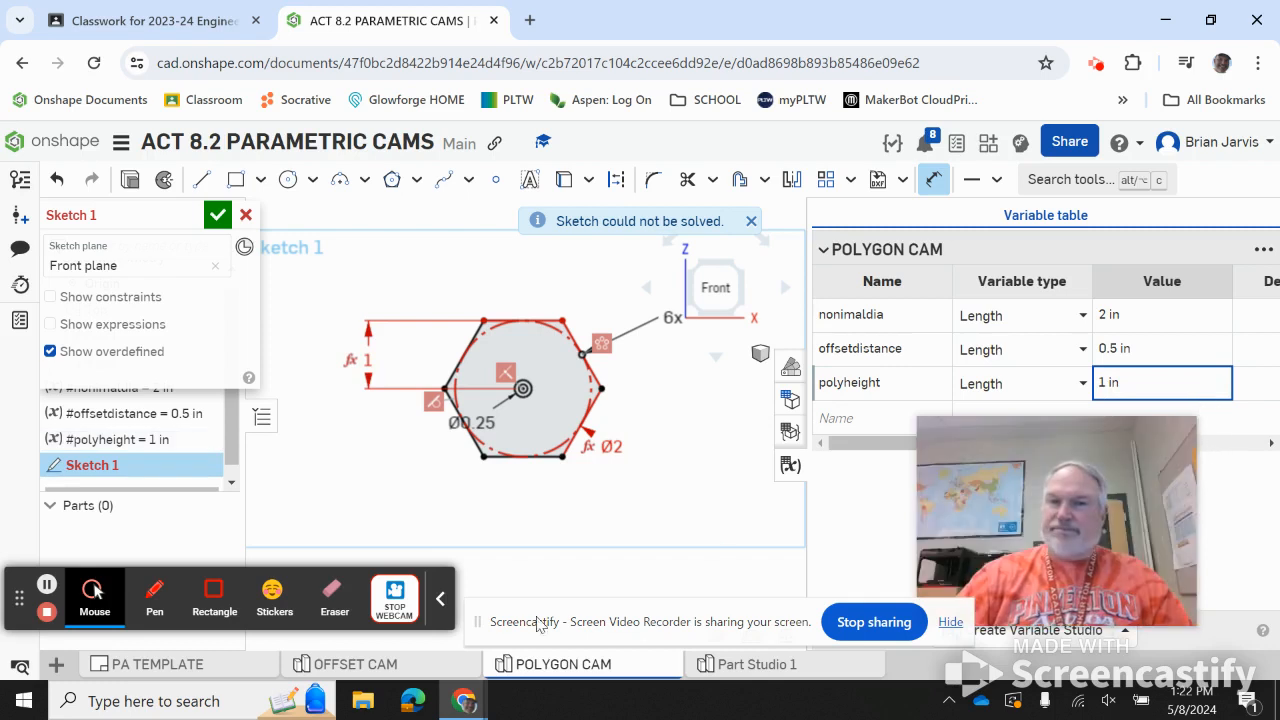
Re-enter #polyheight as the value of the hexagon's vertical height dimension and finish the sketch
double_click(360, 360)
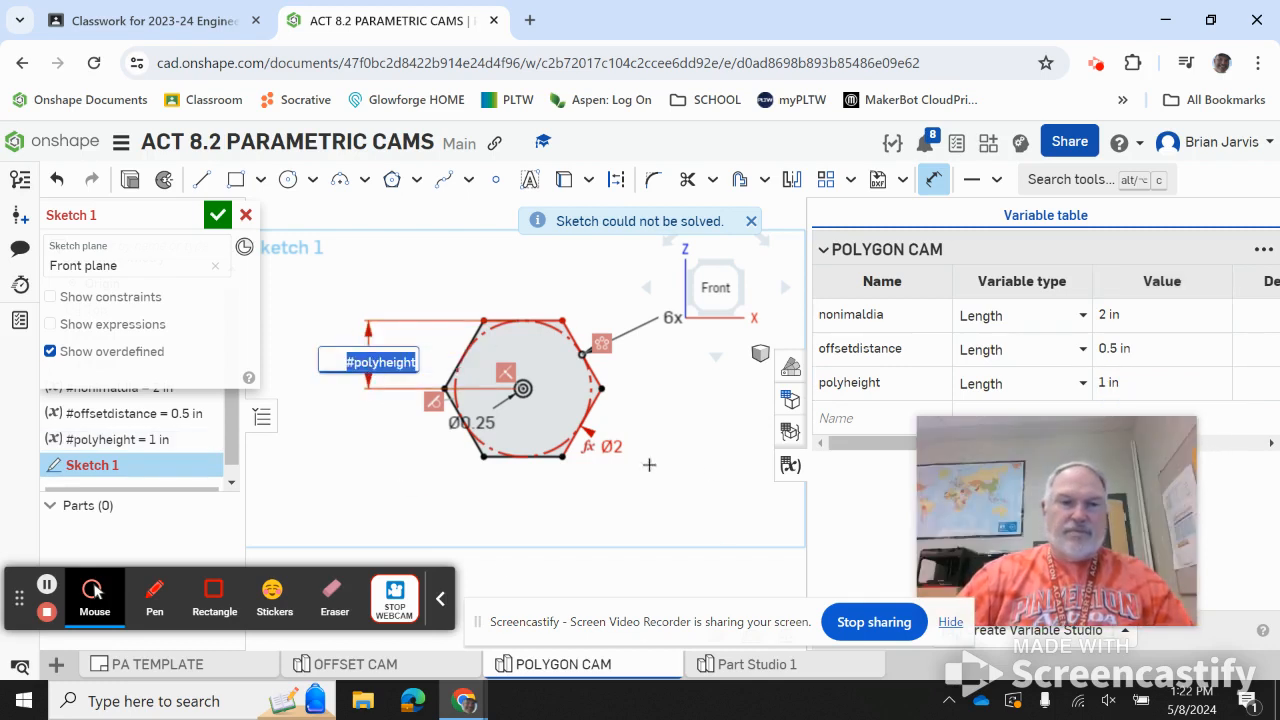
left_click(709, 431)
left_click(707, 505)
left_click(338, 465)
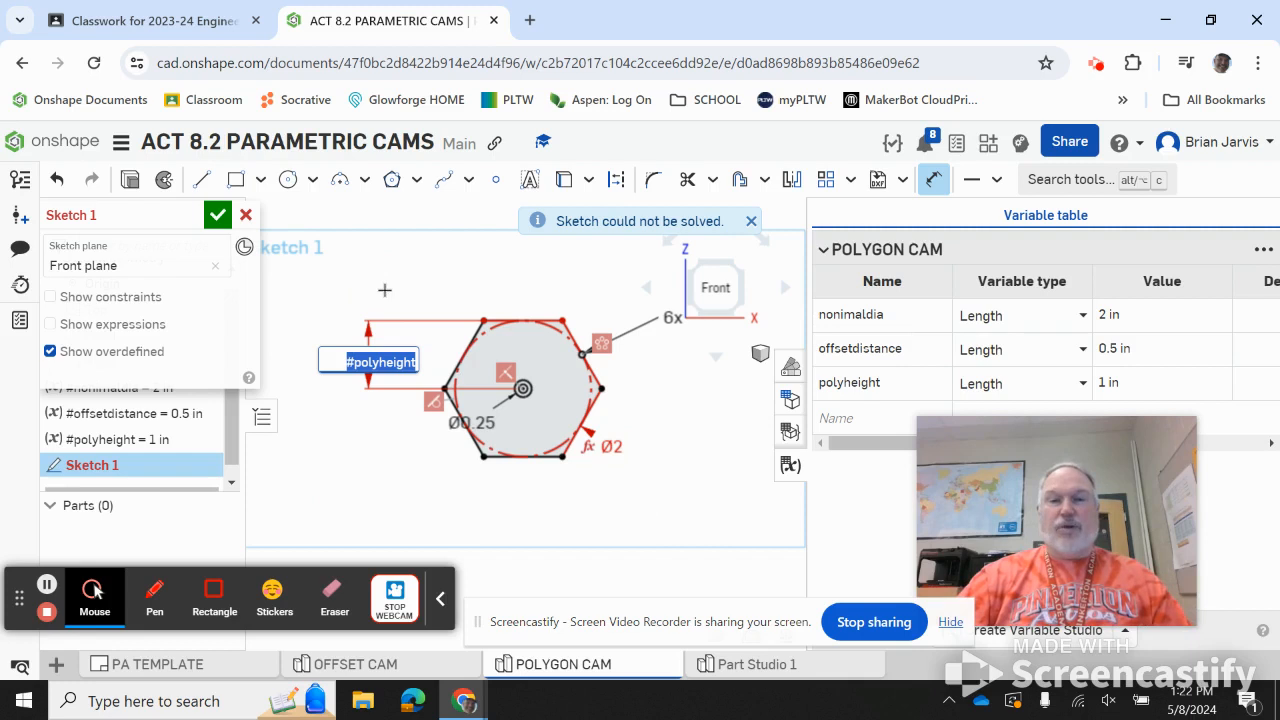
left_click(617, 451)
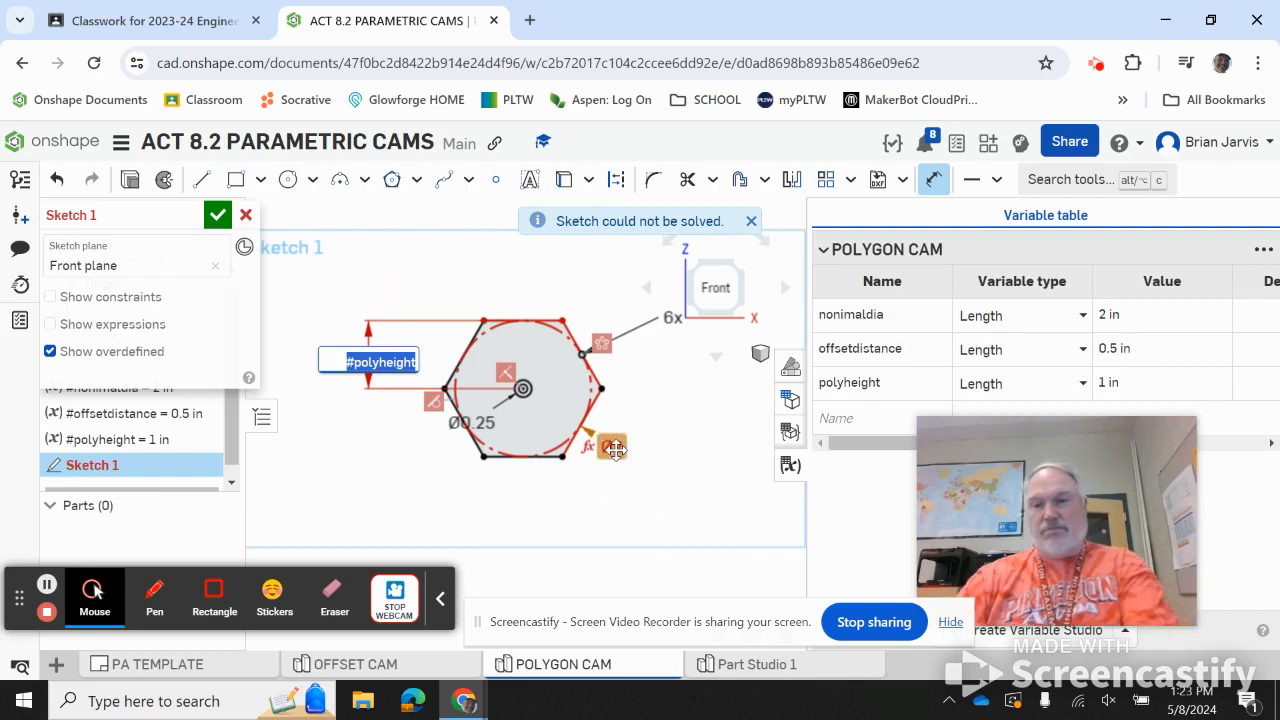
key("BackSpace")
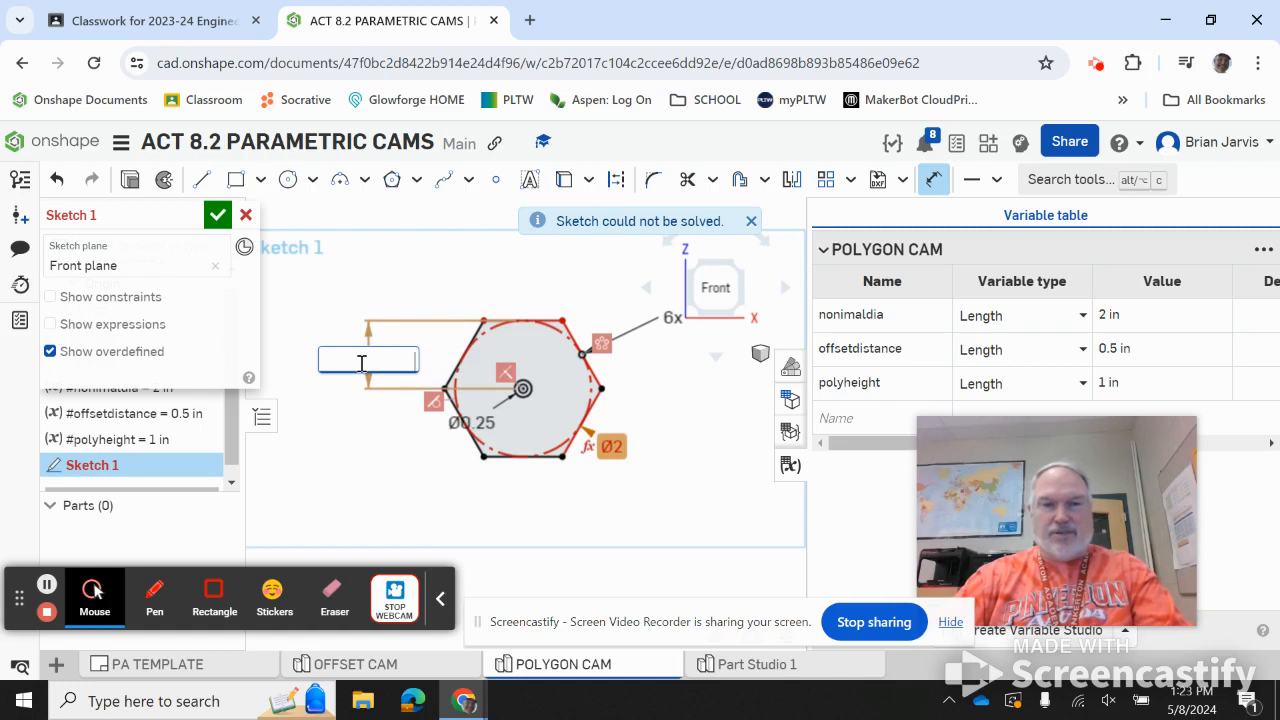
type("p")
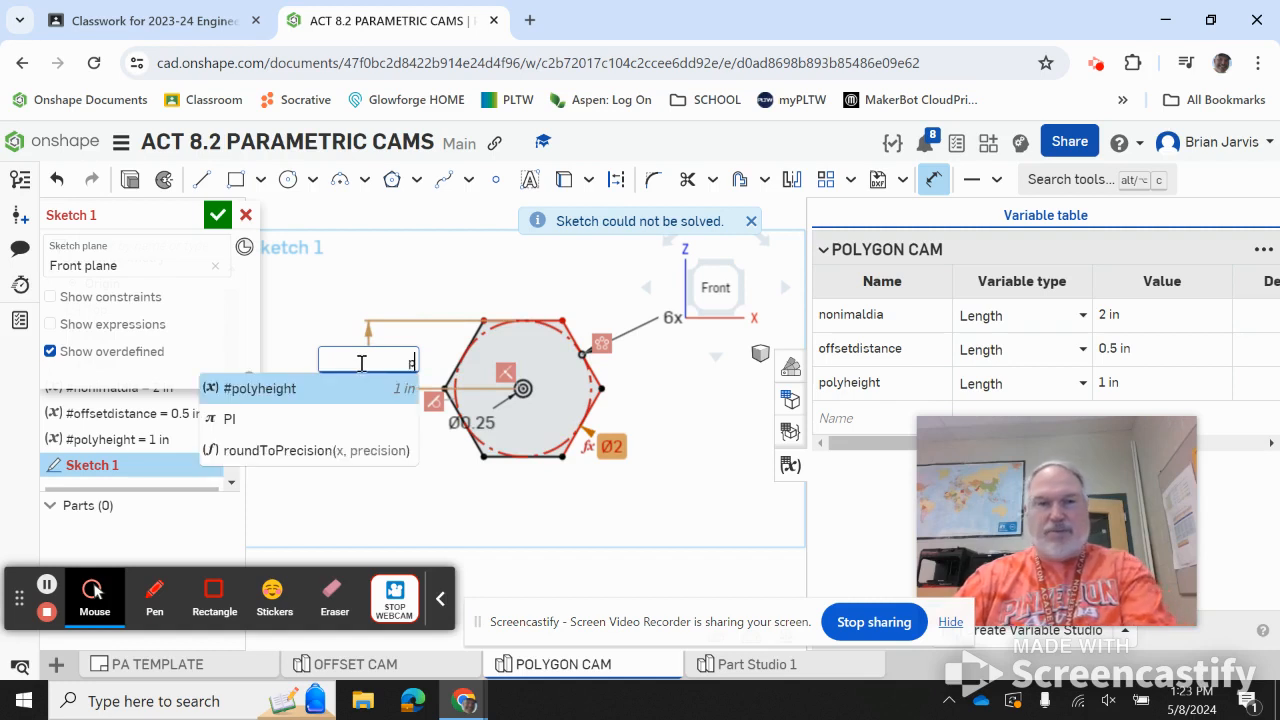
left_click(306, 388)
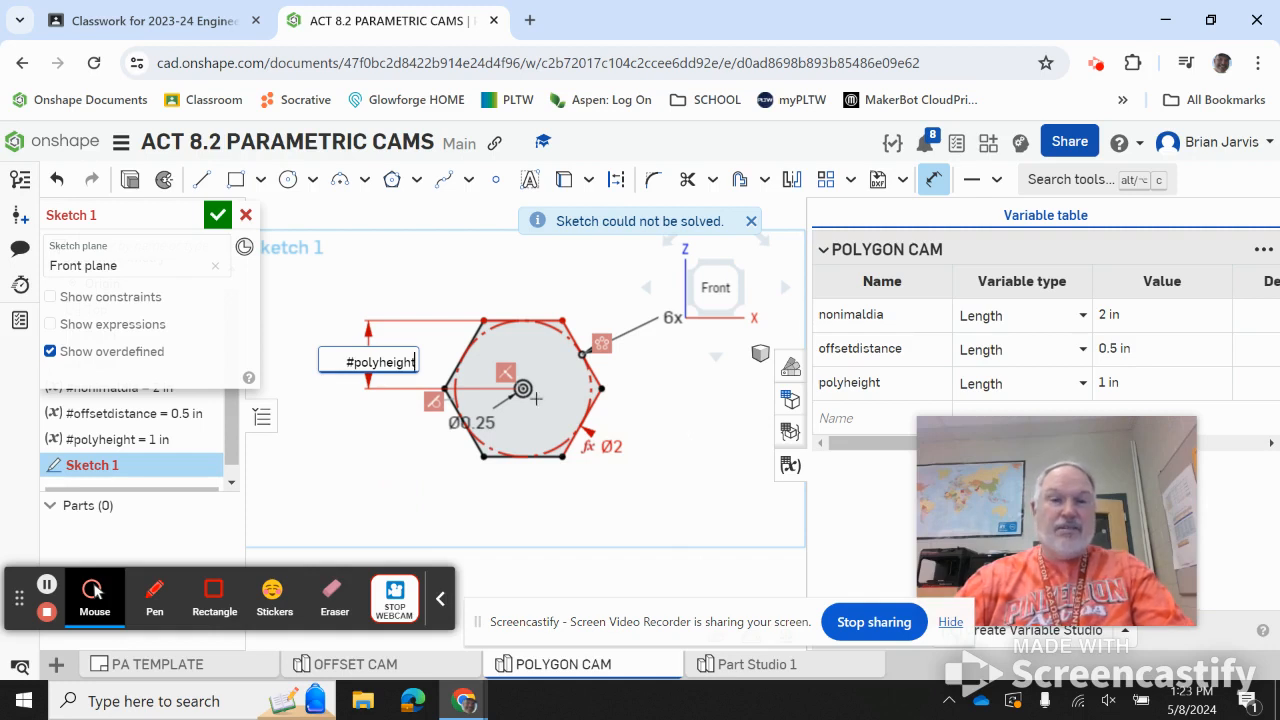
left_click(217, 214)
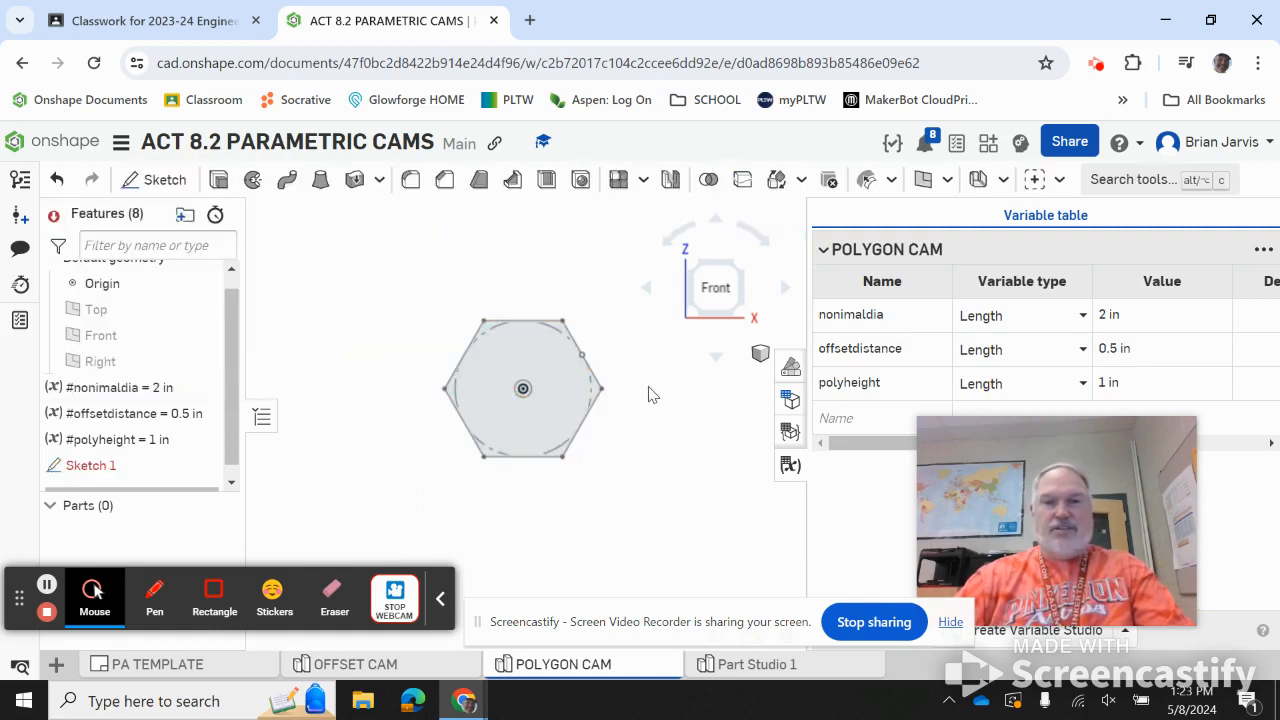
Extrude the hexagon region around the centre hole as a new solid with a blind depth of .25 in
left_click(733, 270)
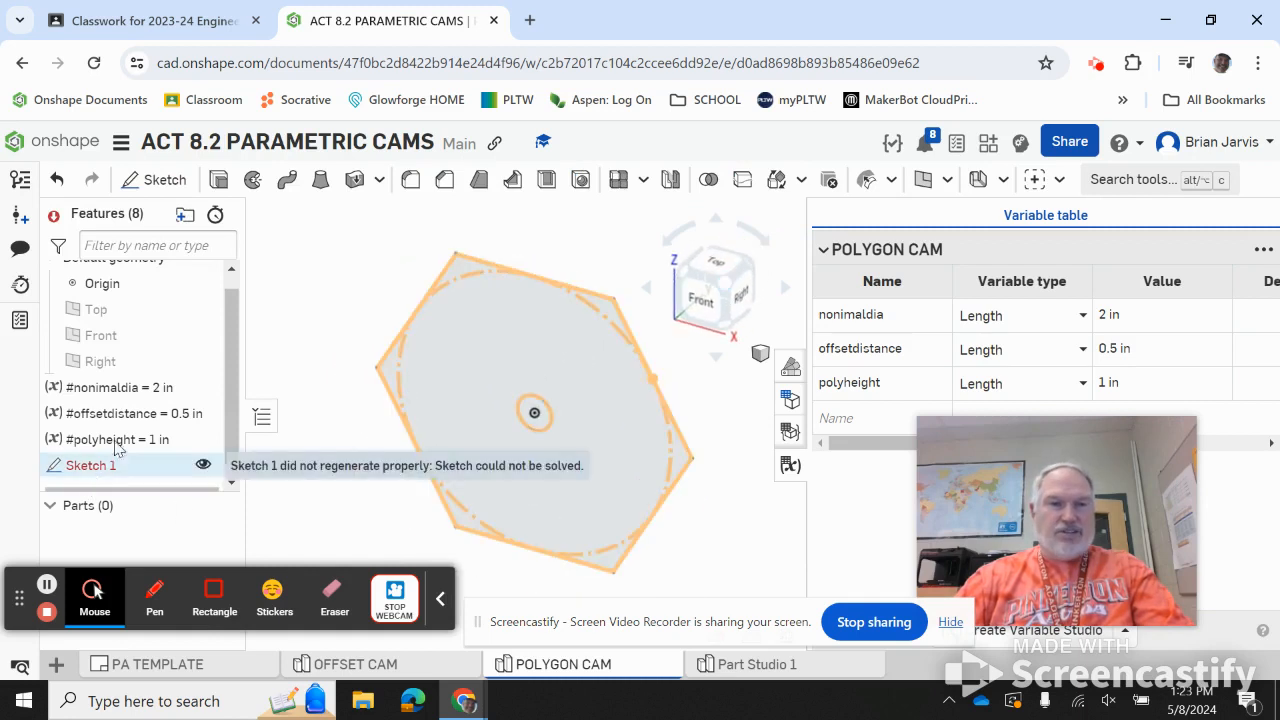
left_click(219, 179)
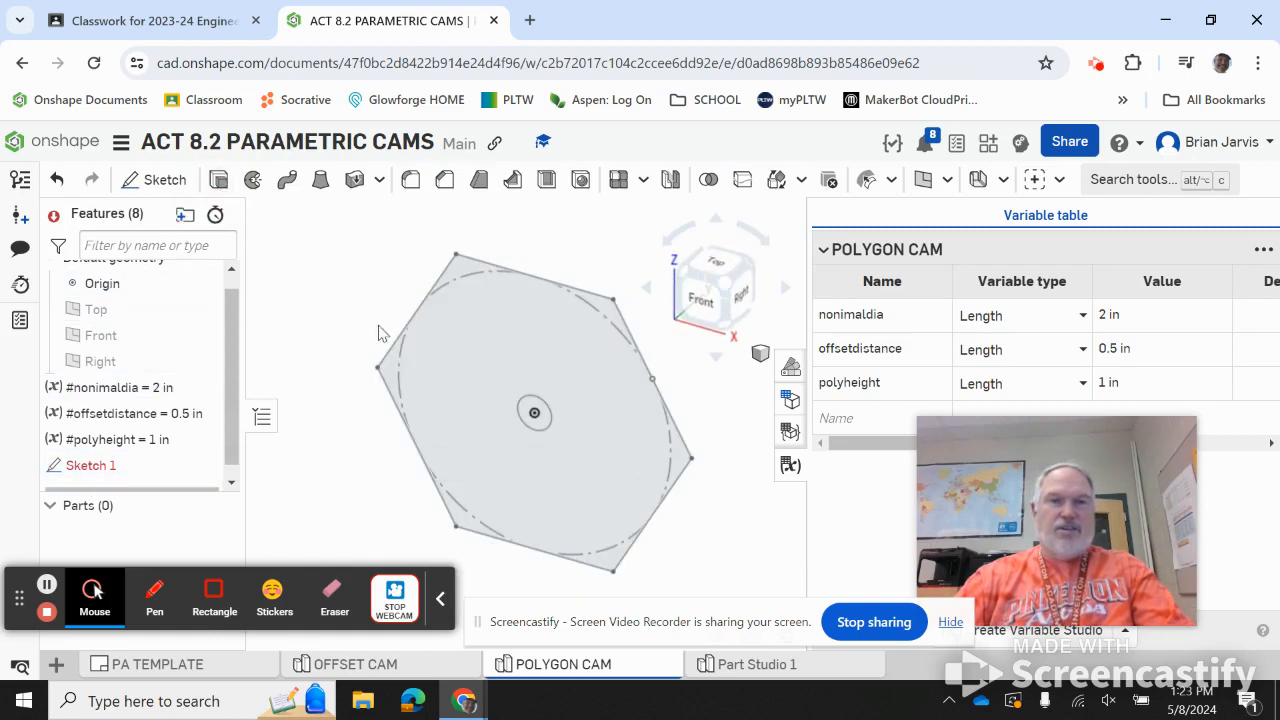
left_click(481, 366)
left_click(199, 372)
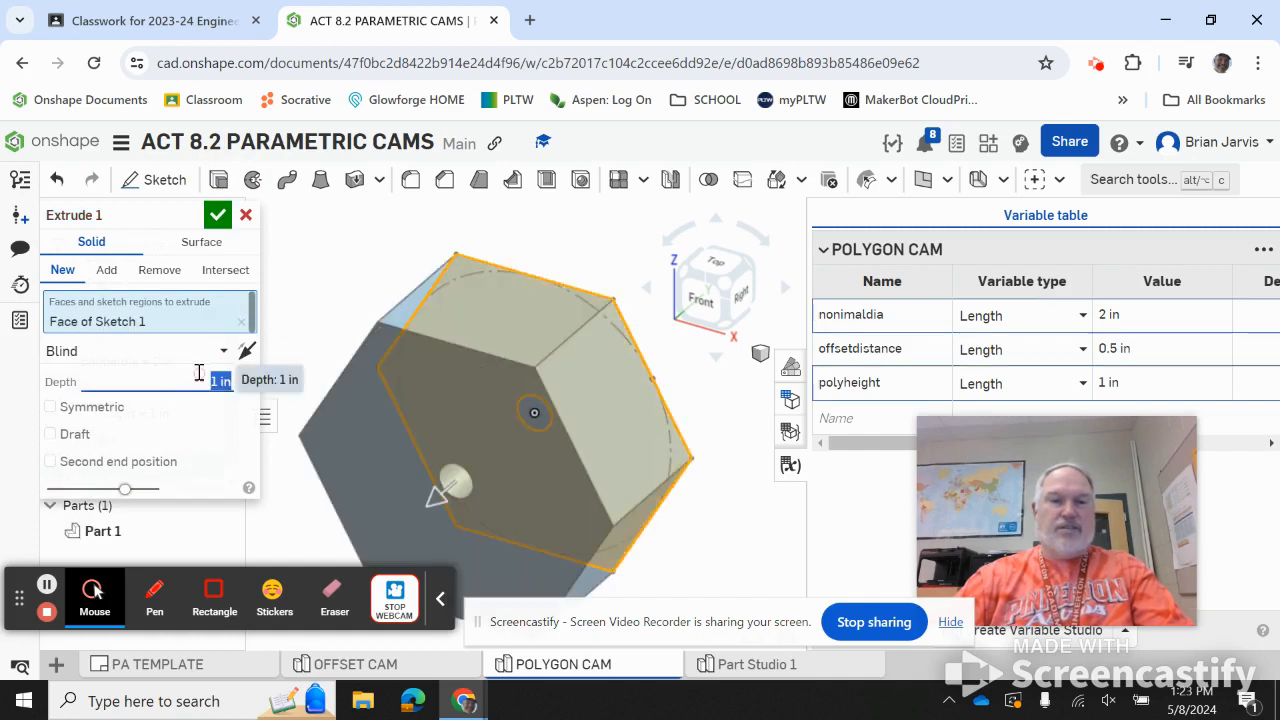
key("BackSpace")
type(".25")
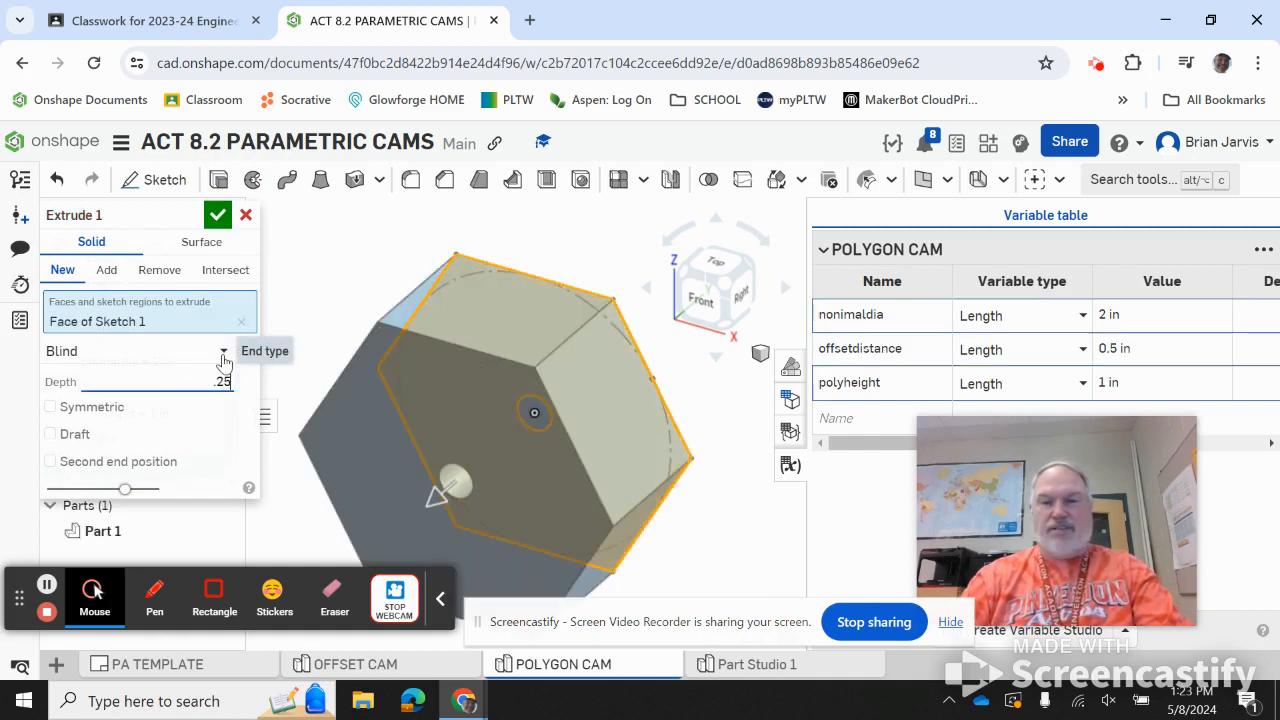
key("Return")
left_click(217, 214)
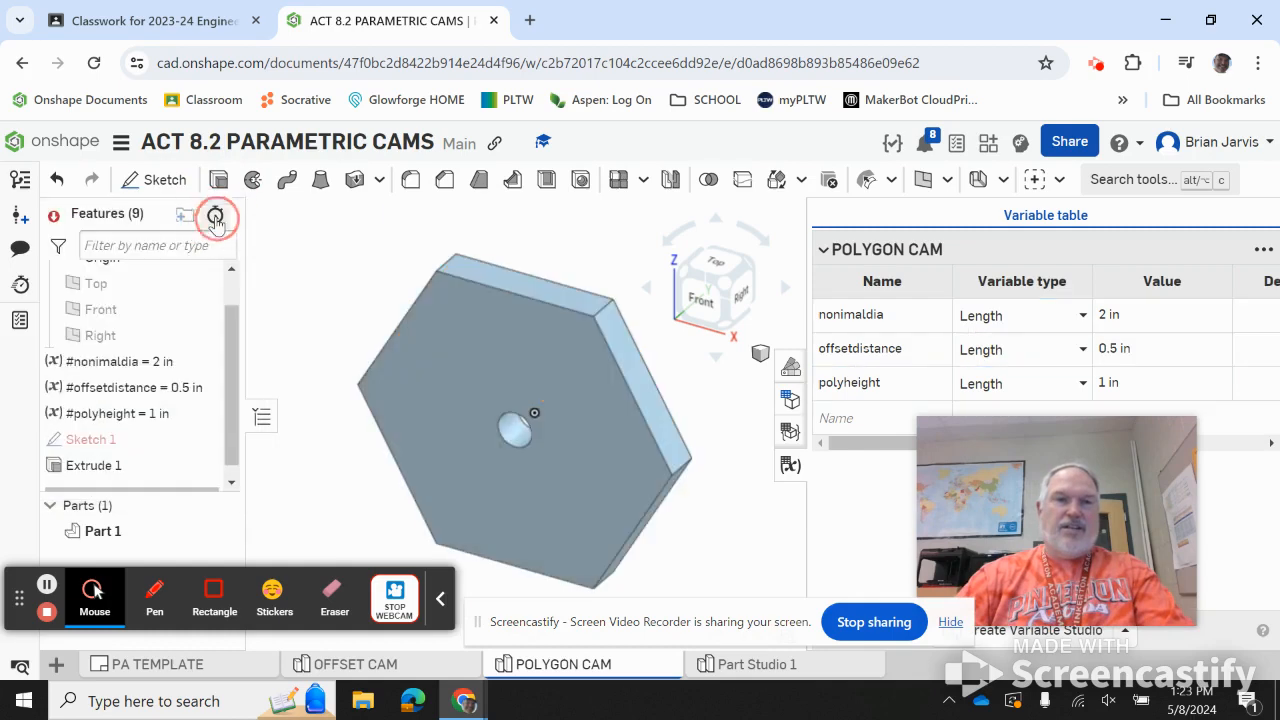
Rename the extruded hexagonal part as POLYGON CAM
scroll(660, 358, "down", 3)
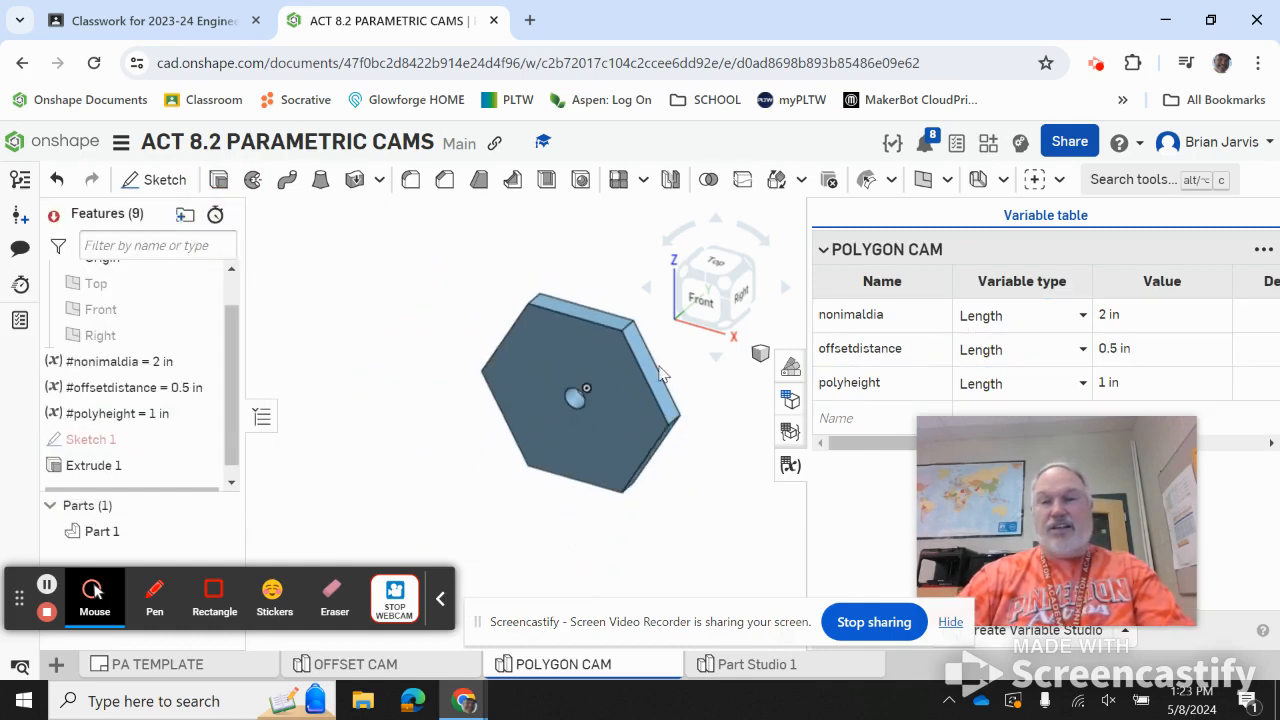
right_click(139, 532)
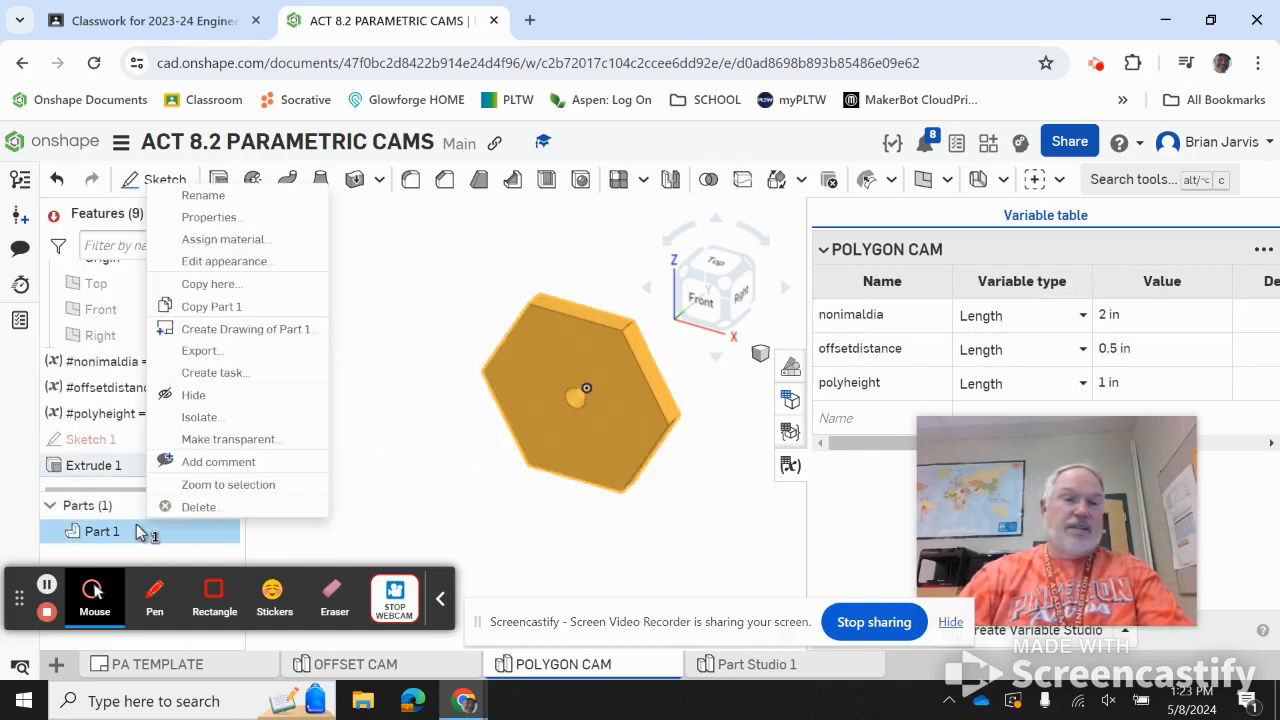
left_click(236, 202)
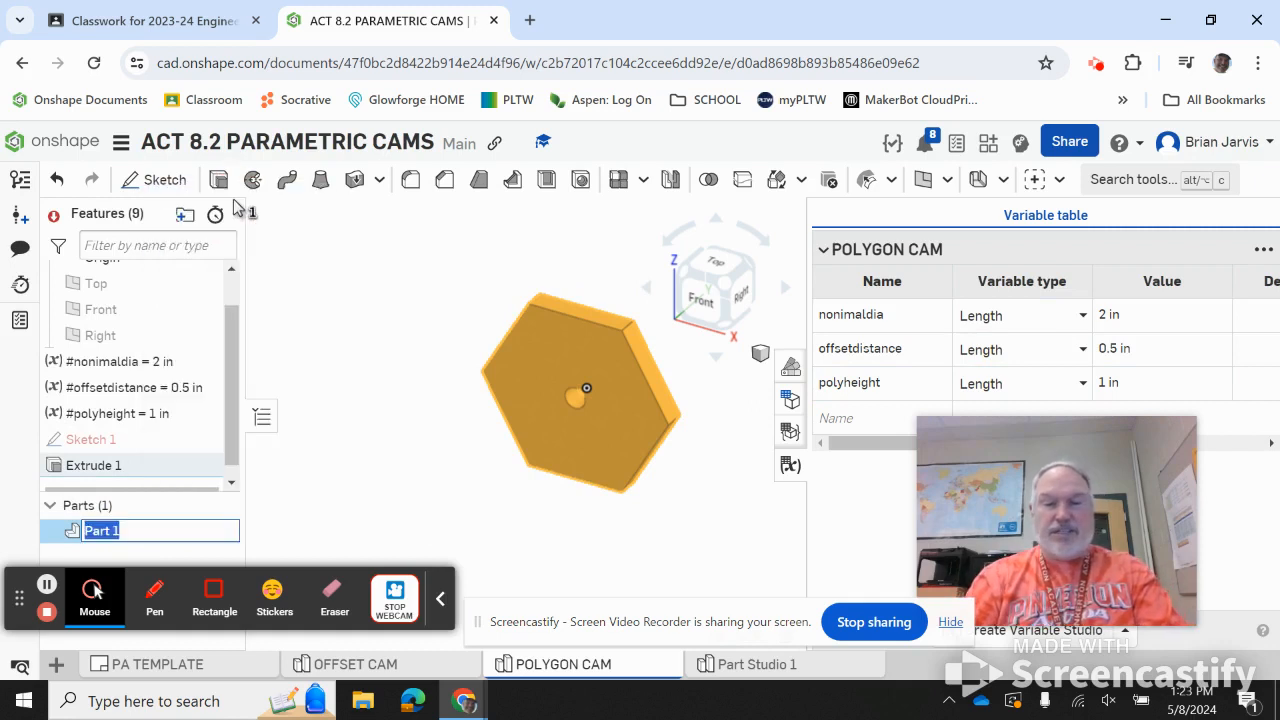
type("P")
key("BackSpace")
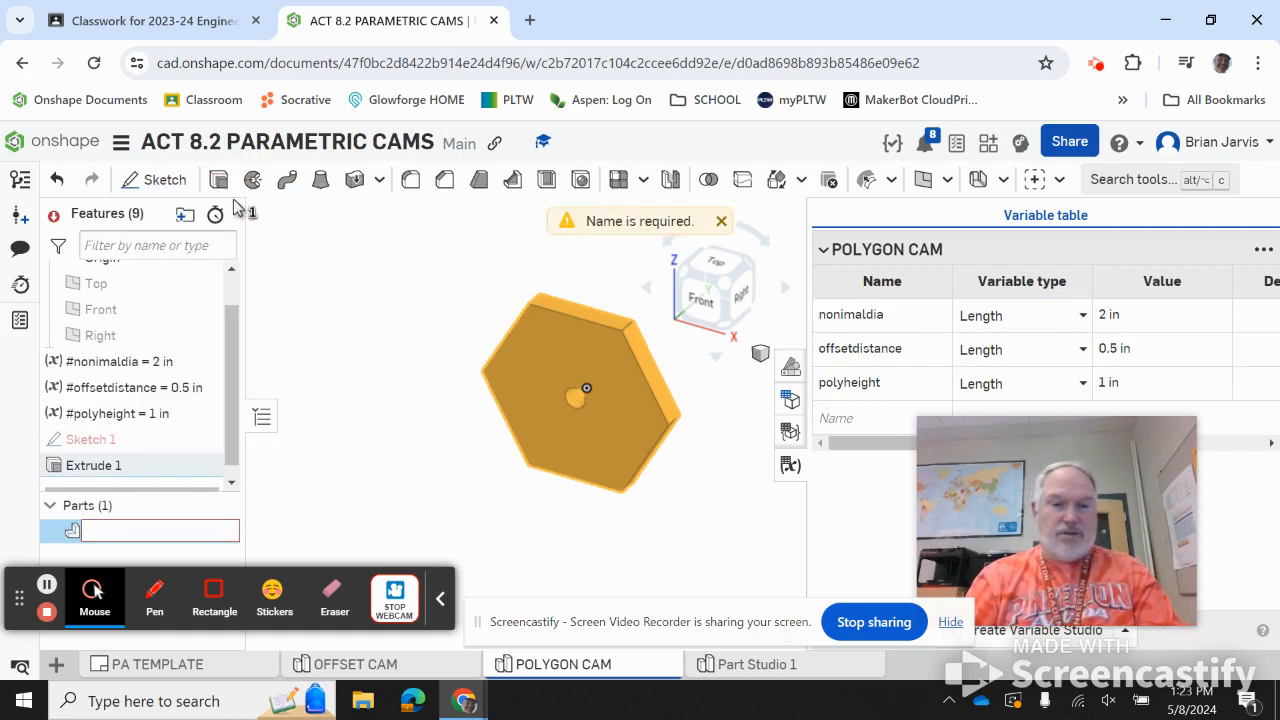
type("POLYGON CAM")
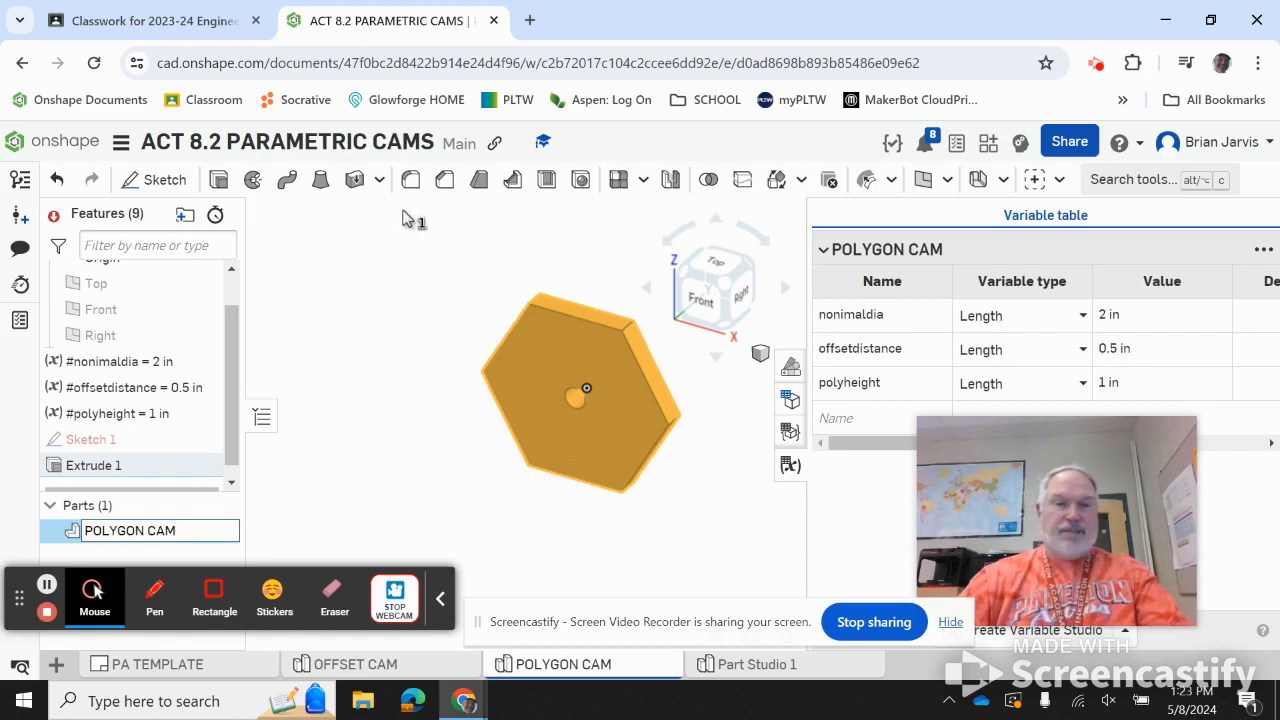
left_click(383, 287)
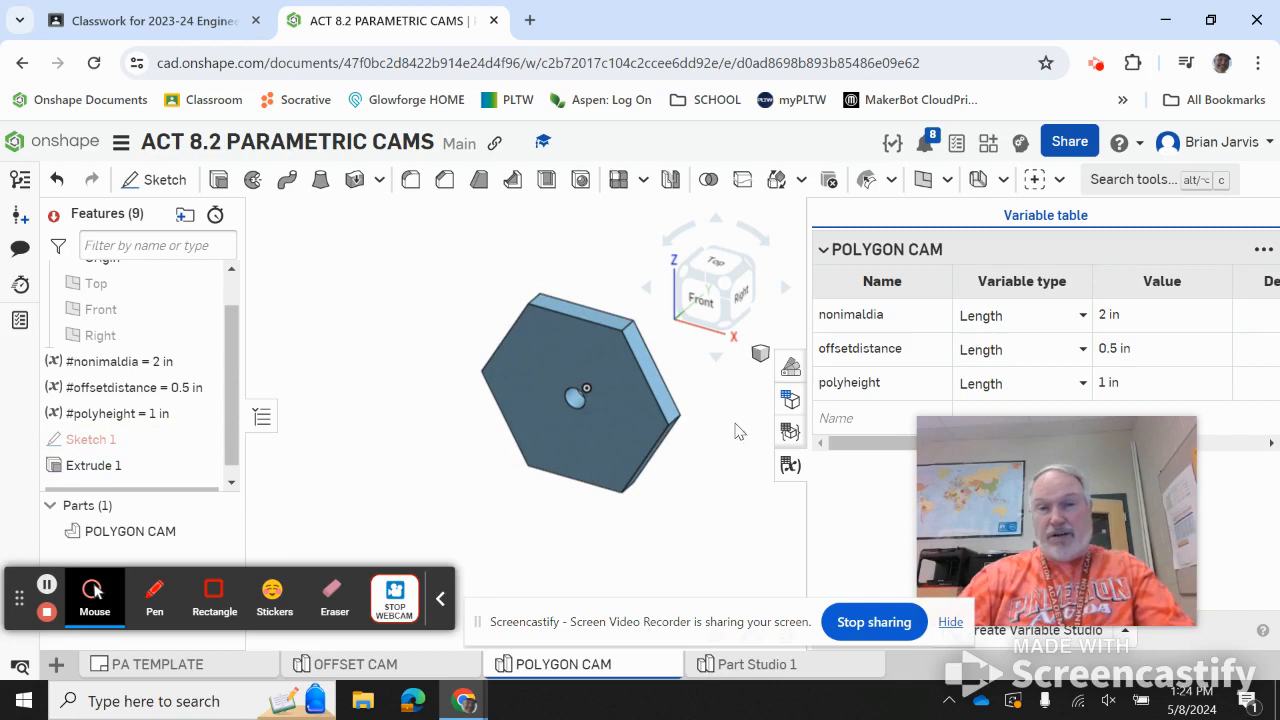
Set the nonimaldia variable to 8 in to test how the hexagonal cam responds
middle_click_drag(686, 457, 653, 476)
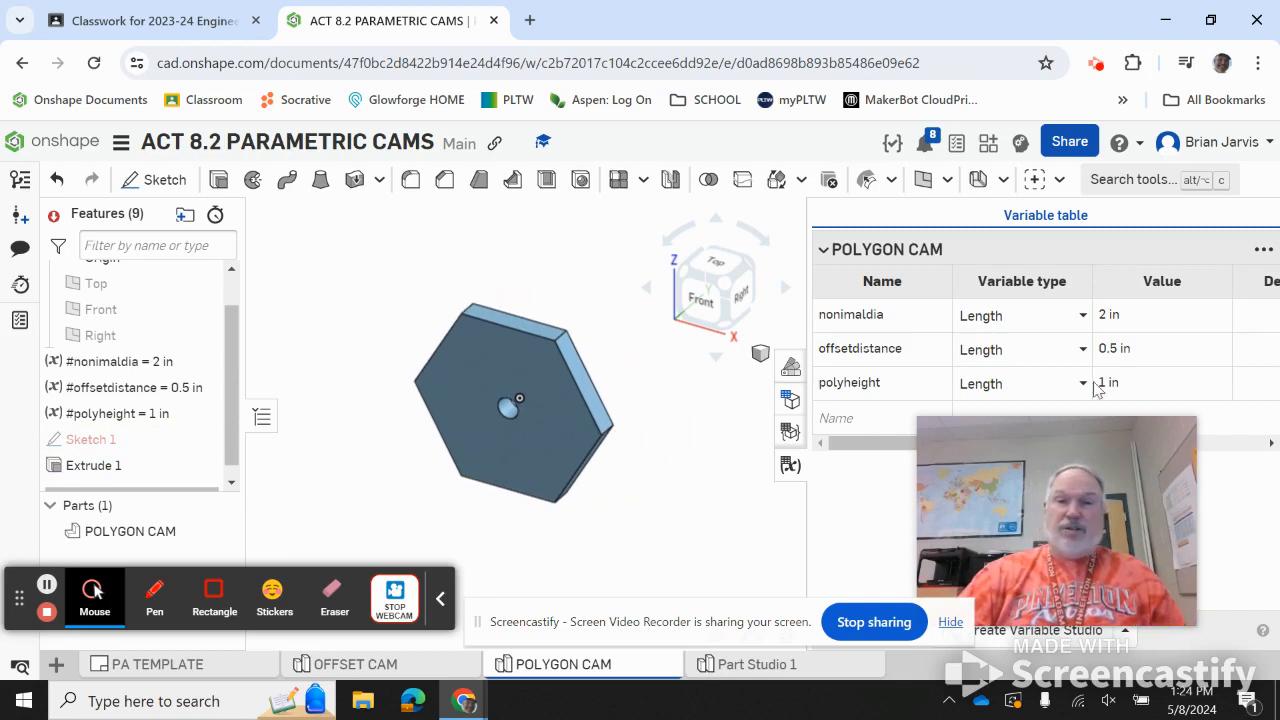
left_click(1166, 316)
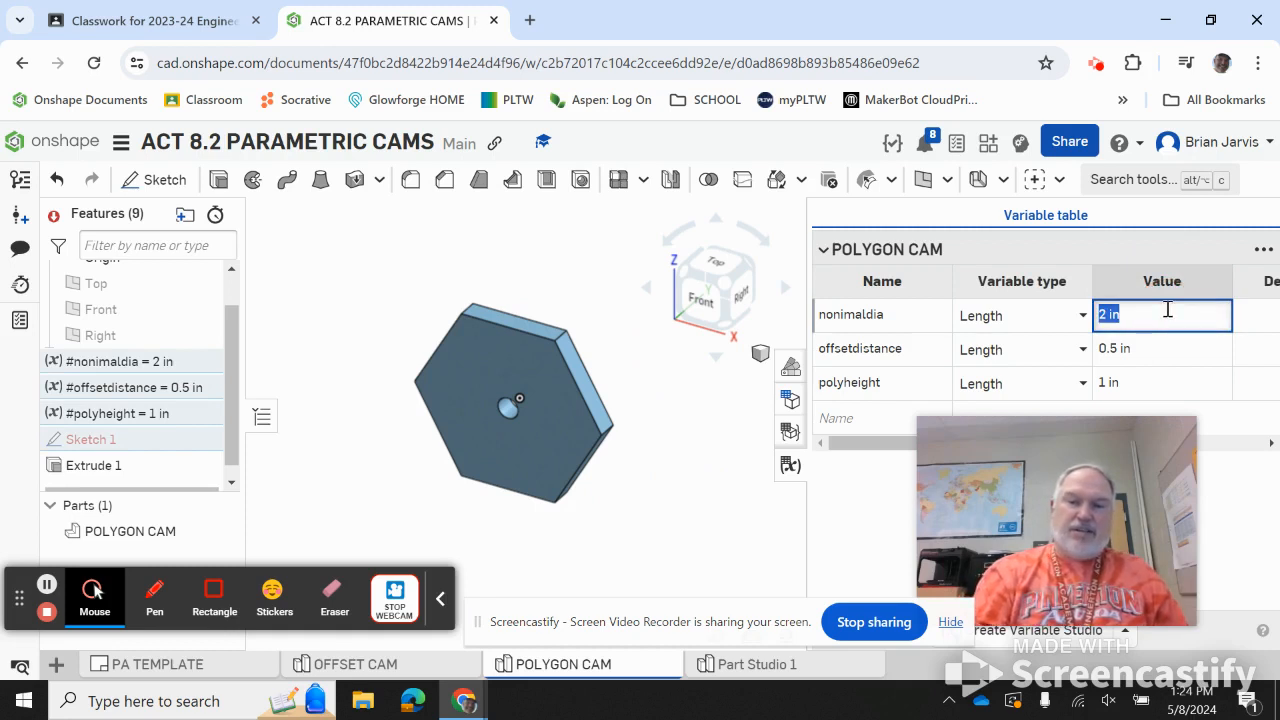
type("8")
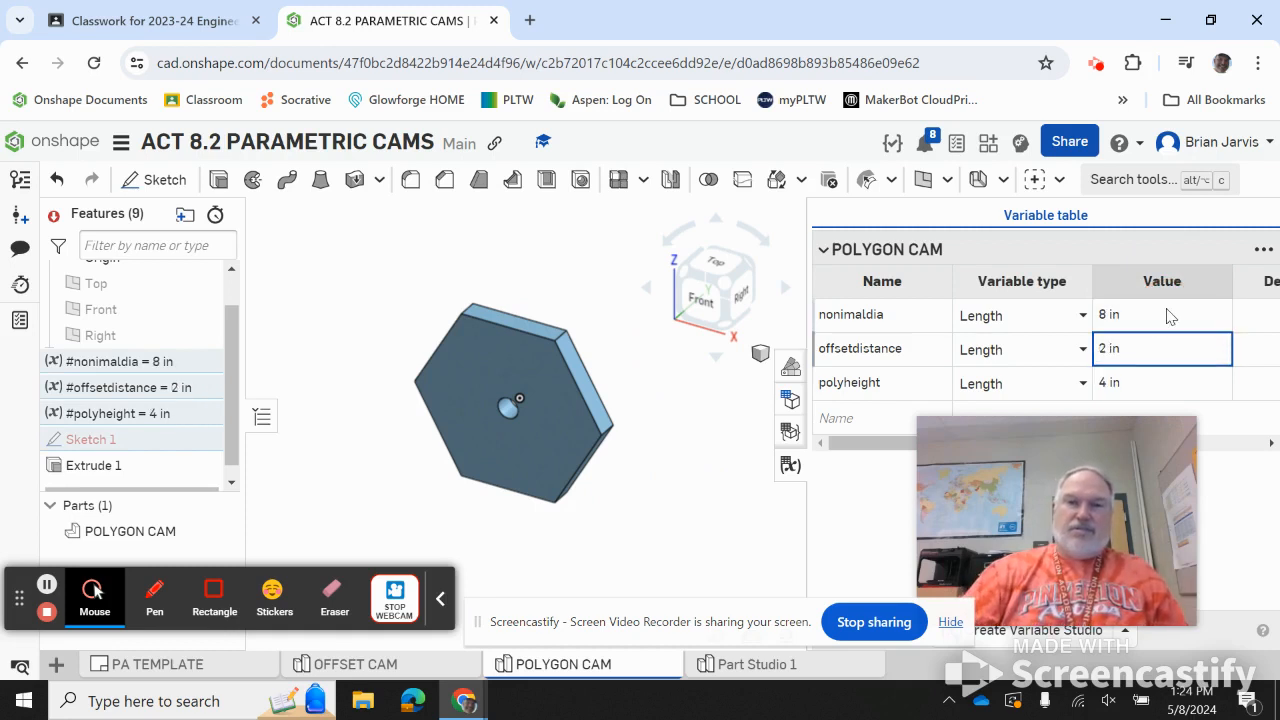
left_click(677, 469)
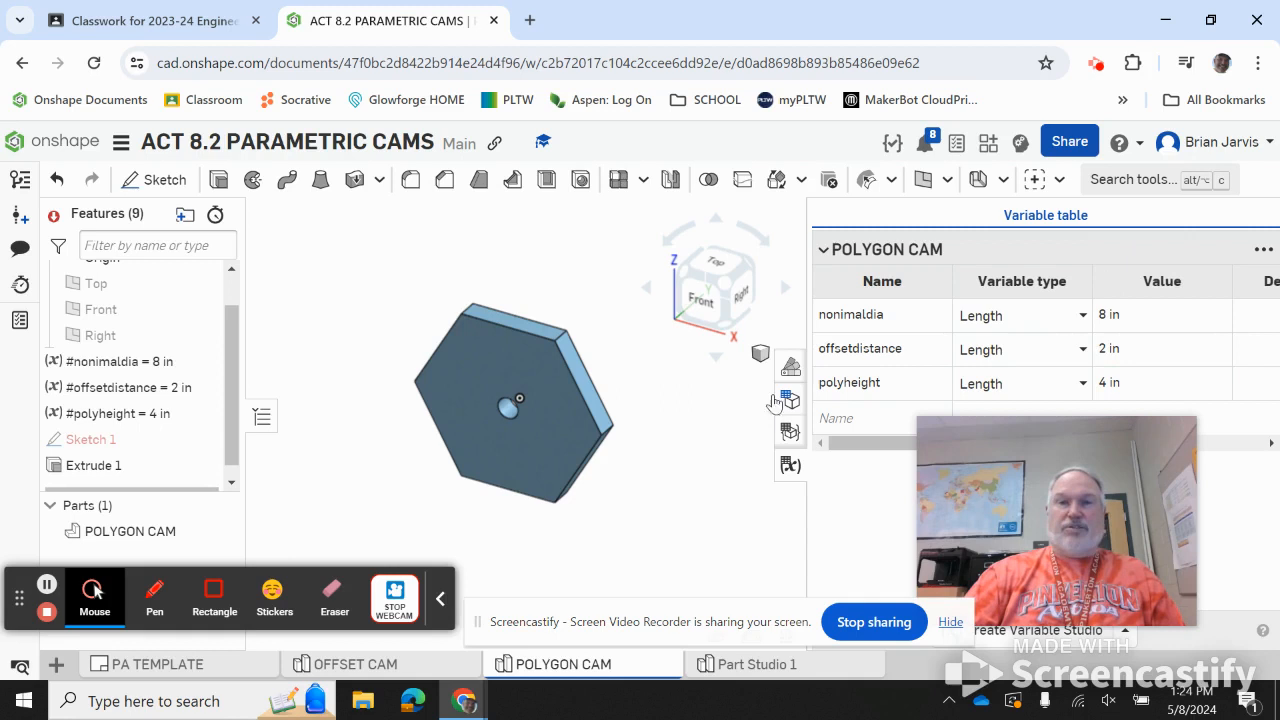
left_click(629, 430)
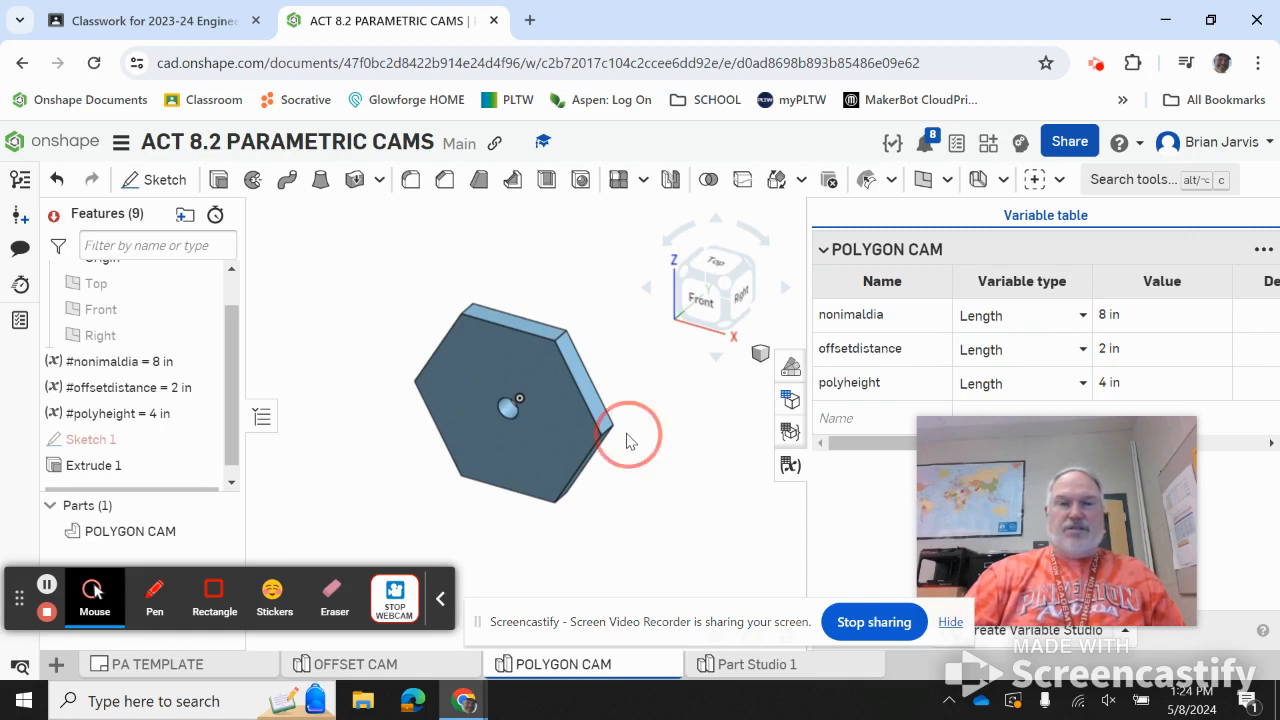
scroll(628, 433, "up", 5)
Set the nonimaldia variable to 80 in and check the size of the hexagonal cam
mouse_move(1117, 528)
left_click_drag(1090, 462, 1143, 374)
mouse_move(1127, 432)
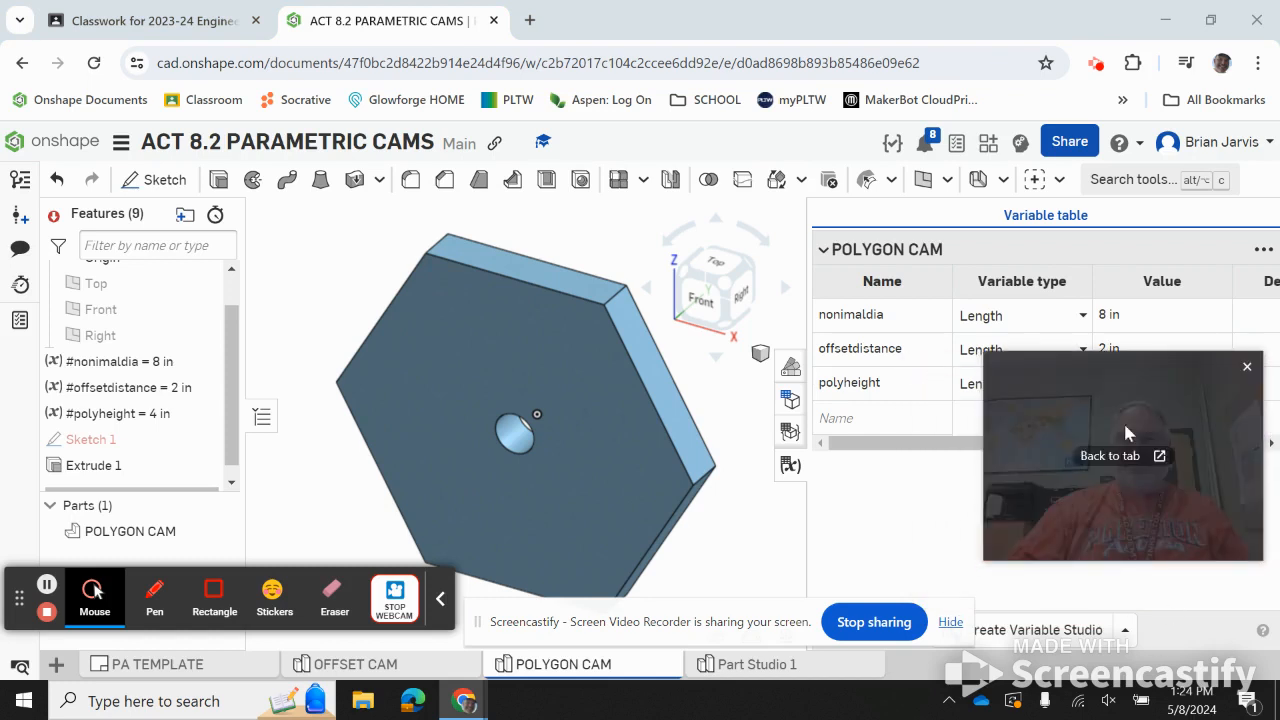
left_click(1122, 313)
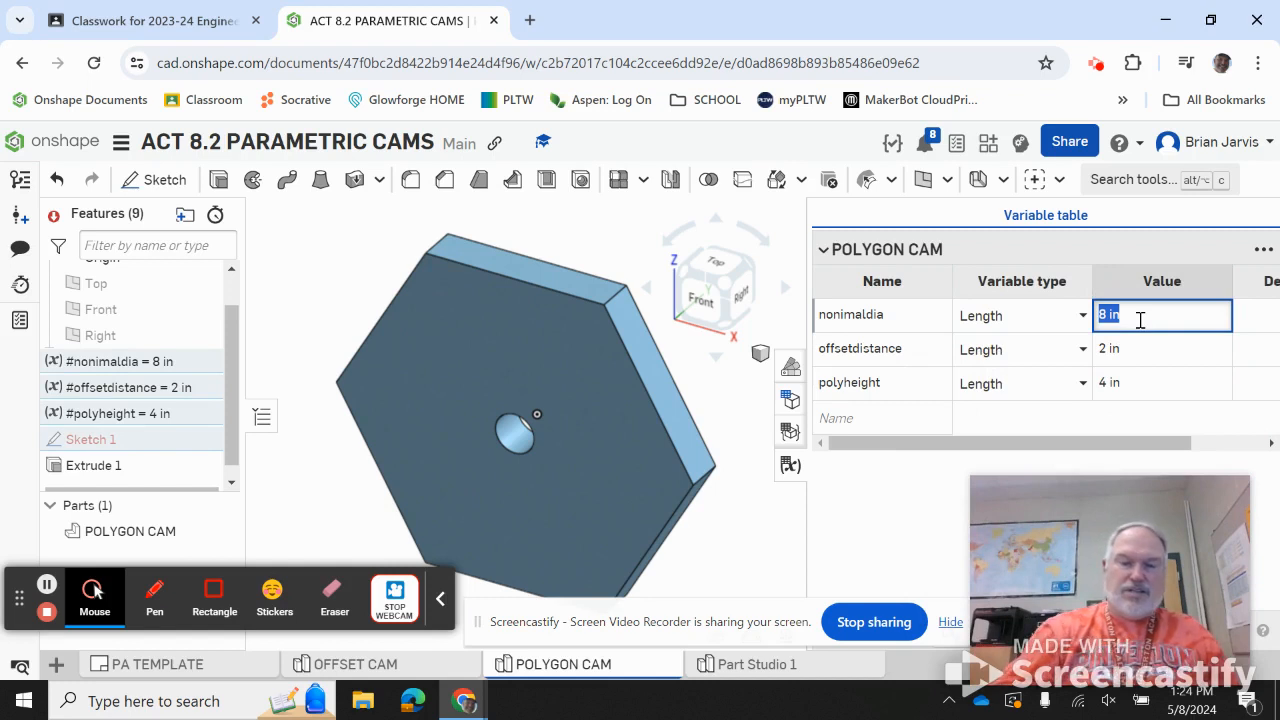
type("80")
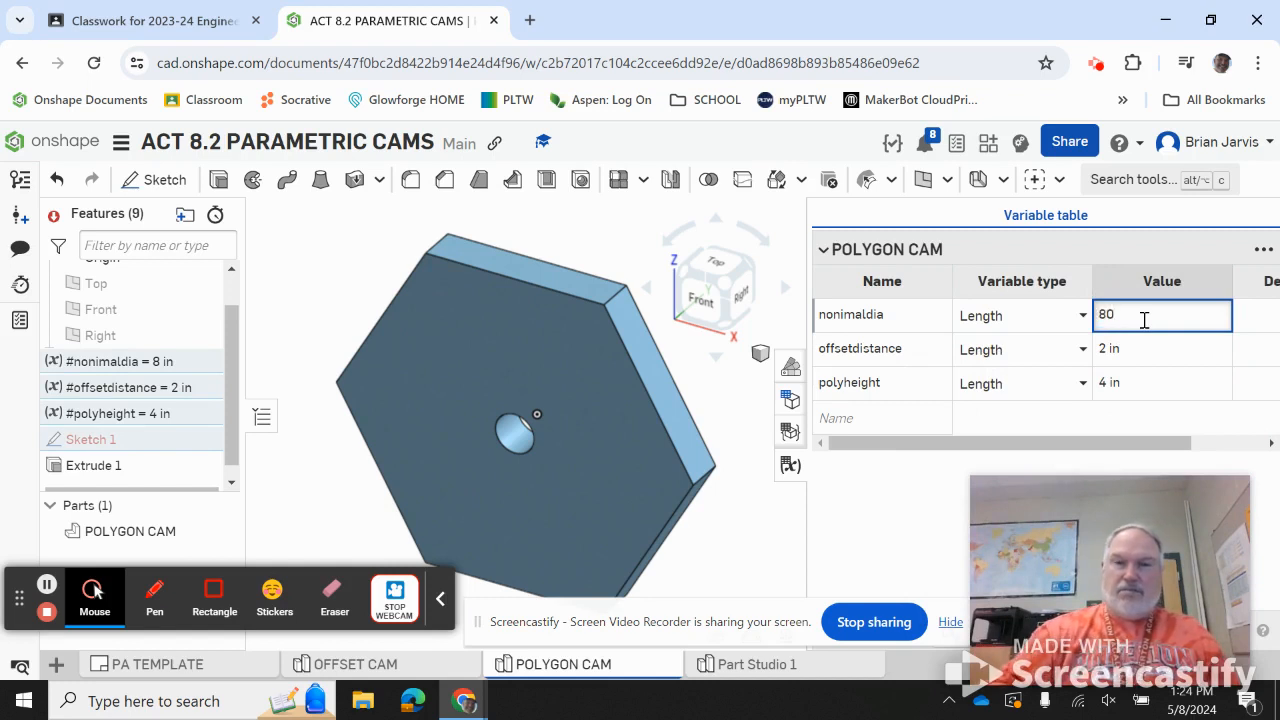
key("Return")
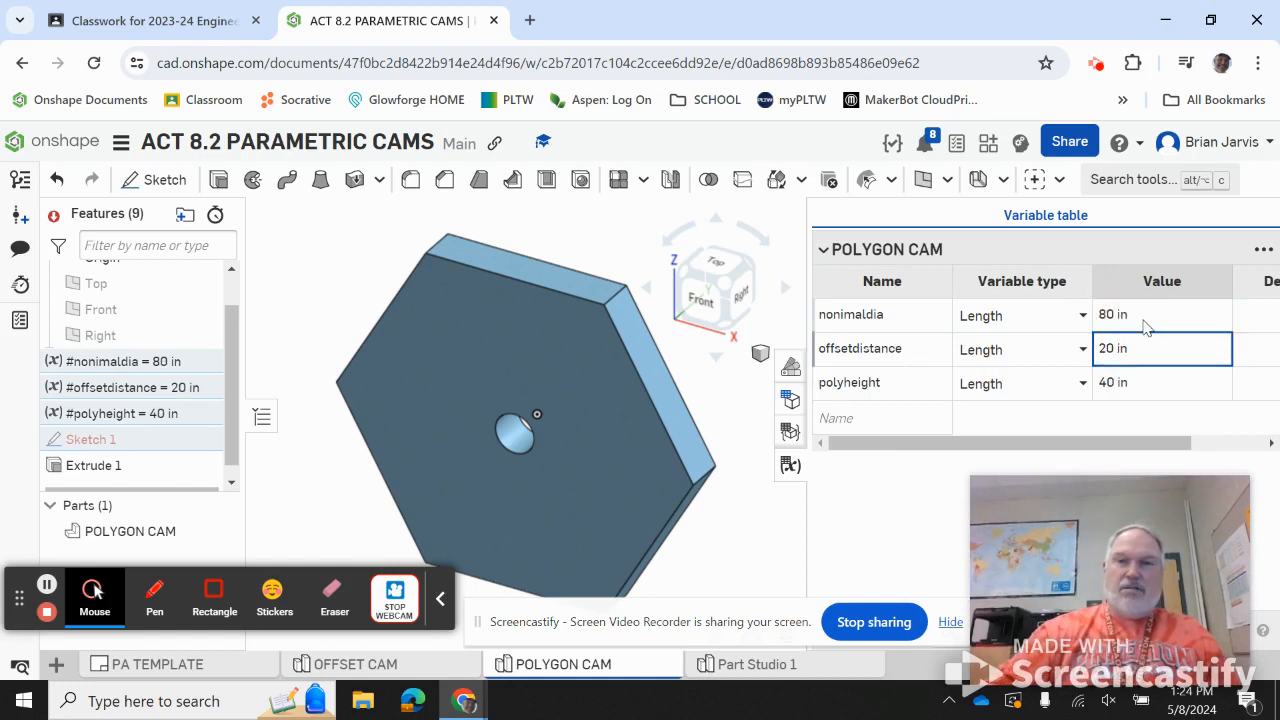
scroll(725, 525, "down", 4)
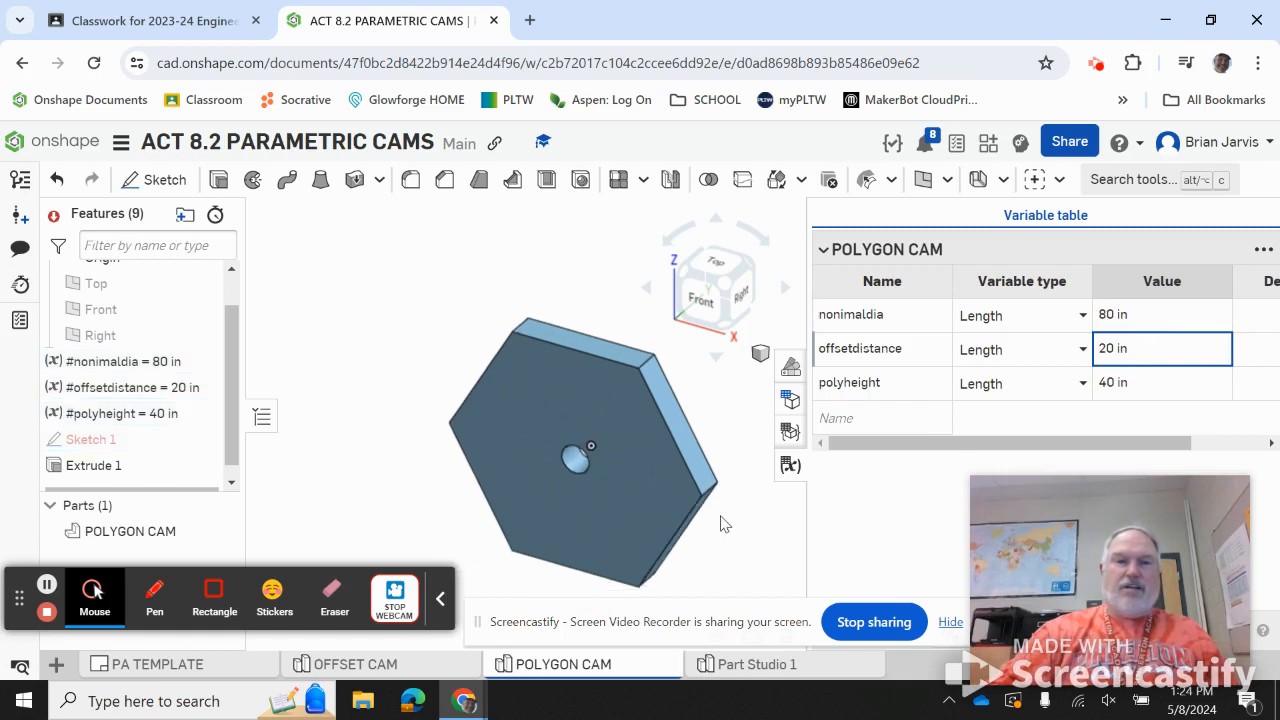
left_click(684, 460)
scroll(680, 450, "down", 5)
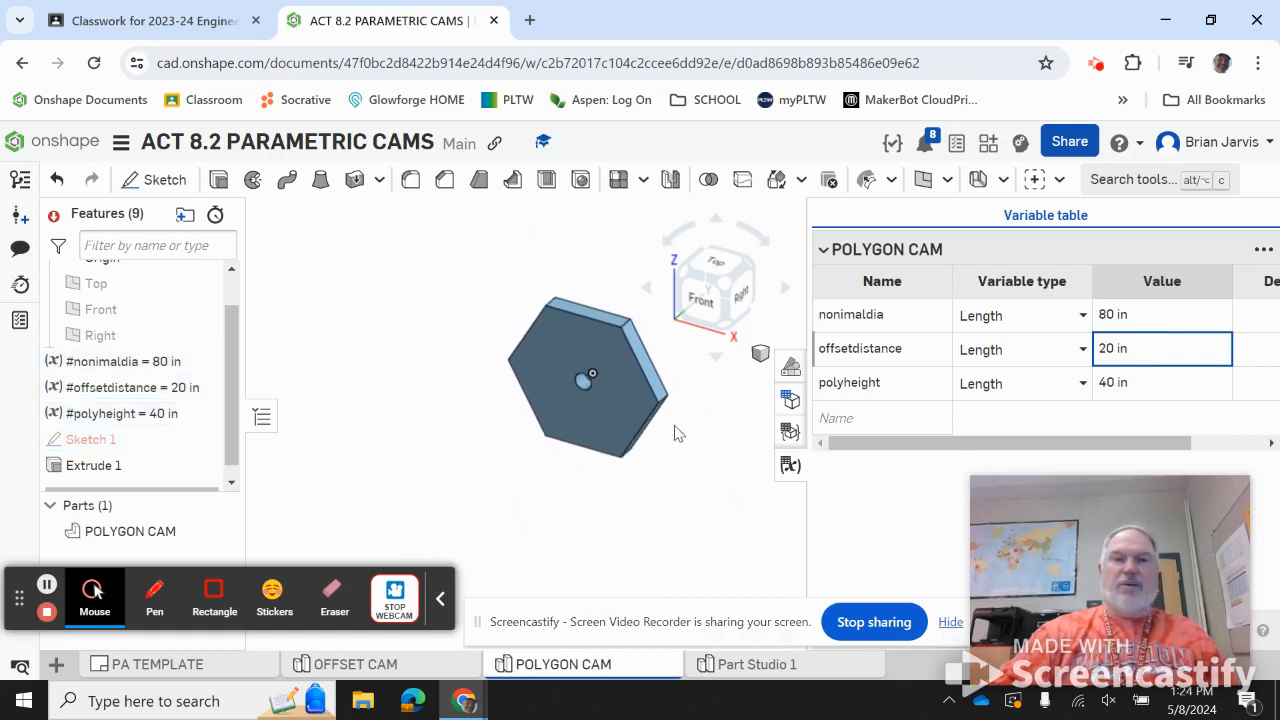
Set the polygon cam's nonimaldia variable to 2 in
middle_click_drag(686, 437, 609, 449)
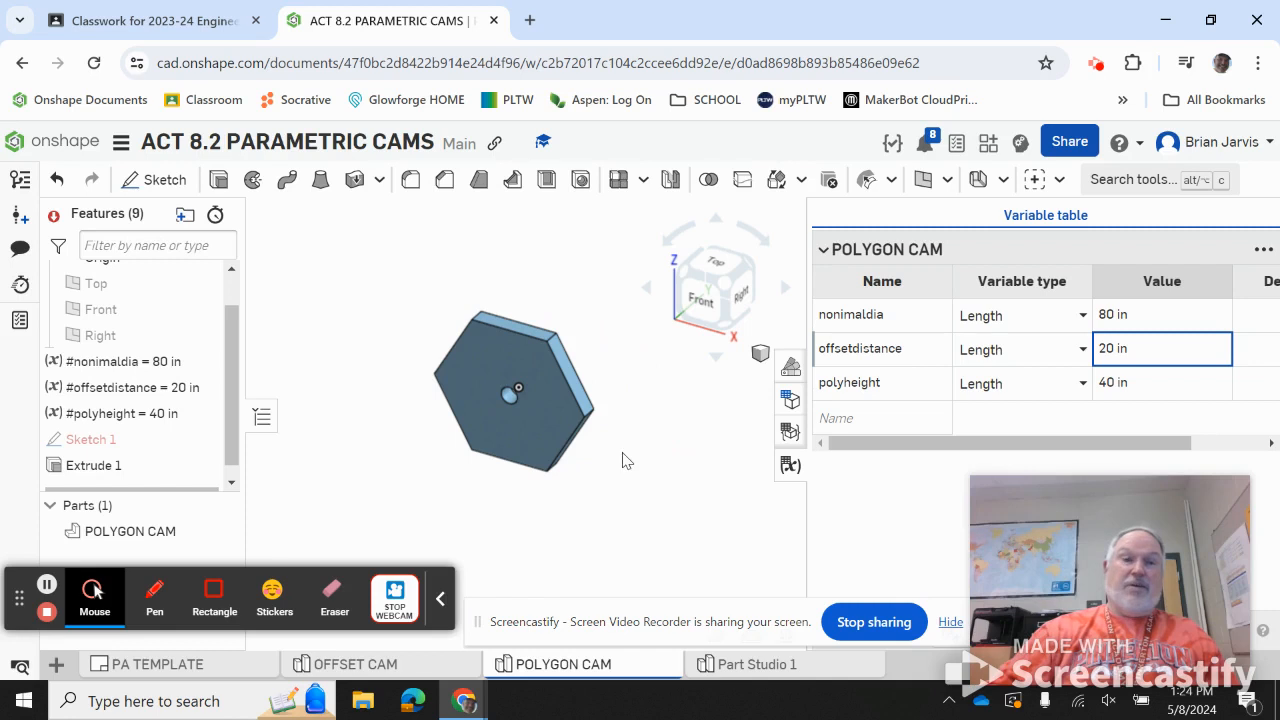
left_click(1126, 316)
double_click(1128, 315)
type("2")
key("Return")
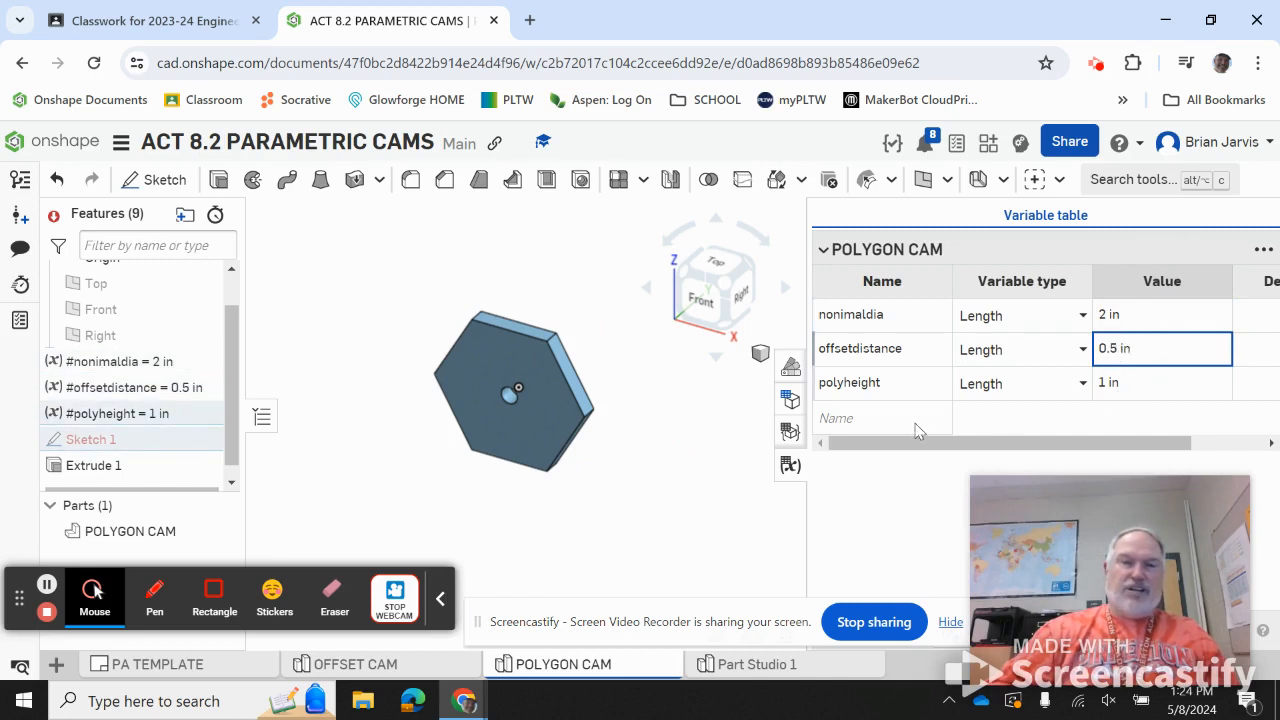
Delete the variable-driven dimension on the hexagon's inscribed construction circle in Sketch 1 and check the resulting solid in isometric view
double_click(92, 450)
left_click(702, 301)
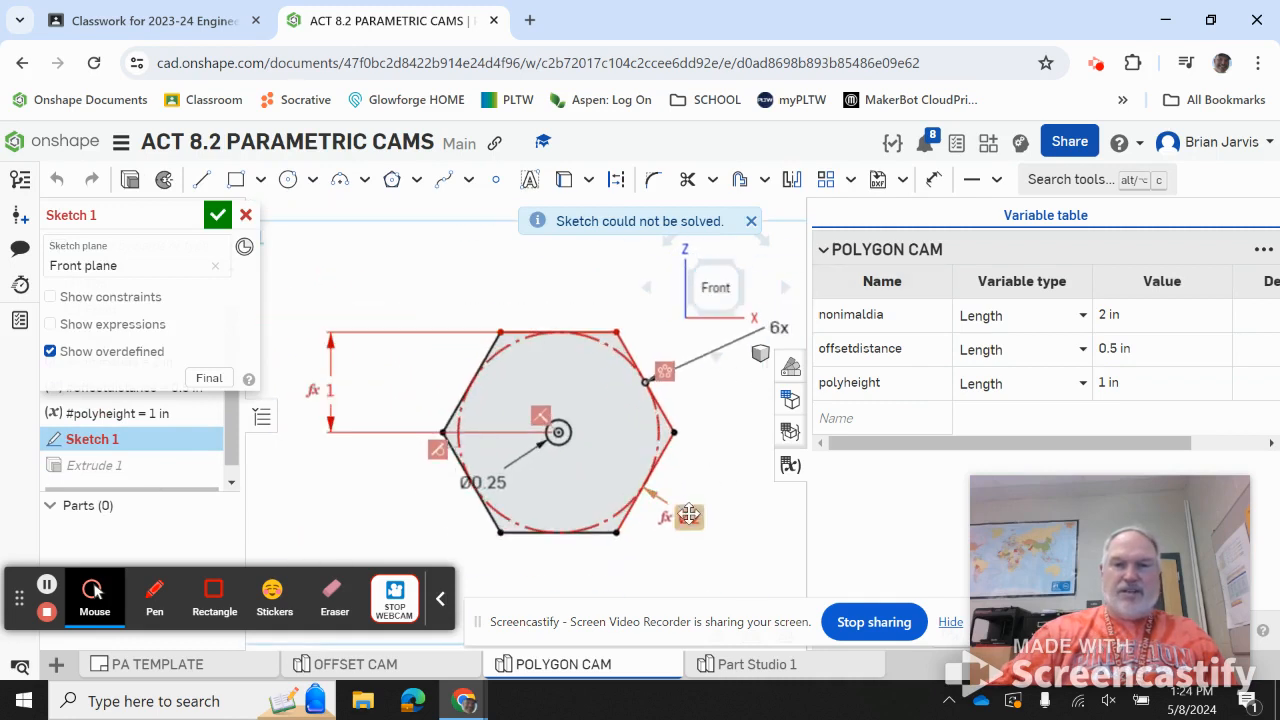
left_click(689, 514)
key("Delete")
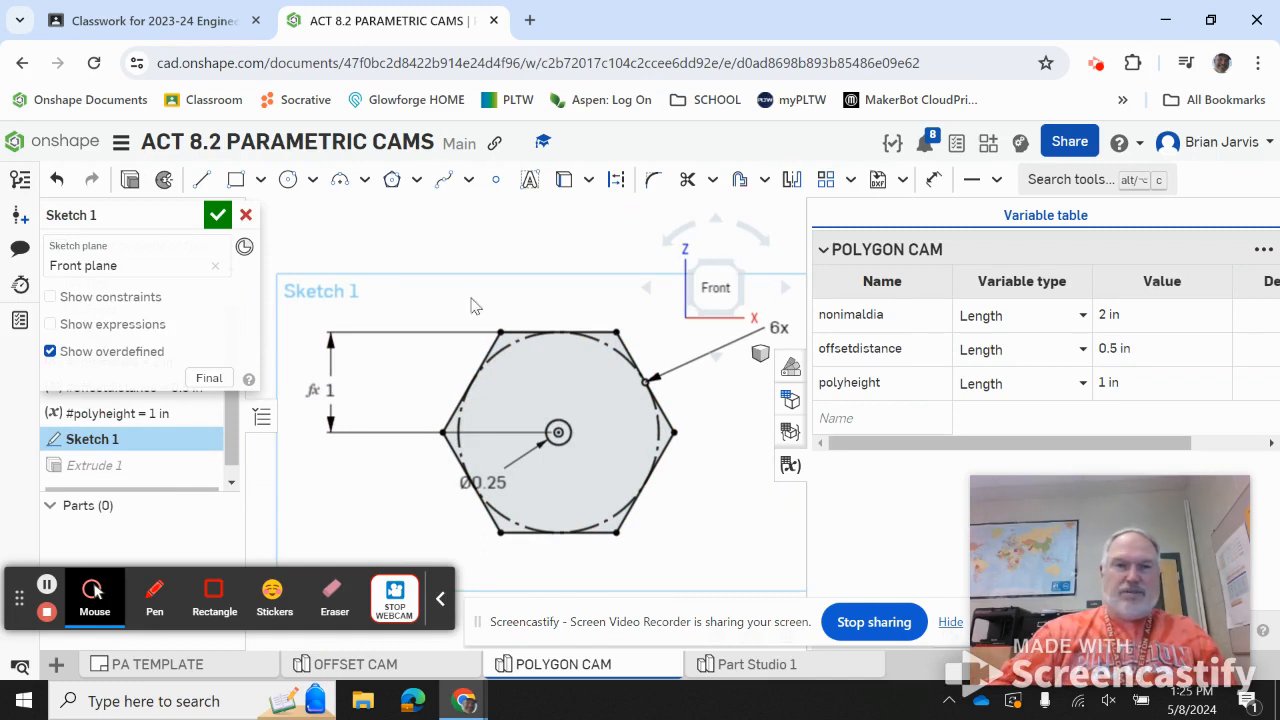
left_click(217, 214)
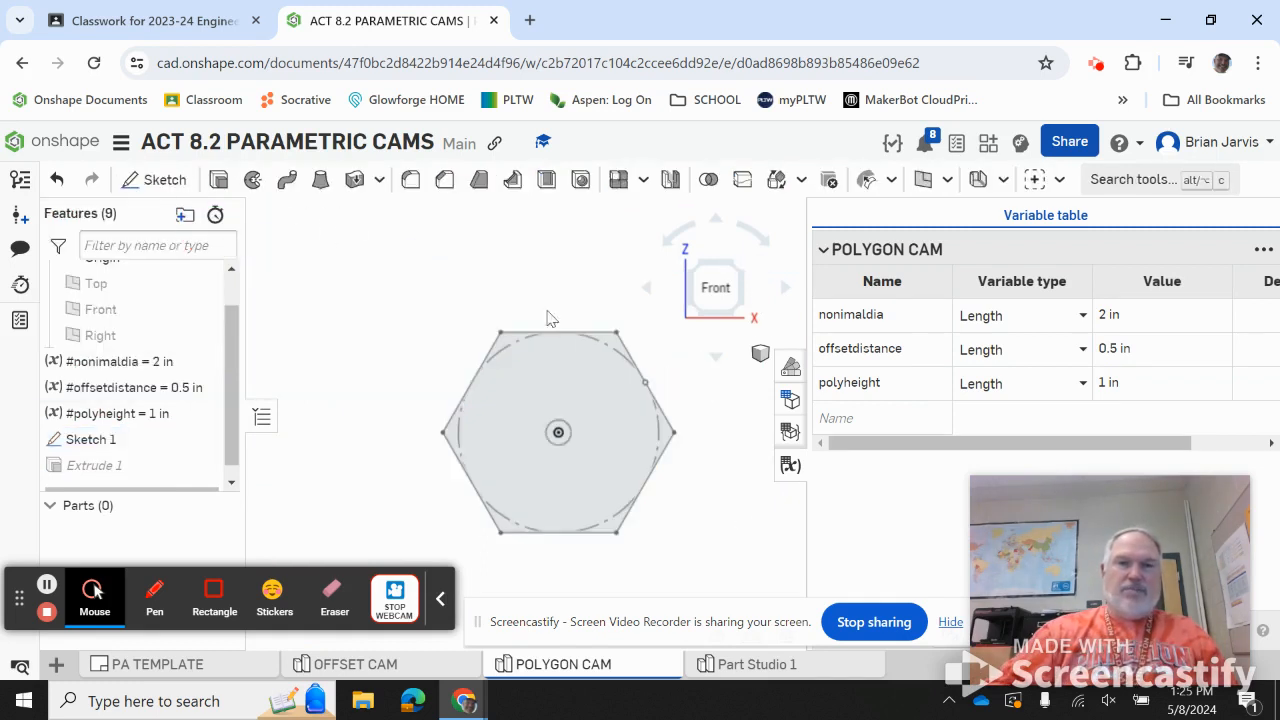
left_click(737, 269)
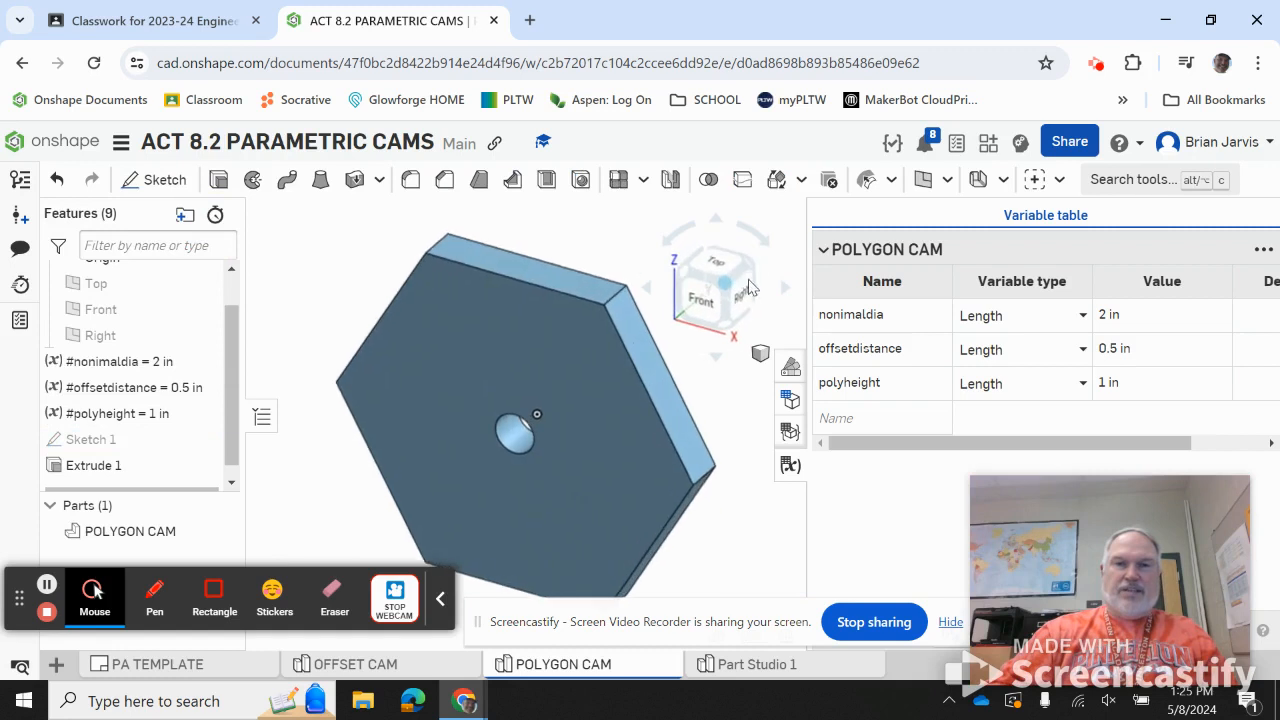
scroll(538, 376, "down", 3)
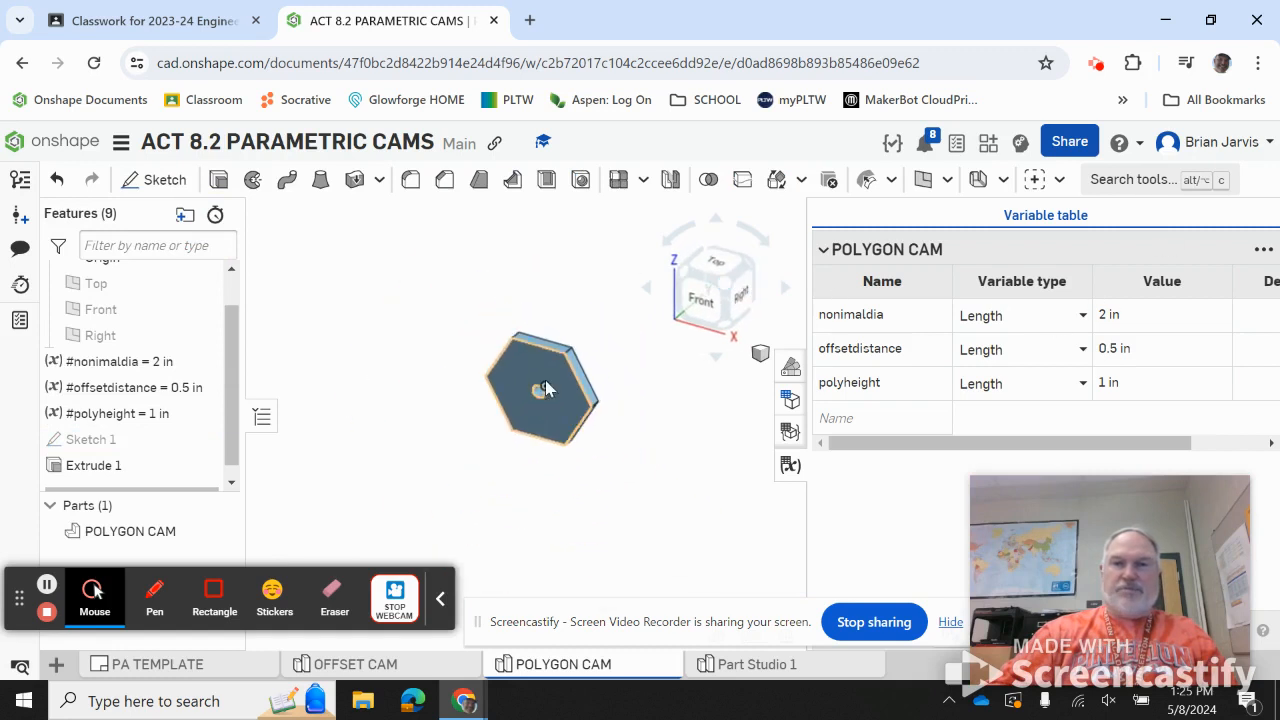
Test the polygon cam's resizing with nonimaldia set to 10 in, inspect the centre hole, and undo the variable change
left_click(1132, 314)
left_click_drag(1122, 314, 1085, 315)
key("BackSpace")
type("10")
key("Return")
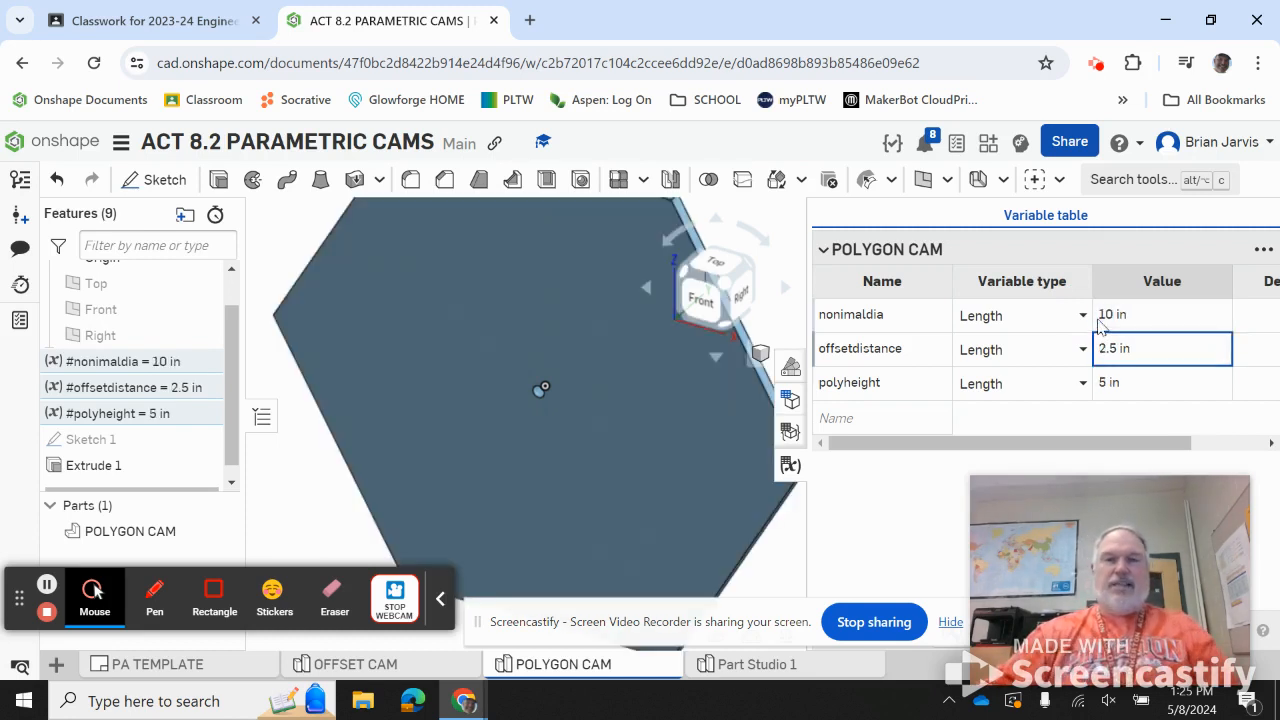
scroll(597, 430, "down", 1)
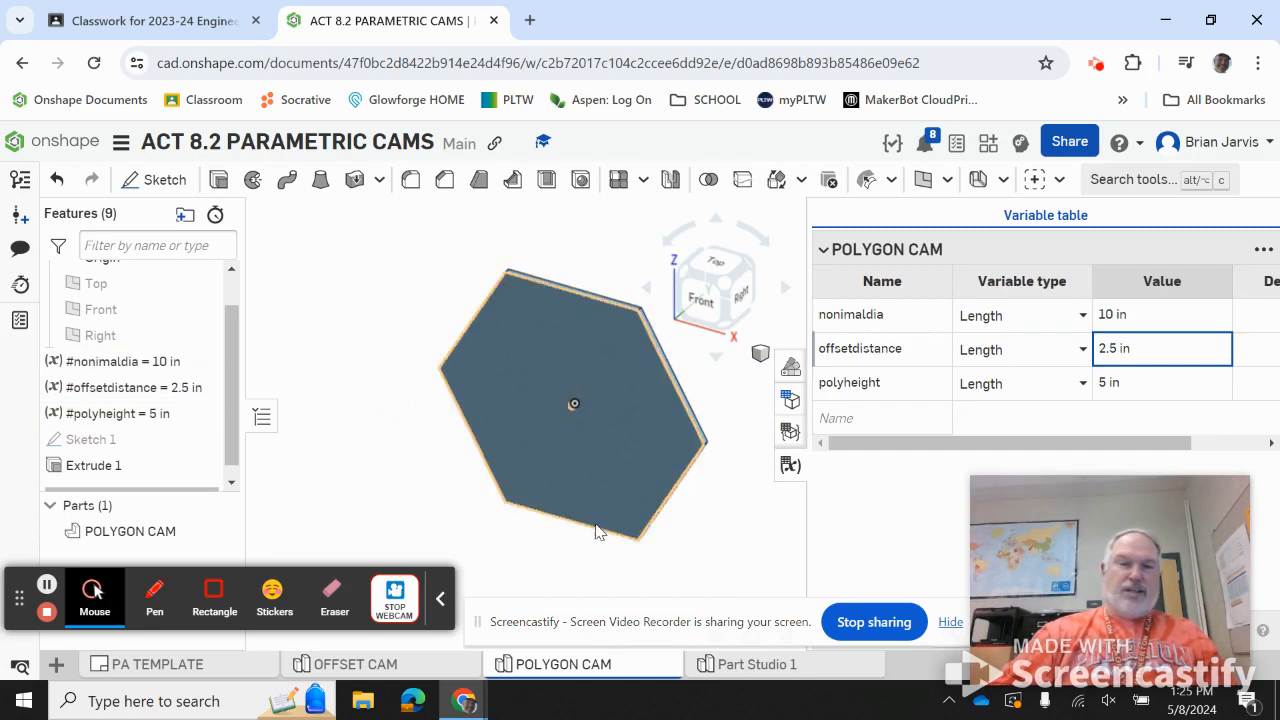
scroll(584, 400, "up", 5)
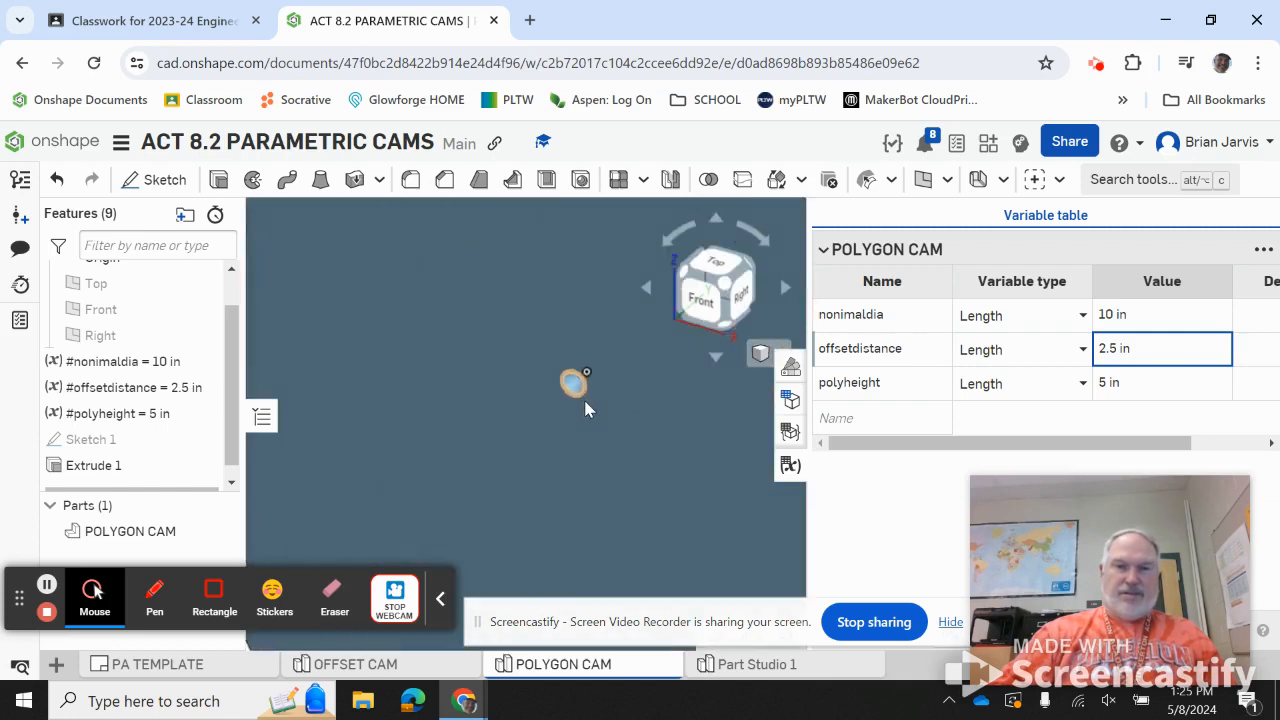
scroll(573, 395, "down", 5)
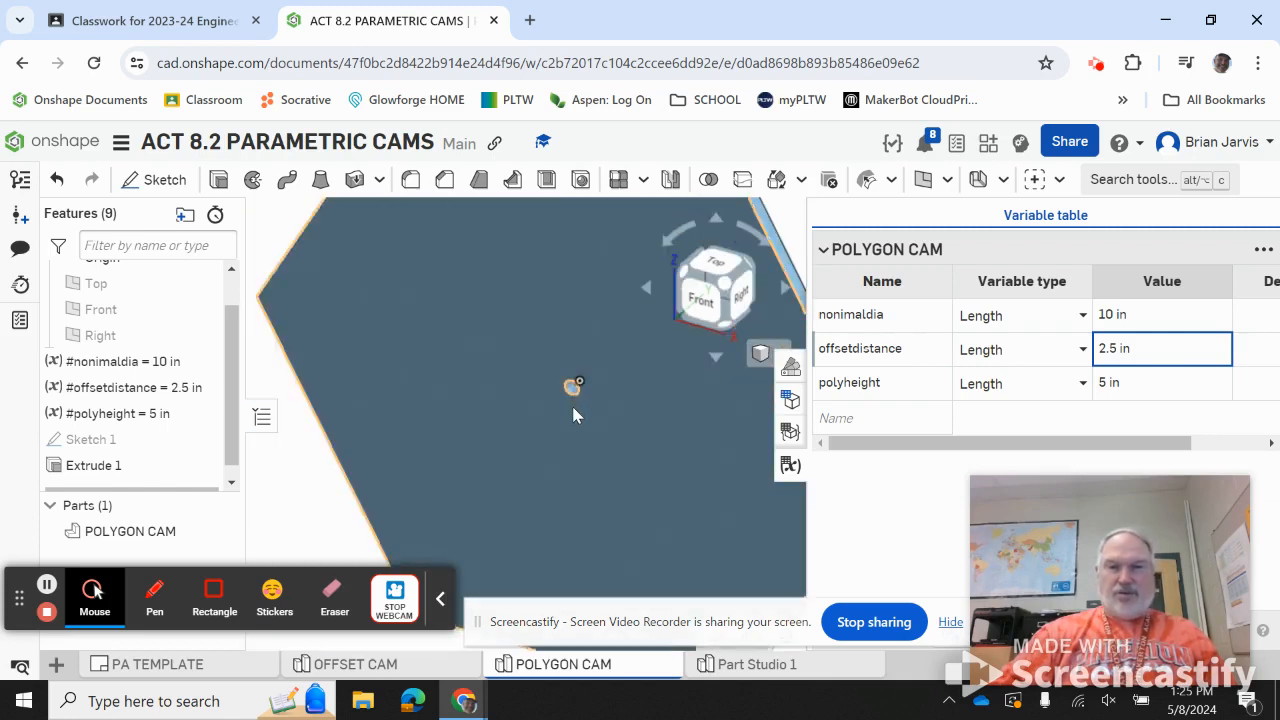
left_click(57, 182)
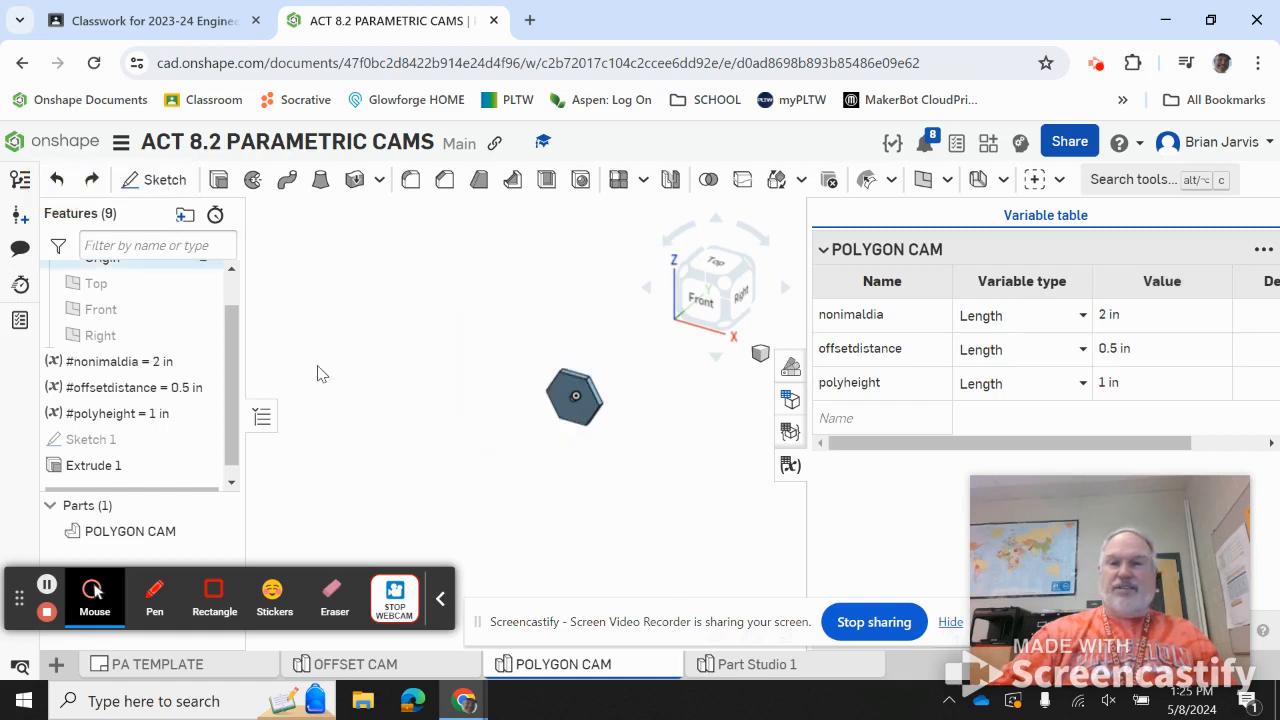
Hide the variable table and change the POLYGON CAM part's appearance to green 5FA73D
left_click(790, 465)
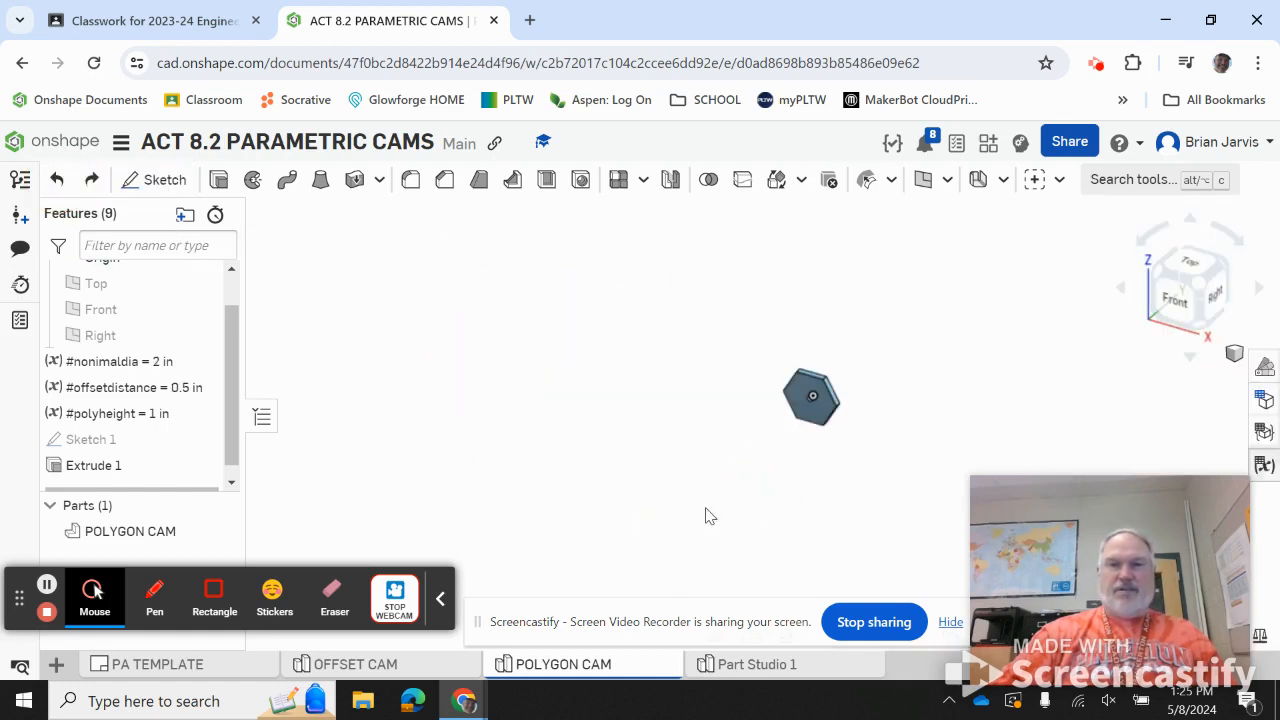
right_click(130, 531)
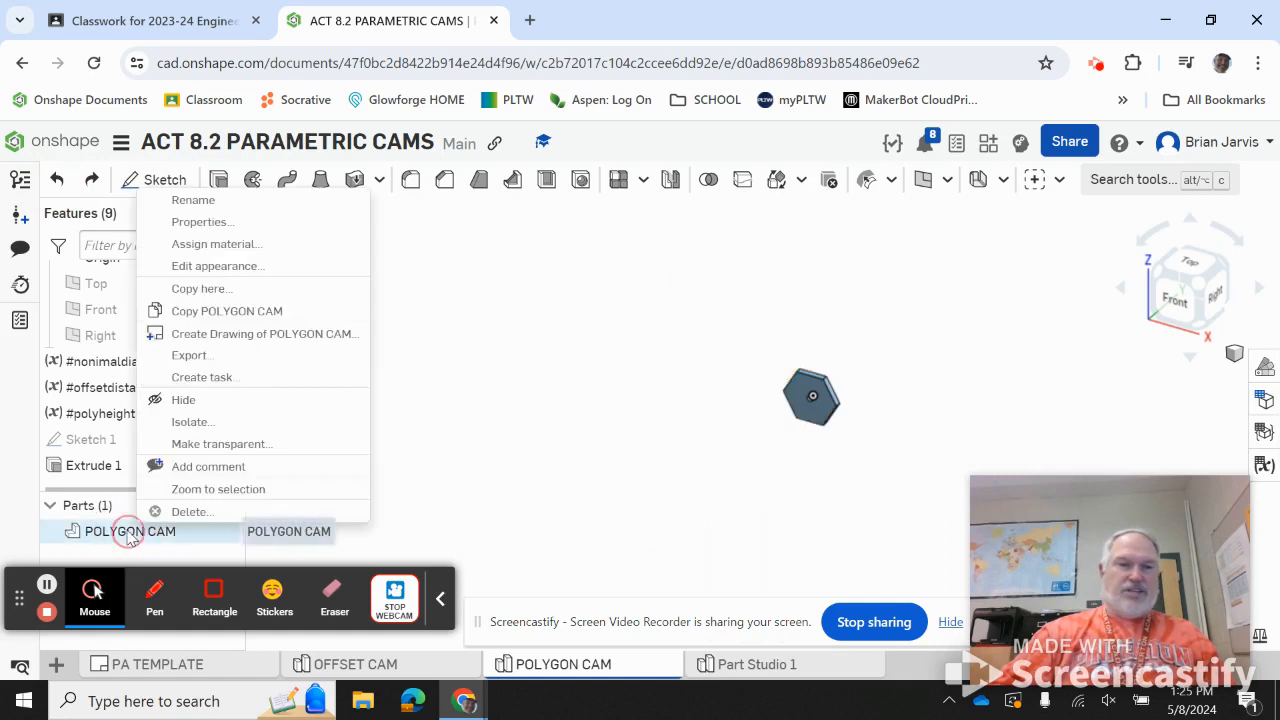
left_click(218, 266)
left_click(376, 400)
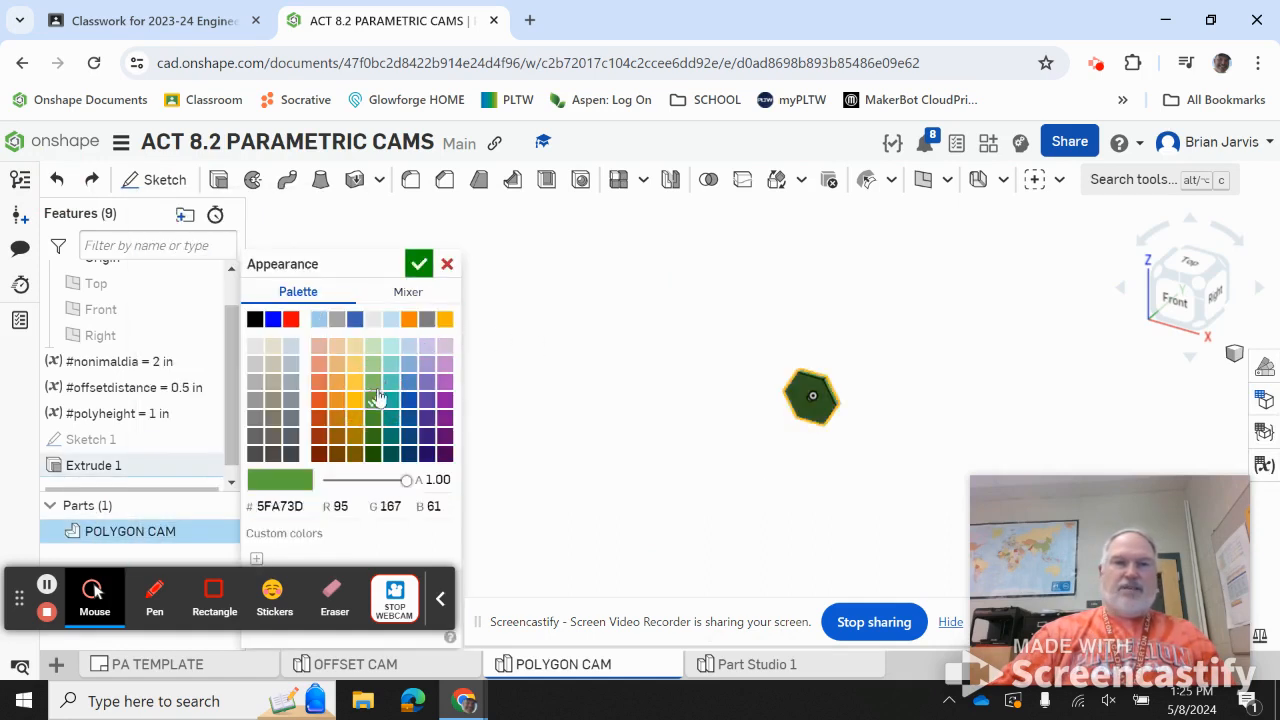
left_click(419, 264)
middle_click_drag(619, 457, 491, 451)
In the OFFSET CAM part studio, set nonimaldia to 2 in and offsetdistance to 0.5 in, and hide the variable table
left_click(355, 664)
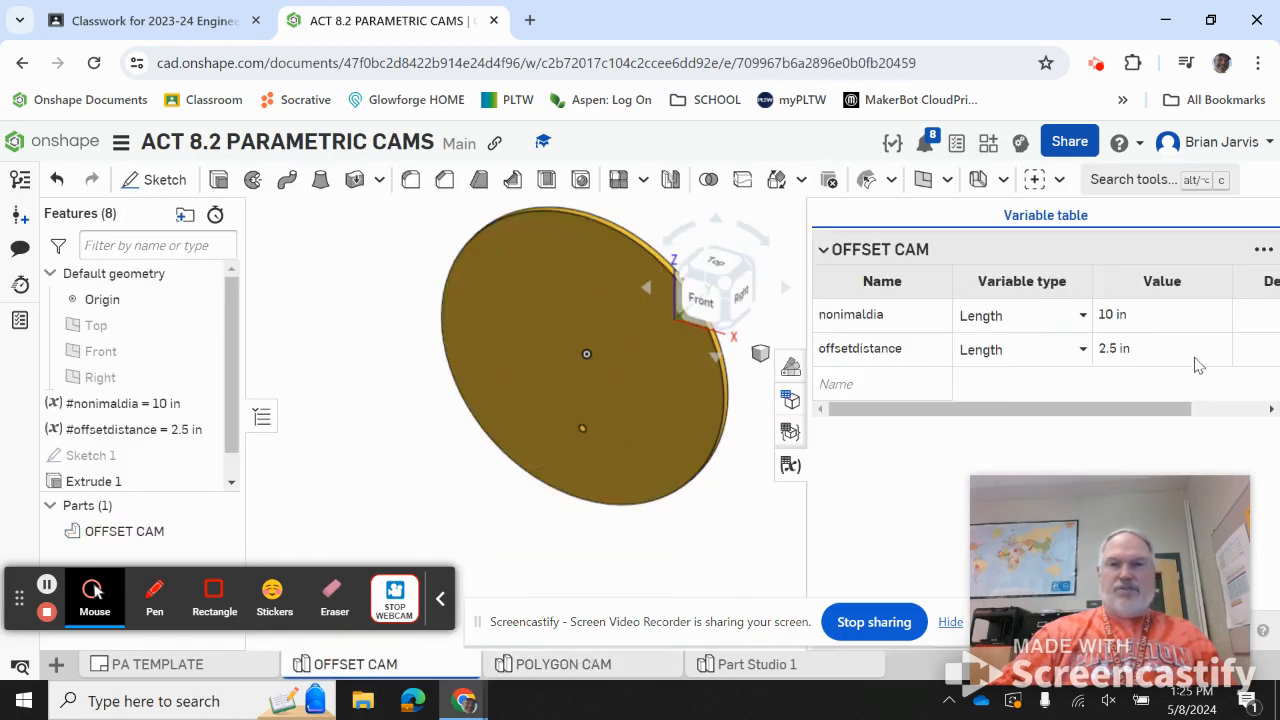
left_click(1133, 322)
triple_click(1129, 318)
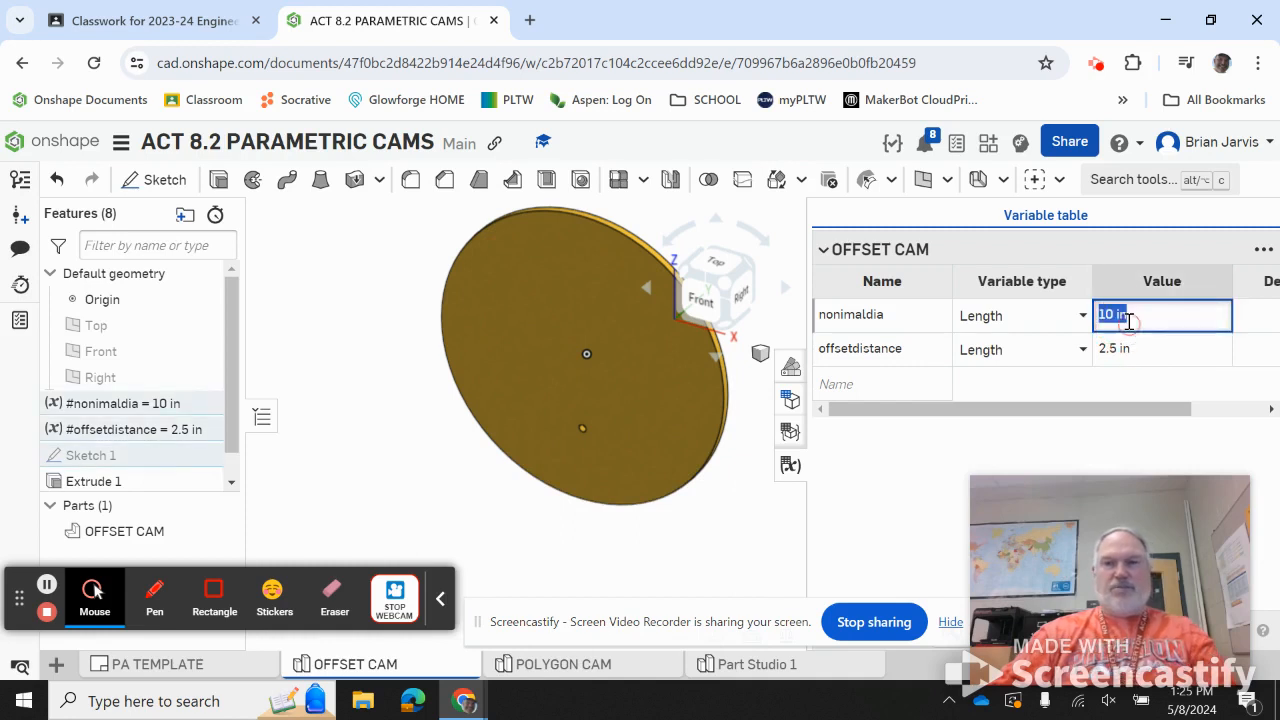
type("2")
key("Tab")
type("0.5")
key("Return")
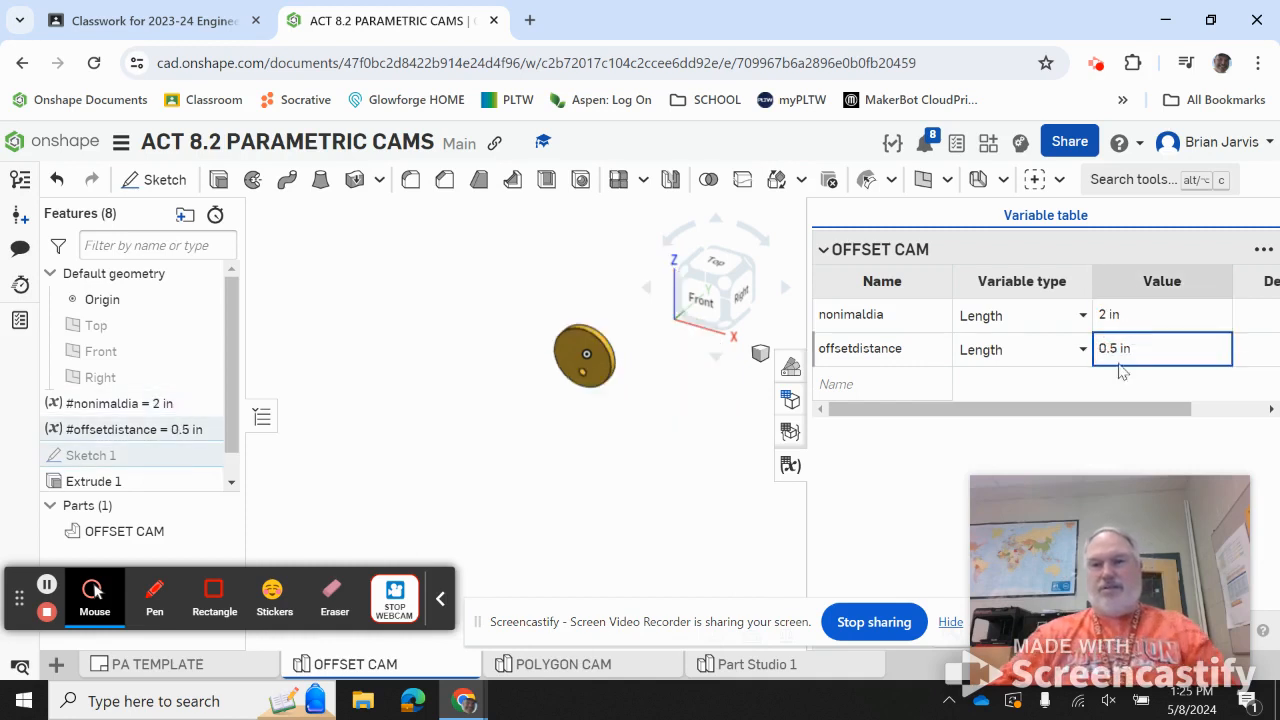
left_click(790, 467)
left_click(707, 467)
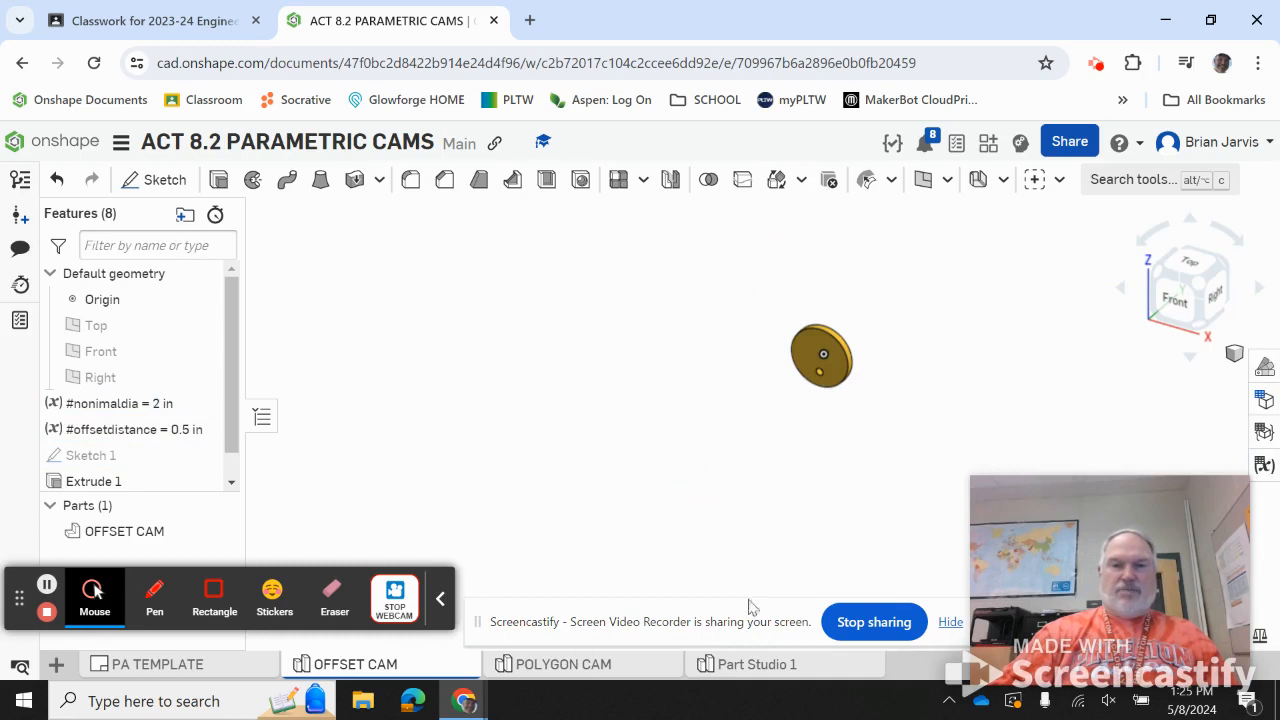
View the hexagonal cam in the POLYGON CAM part studio and the full sheet of the PA TEMPLATE drawing
left_click(605, 672)
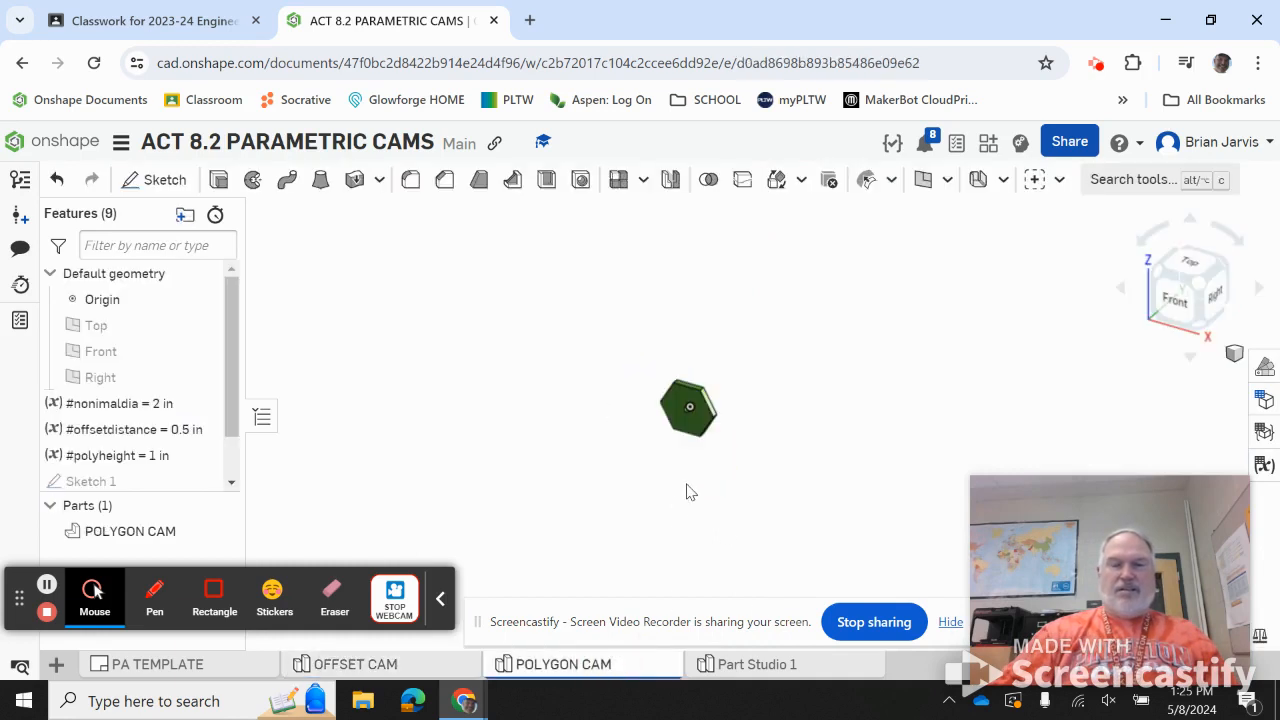
scroll(708, 448, "up", 4)
scroll(640, 595, "down", 1)
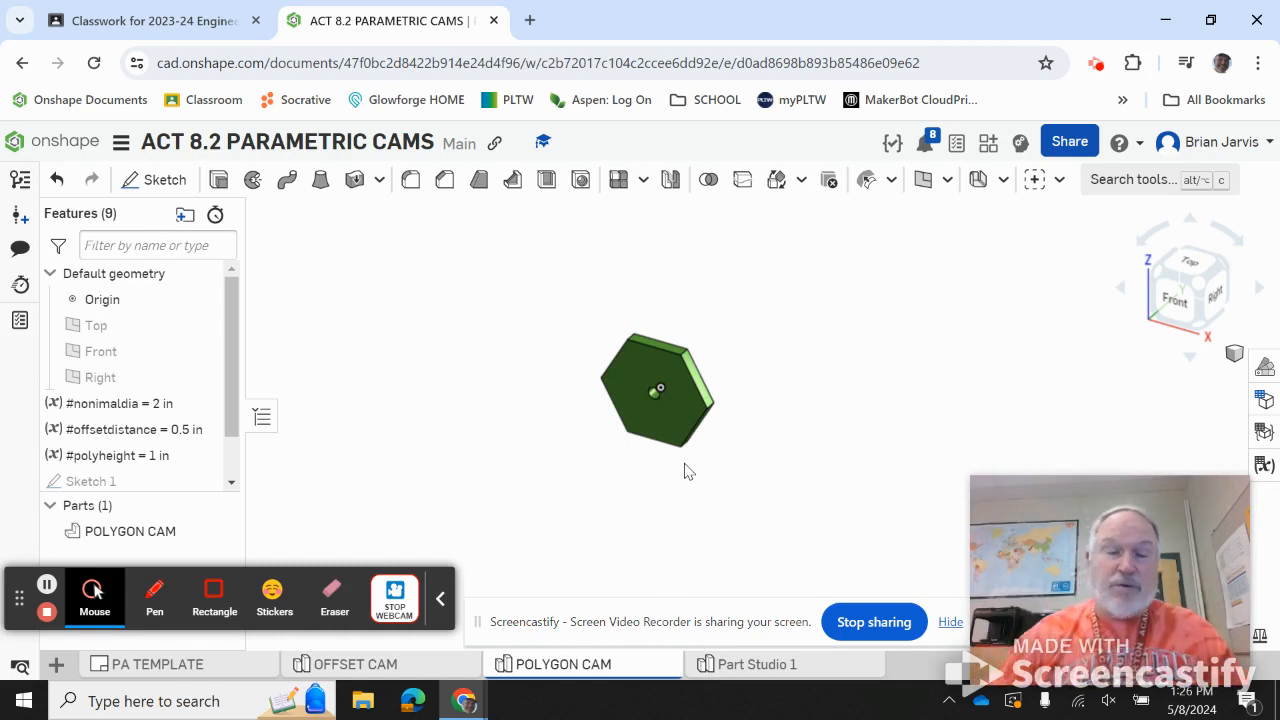
right_click_drag(770, 420, 723, 417)
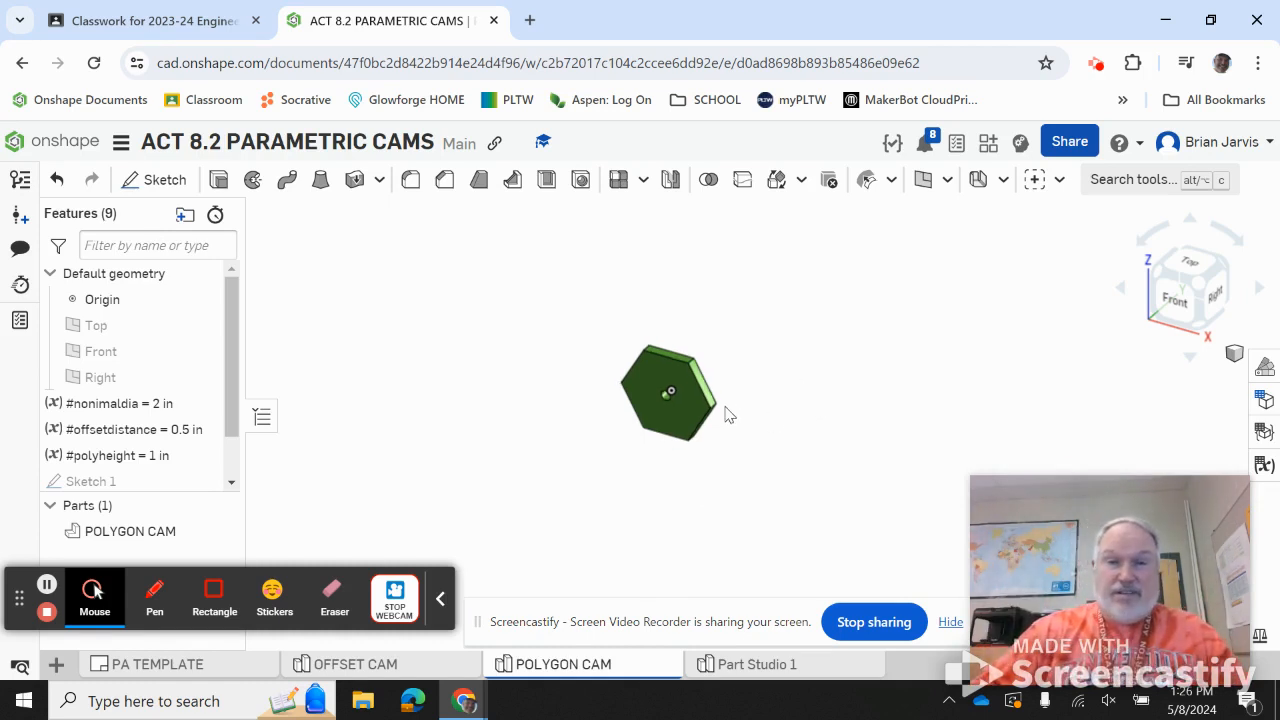
middle_click_drag(600, 461, 574, 443)
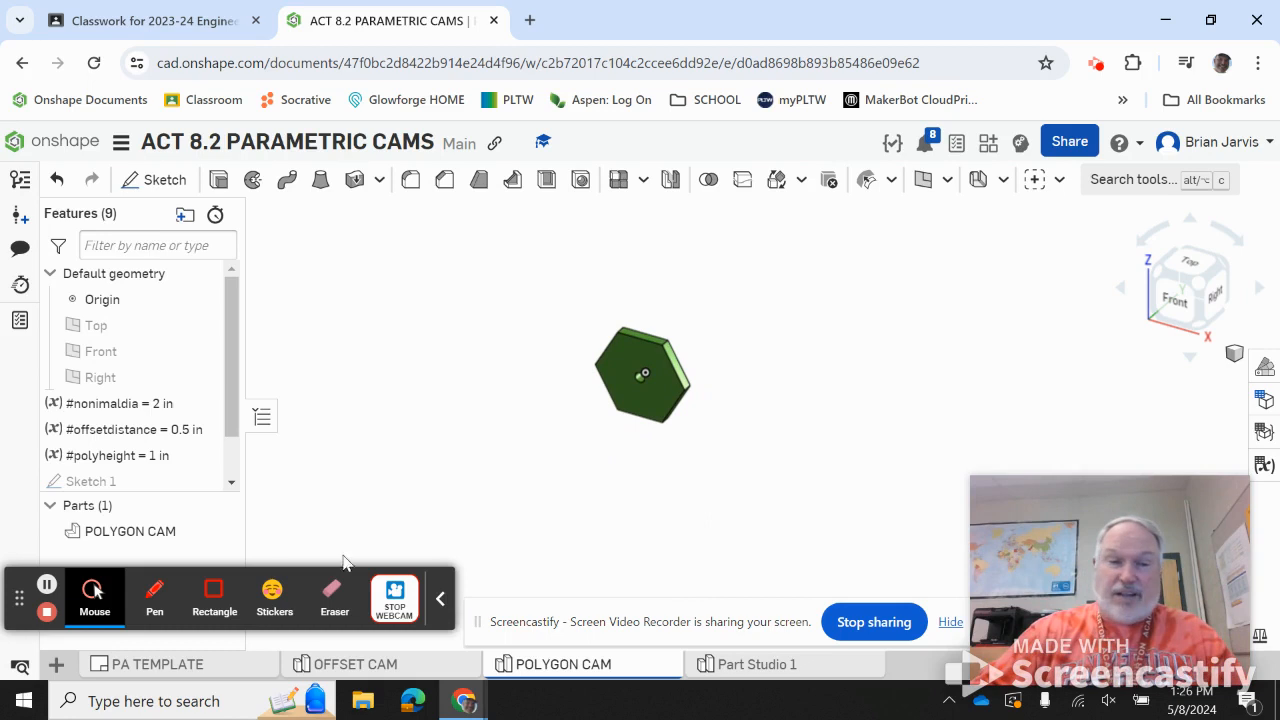
left_click(204, 665)
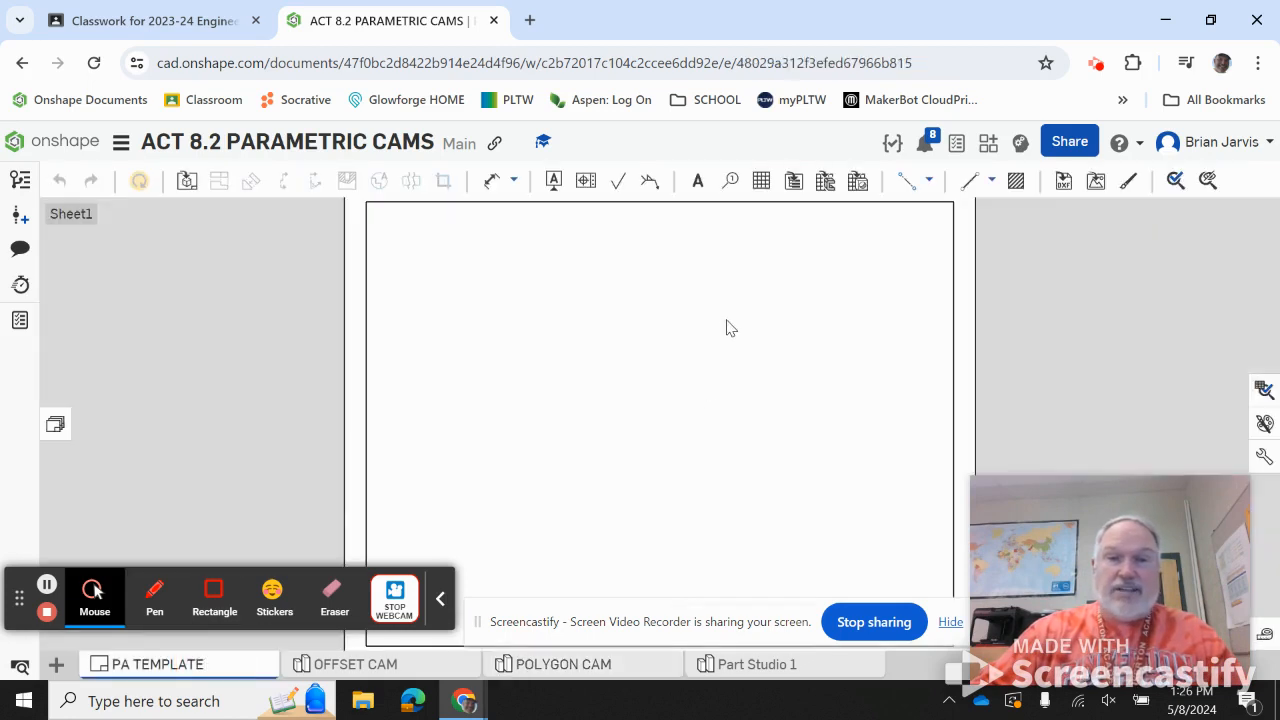
middle_click_drag(700, 322, 612, 310)
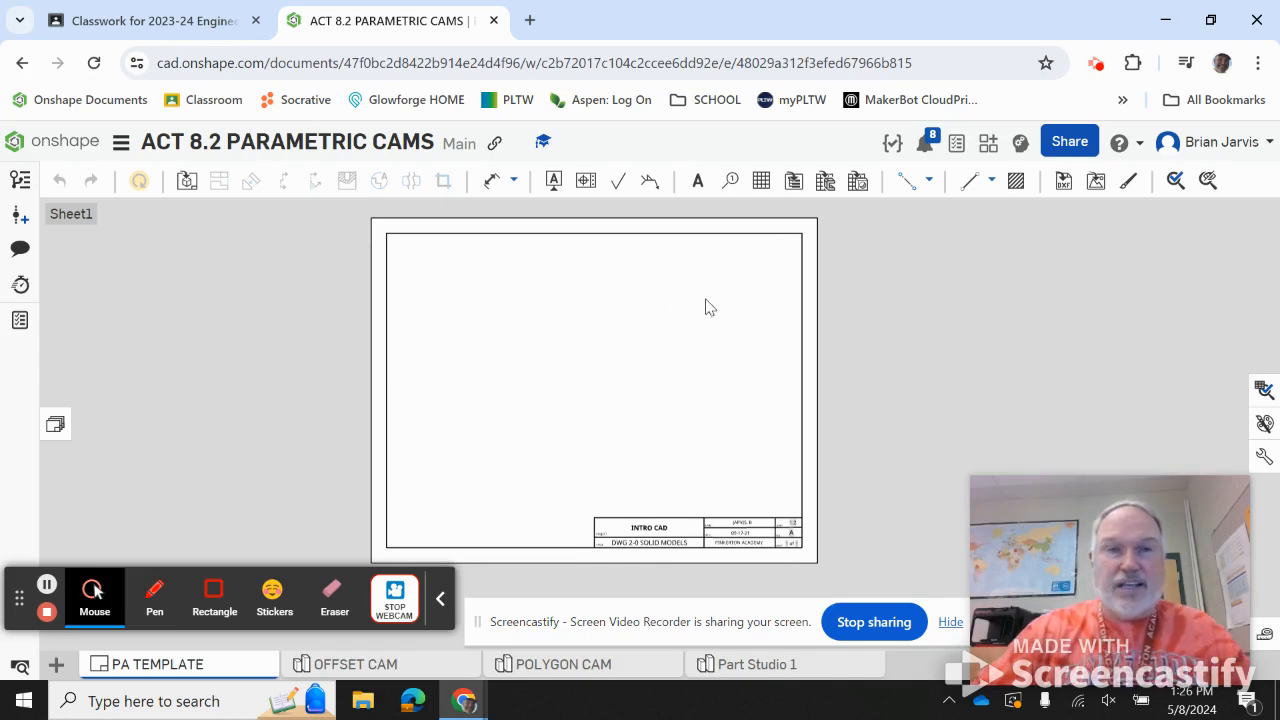
Switch to Google Classroom and examine the cam views, dimensions and title block in ACTIVITY 8.2 PARAMETRIC CAMS.pdf
left_click(196, 16)
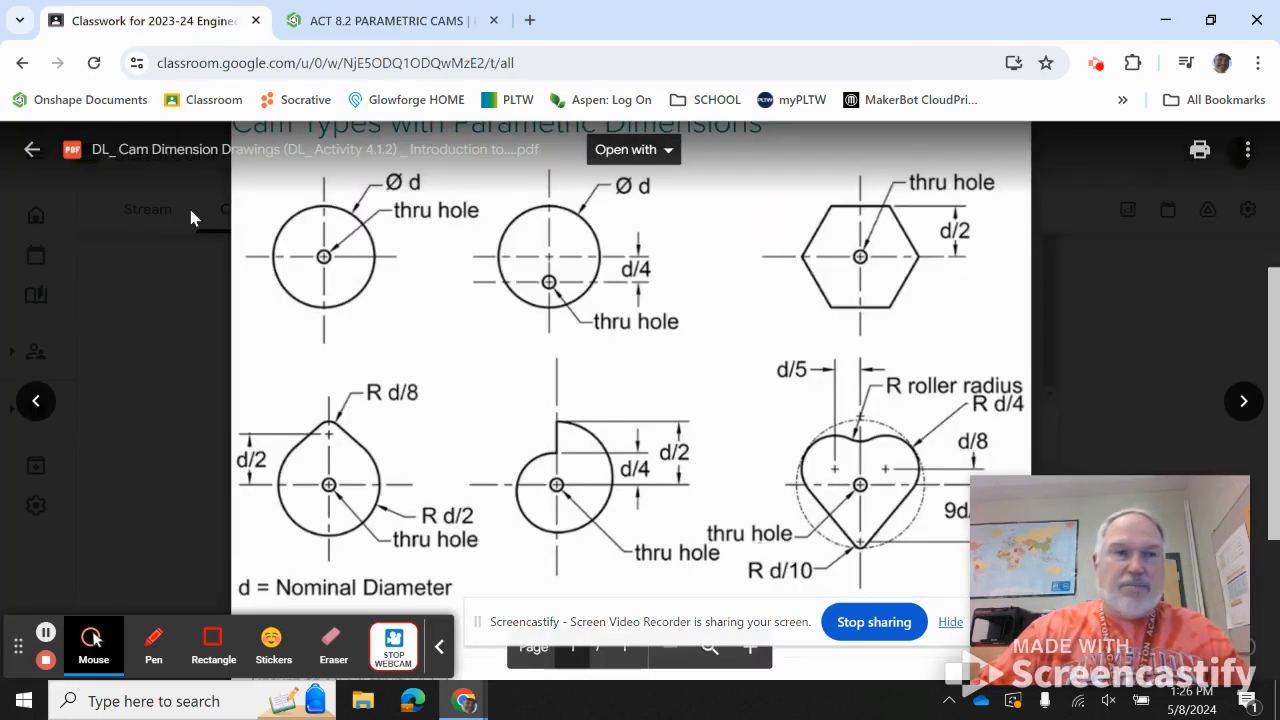
left_click(32, 149)
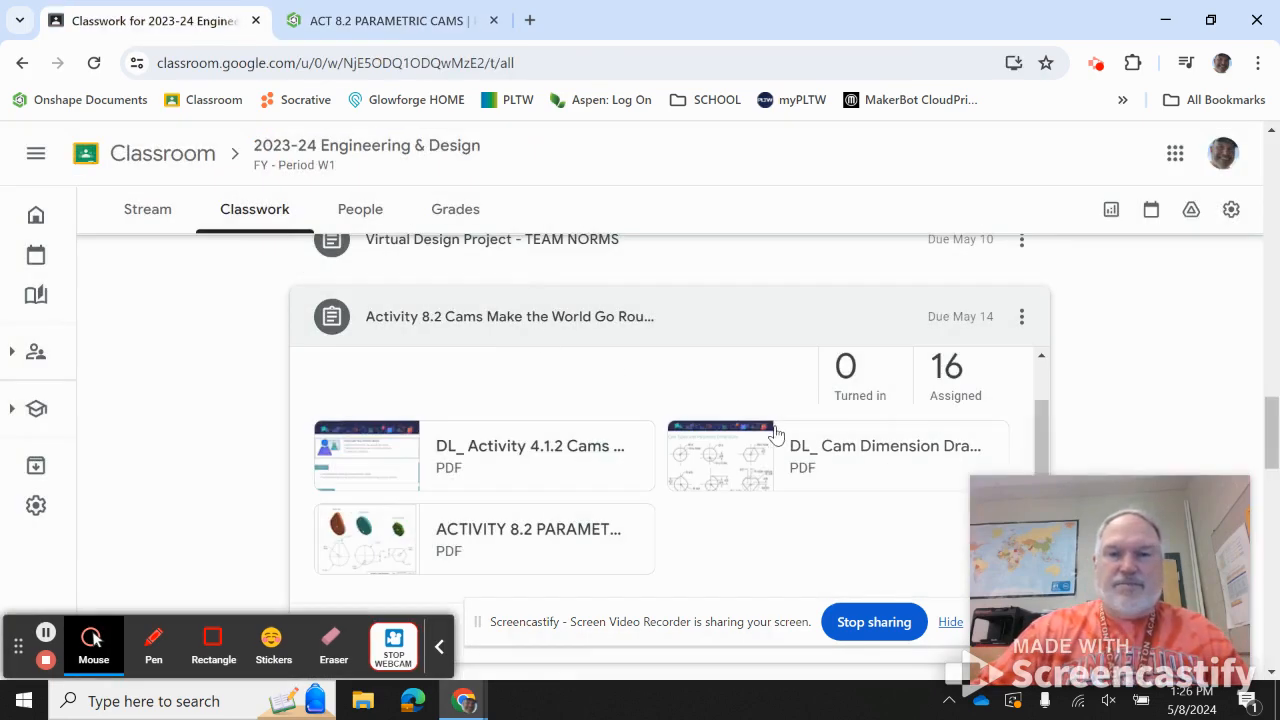
left_click(392, 552)
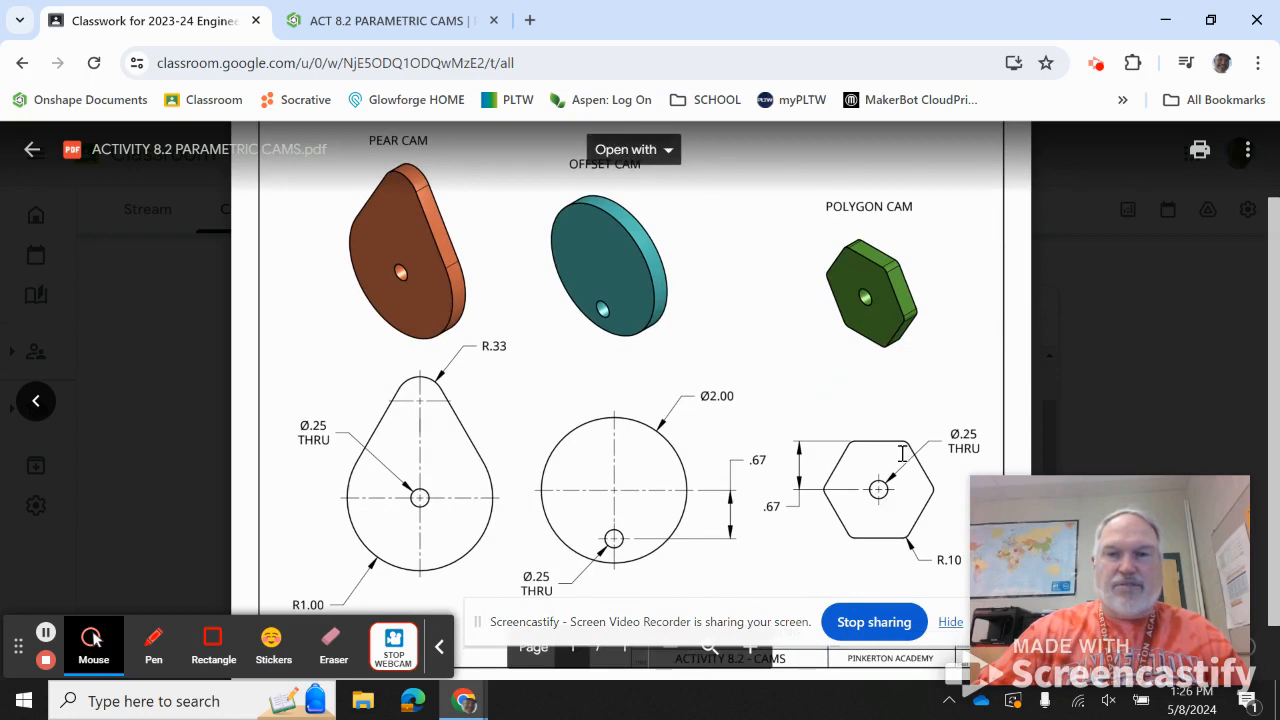
scroll(777, 320, "down", 2)
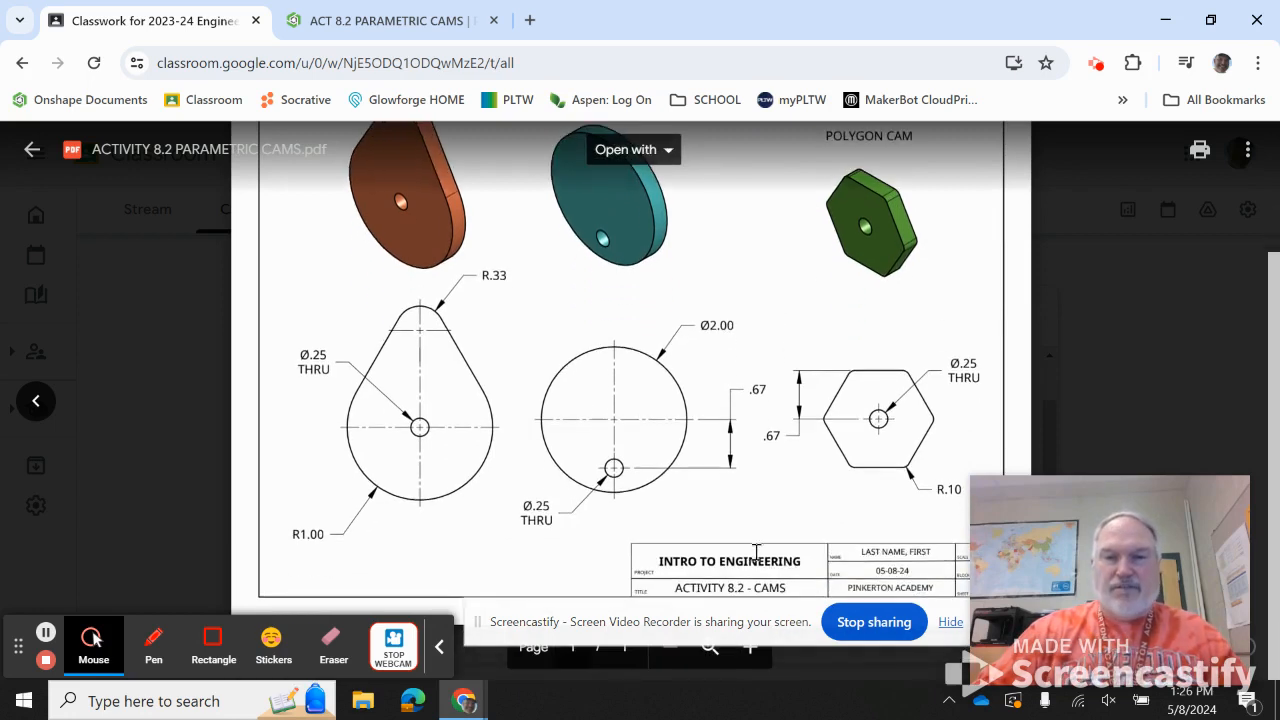
scroll(655, 394, "up", 3)
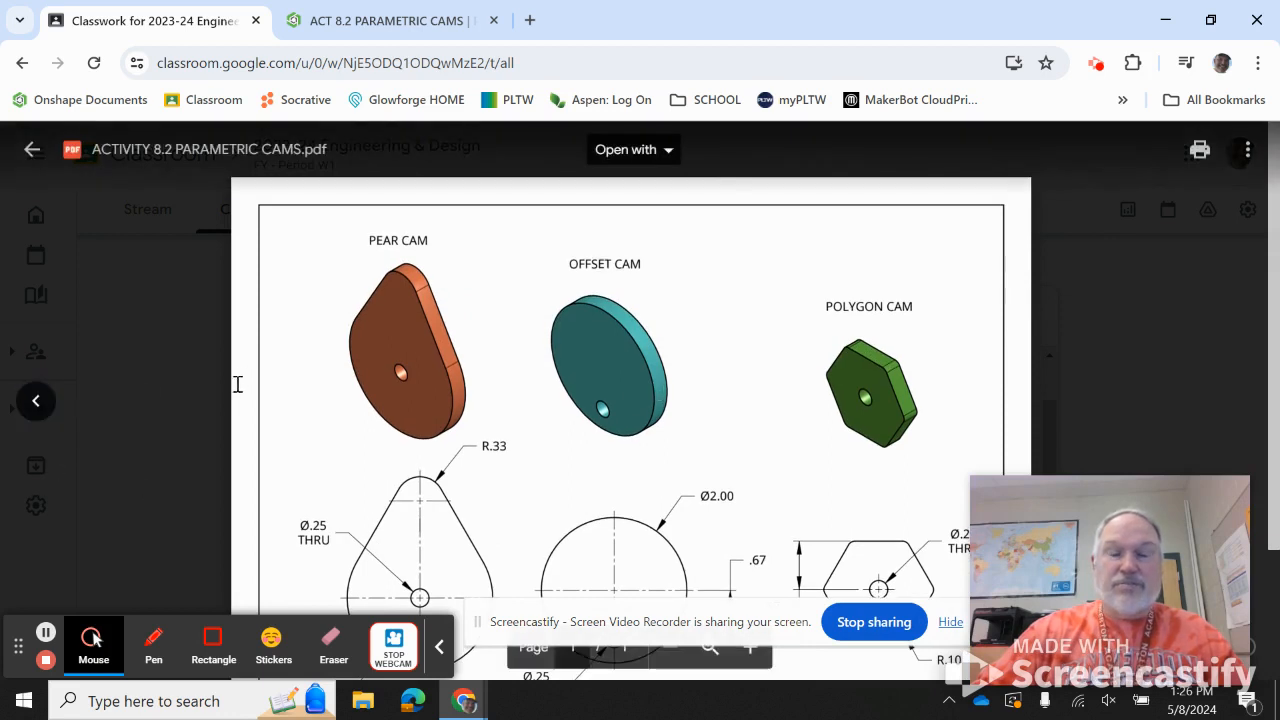
scroll(459, 370, "down", 2)
scroll(459, 370, "up", 2)
scroll(455, 372, "down", 3)
scroll(610, 440, "up", 3)
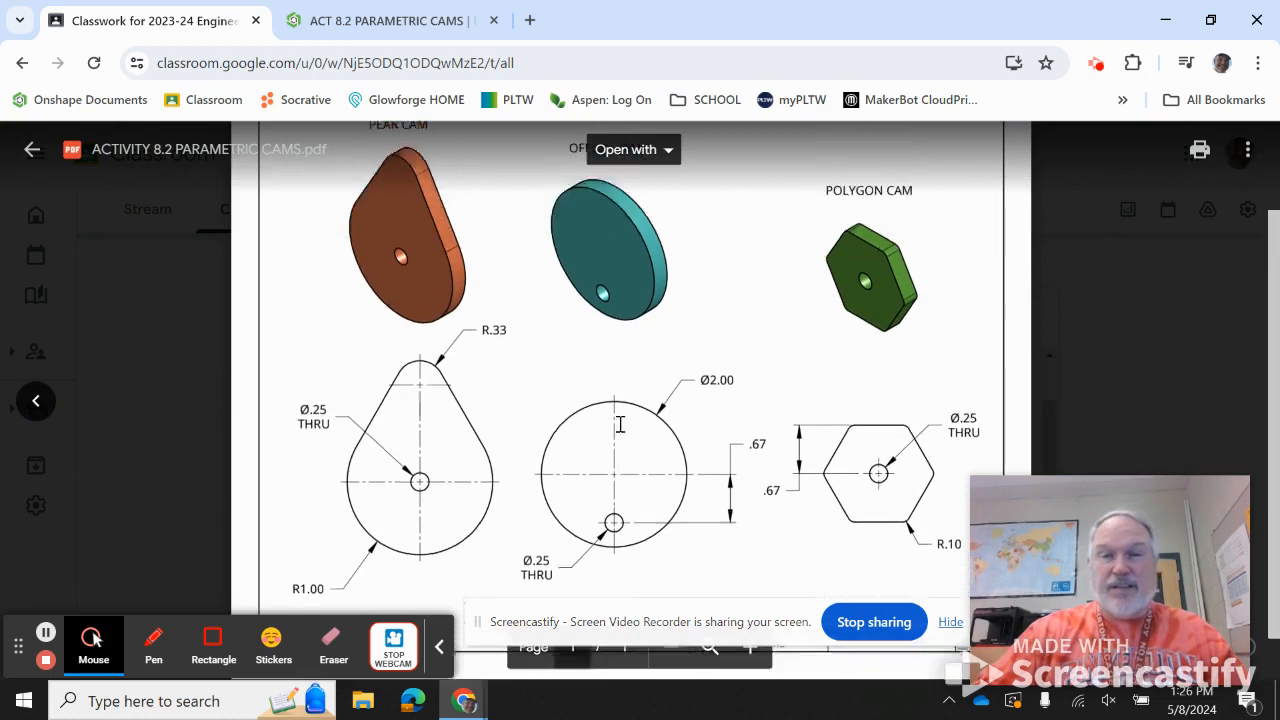
Switch back to the Onshape document and show the variable table of the POLYGON CAM part studio
left_click(410, 20)
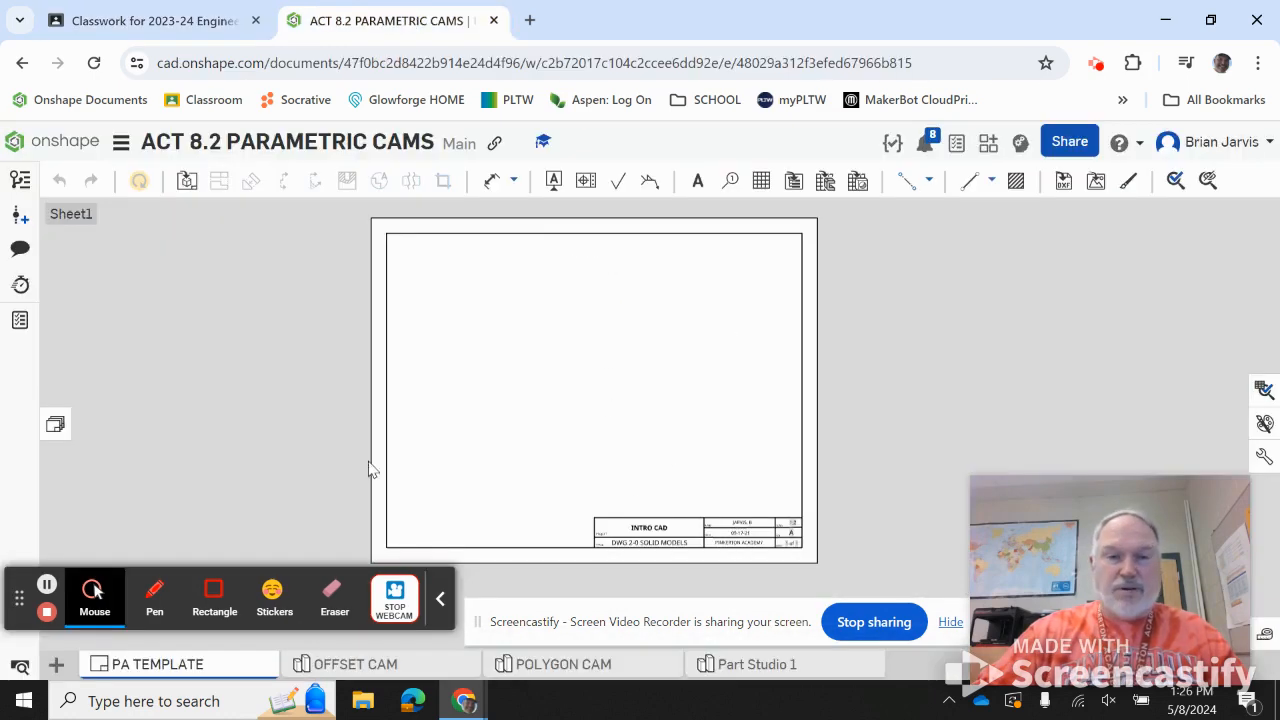
left_click(400, 663)
left_click(590, 665)
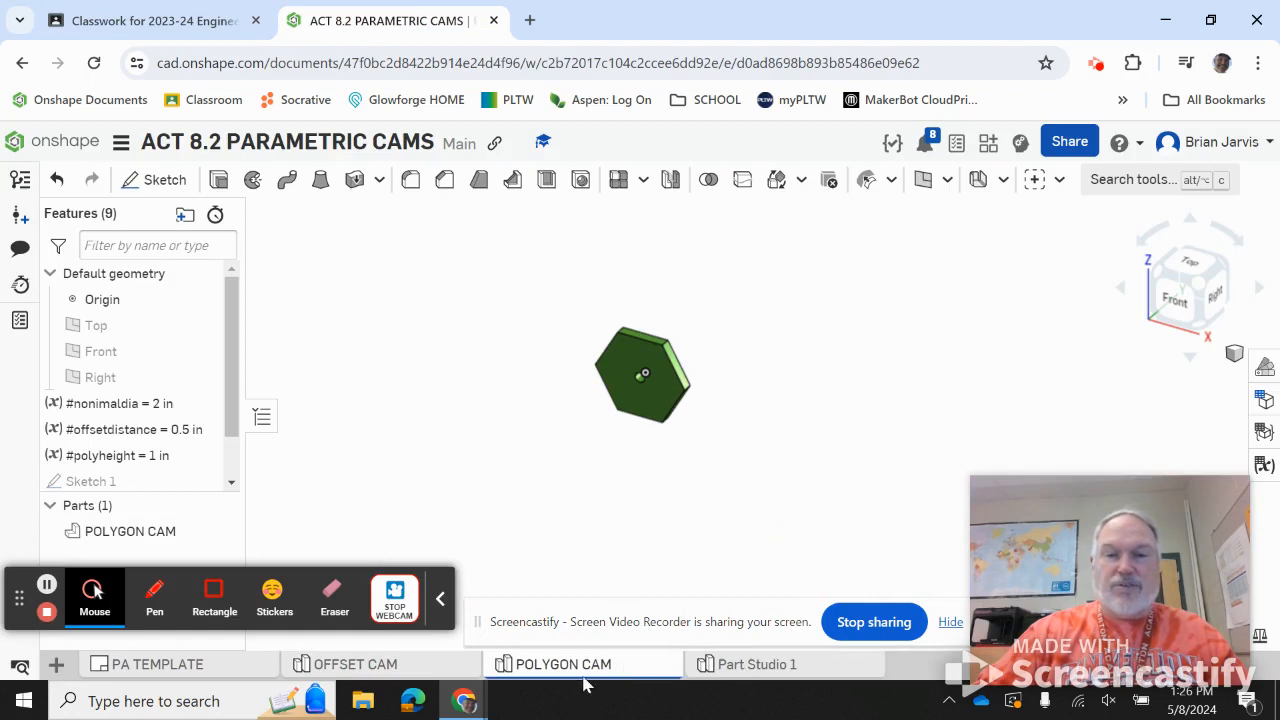
left_click(1262, 468)
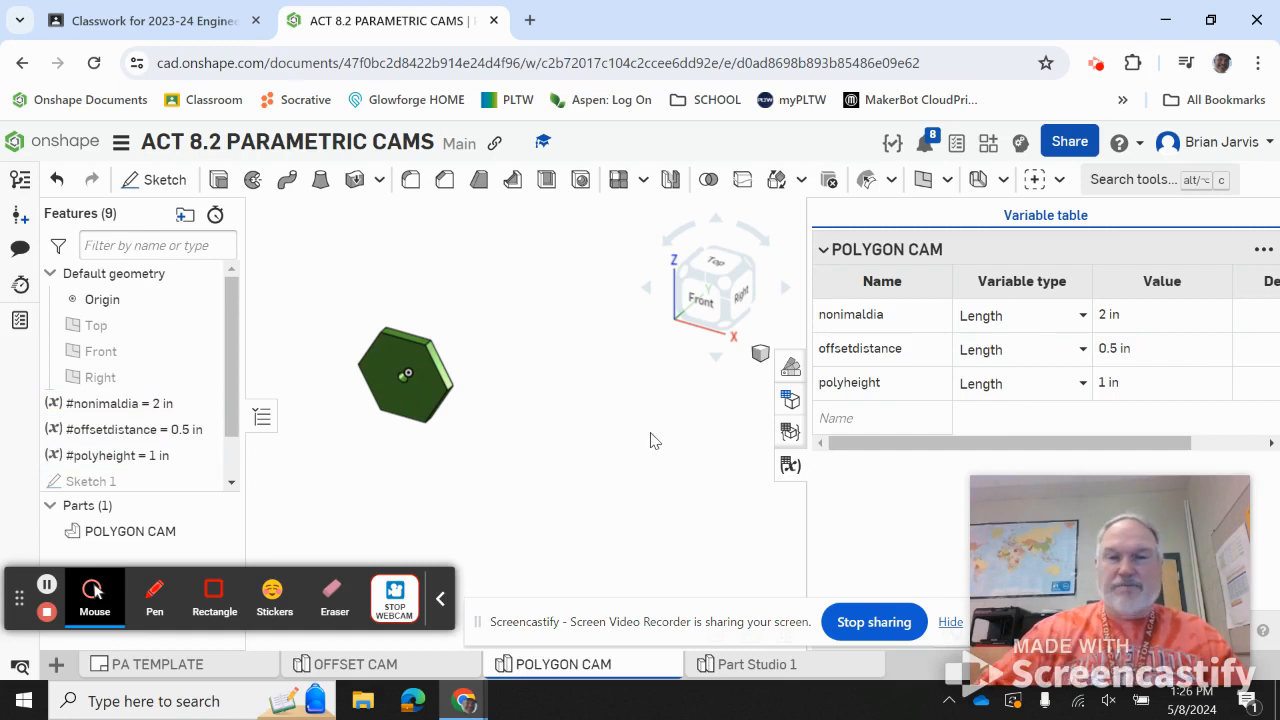
middle_click_drag(538, 432, 615, 432)
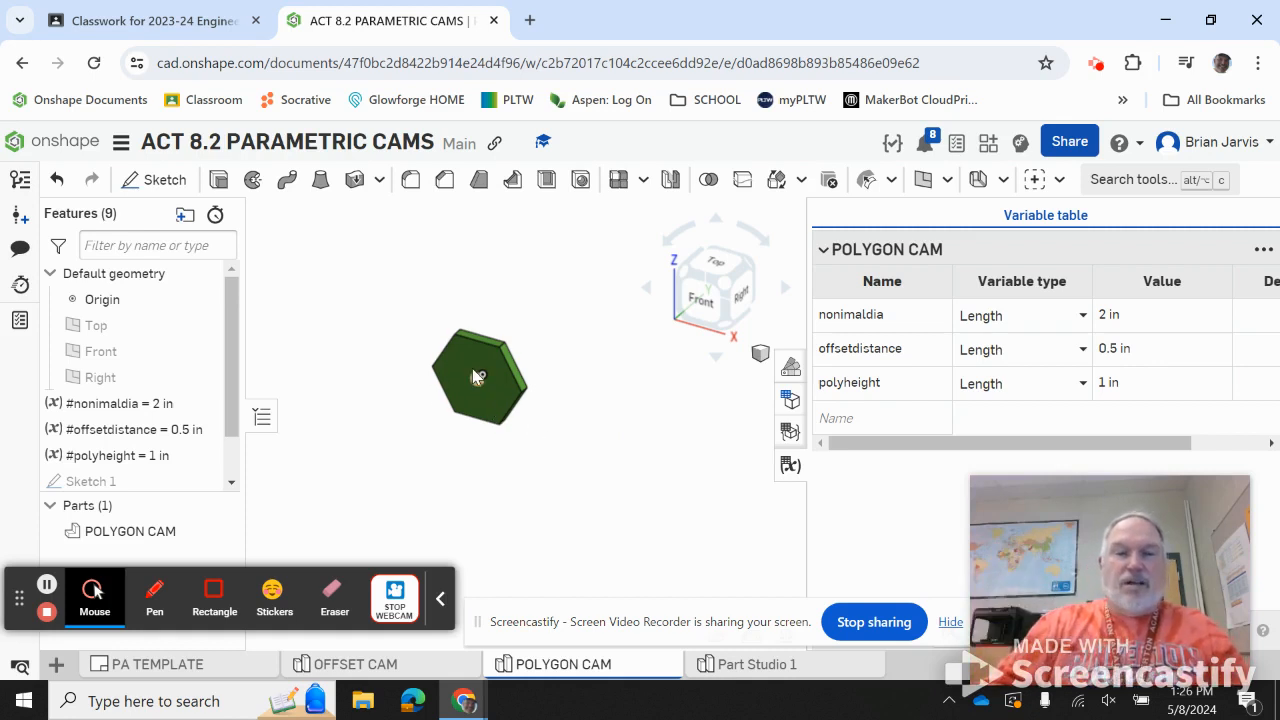
Add a length variable named filletradius to the POLYGON CAM variable table with the value #nonimaldia/20
scroll(478, 378, "up", 5)
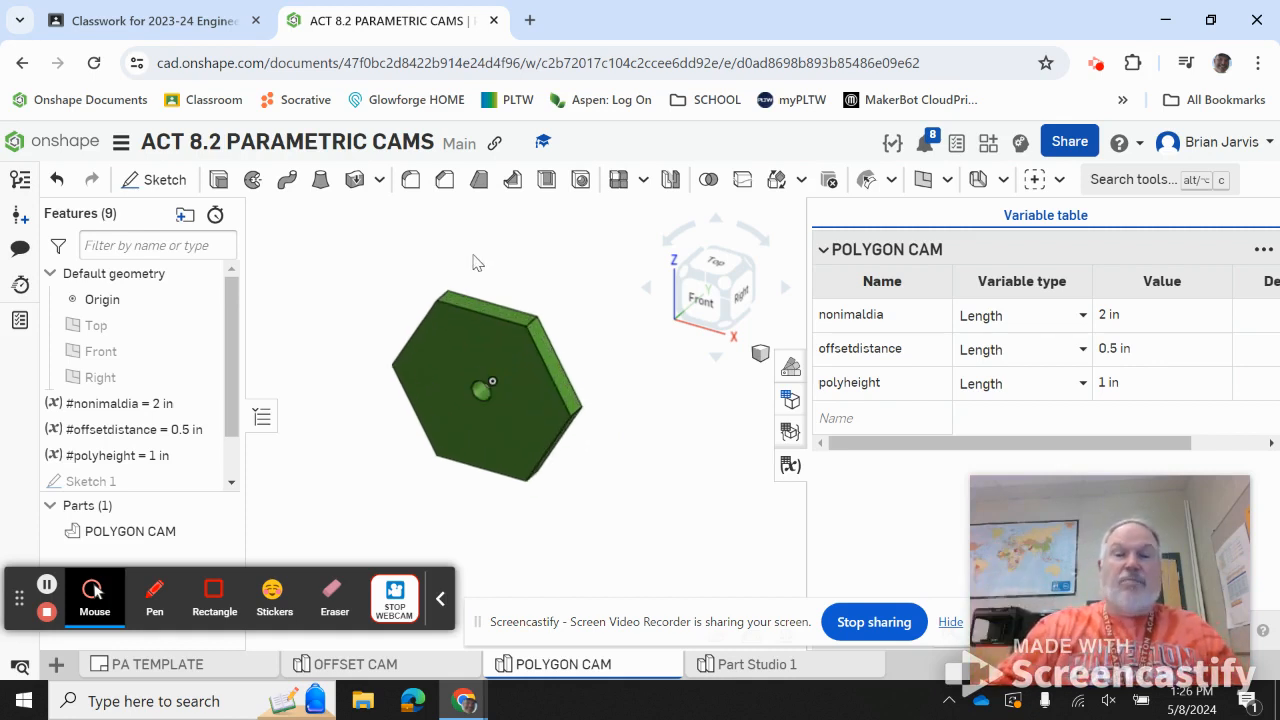
scroll(547, 291, "up", 1)
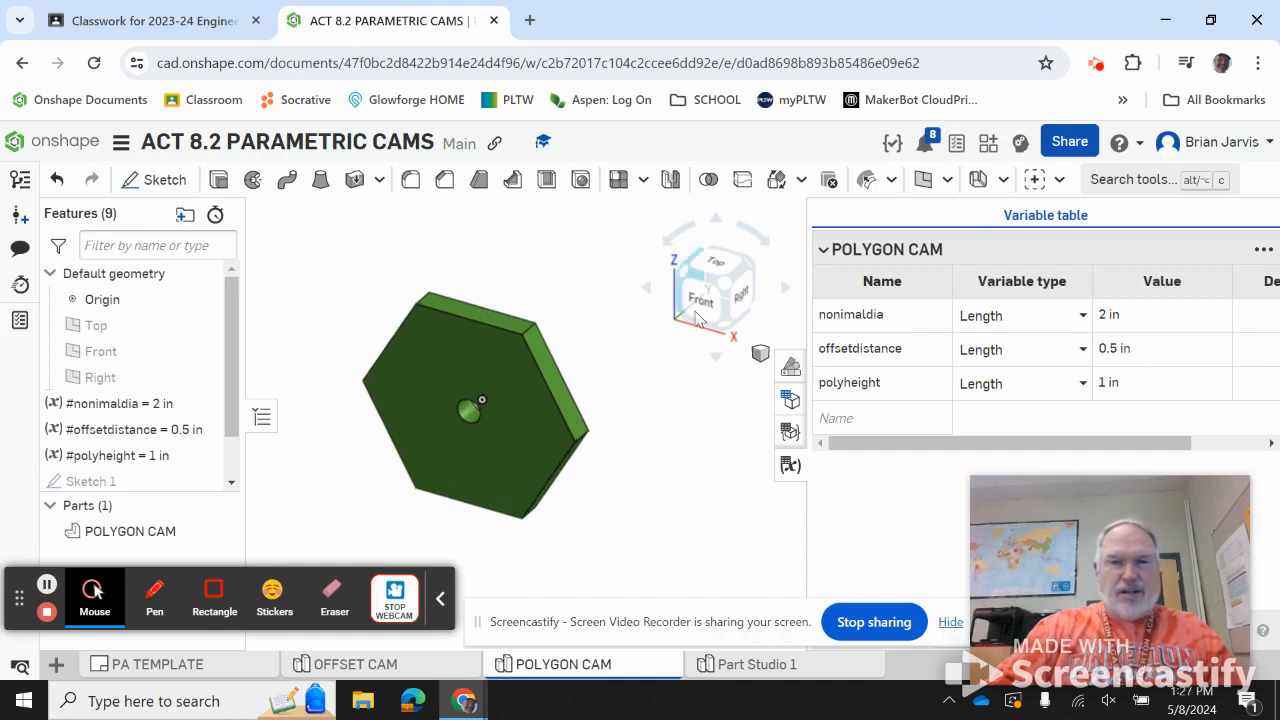
left_click(848, 416)
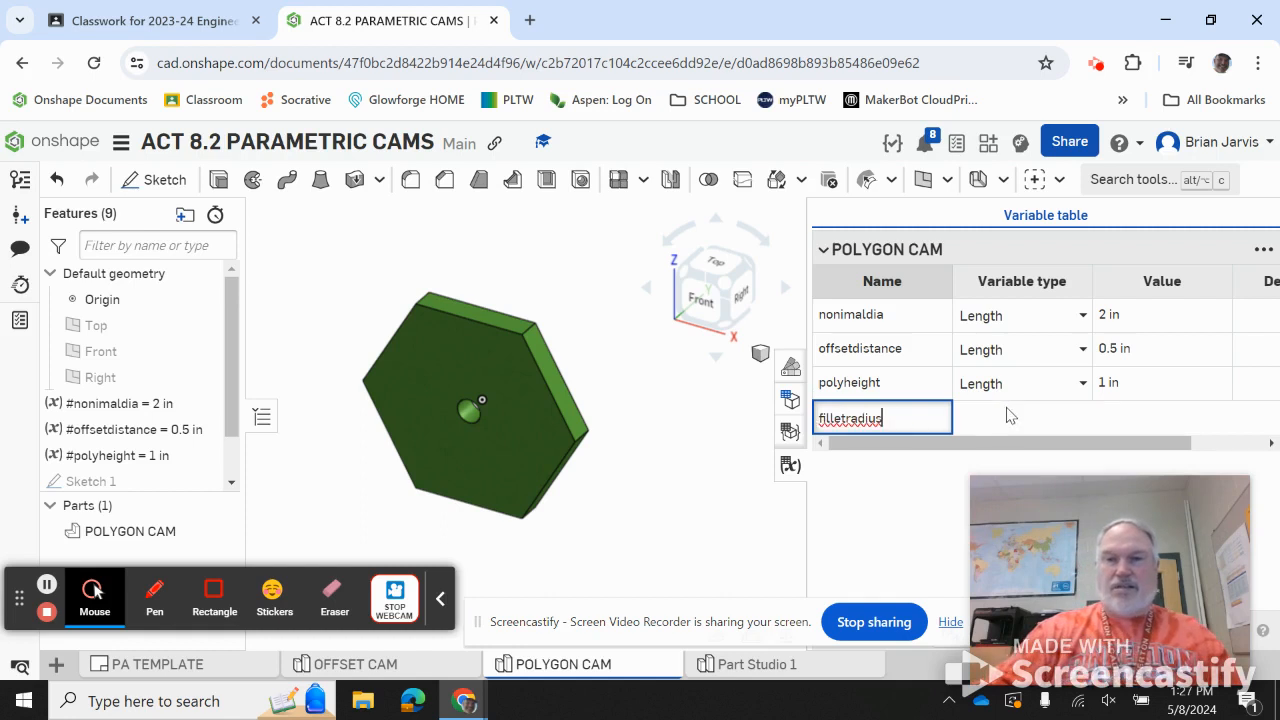
key("Return")
left_click(1146, 420)
left_click(1144, 420)
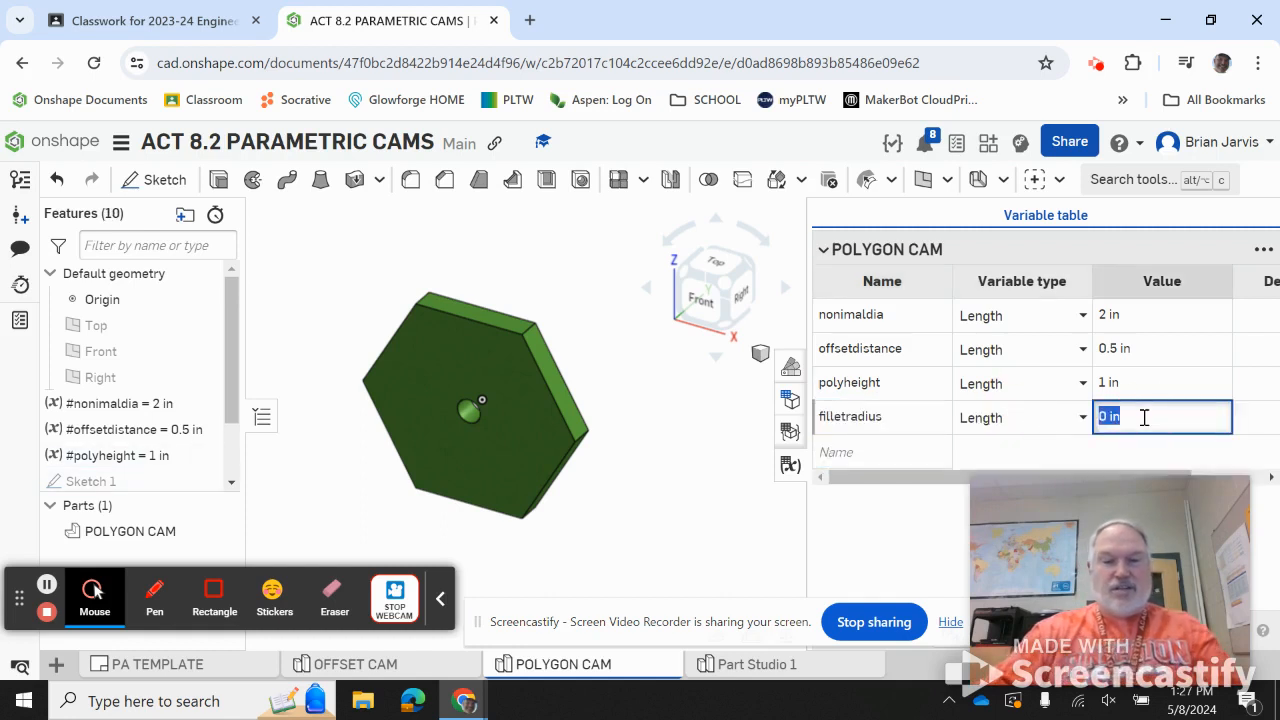
type("n")
left_click(1151, 441)
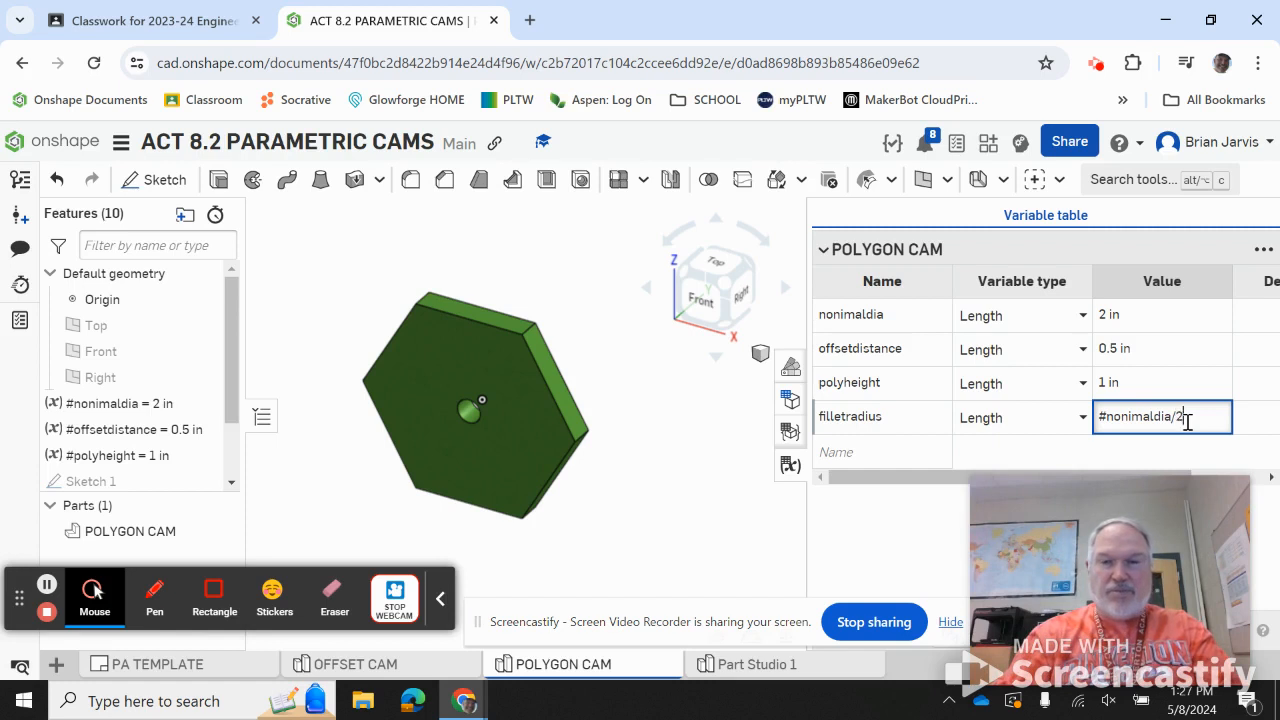
key("Return")
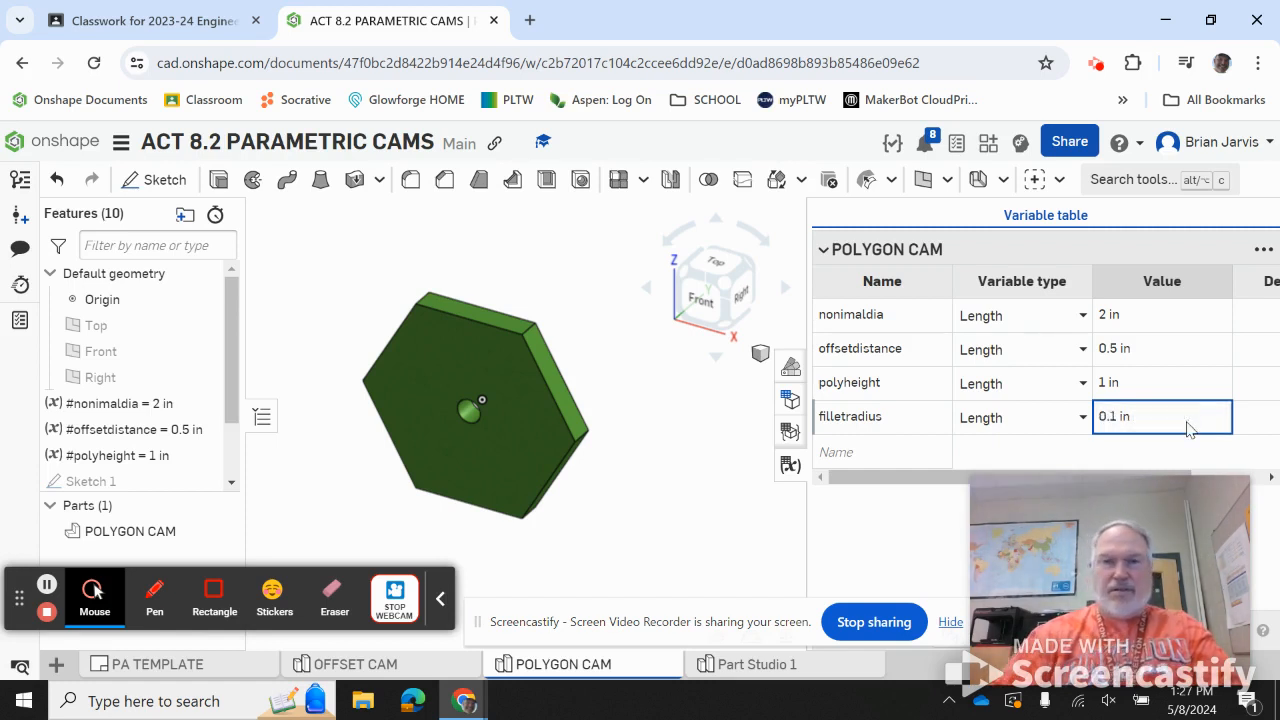
Start a circular edge fillet on one corner edge of the hexagonal cam's rim with the radius #filletradius
left_click(403, 185)
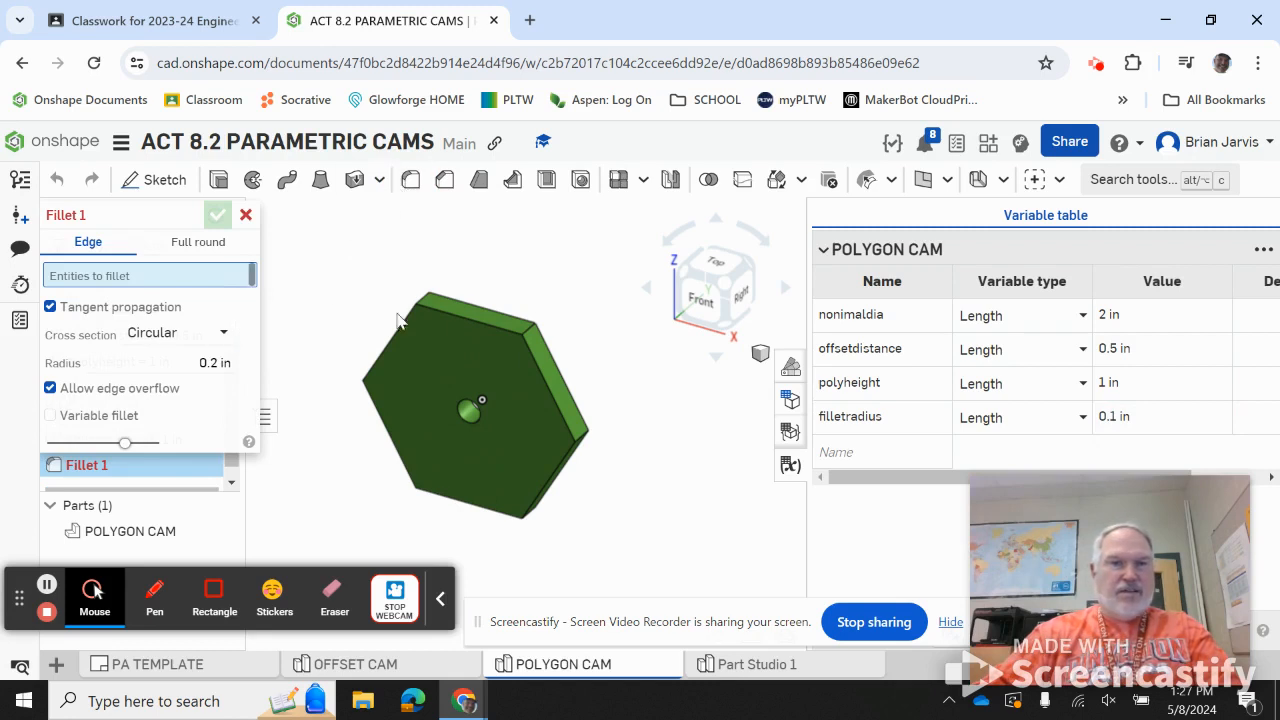
left_click(531, 330)
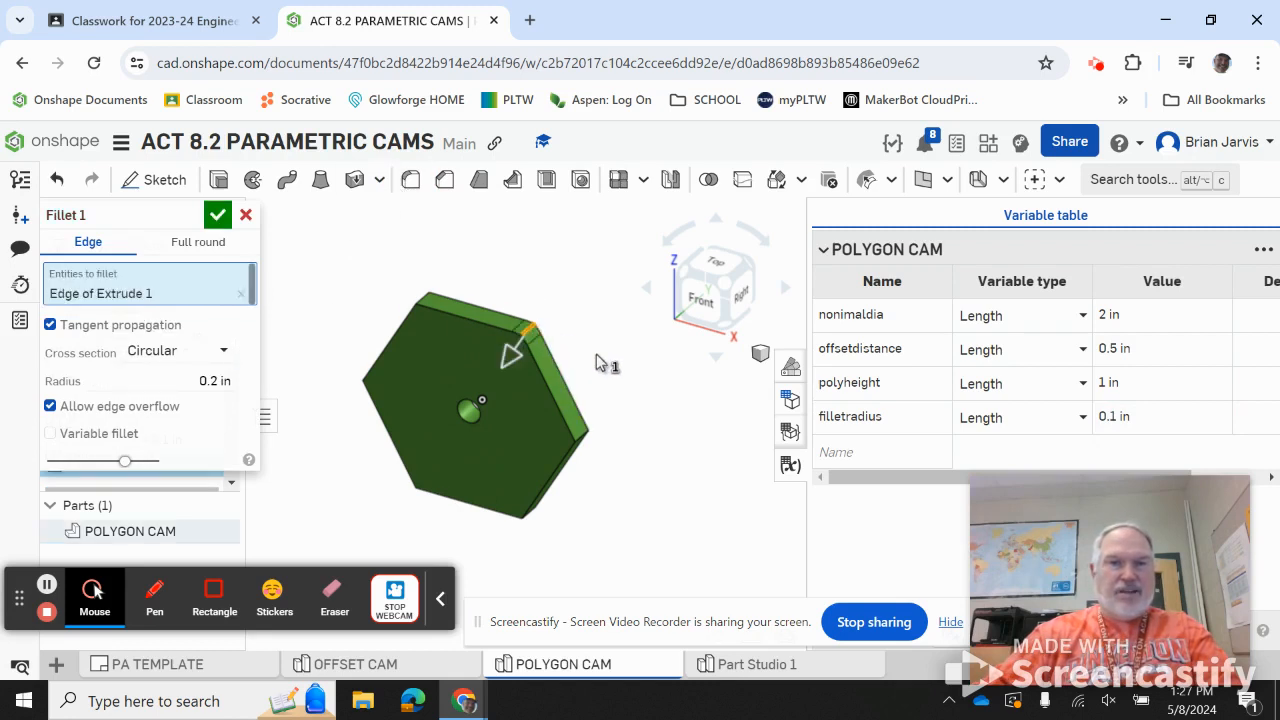
left_click(212, 382)
left_click(223, 385)
left_click_drag(197, 383, 249, 385)
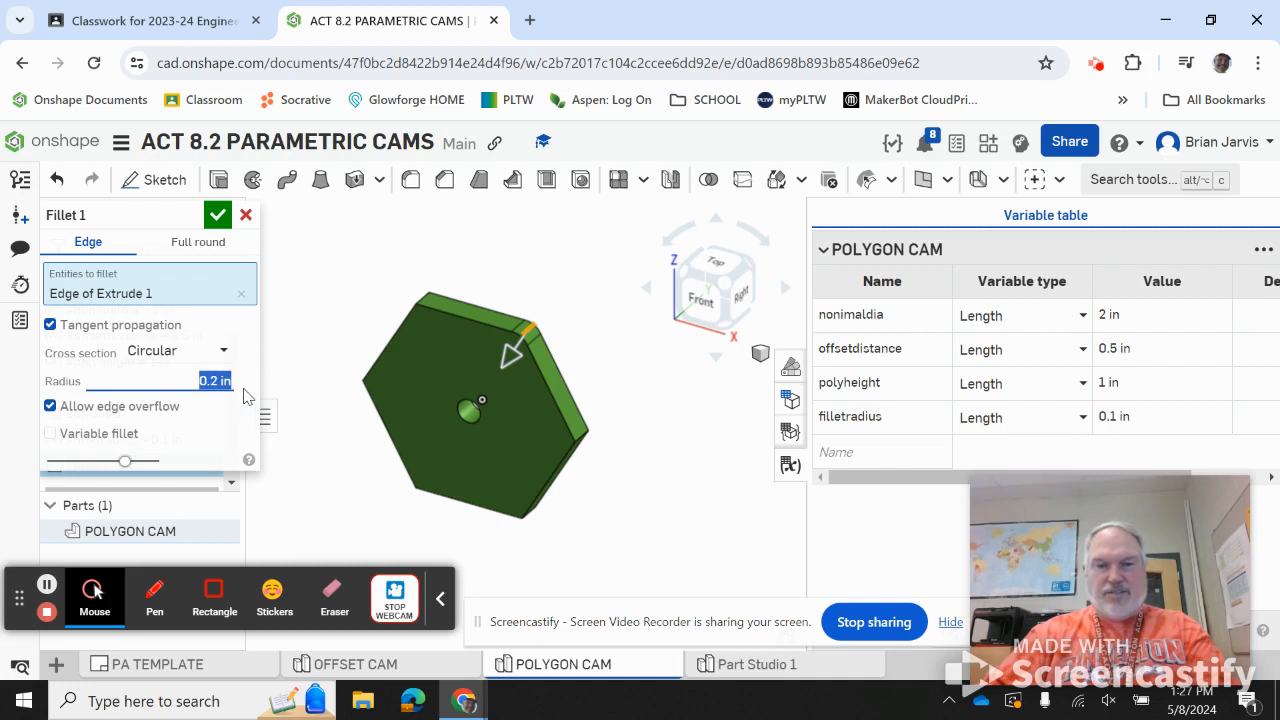
type("f")
left_click(174, 409)
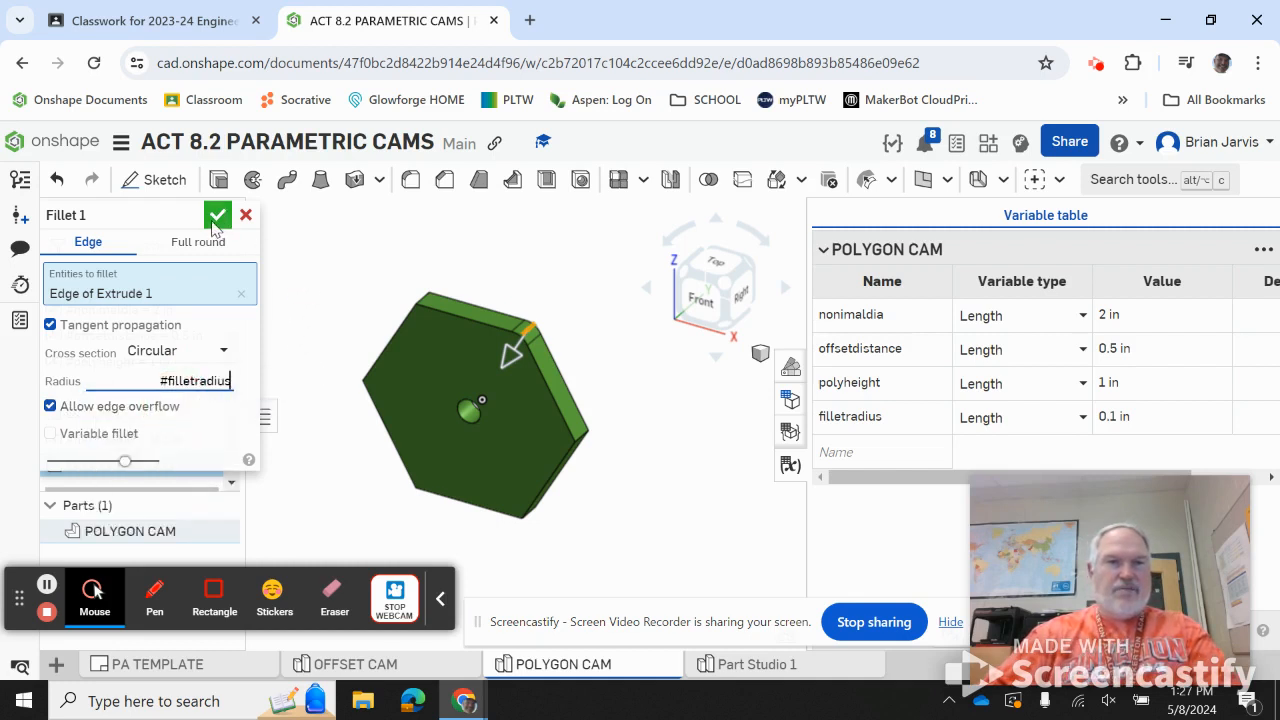
Add the hexagonal cam's remaining five corner edges to the fillet and accept the feature
left_click(424, 294)
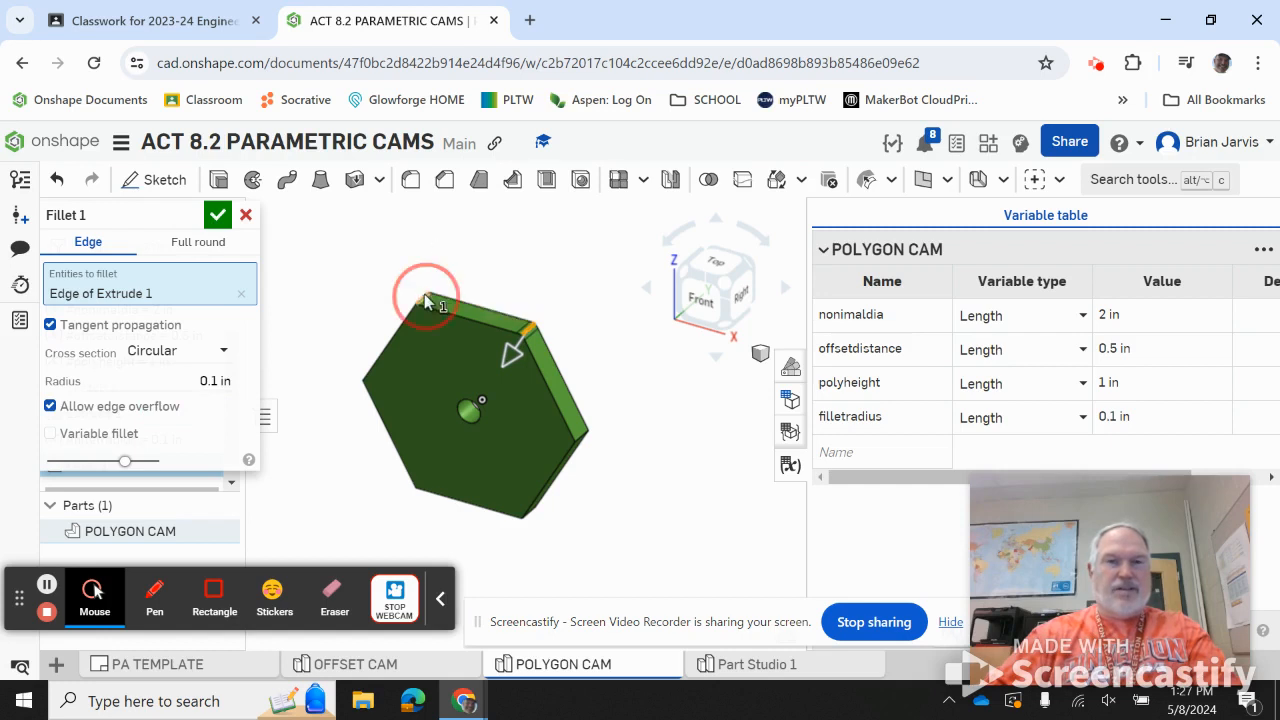
left_click(582, 435)
right_click_drag(650, 507, 620, 467)
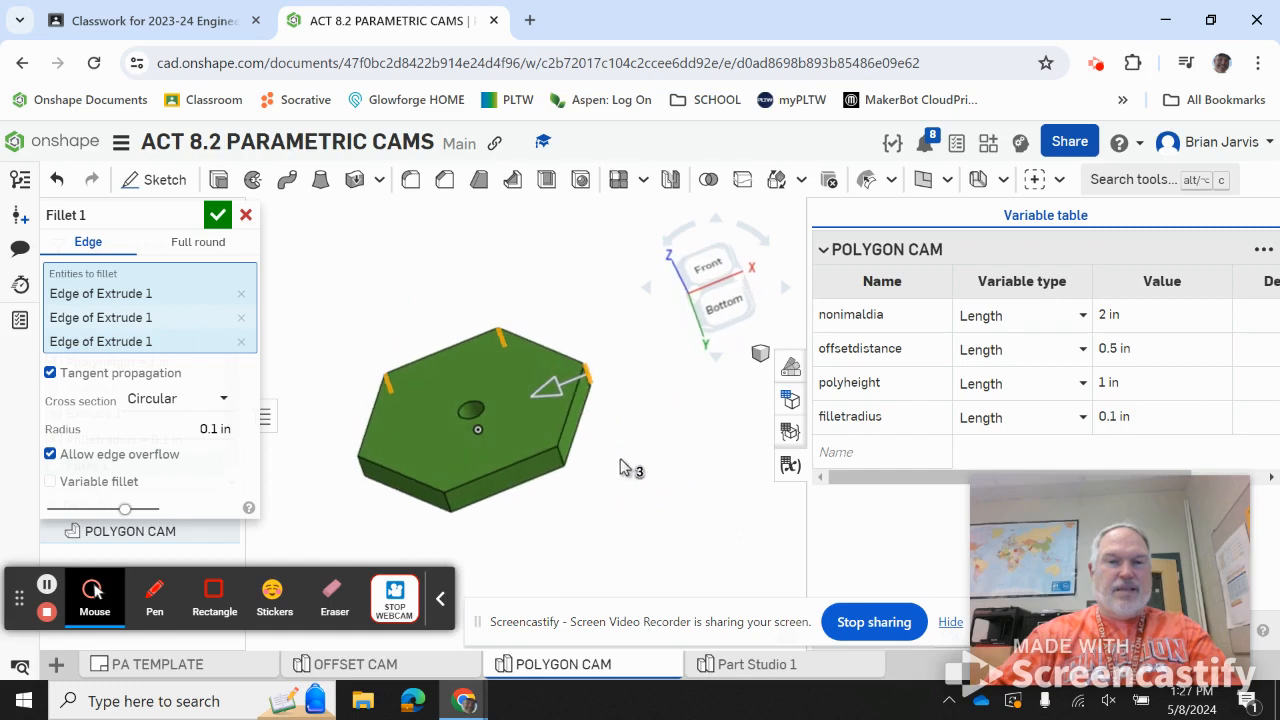
left_click(559, 451)
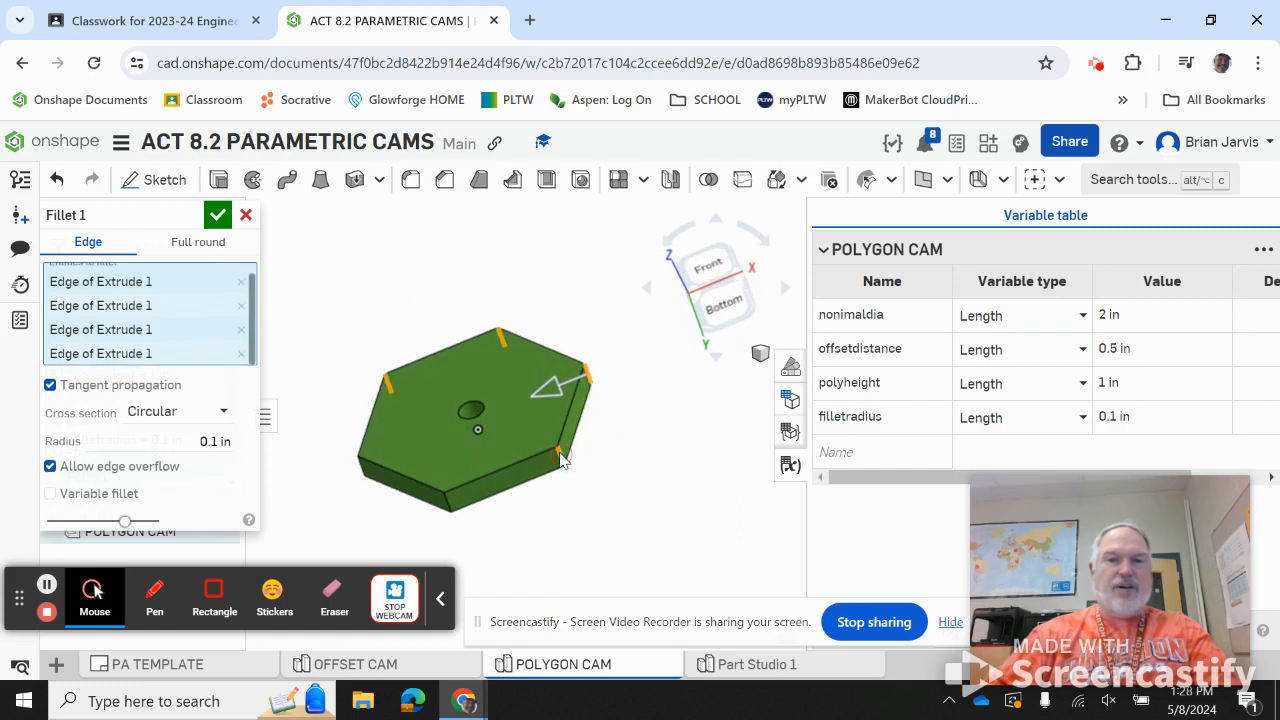
left_click(447, 502)
left_click(360, 473)
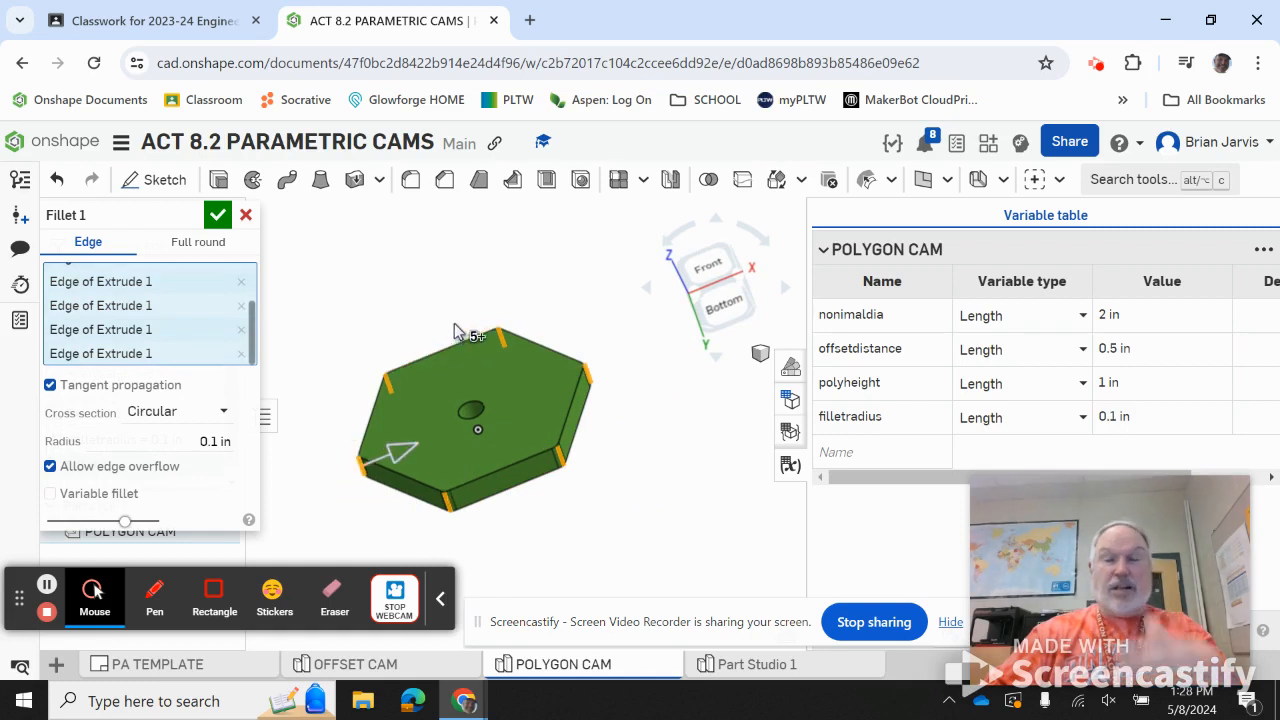
left_click(217, 216)
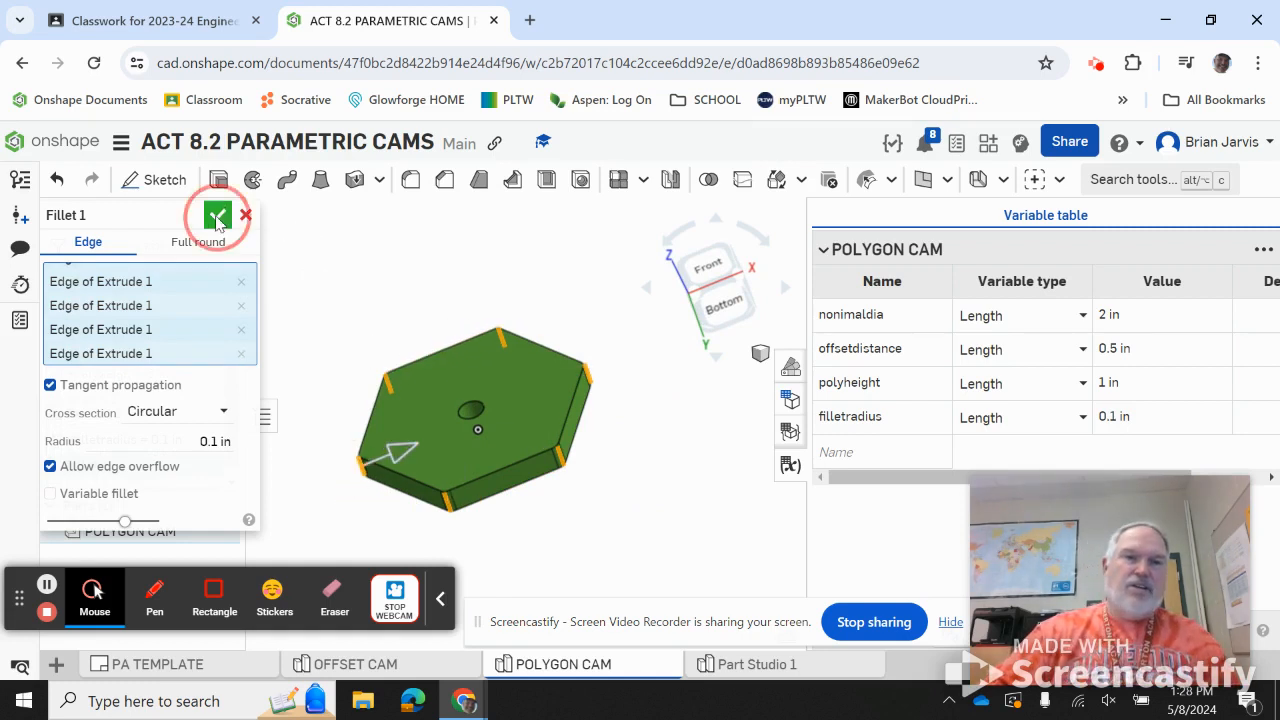
Set nonimaldia to 10 in in the POLYGON CAM variable table to test the filleted cam's scaling
right_click_drag(636, 440, 590, 512)
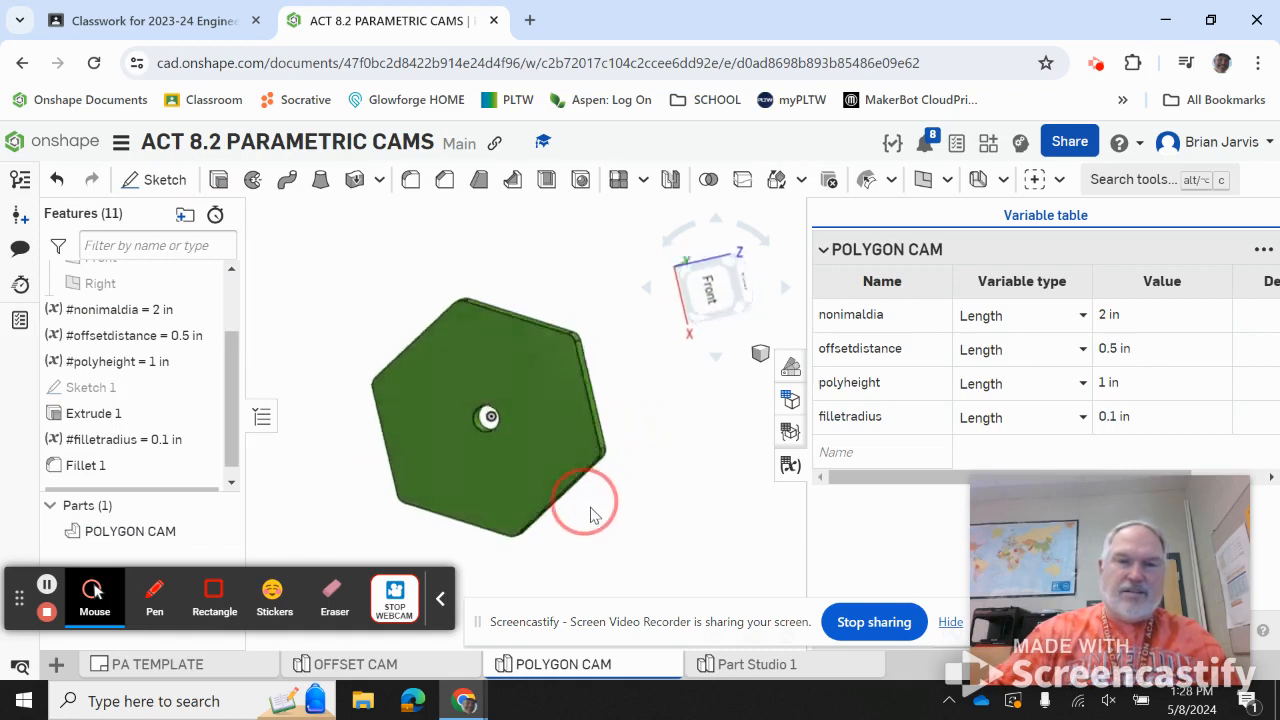
left_click(745, 322)
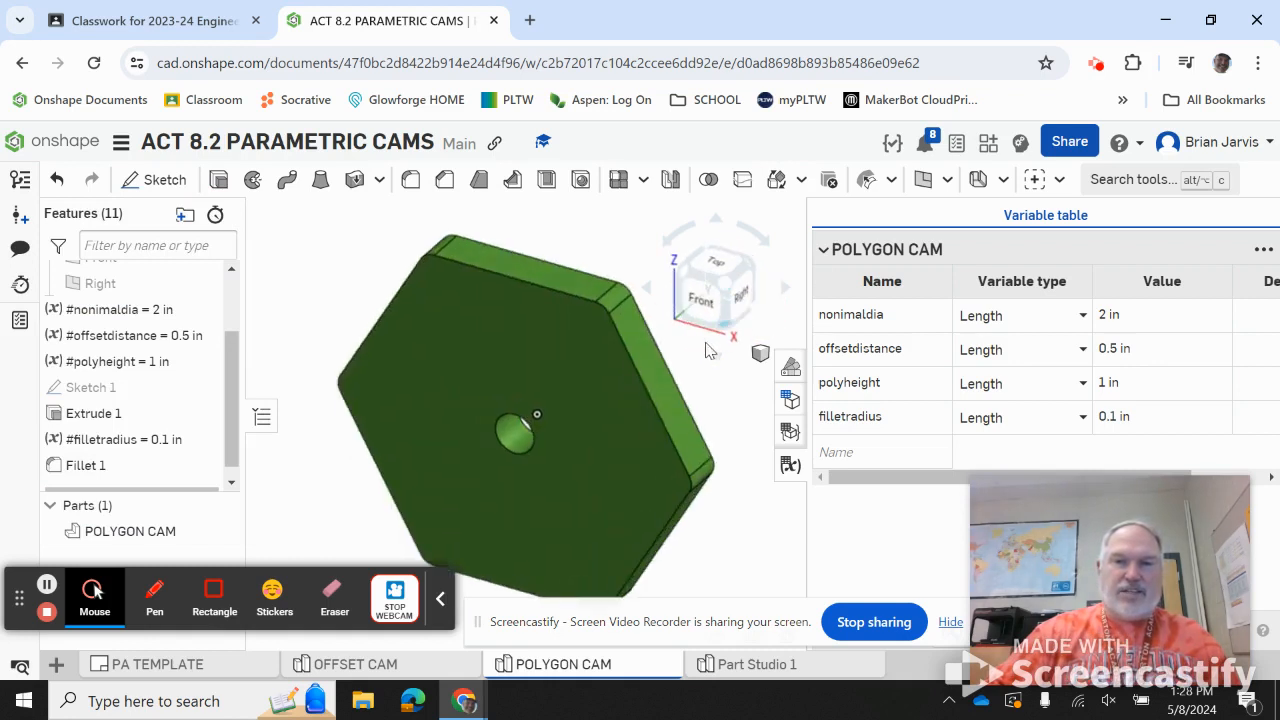
left_click(1110, 316)
double_click(1110, 316)
left_click(1110, 316)
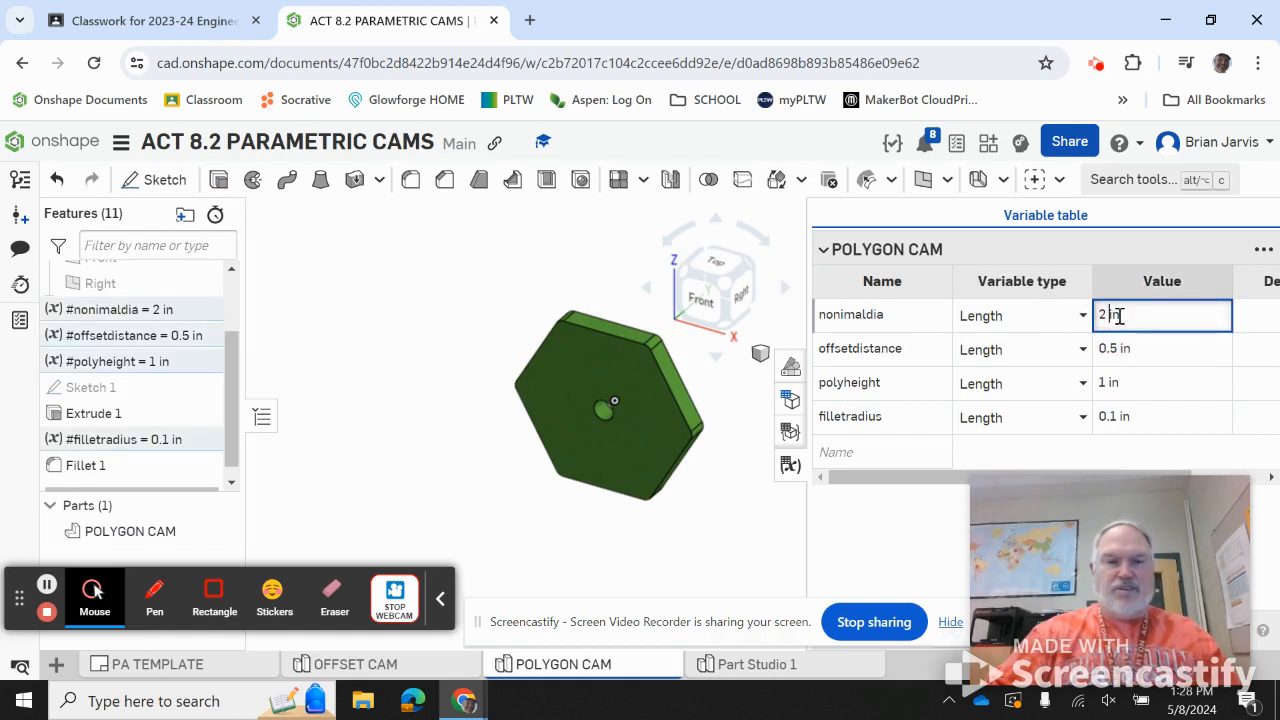
left_click_drag(1122, 321, 1087, 318)
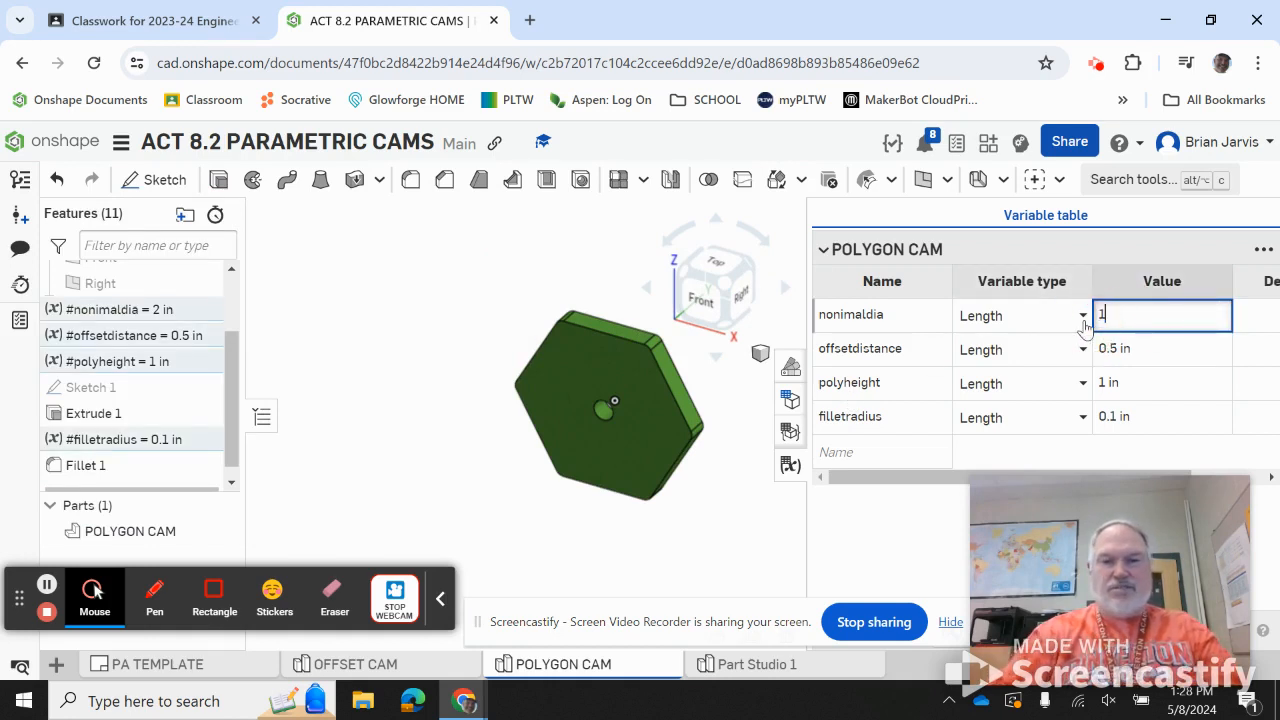
type("10")
key("Return")
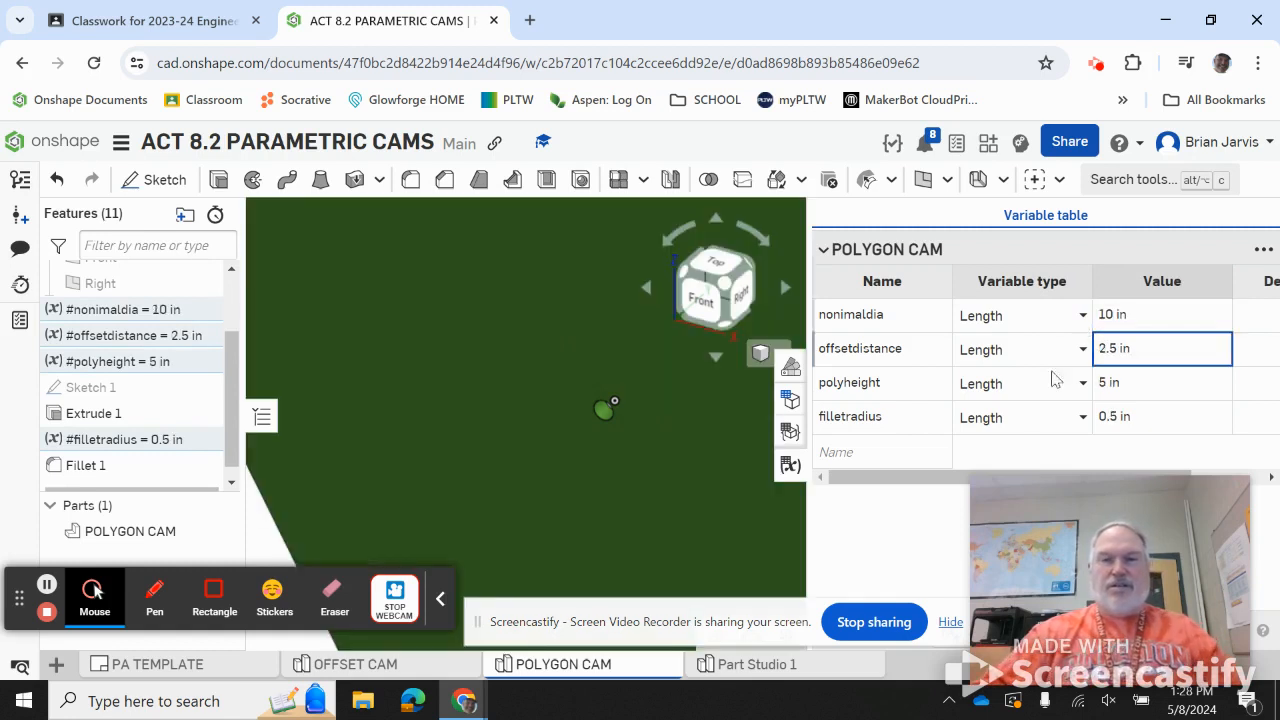
Examine the rounded corners, centre hole and overall shape of the resized polygon cam
scroll(662, 444, "down", 5)
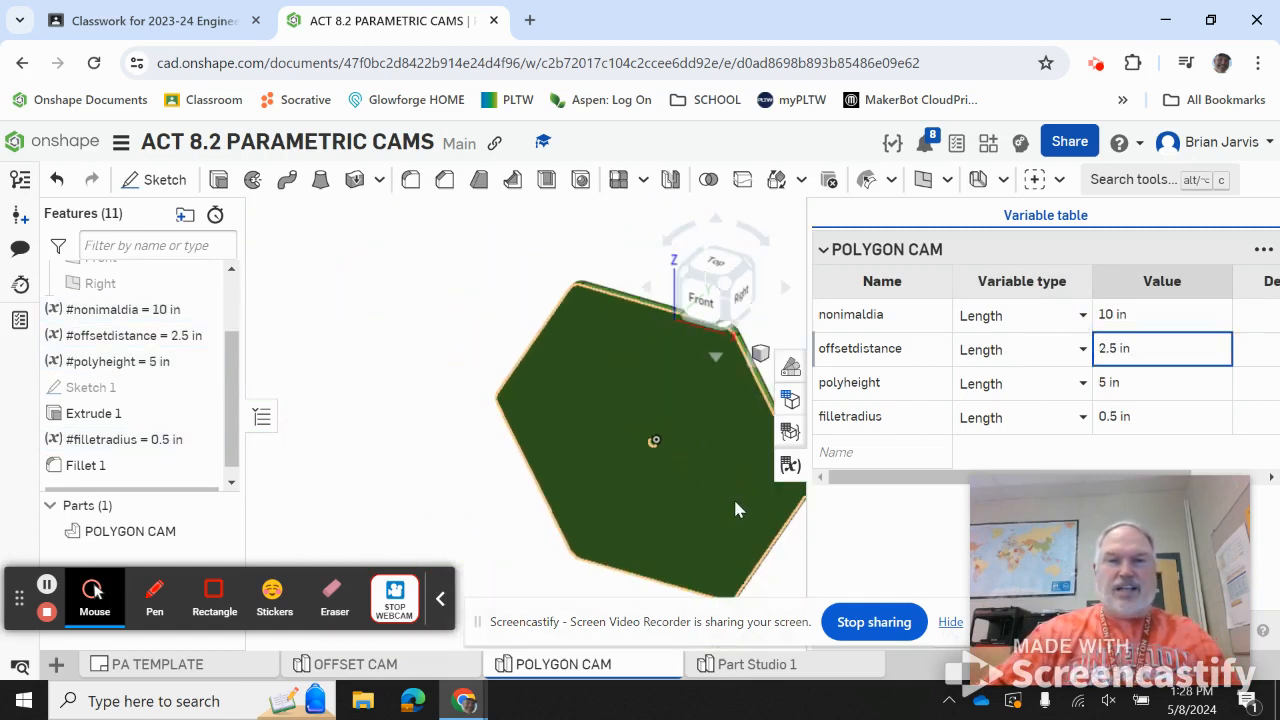
middle_click_drag(775, 555, 679, 538)
scroll(617, 308, "up", 2)
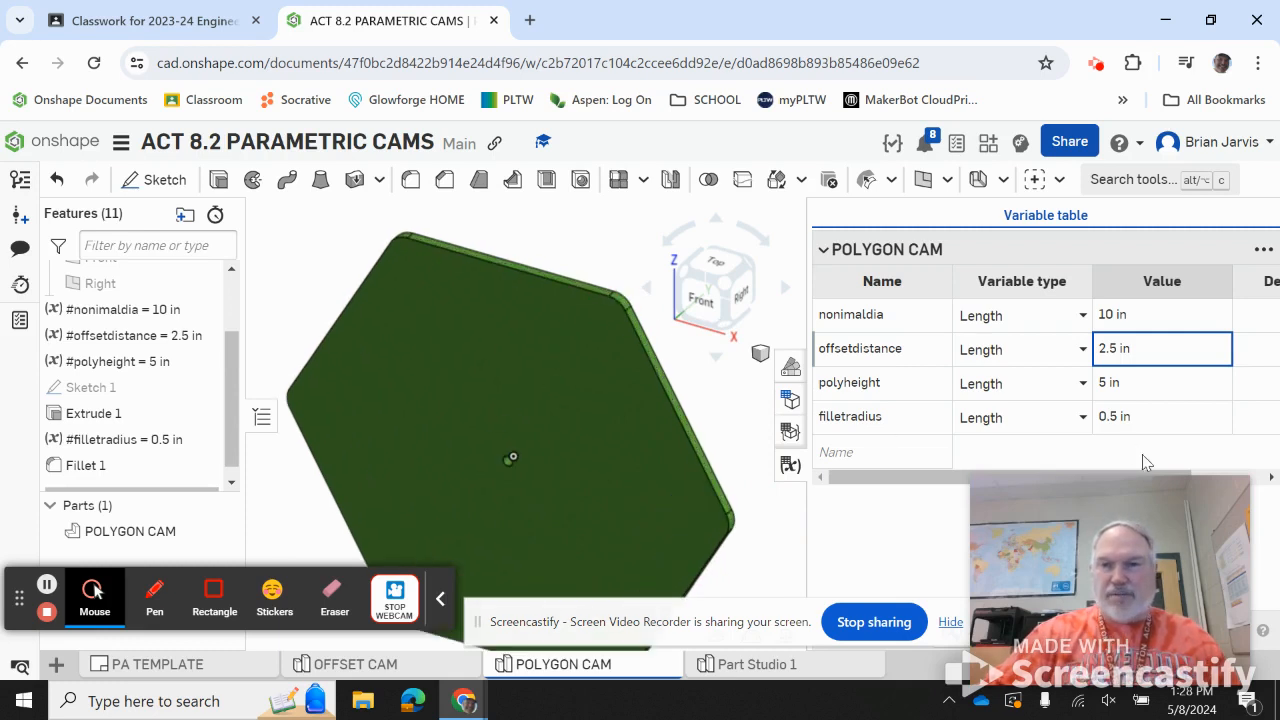
scroll(456, 511, "down", 1)
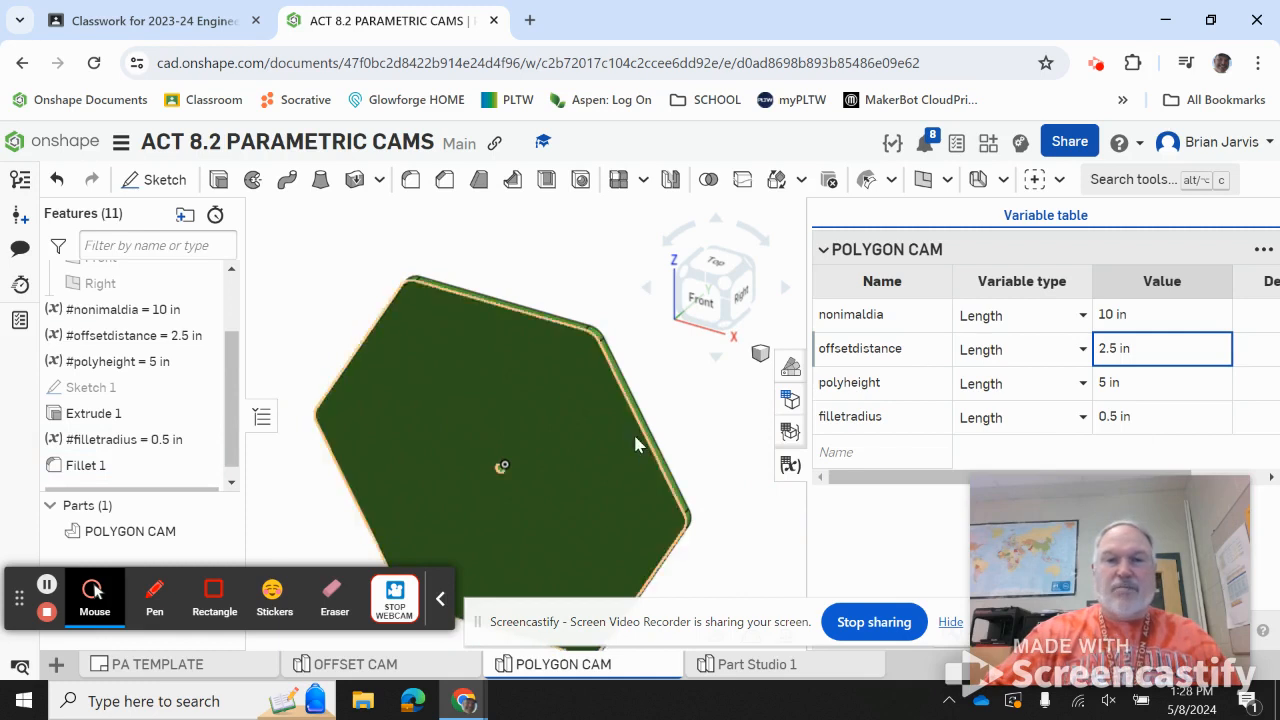
scroll(499, 480, "up", 5)
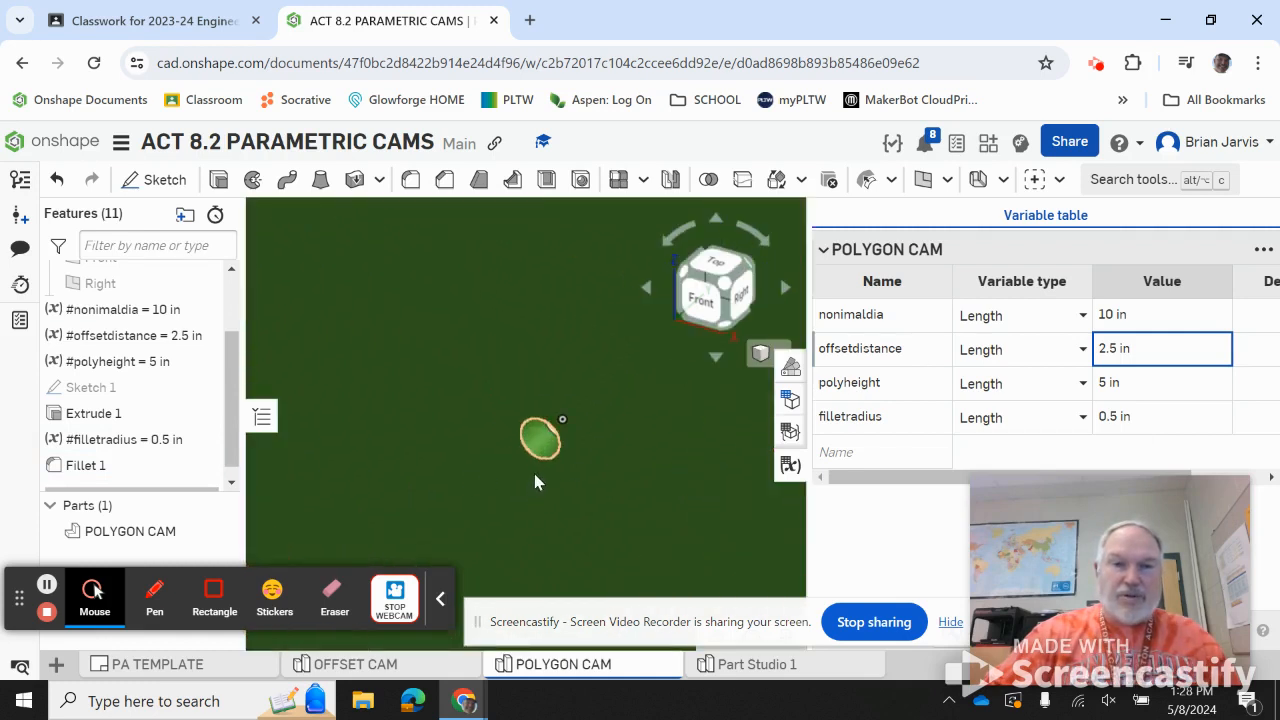
scroll(534, 478, "down", 5)
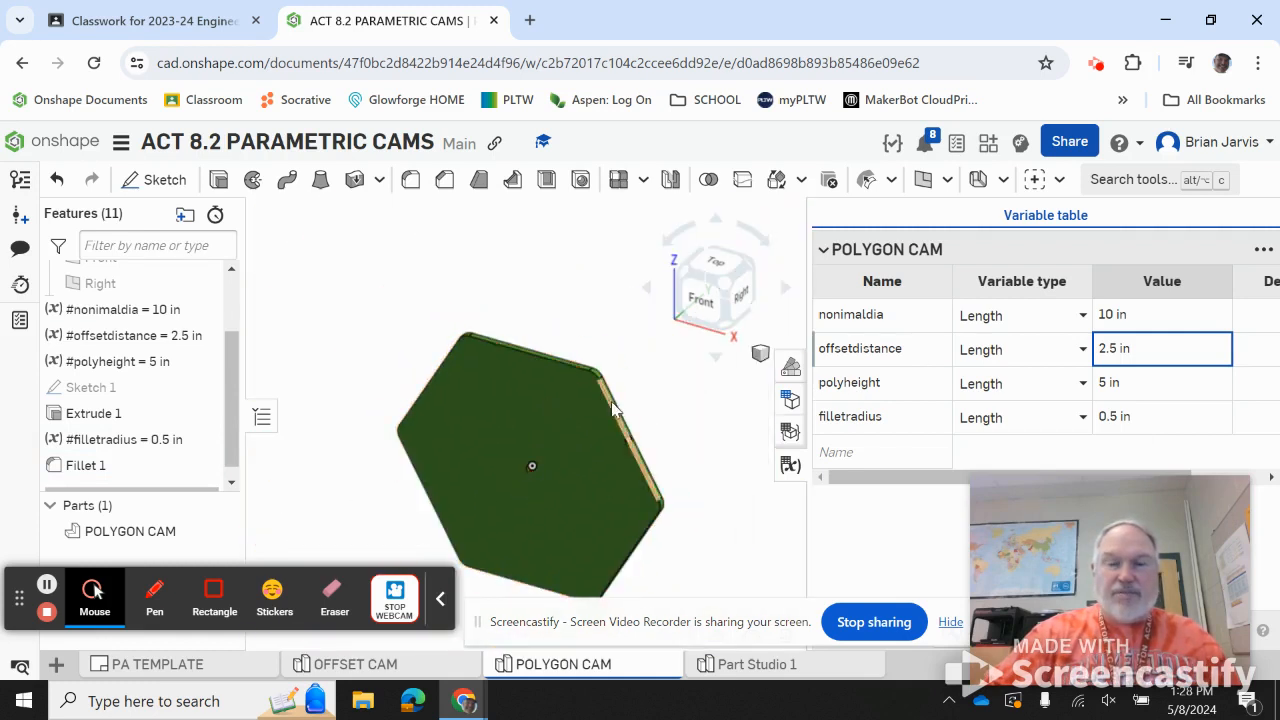
scroll(626, 392, "down", 1)
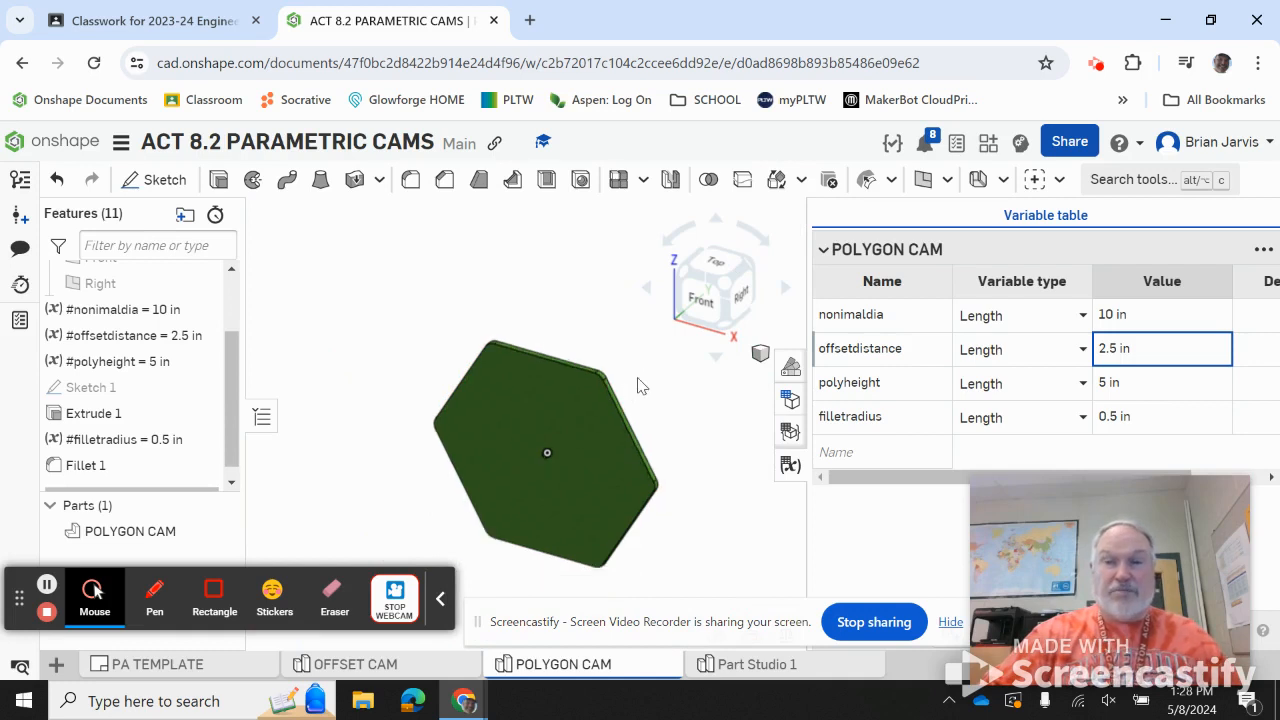
Set nonimaldia to 2 in and fit the polygon cam in the view
left_click(1157, 316)
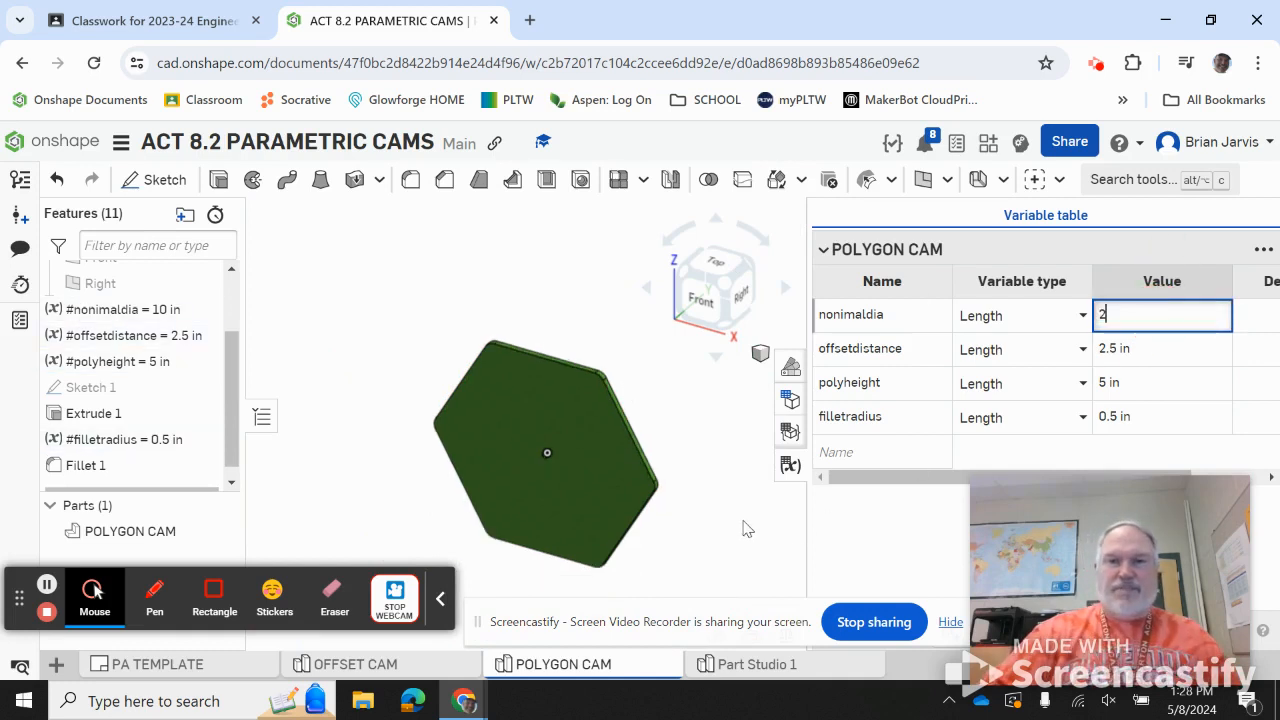
key("Return")
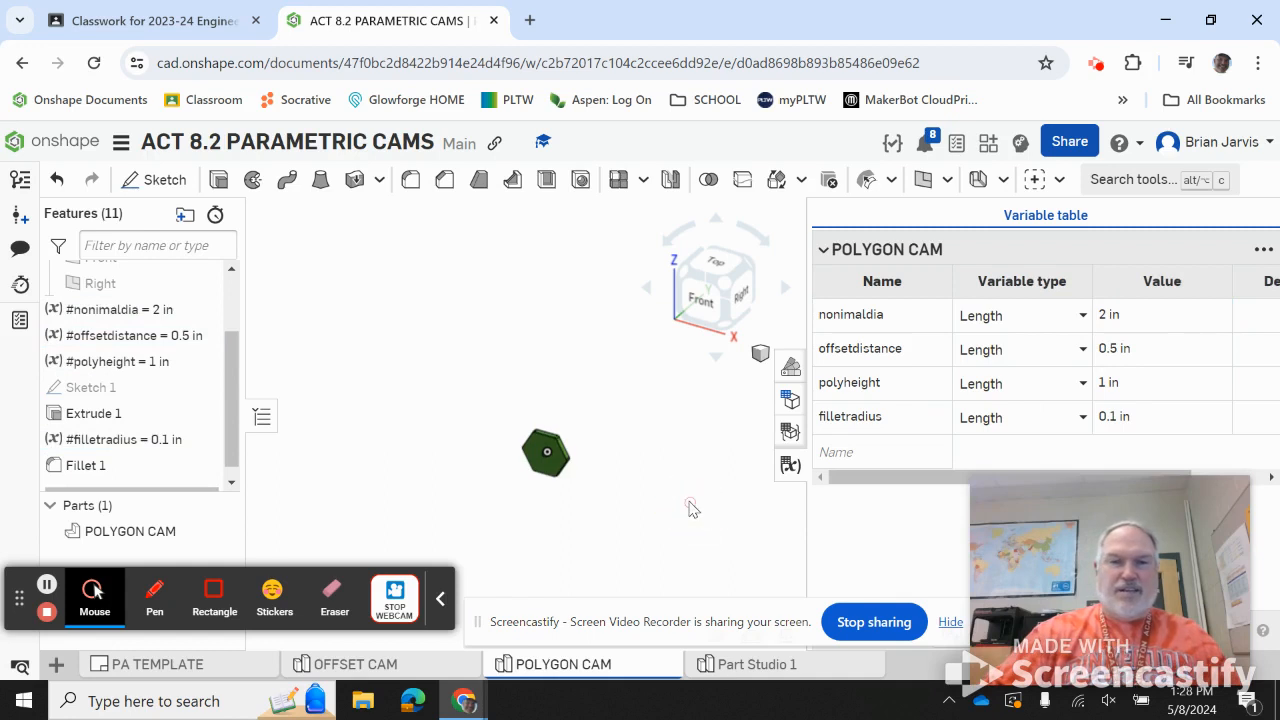
key("f")
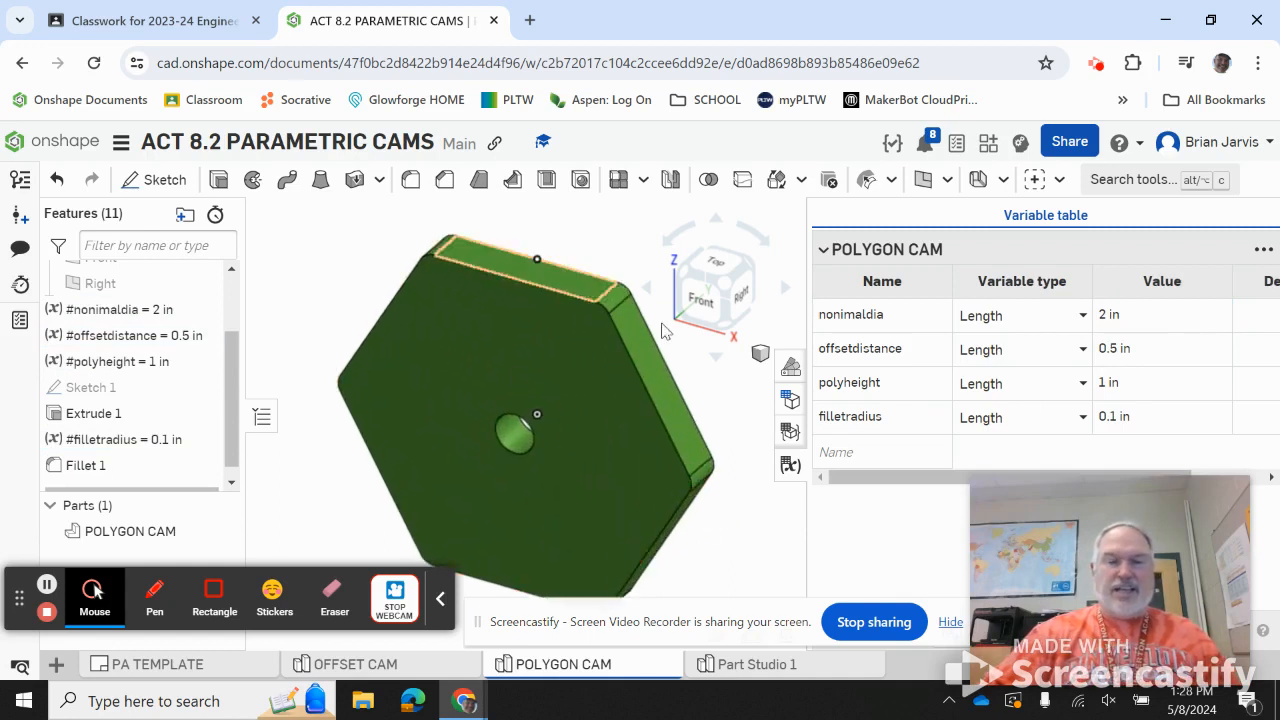
View the PA TEMPLATE drawing, review ACTIVITY 8.2 PARAMETRIC CAMS.pdf in Google Classroom, and close the PDF to view its assignment
left_click(198, 672)
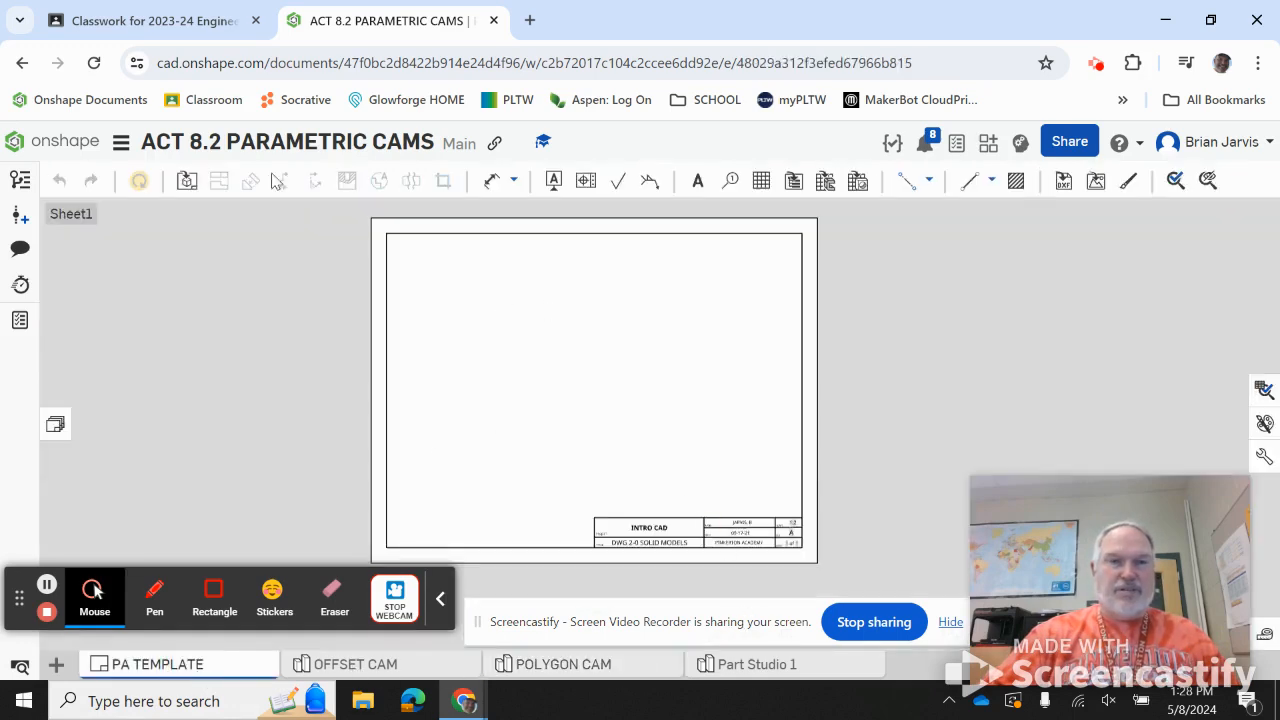
left_click(160, 20)
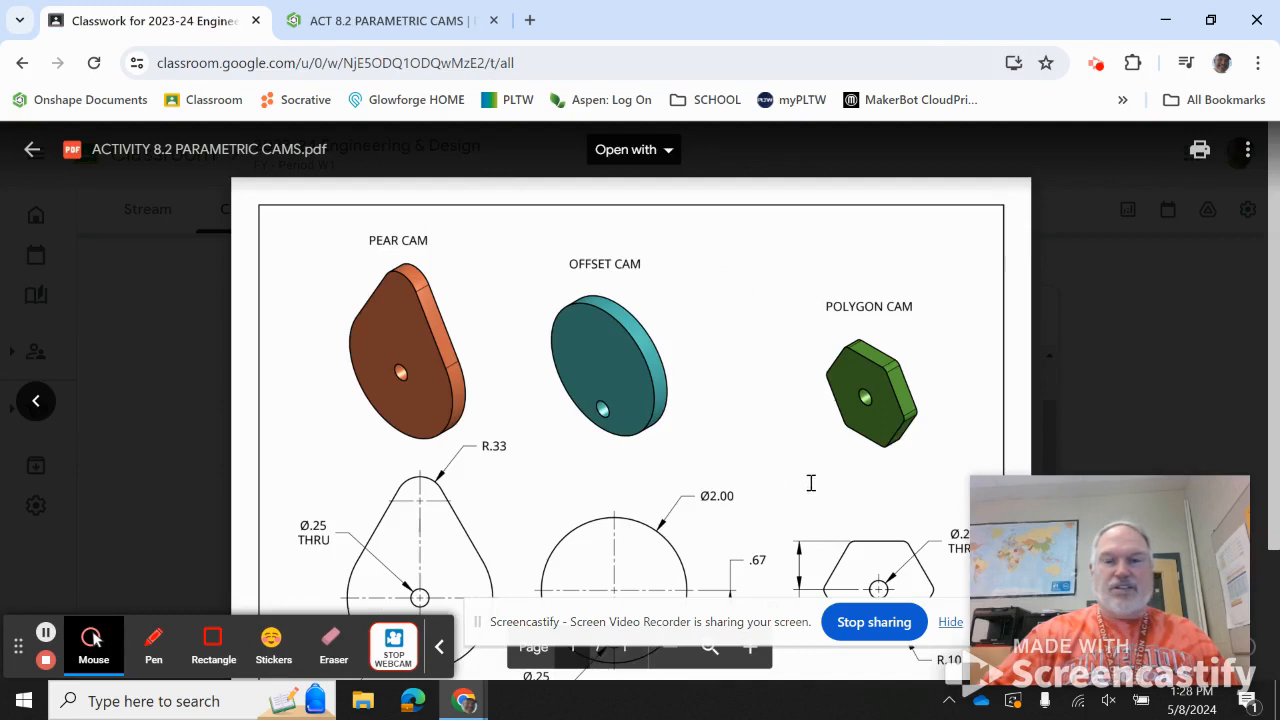
scroll(811, 483, "down", 2)
scroll(810, 491, "up", 2)
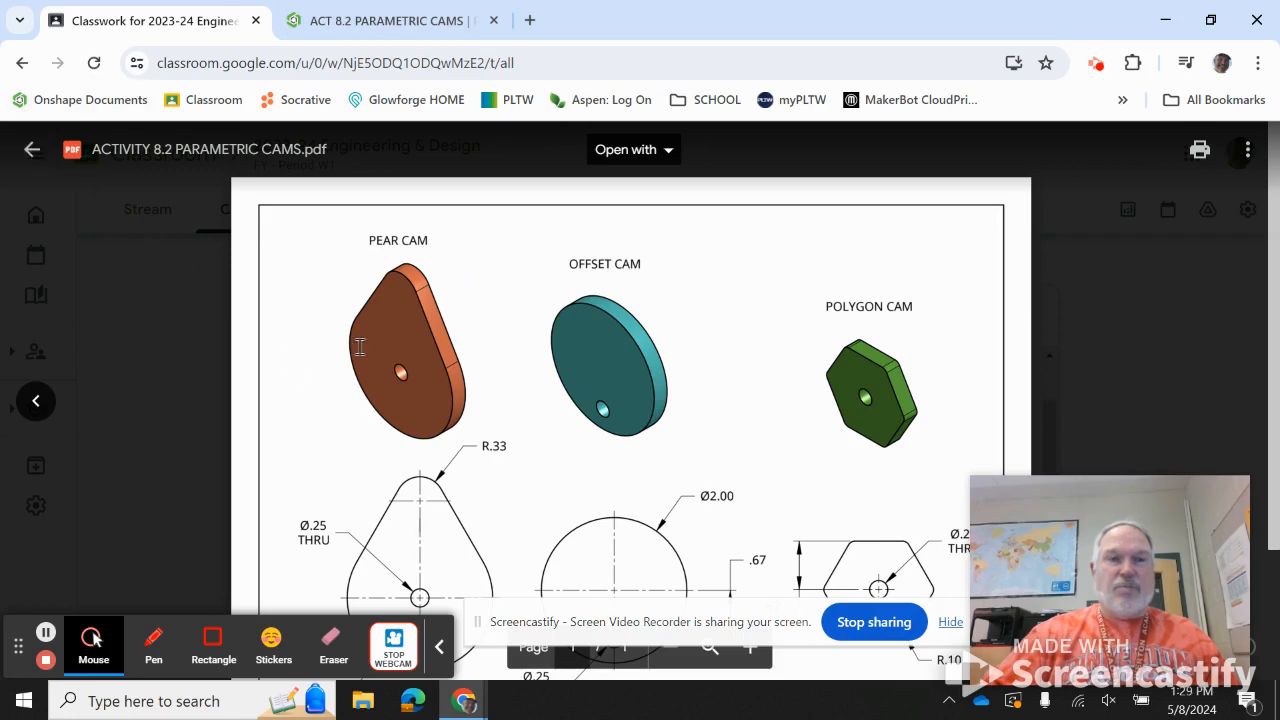
left_click(32, 152)
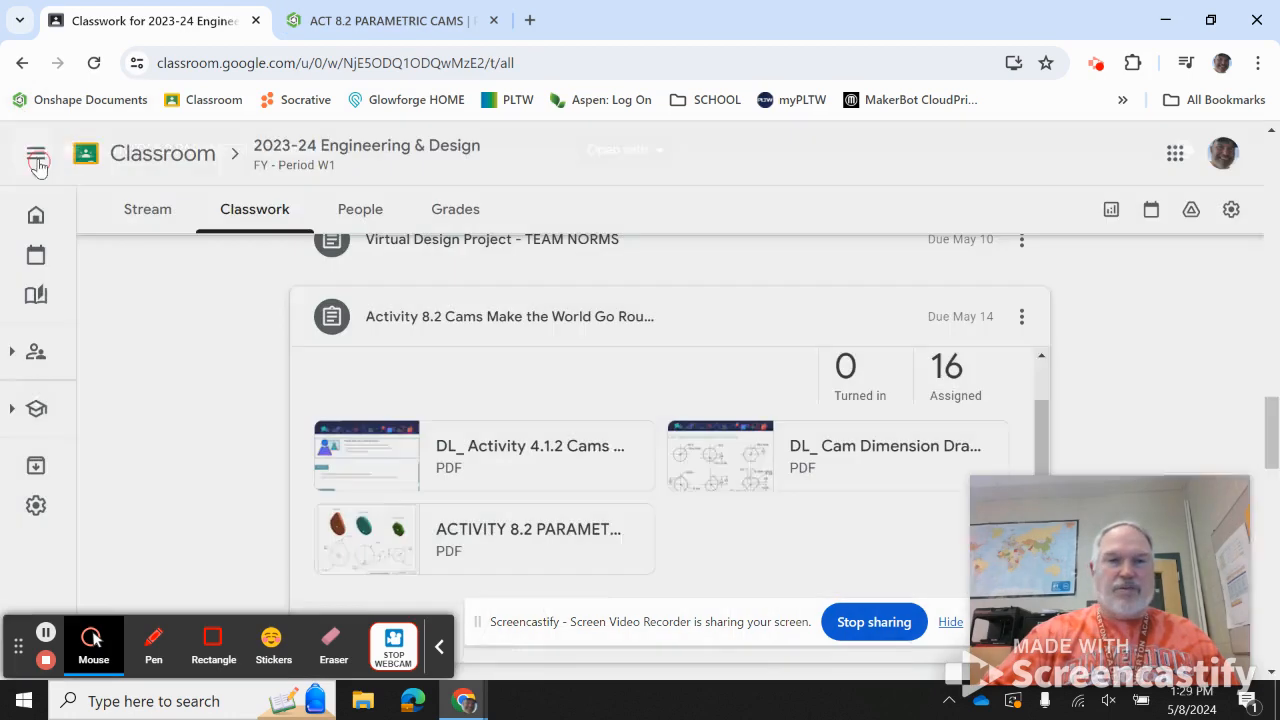
scroll(555, 408, "up", 3)
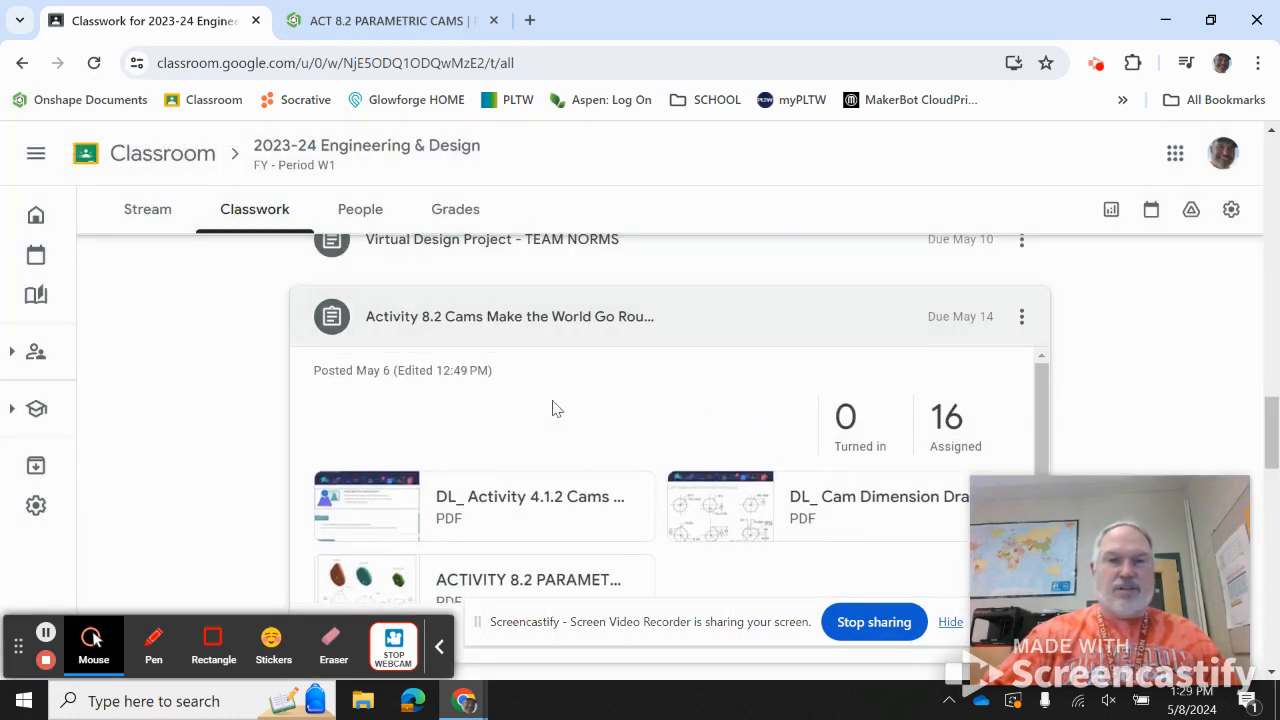
scroll(600, 405, "down", 1)
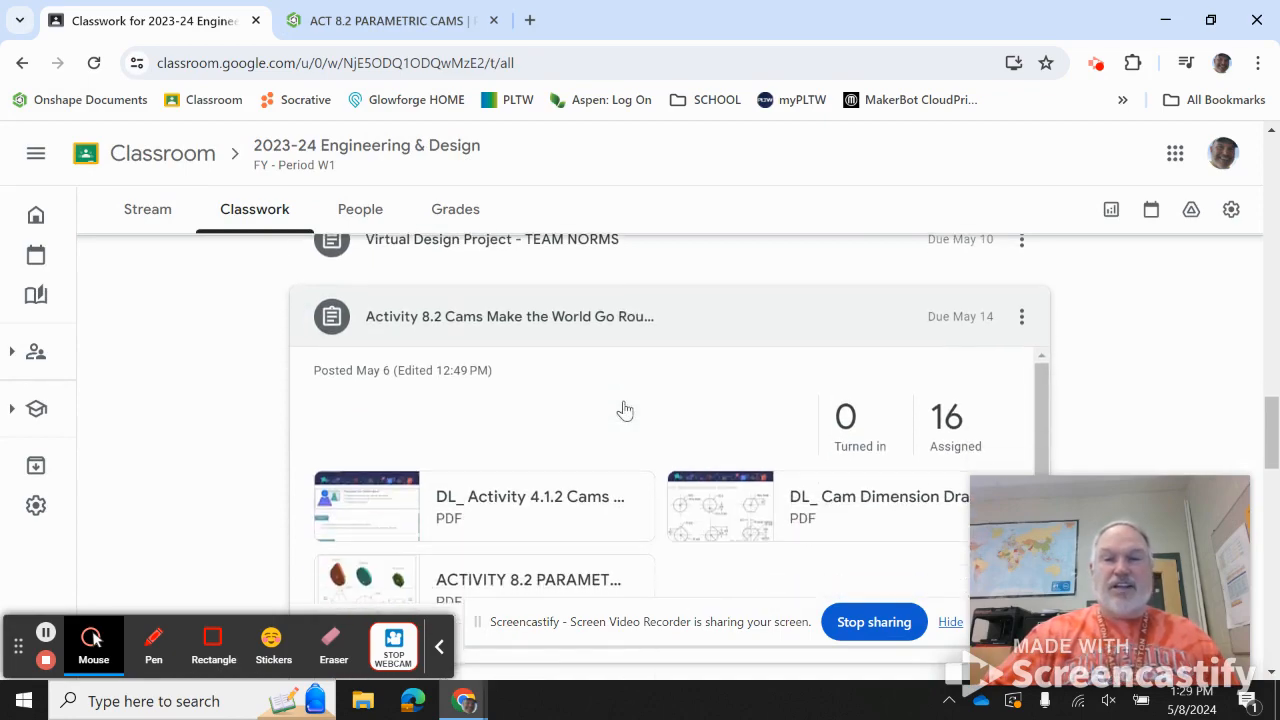